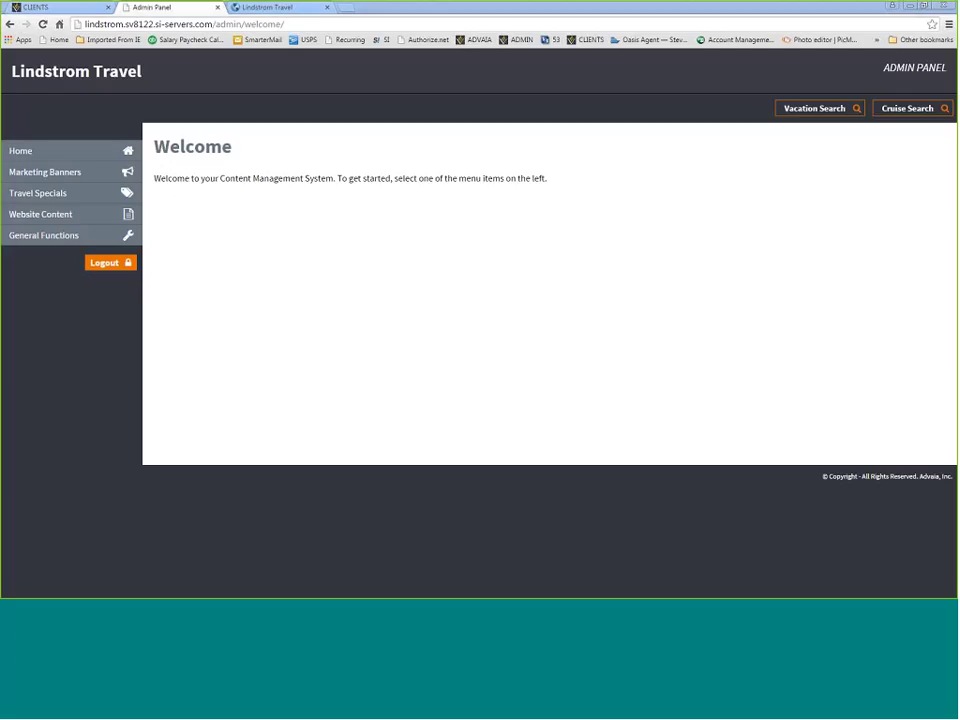
# Step: Open the form for adding a new Signature Special within the travel specials section of the admin panel
pyautogui.moveTo(84, 220)
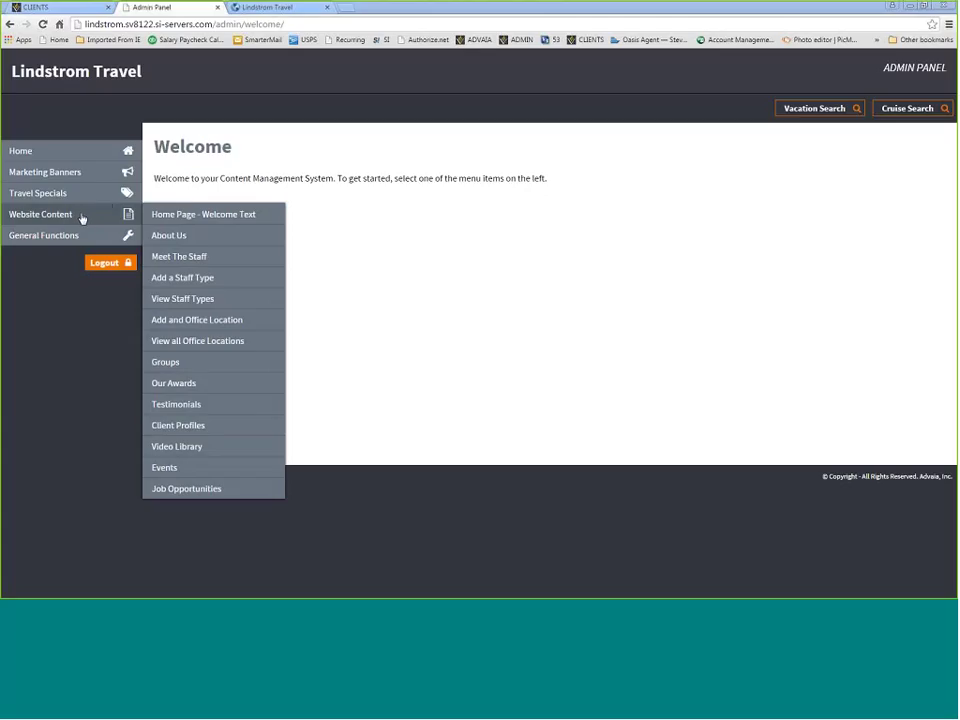
pyautogui.moveTo(97, 193)
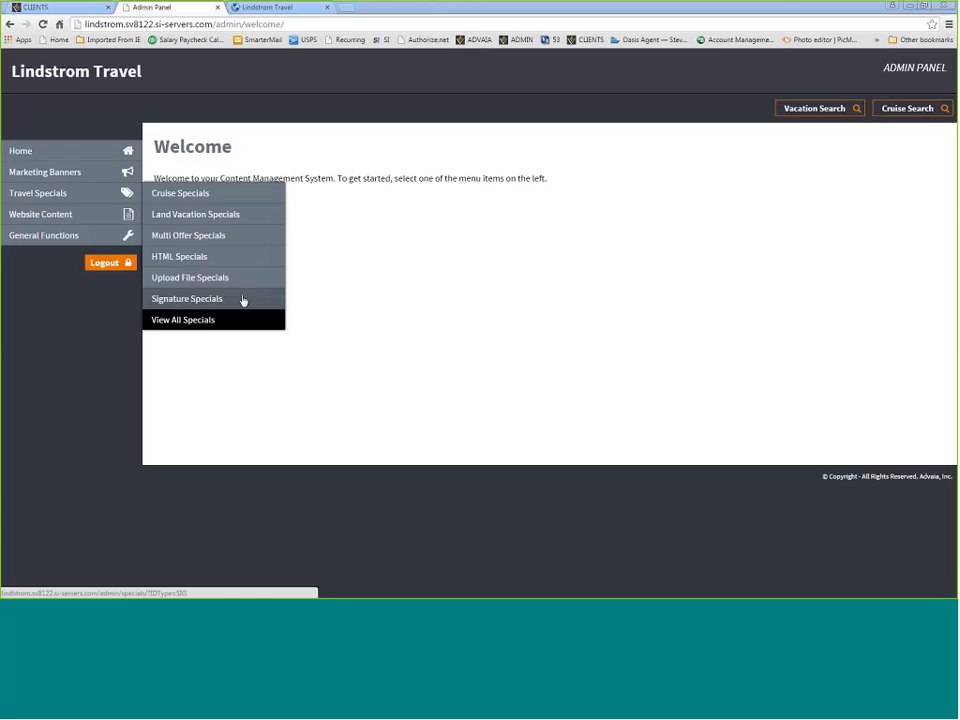
pyautogui.click(192, 300)
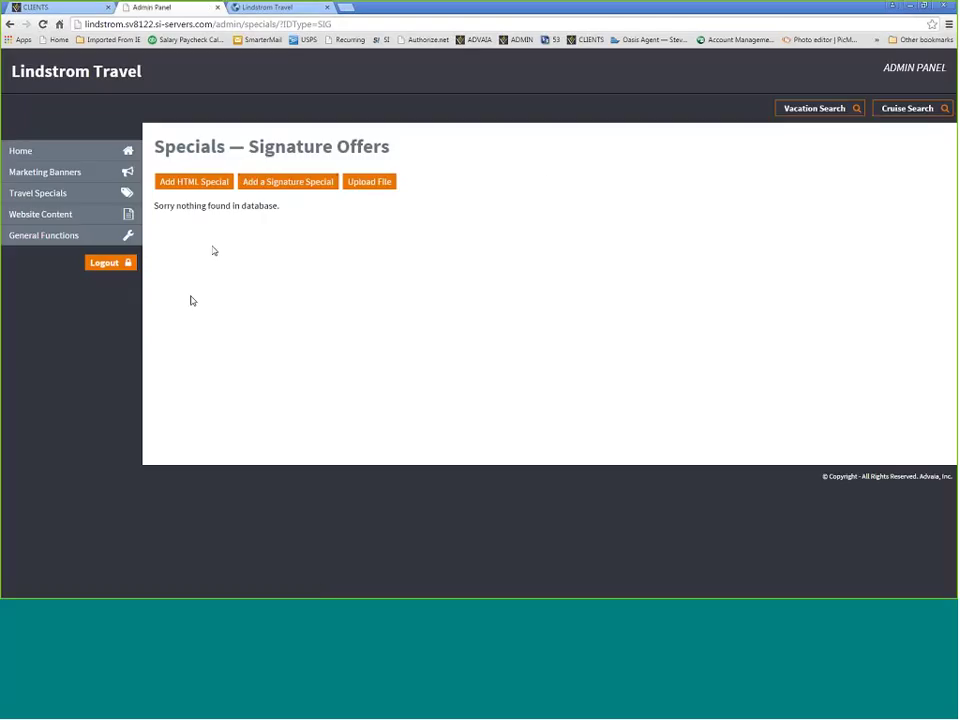
pyautogui.click(323, 187)
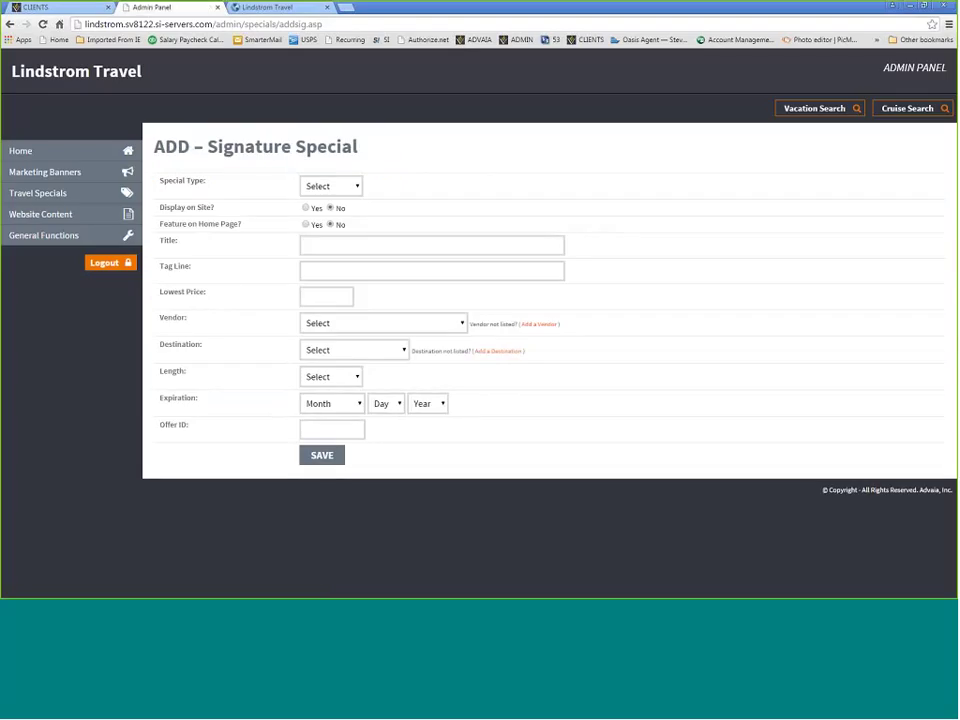
pyautogui.moveTo(20, 222)
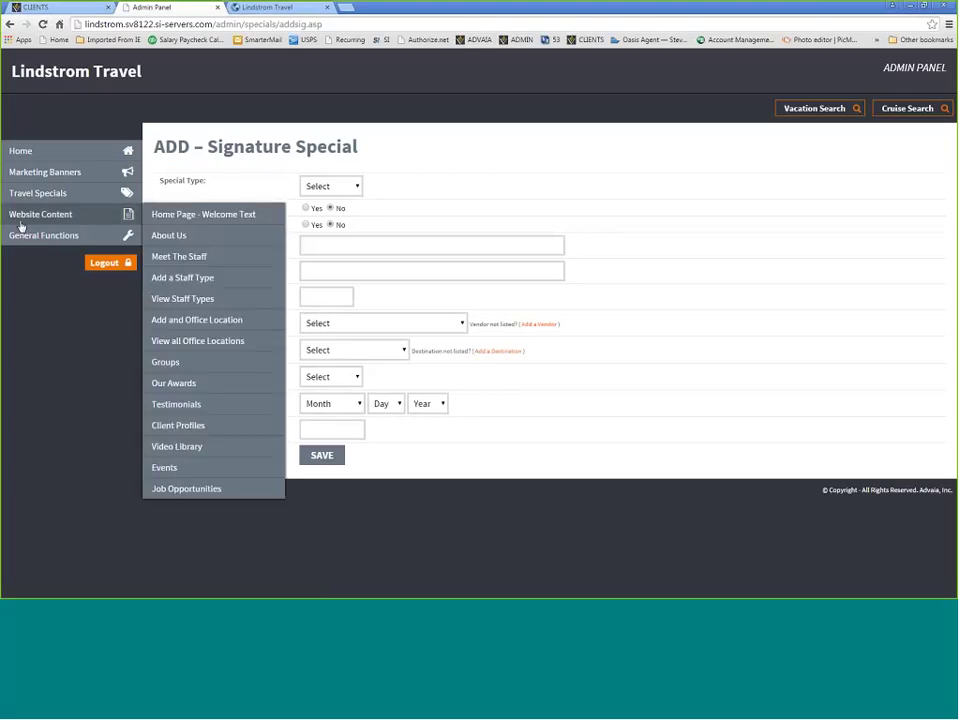
pyautogui.moveTo(44, 237)
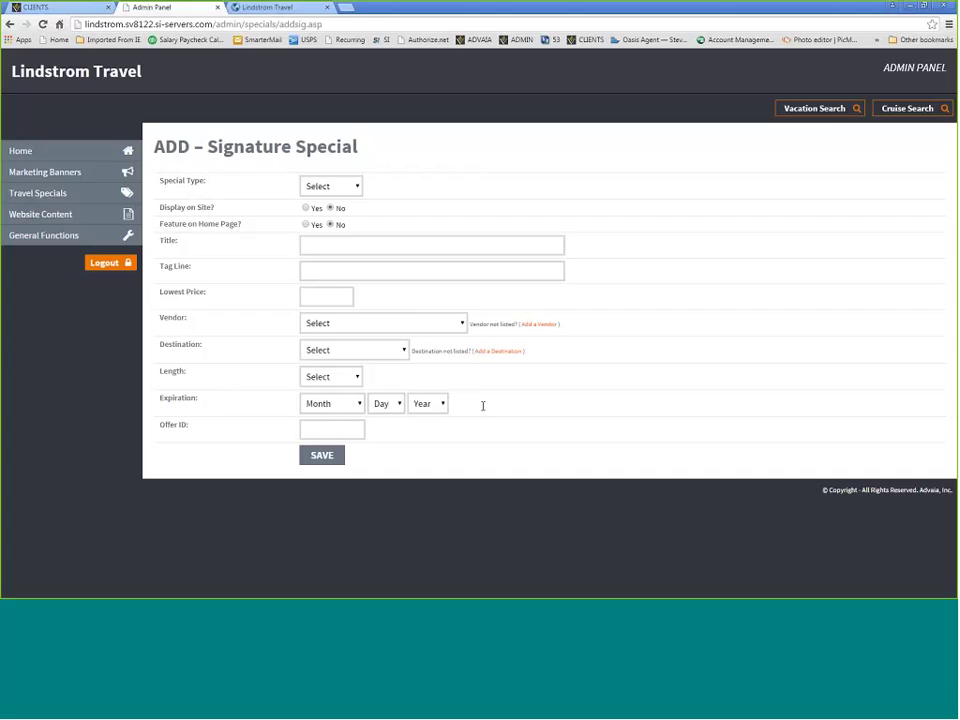
pyautogui.moveTo(482, 405); pyautogui.dragTo(152, 186)
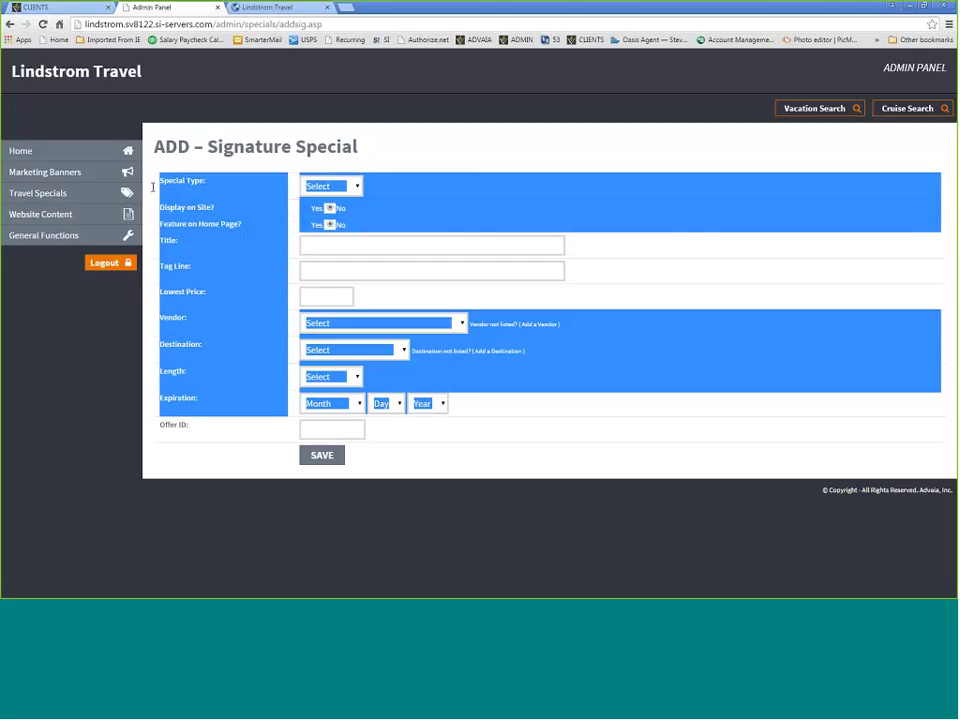
pyautogui.click(222, 387)
pyautogui.moveTo(58, 208)
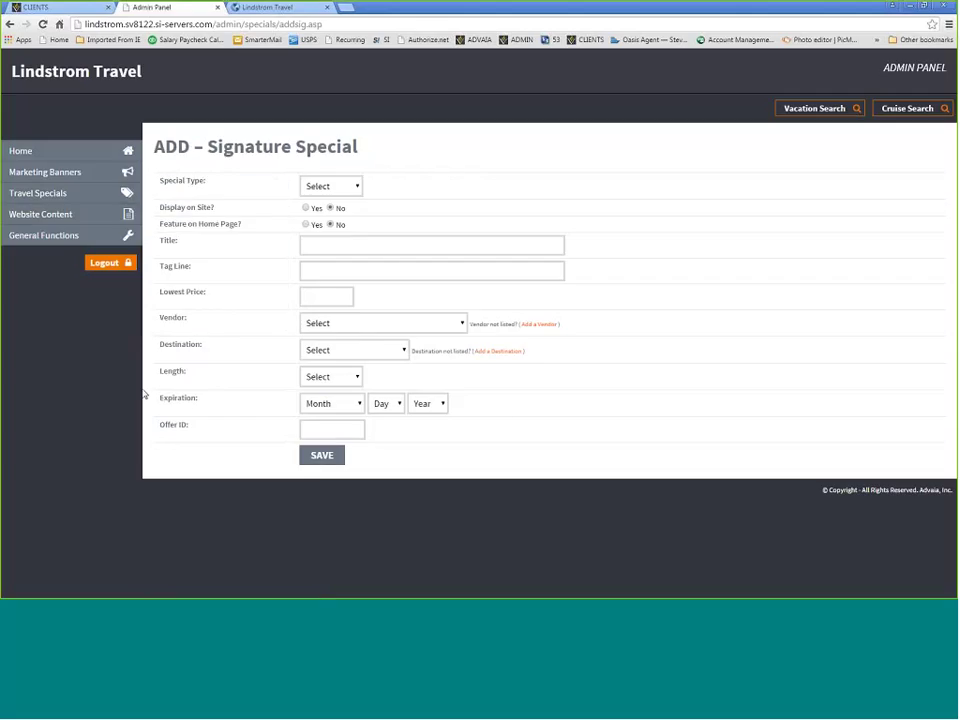
pyautogui.click(318, 431)
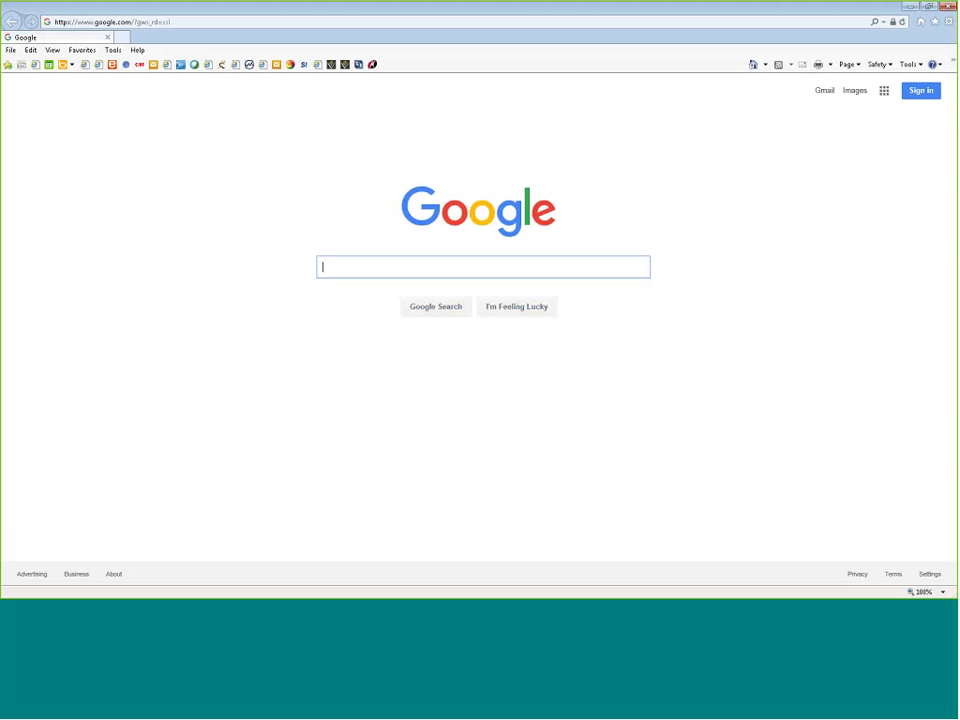
pyautogui.click(96, 21)
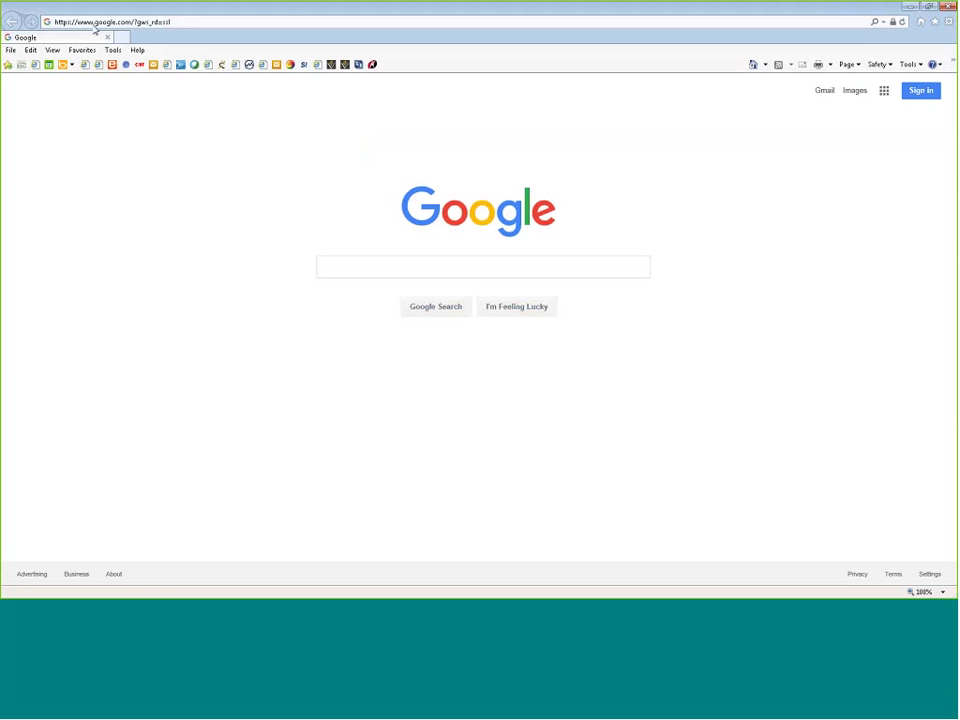
pyautogui.write('www.signa')
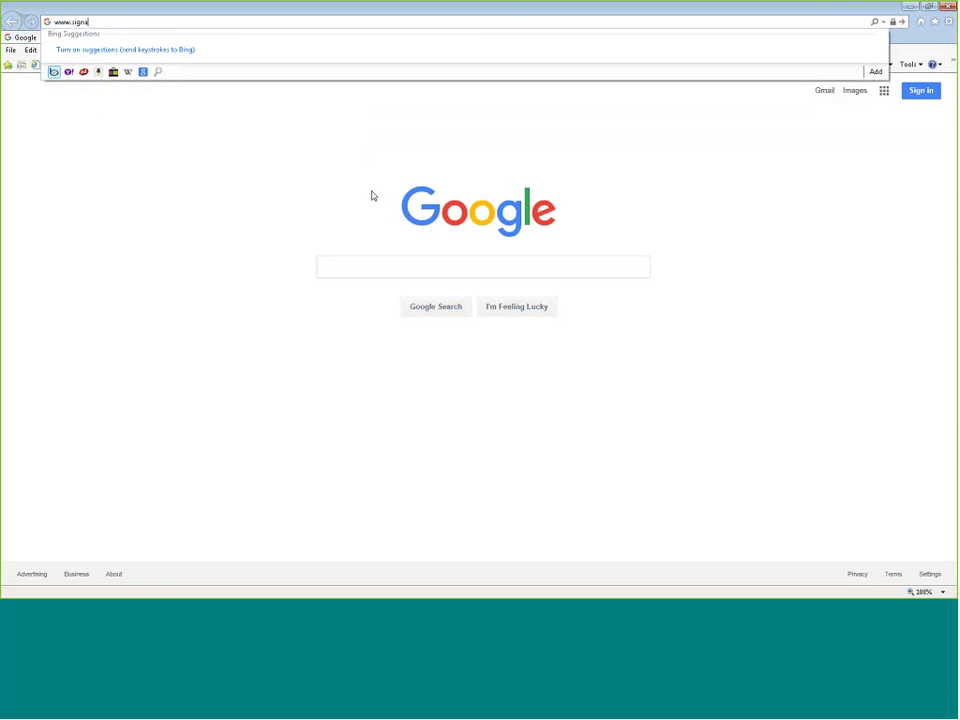
pyautogui.write('turetravelnetwork.com')
pyautogui.press('Return')
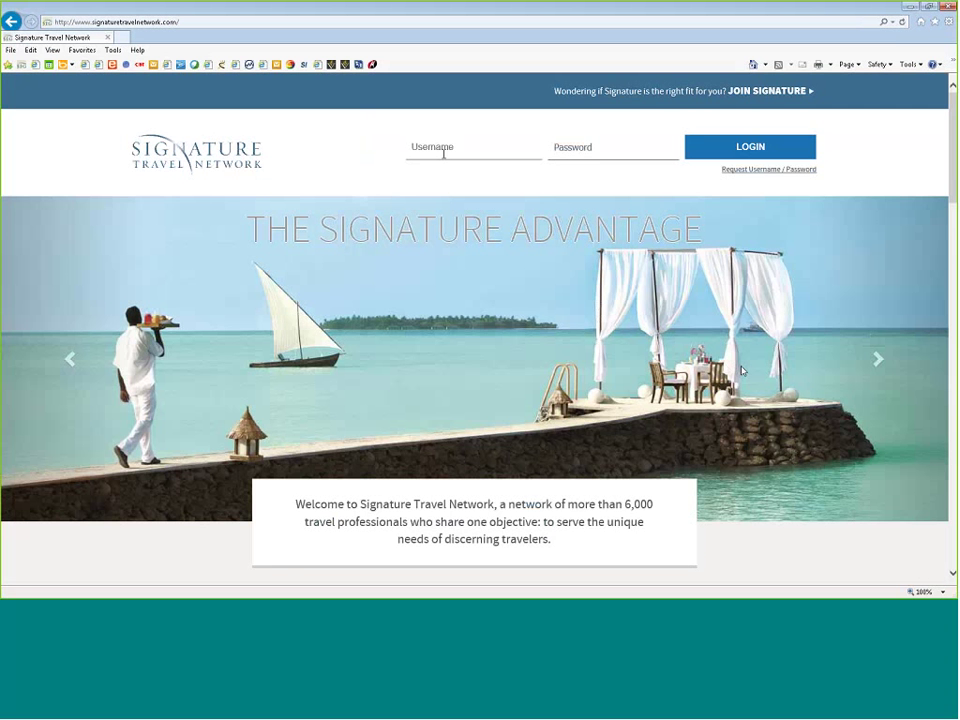
# Step: Log in to the Signature Travel Network site with the account username and password
pyautogui.click(442, 152)
pyautogui.write('elemer')
pyautogui.press('Tab')
pyautogui.write('***')
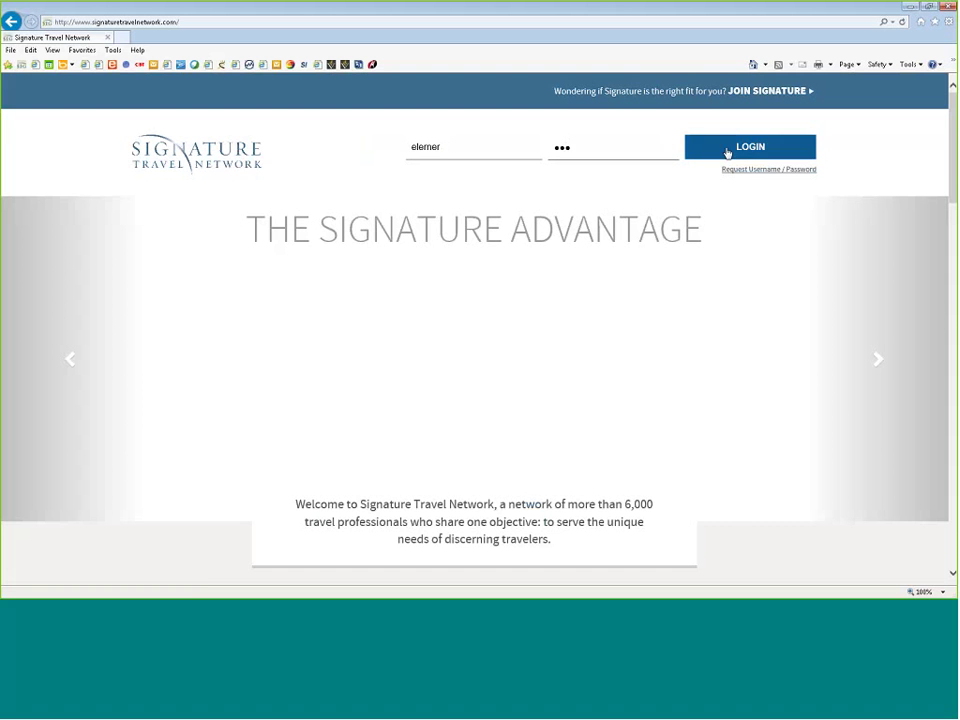
pyautogui.click(727, 150)
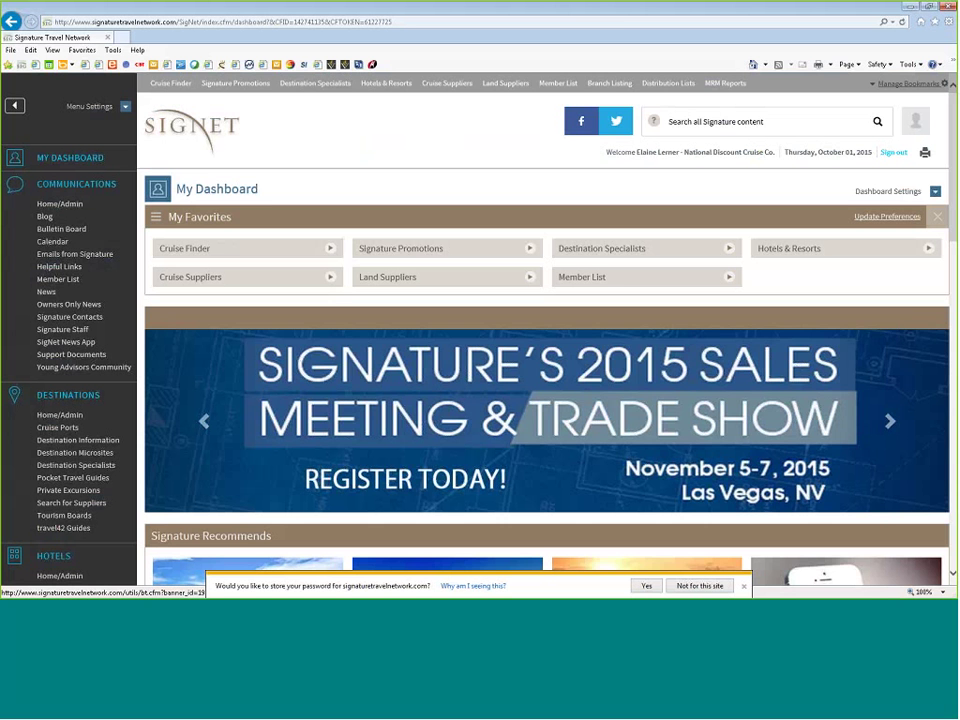
# Step: Open the Signature Promotions list and examine the supplier offers, toggling the Ker & Downey and AmaWaterways groups and expanding Abercrombie & Kent
pyautogui.click(387, 253)
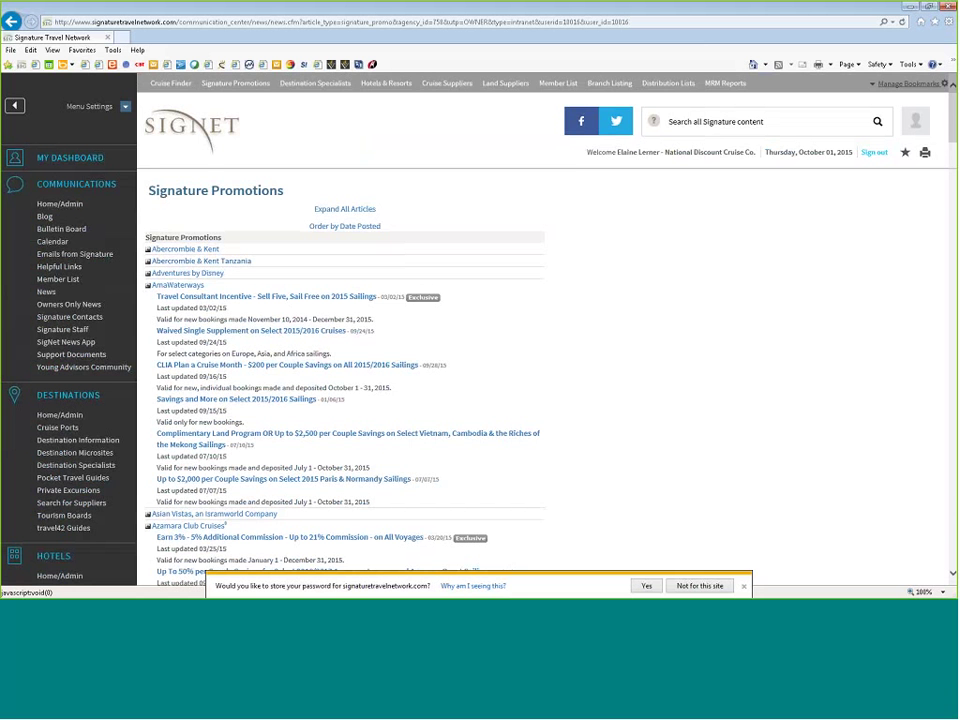
pyautogui.scroll(-10, 229, 318)
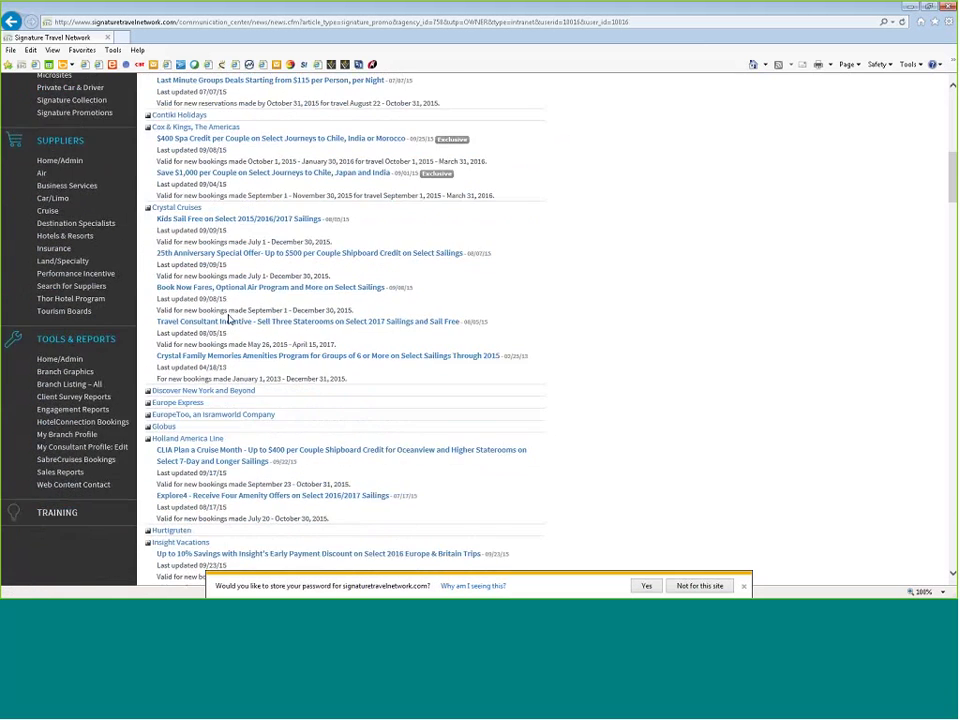
pyautogui.scroll(-10, 229, 318)
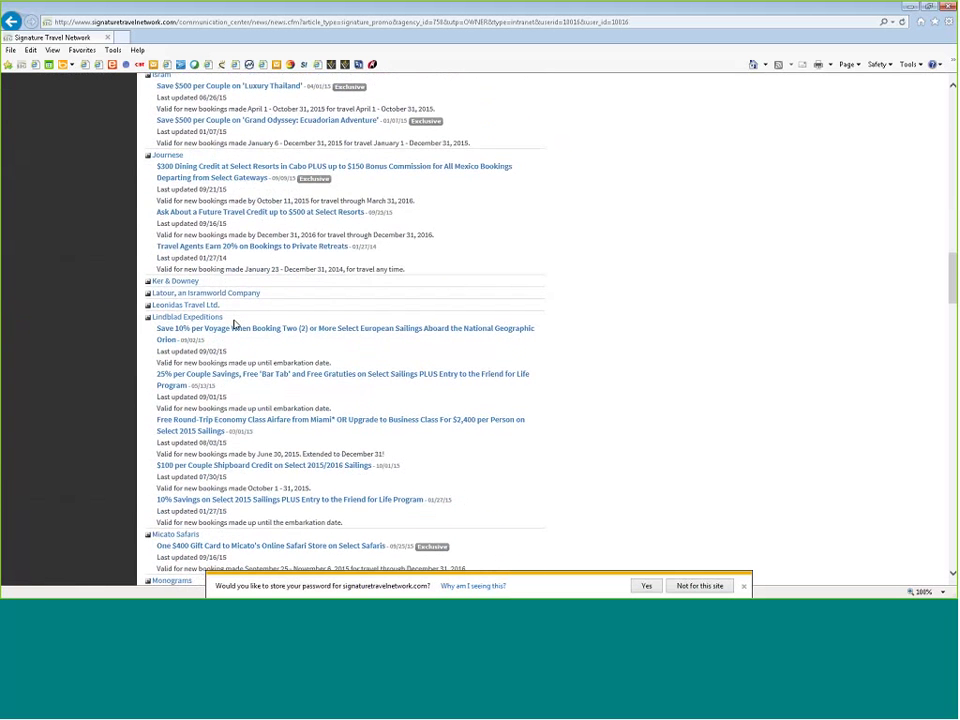
pyautogui.scroll(-3, 234, 325)
pyautogui.scroll(5, 180, 343)
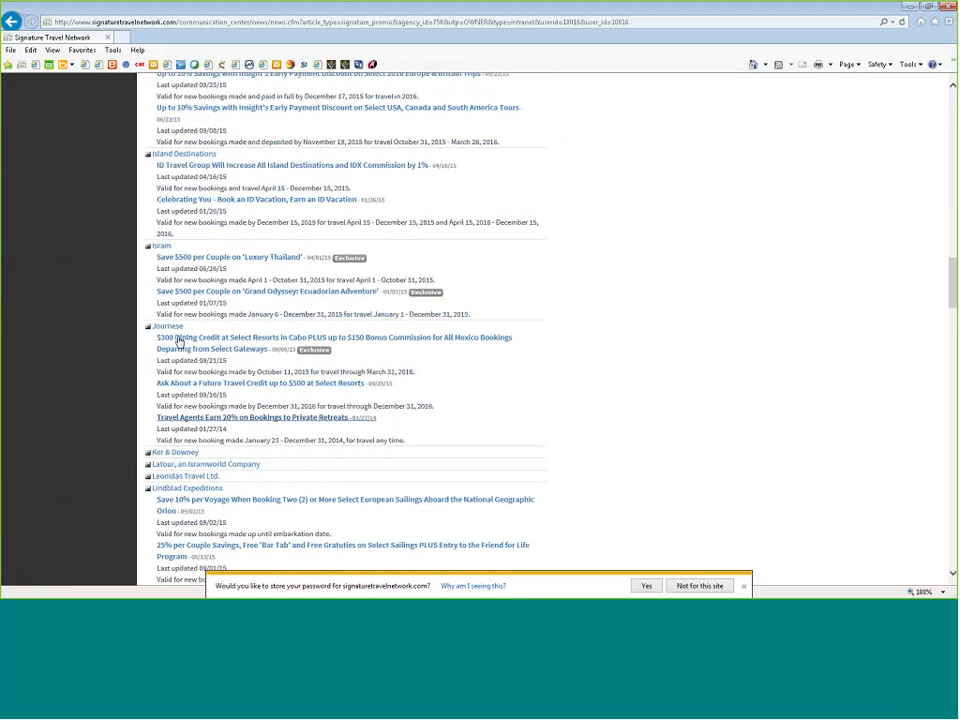
pyautogui.click(148, 452)
pyautogui.click(148, 453)
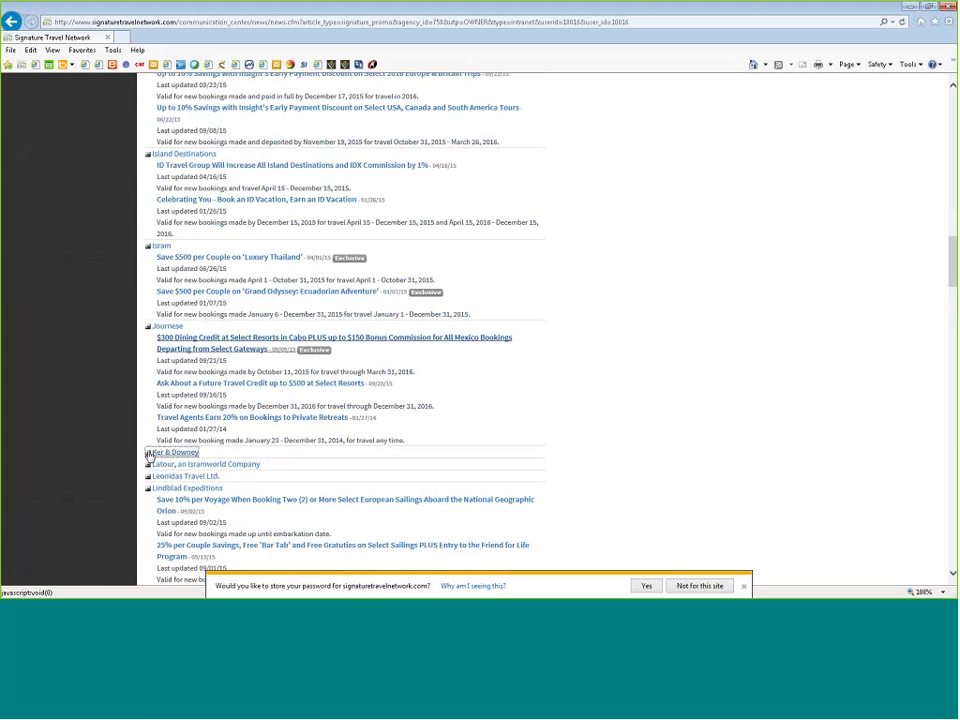
pyautogui.scroll(15, 171, 260)
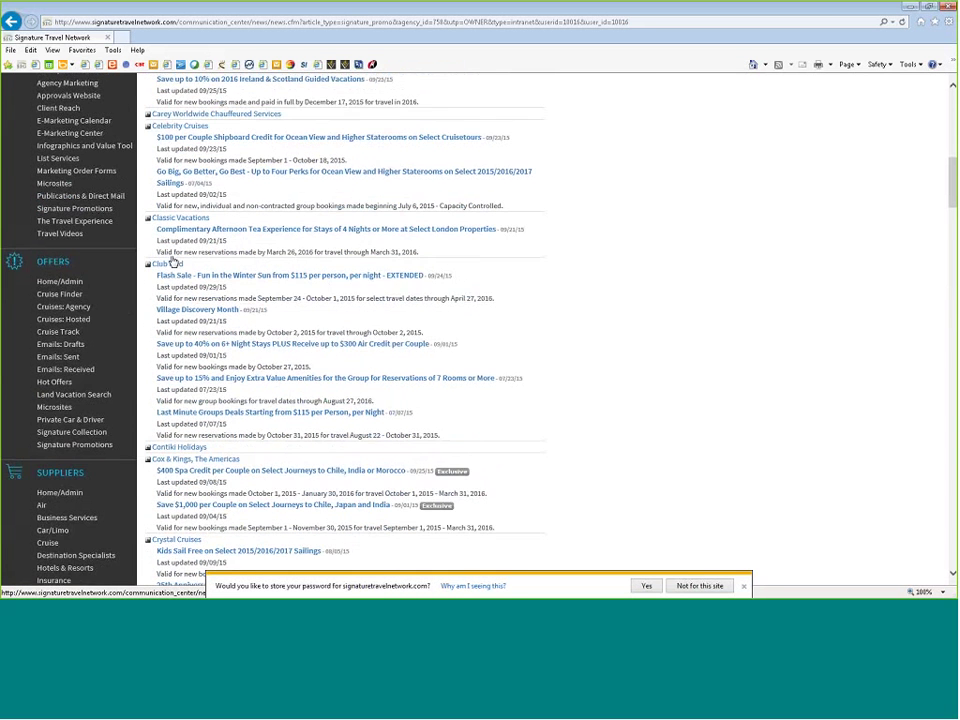
pyautogui.scroll(10, 173, 262)
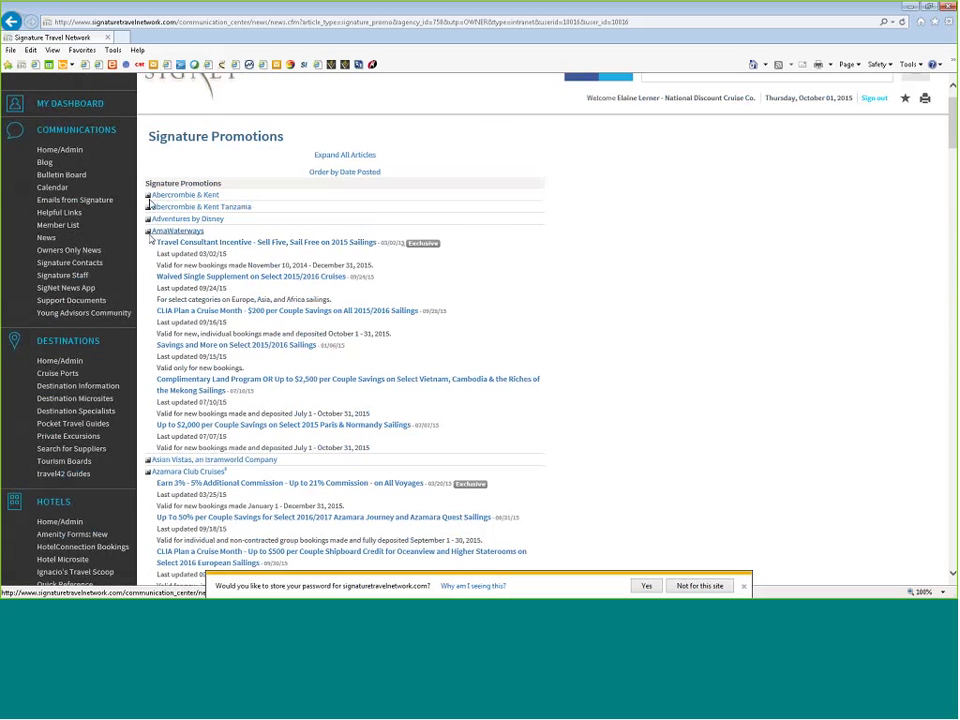
pyautogui.click(149, 233)
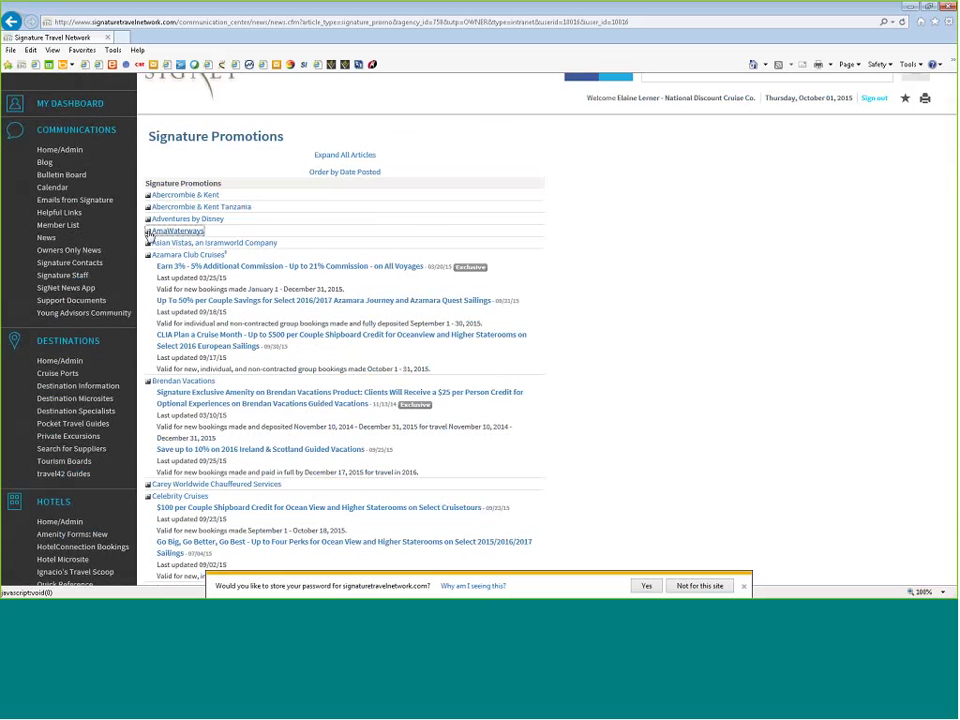
pyautogui.click(150, 233)
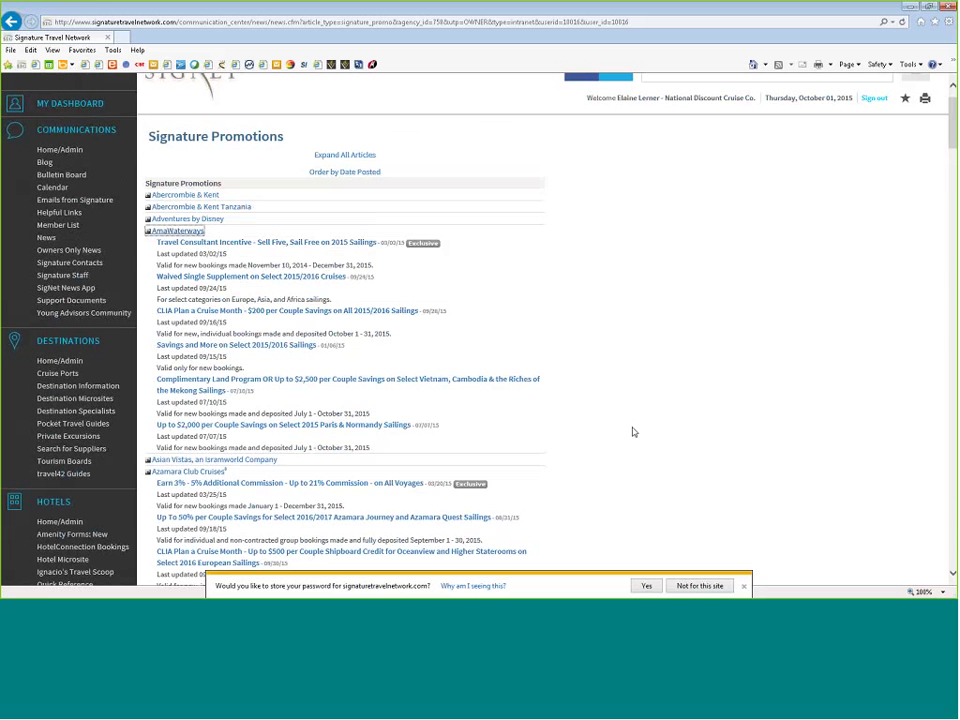
pyautogui.click(148, 196)
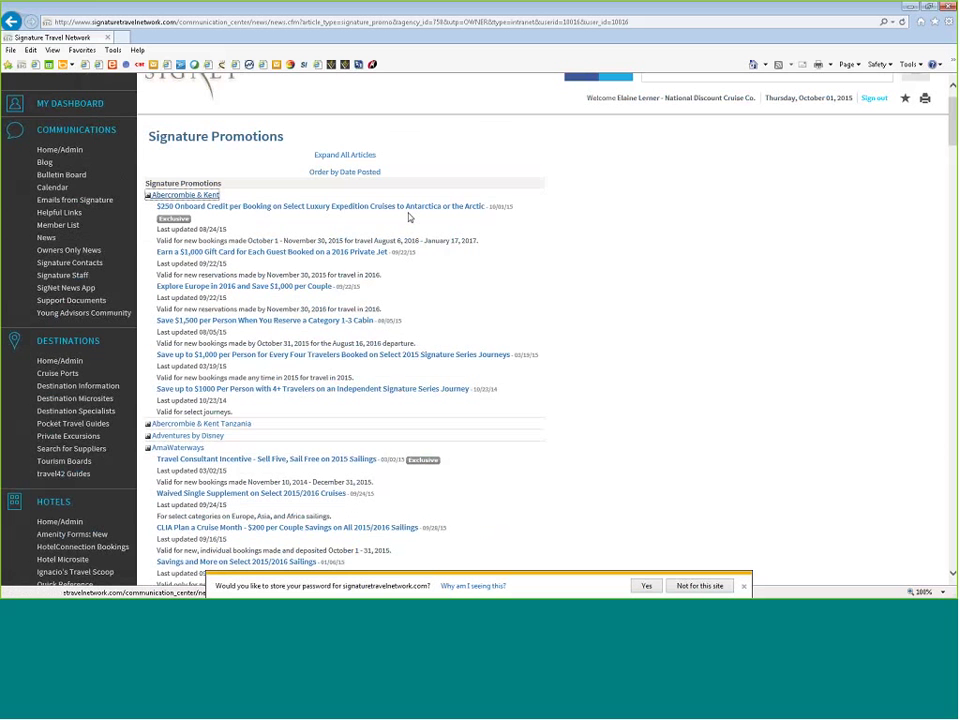
# Step: Open the exclusive Oceania Cruises promotion "Up to $4,000 per Couple Savings for Select Categories on Select 2015/2016 Sailings"
pyautogui.scroll(-5, 735, 407)
pyautogui.scroll(-15, 272, 312)
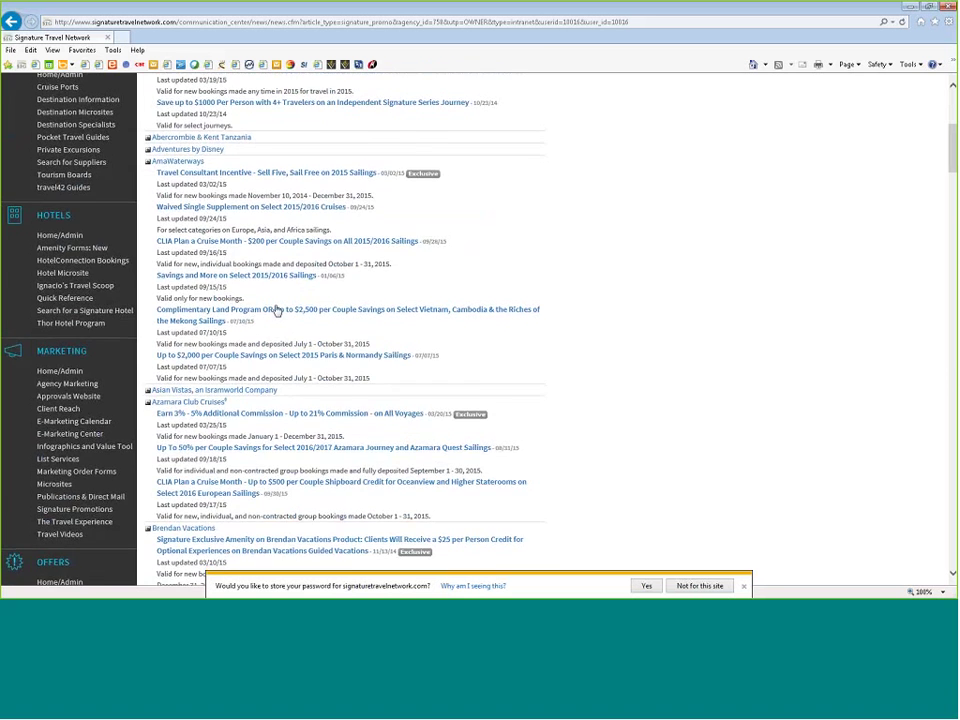
pyautogui.scroll(-15, 272, 313)
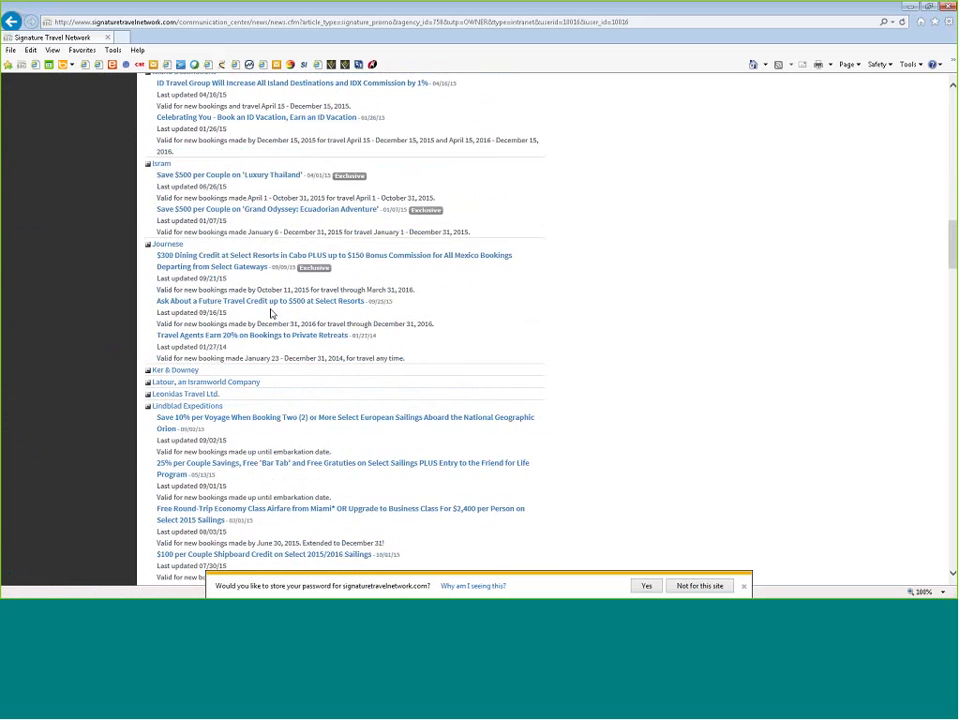
pyautogui.scroll(-4, 285, 360)
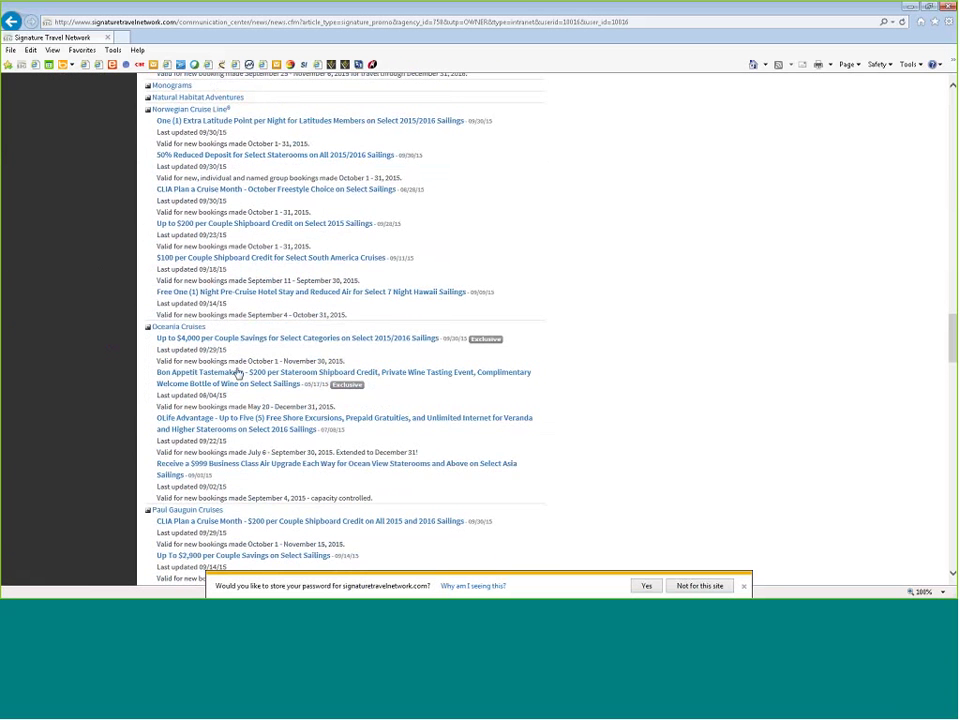
pyautogui.scroll(-1, 243, 372)
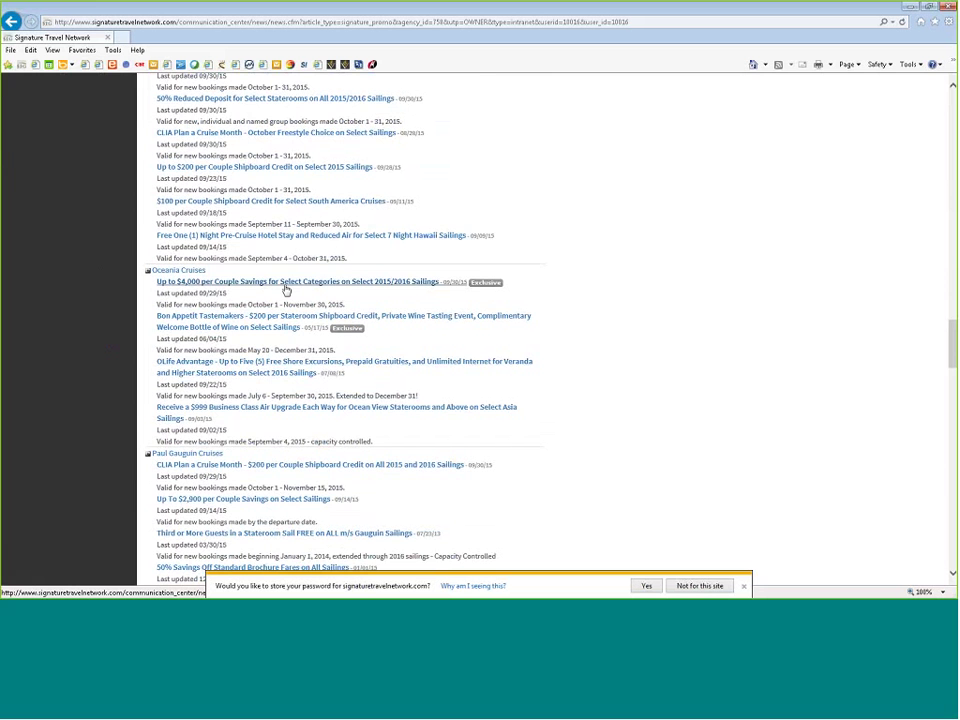
pyautogui.click(405, 286)
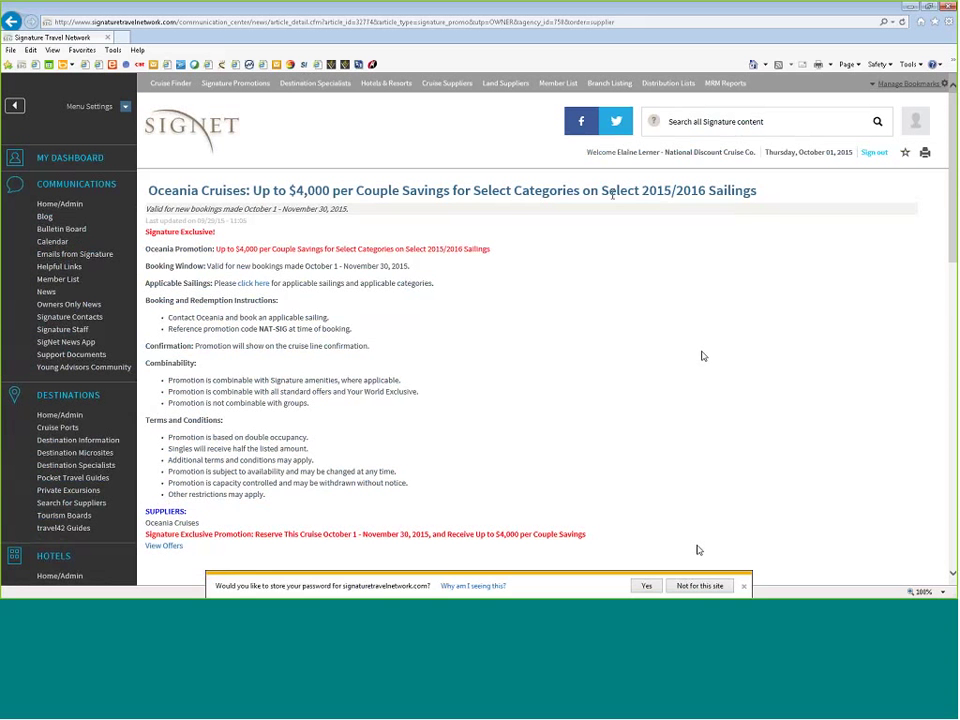
# Step: Decline password storage for this site and request the offers linked at the end of the Oceania promotion
pyautogui.click(700, 585)
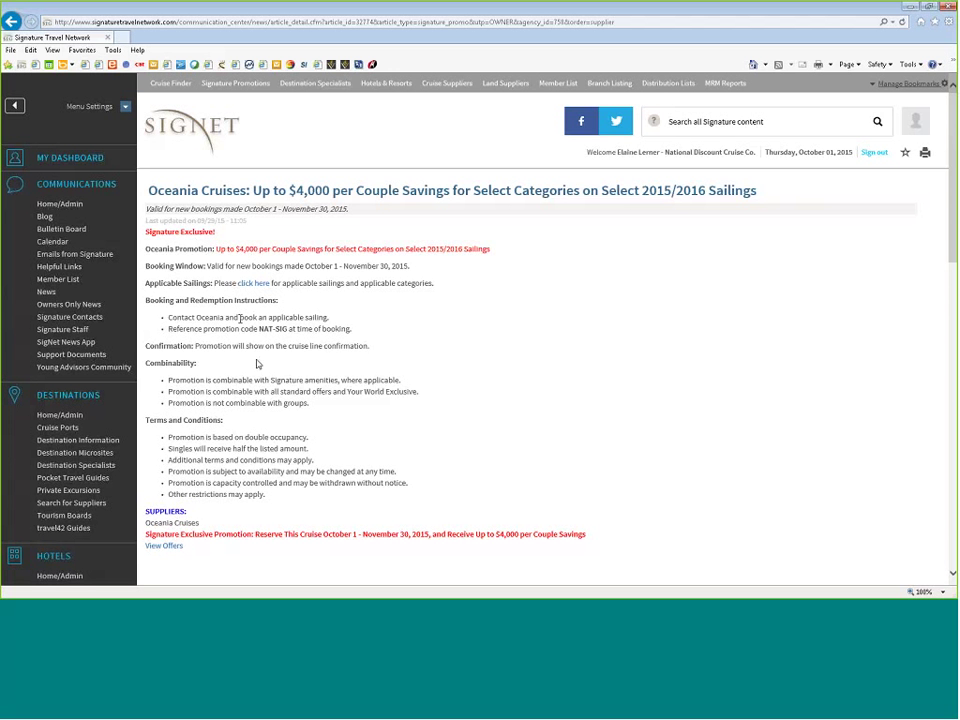
pyautogui.scroll(-3, 558, 395)
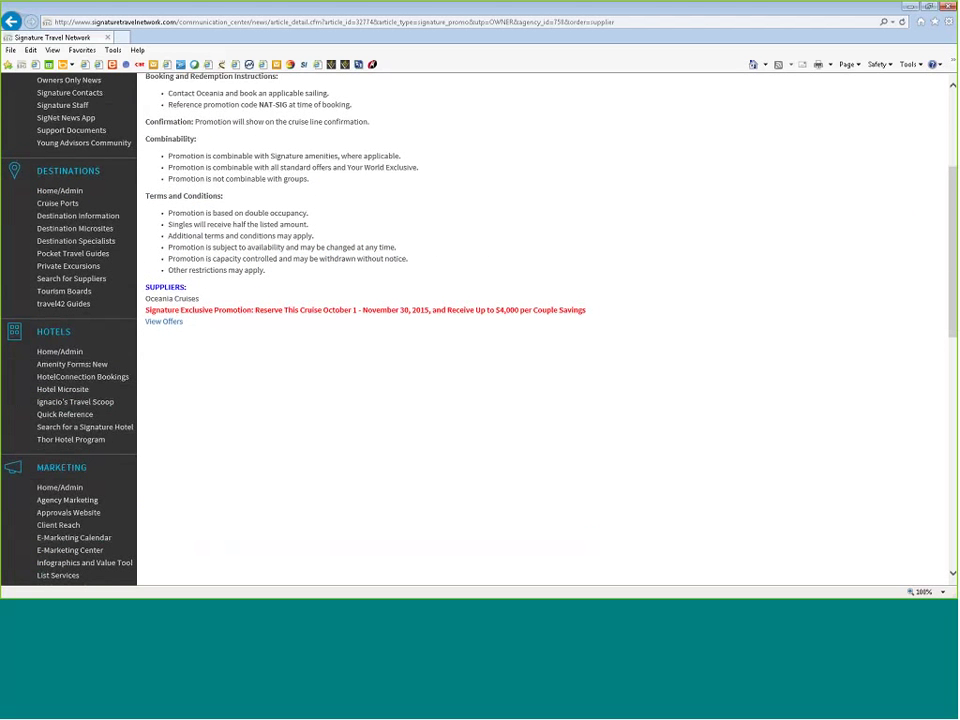
pyautogui.click(165, 326)
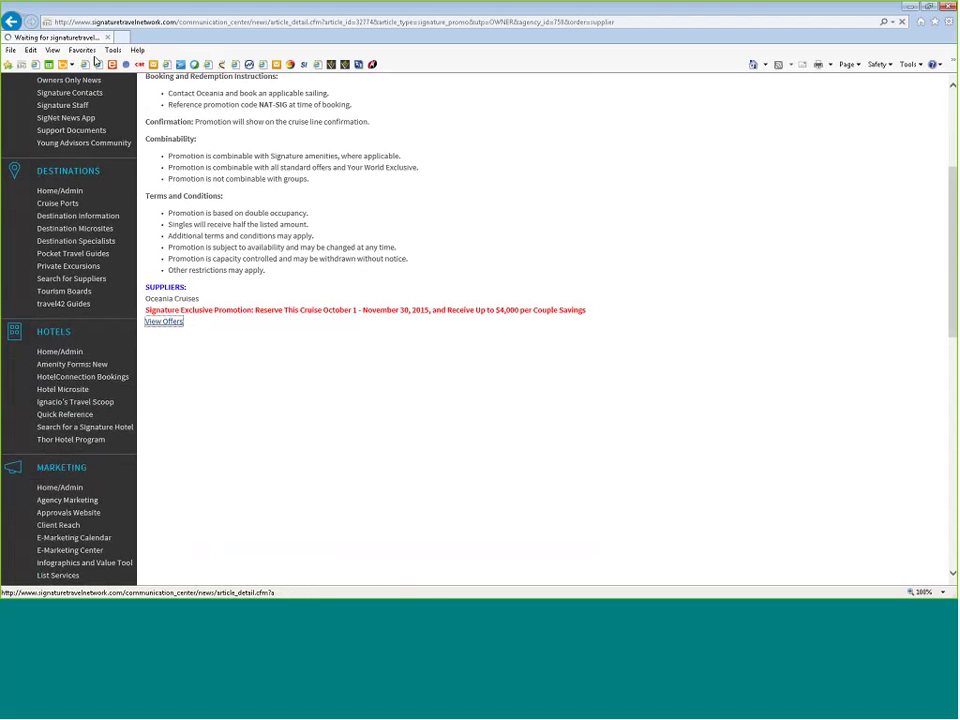
# Step: Highlight the Oceania promotion's headline, clear that selection, and highlight the red promotion text about up to $4,000 per couple savings
pyautogui.scroll(1, 225, 407)
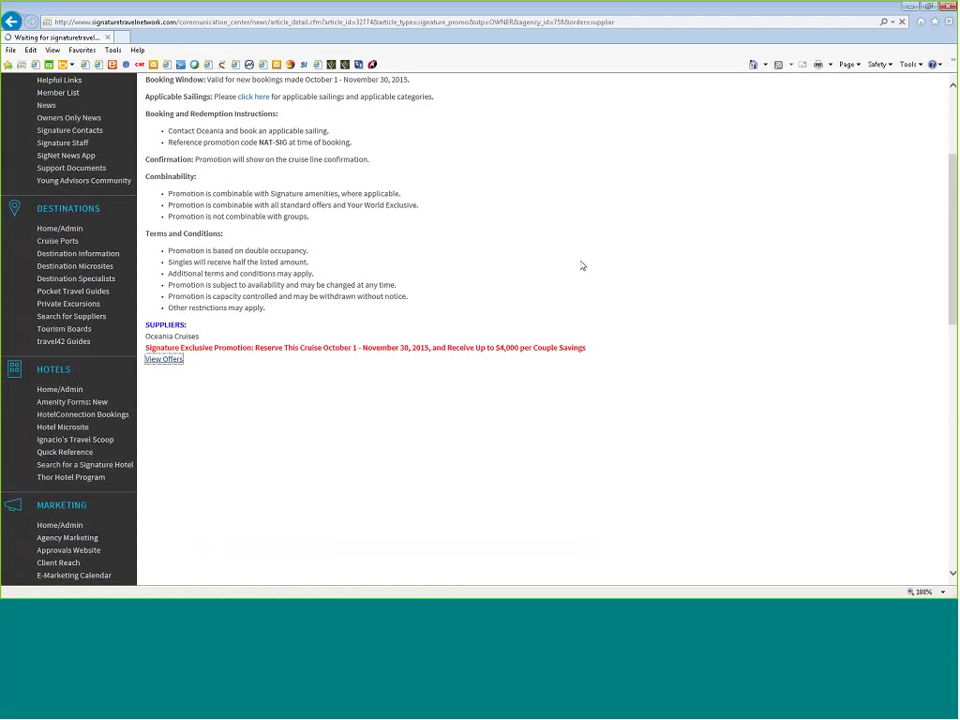
pyautogui.scroll(2, 572, 250)
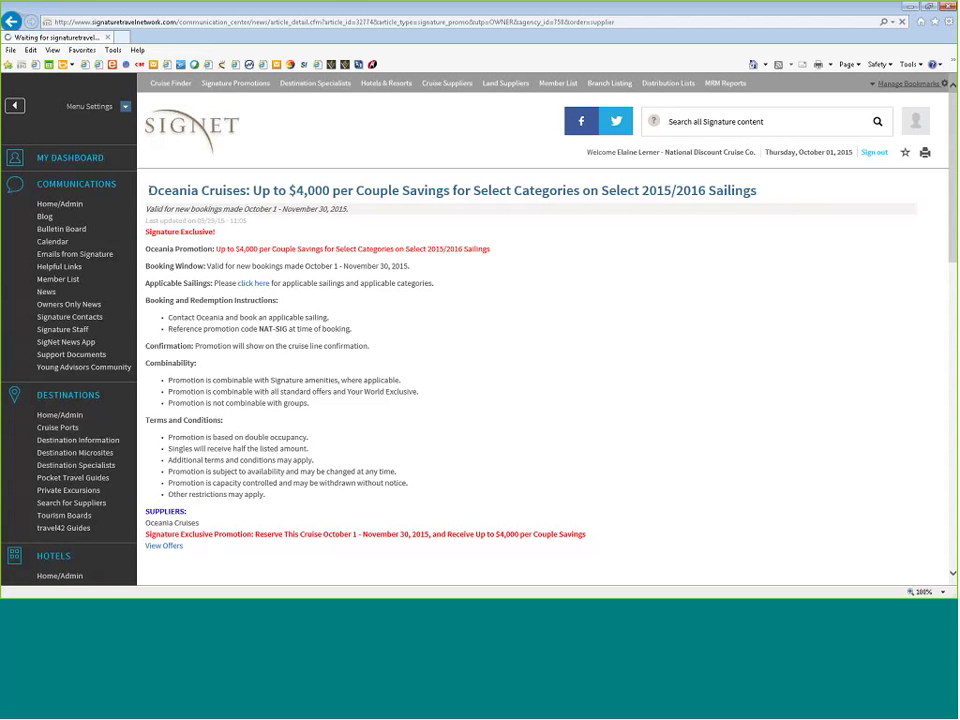
pyautogui.moveTo(148, 190); pyautogui.dragTo(758, 192)
pyautogui.click(372, 215)
pyautogui.moveTo(226, 249); pyautogui.dragTo(490, 249)
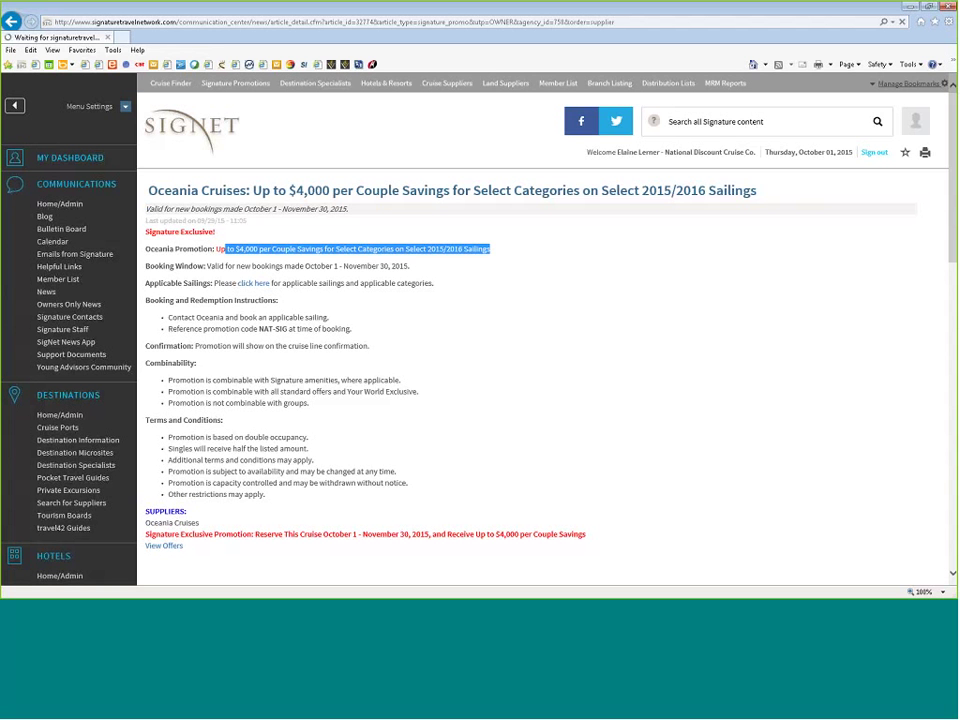
# Step: Clear the text highlight, request the Oceania promotion's applicable sailings and categories, and examine the Oceania cruise search results
pyautogui.click(767, 193)
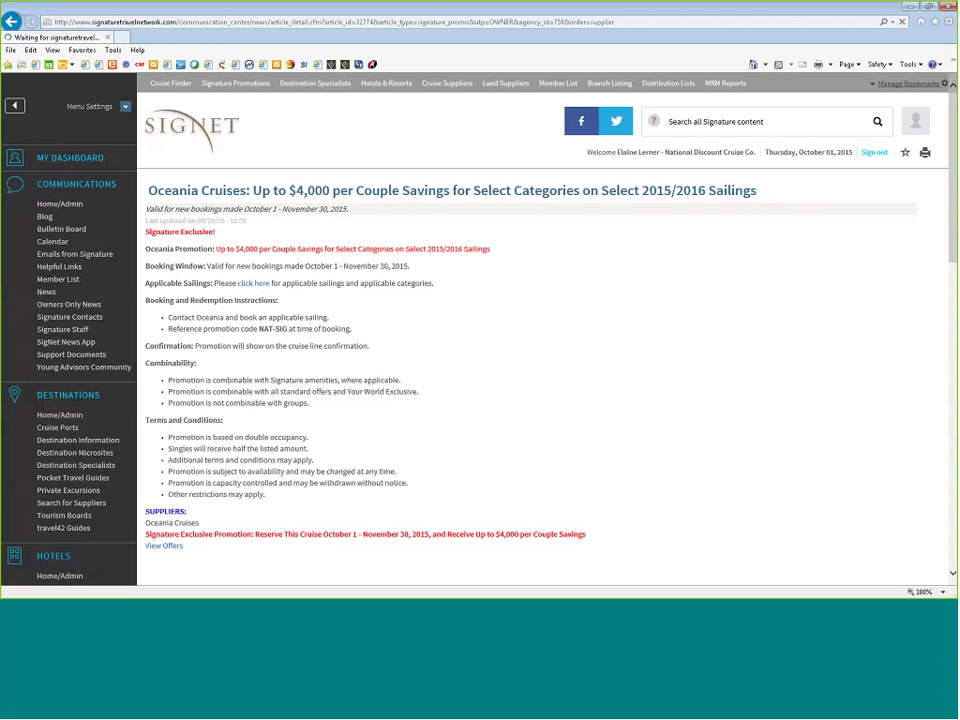
pyautogui.click(252, 284)
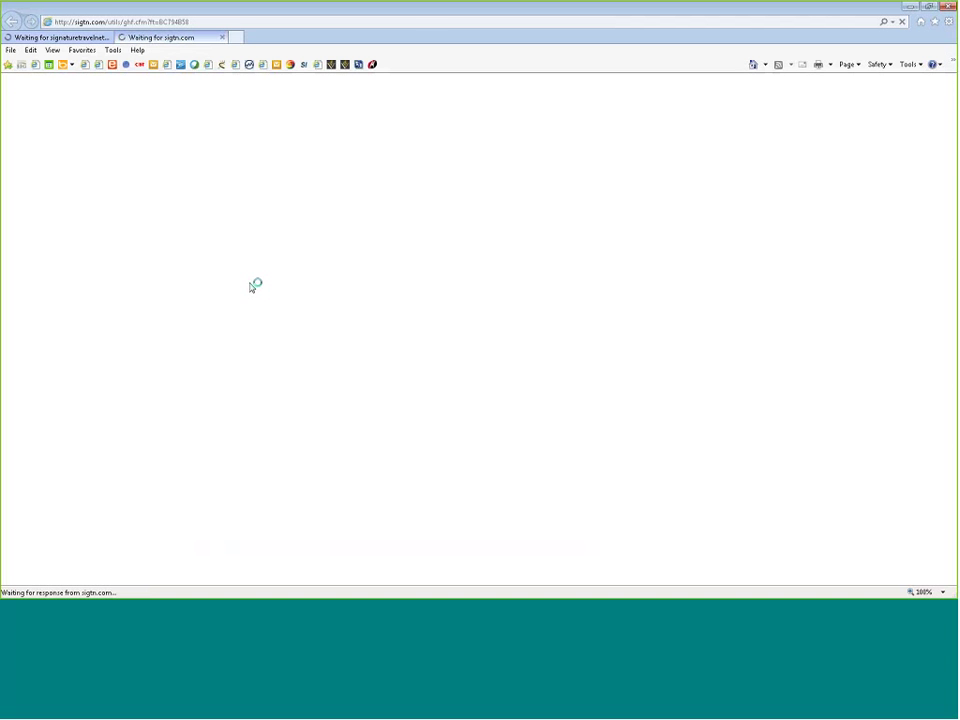
pyautogui.click(57, 39)
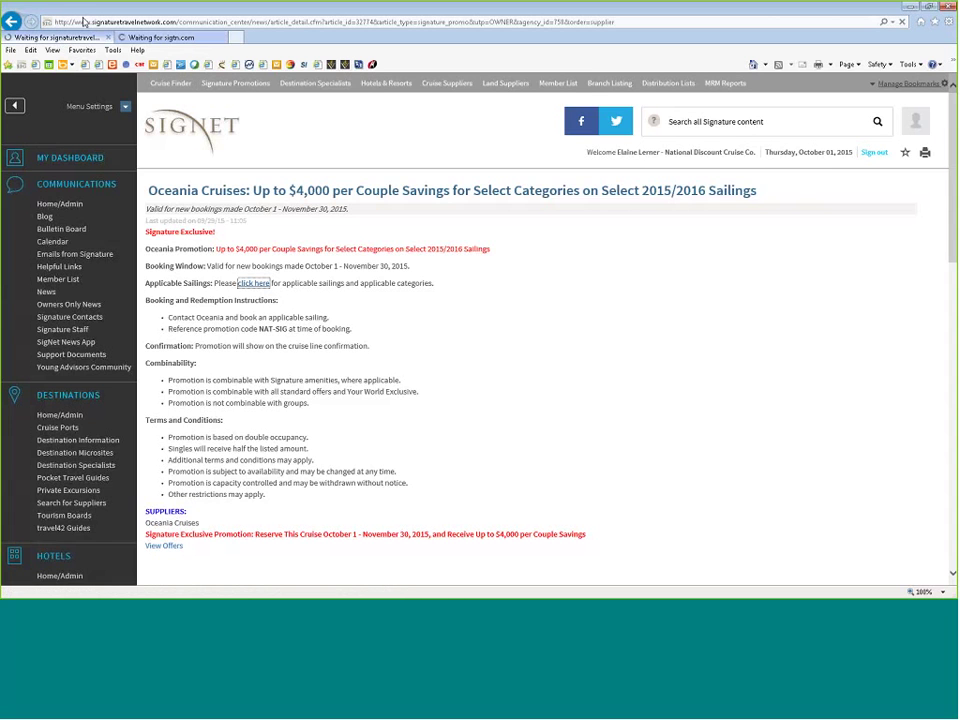
pyautogui.click(152, 38)
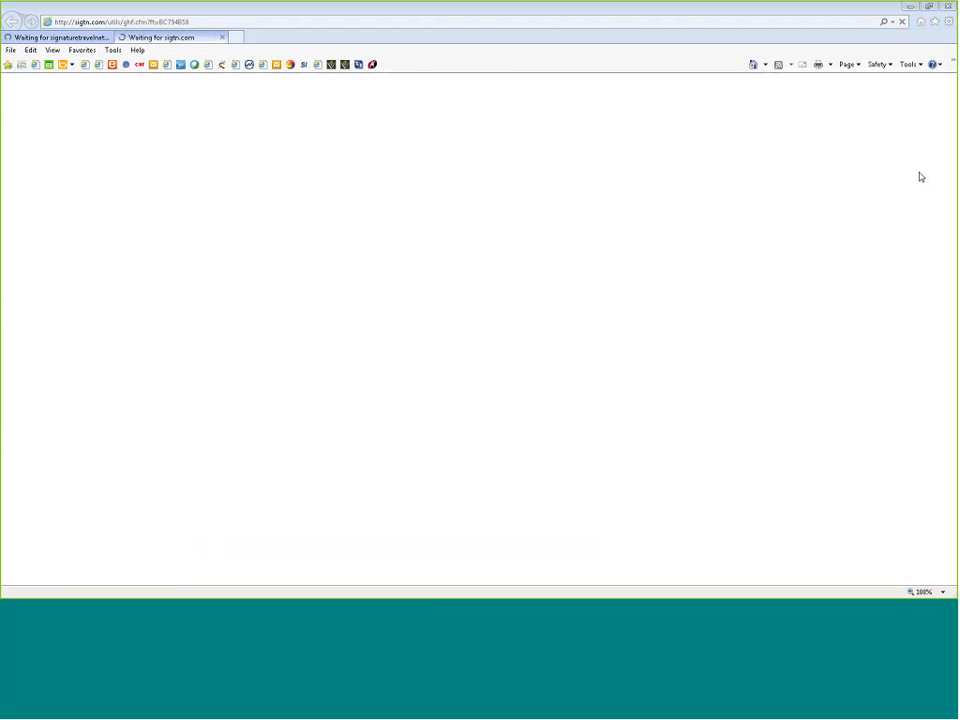
pyautogui.click(36, 447)
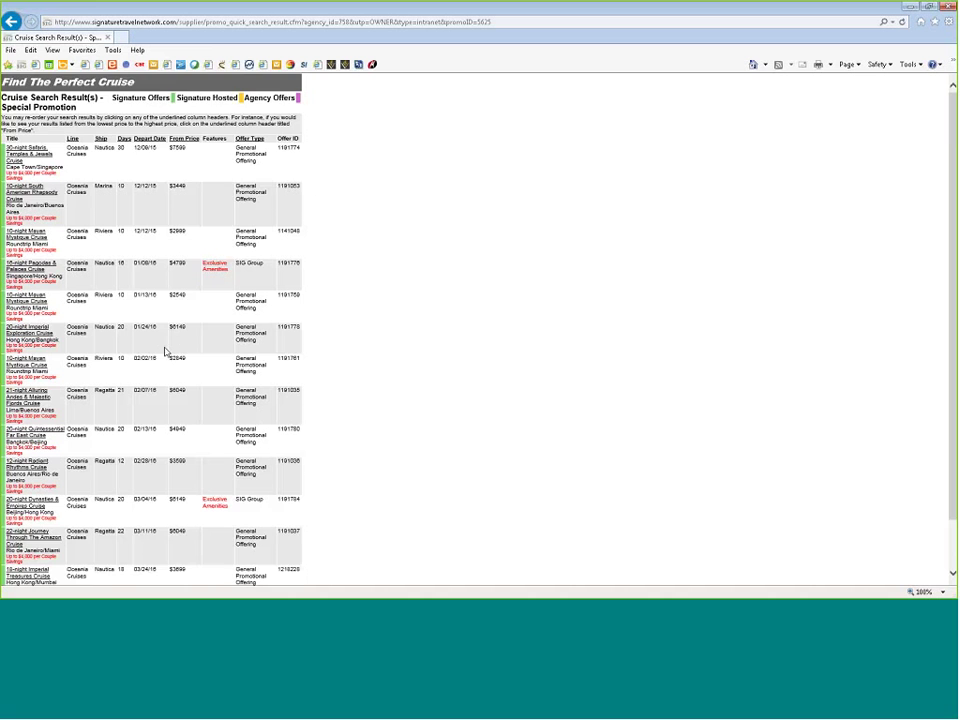
pyautogui.scroll(-1, 168, 353)
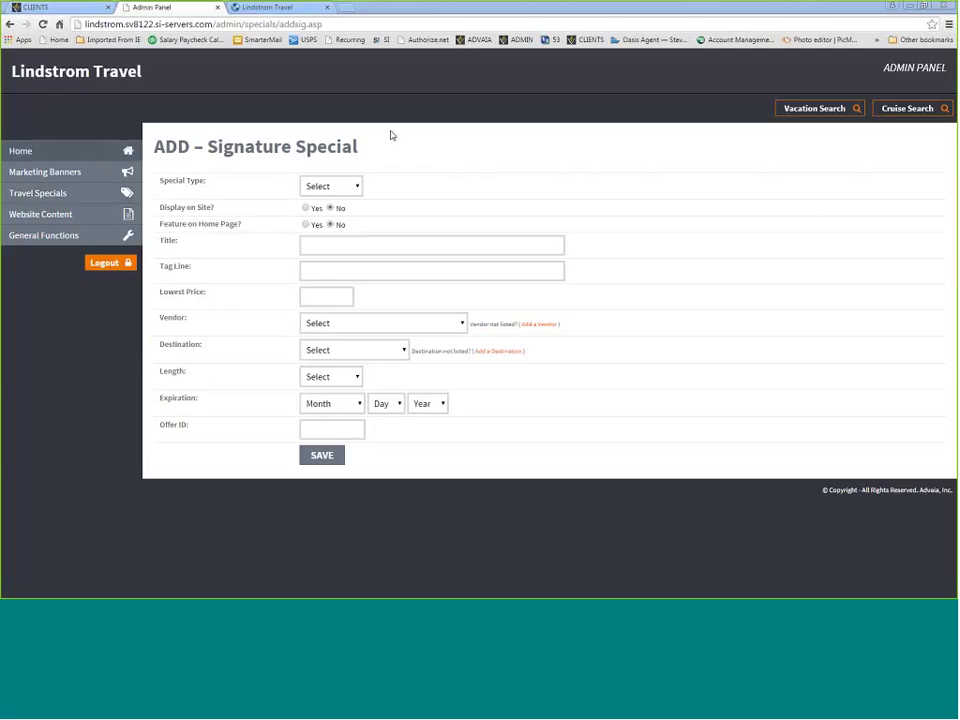
# Step: In the Lindstrom Travel admin panel, set the special type to Cruise and enable both displaying on site and featuring on the home page
pyautogui.click(357, 187)
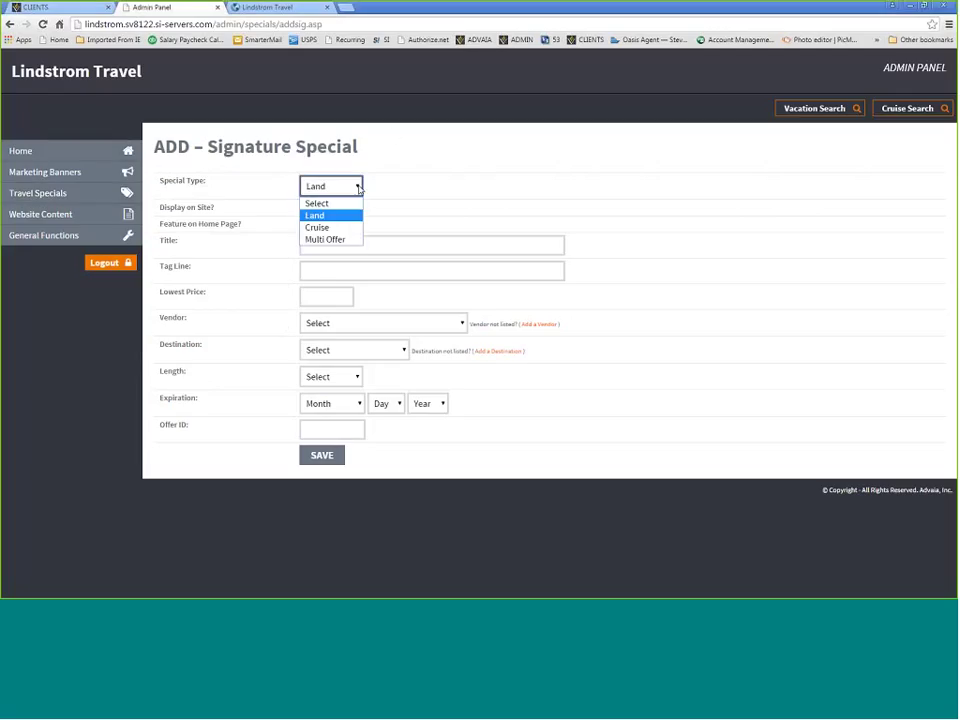
pyautogui.press('Down')
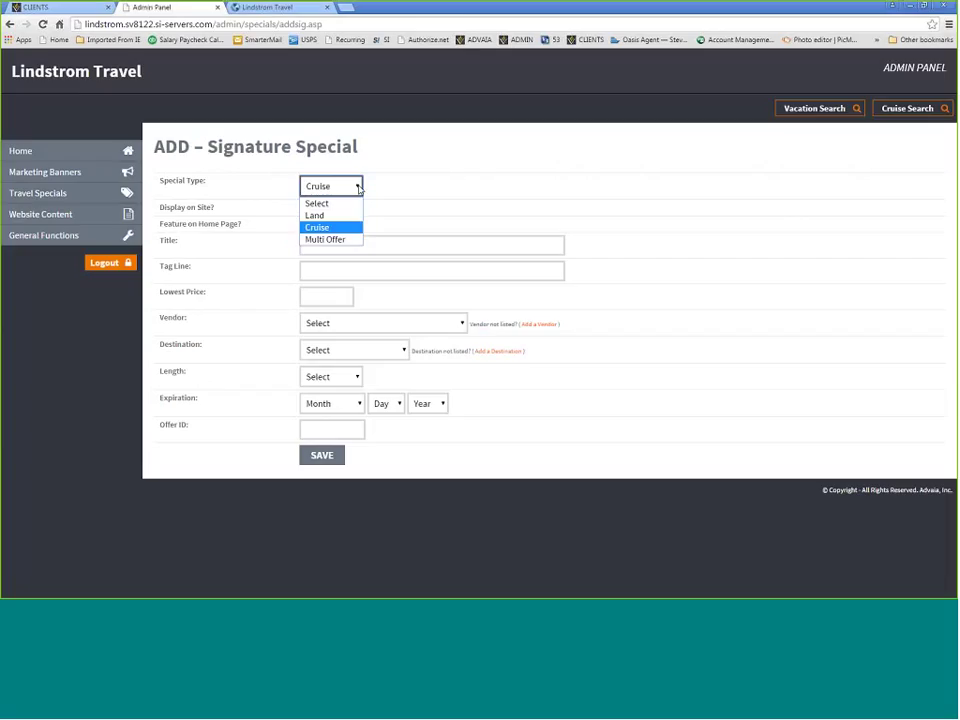
pyautogui.press('Return')
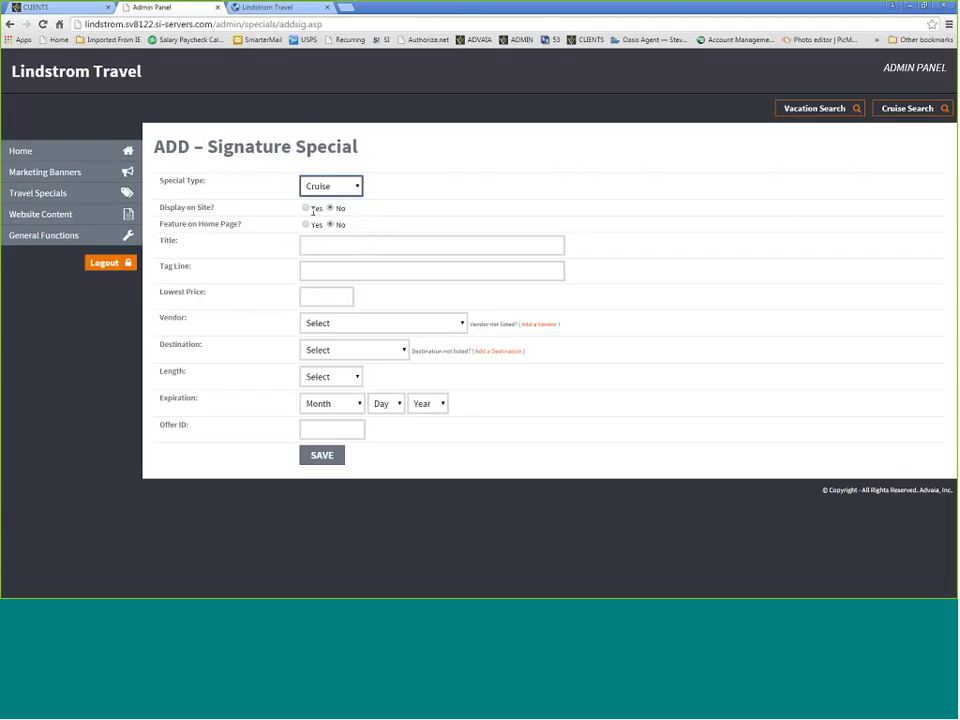
pyautogui.click(307, 208)
pyautogui.click(306, 225)
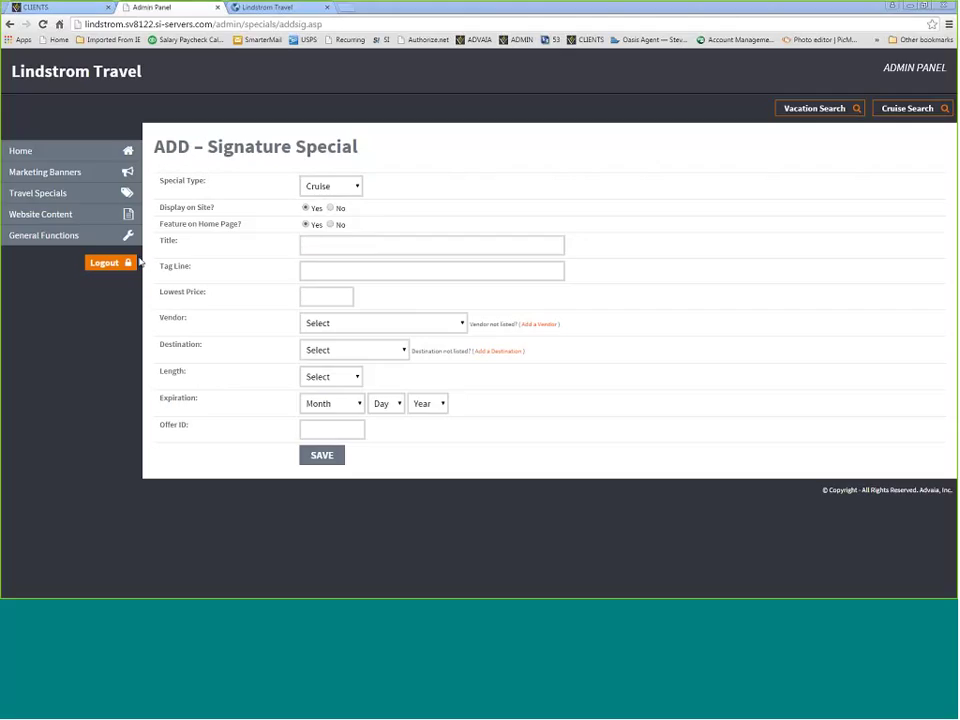
# Step: Enter "Oceania Cruises - Up to $4,000 per couple Savings" as the special's title
pyautogui.click(297, 247)
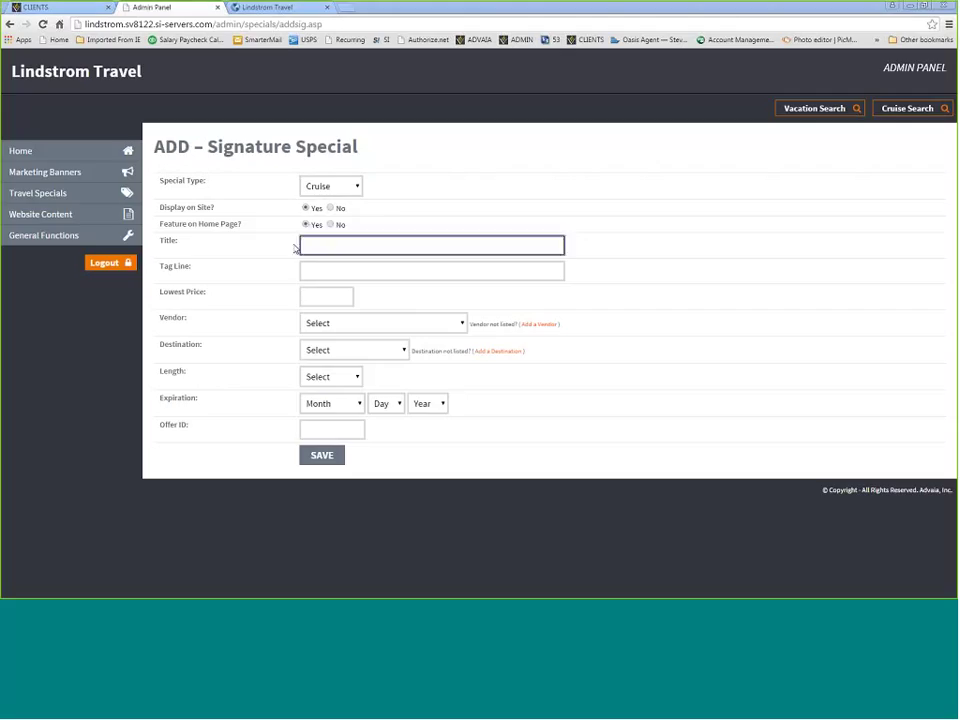
pyautogui.write('Ocea')
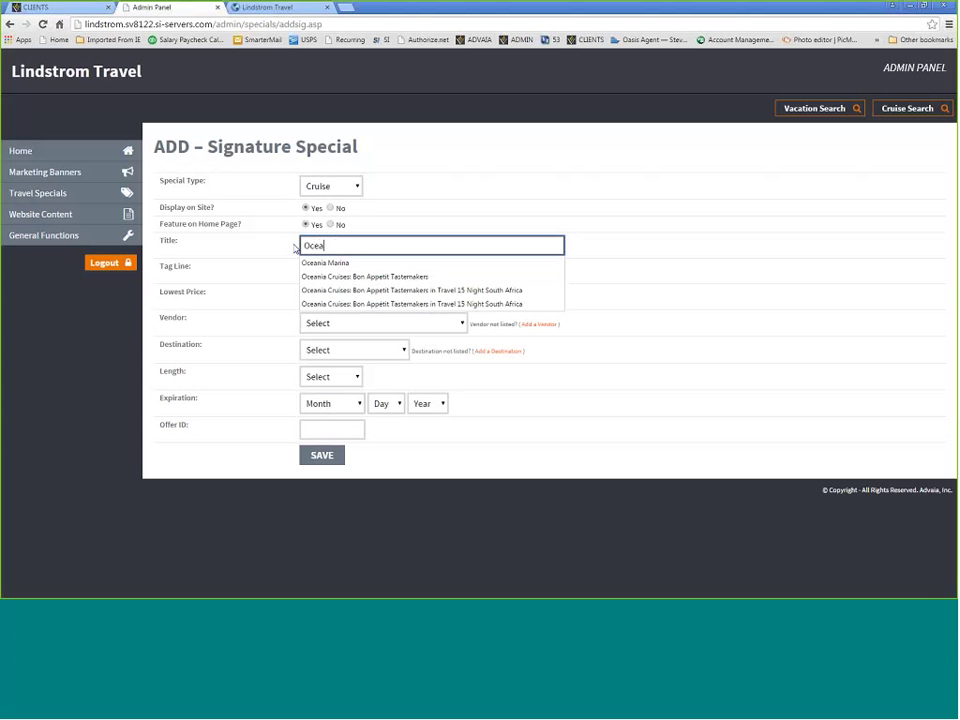
pyautogui.write('nia Cruises')
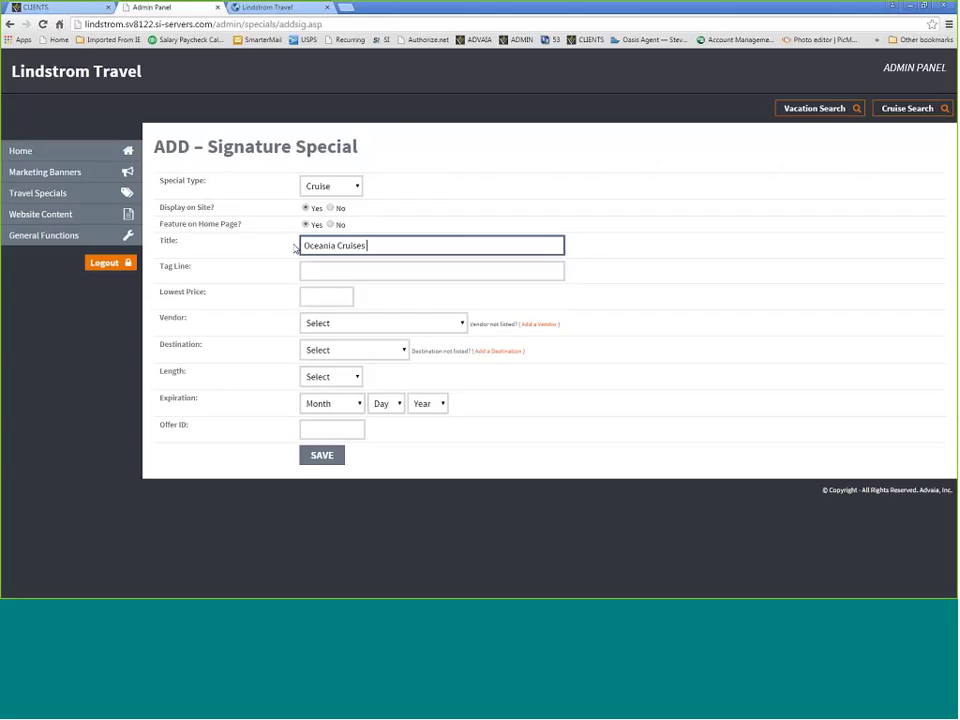
pyautogui.write(' - Up to $4,000 per couple Savin')
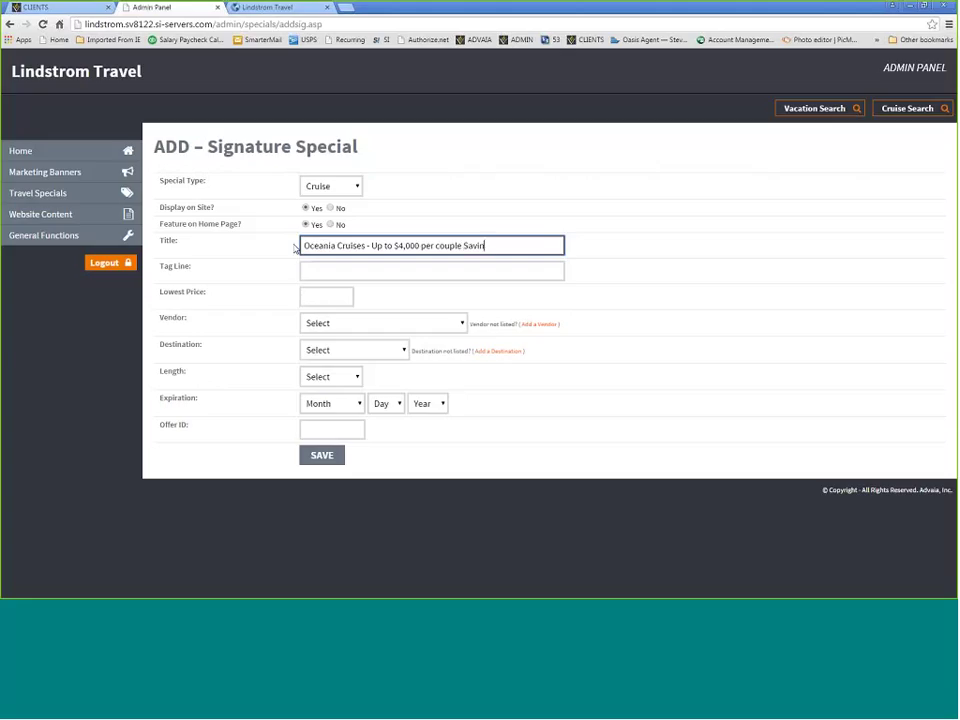
pyautogui.write('gs')
pyautogui.press('Tab')
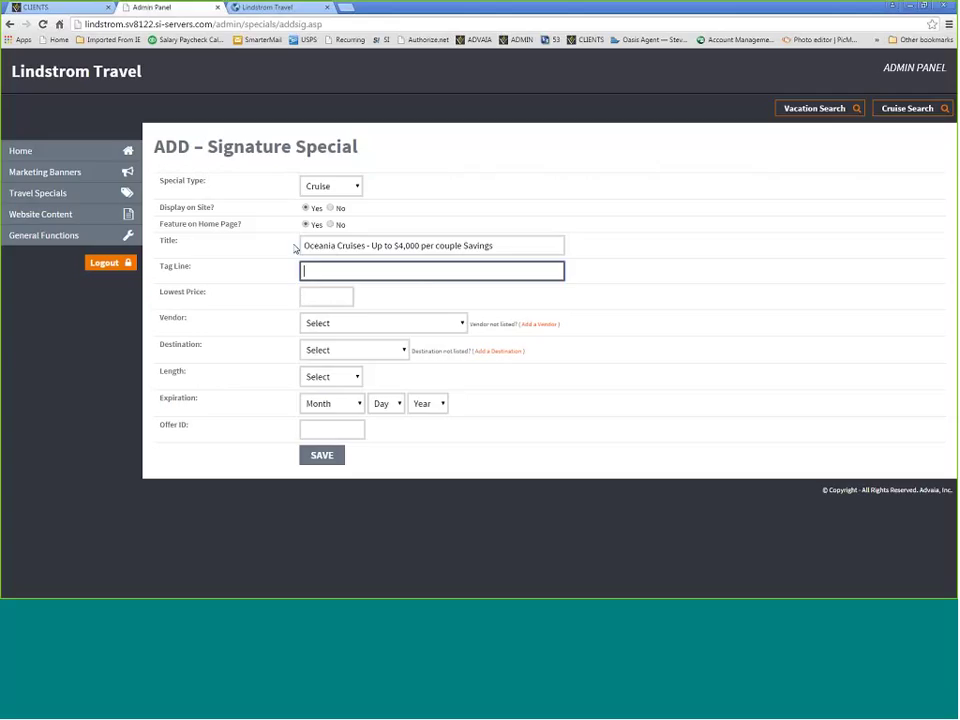
# Step: Fill in the special's tag line with "10-night Mayan Mystique Cruise"
pyautogui.click(143, 269)
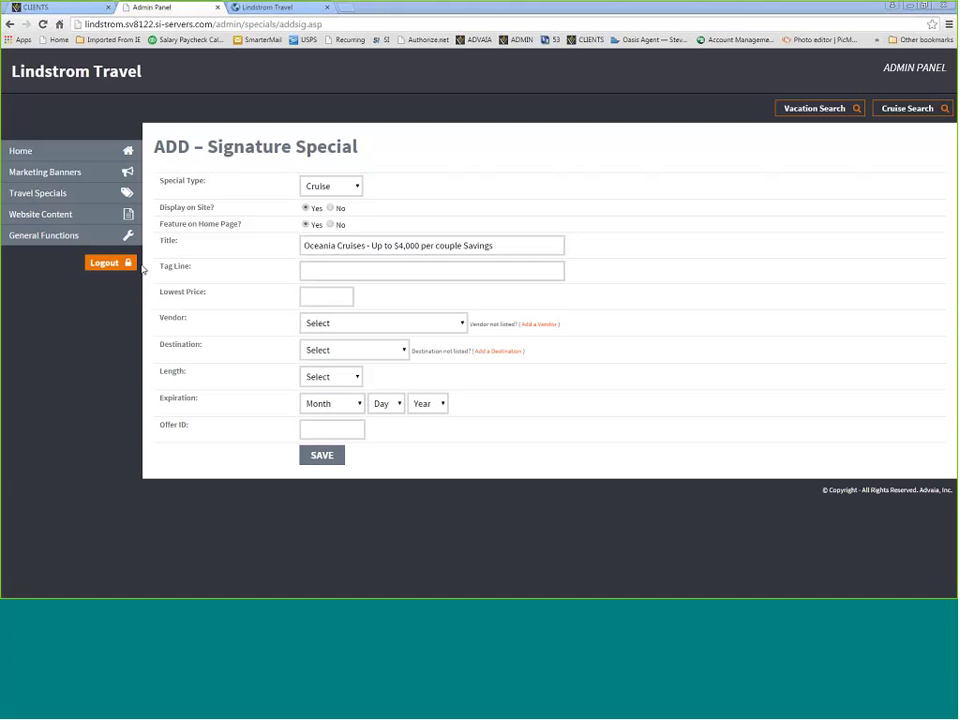
pyautogui.click(308, 272)
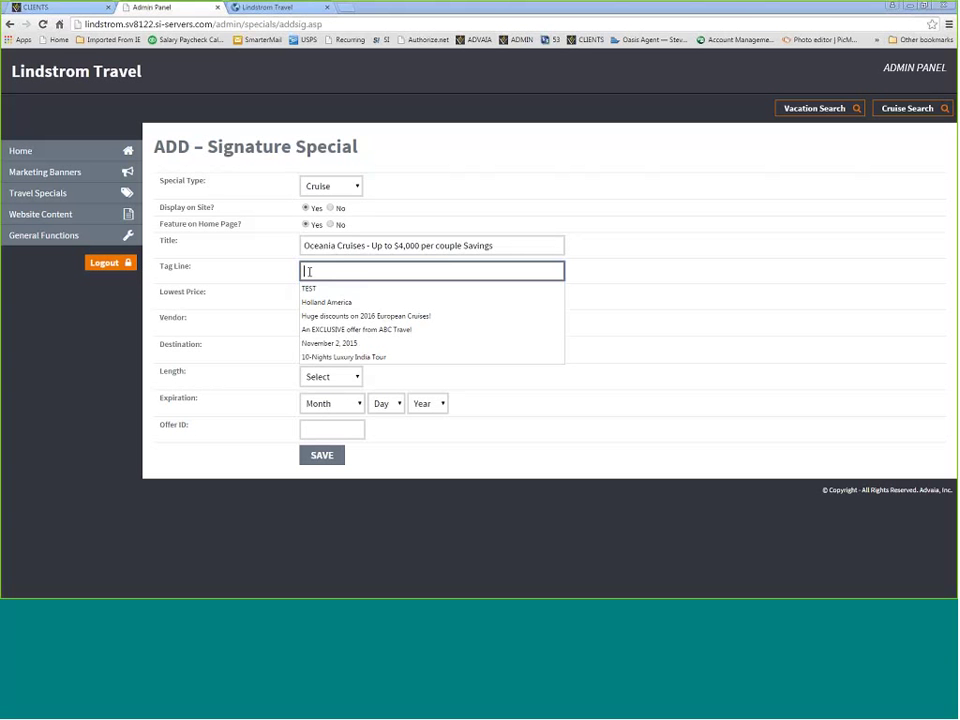
pyautogui.write('10-Night May')
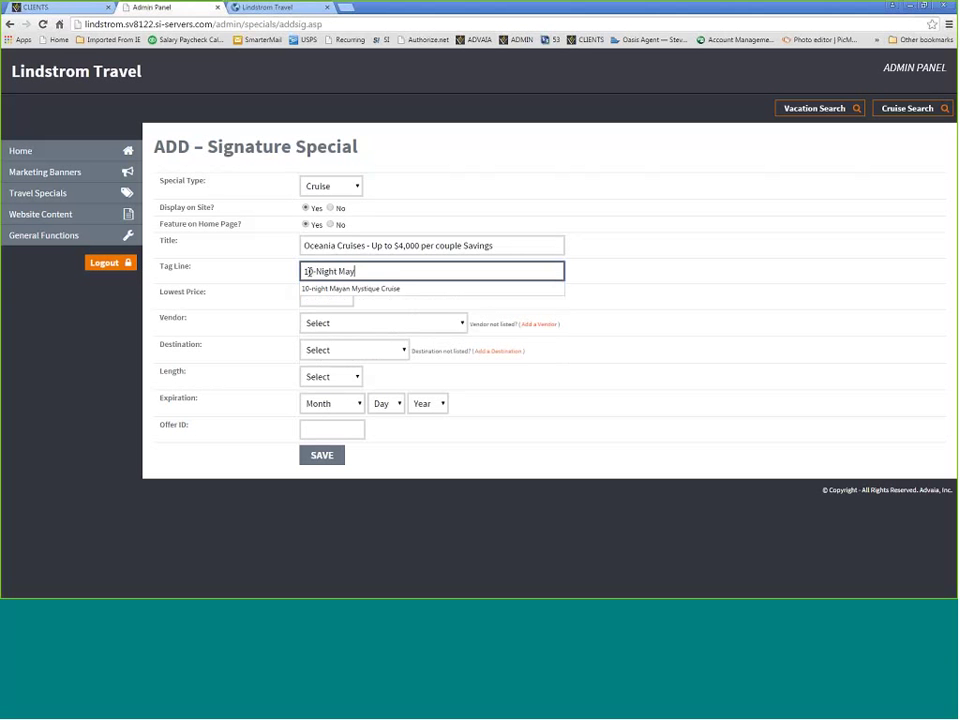
pyautogui.write('an Mystique Cruise')
pyautogui.click(330, 288)
# Step: Set the special's lowest price to $2,549 and its vendor to Oceania Cruises
pyautogui.click(310, 299)
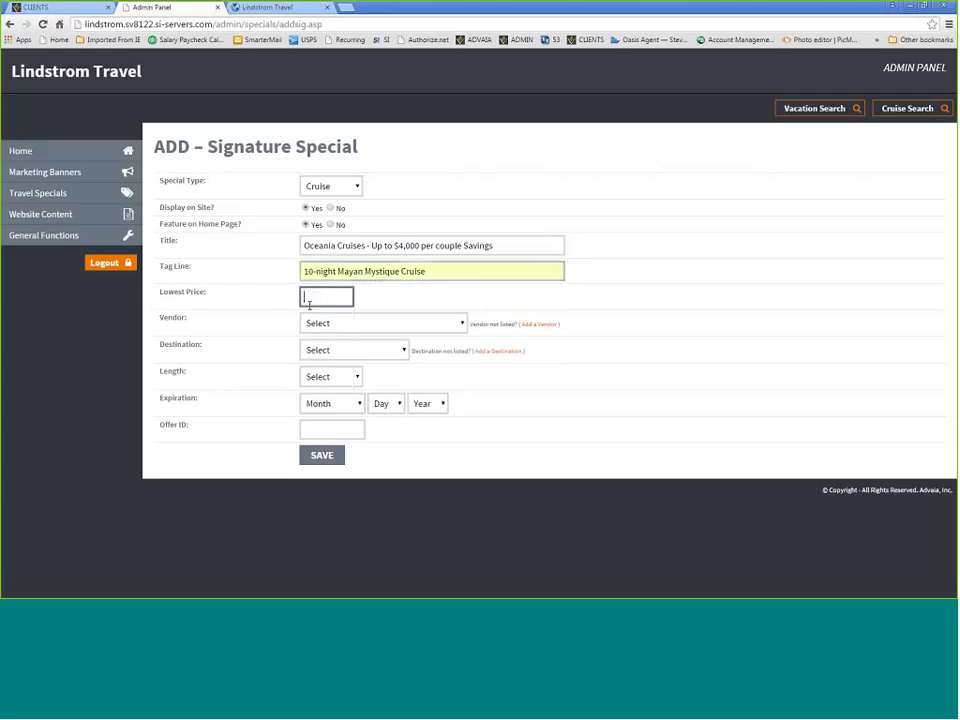
pyautogui.write('$2,')
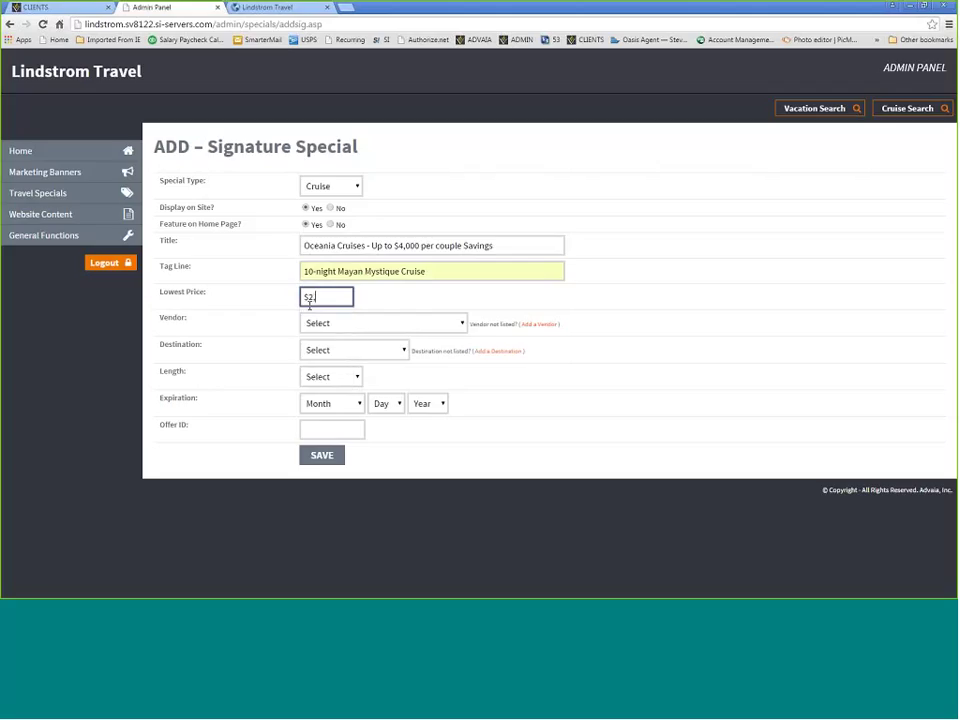
pyautogui.write('549')
pyautogui.moveTo(2, 140)
pyautogui.mouseDown()
pyautogui.moveTo(229, 150)
pyautogui.moveTo(521, 141)
pyautogui.moveTo(0, 133)
pyautogui.mouseUp()
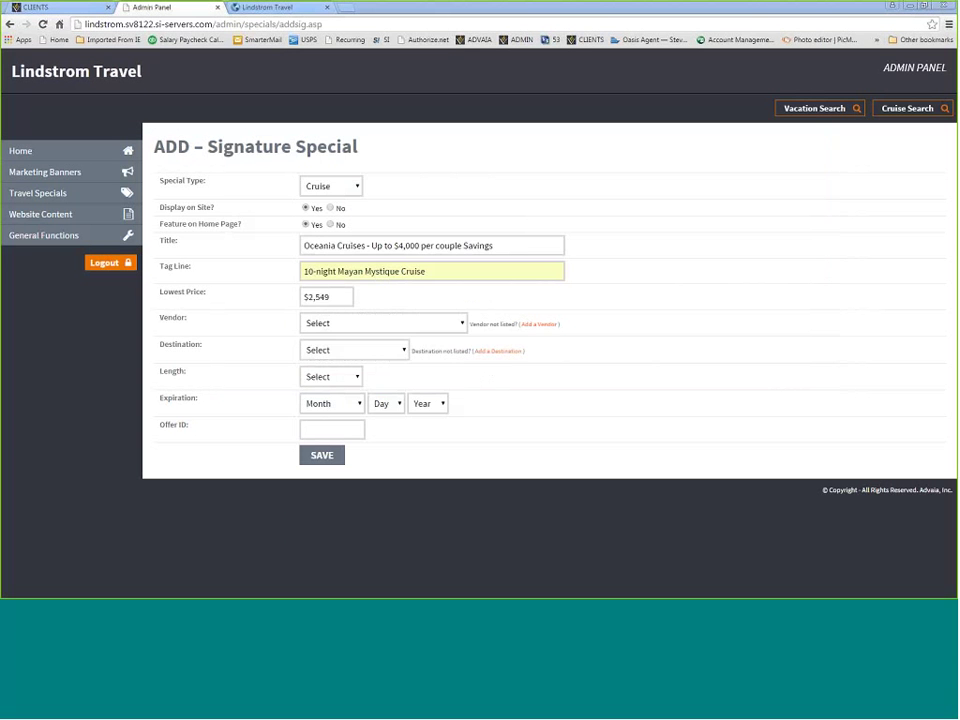
pyautogui.click(338, 326)
pyautogui.press('o')
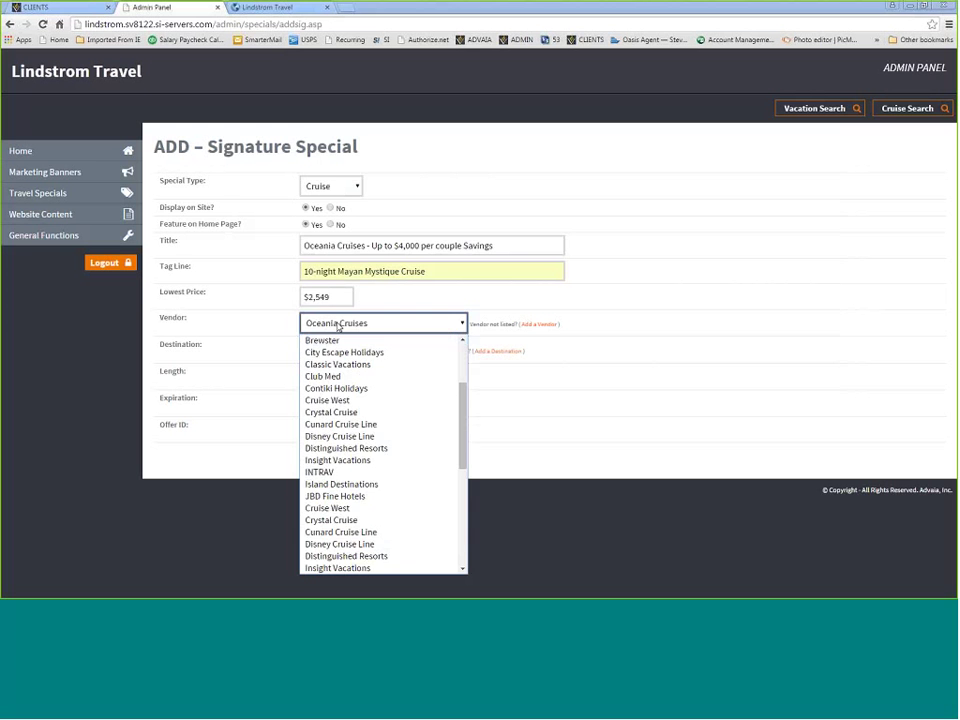
pyautogui.click(338, 326)
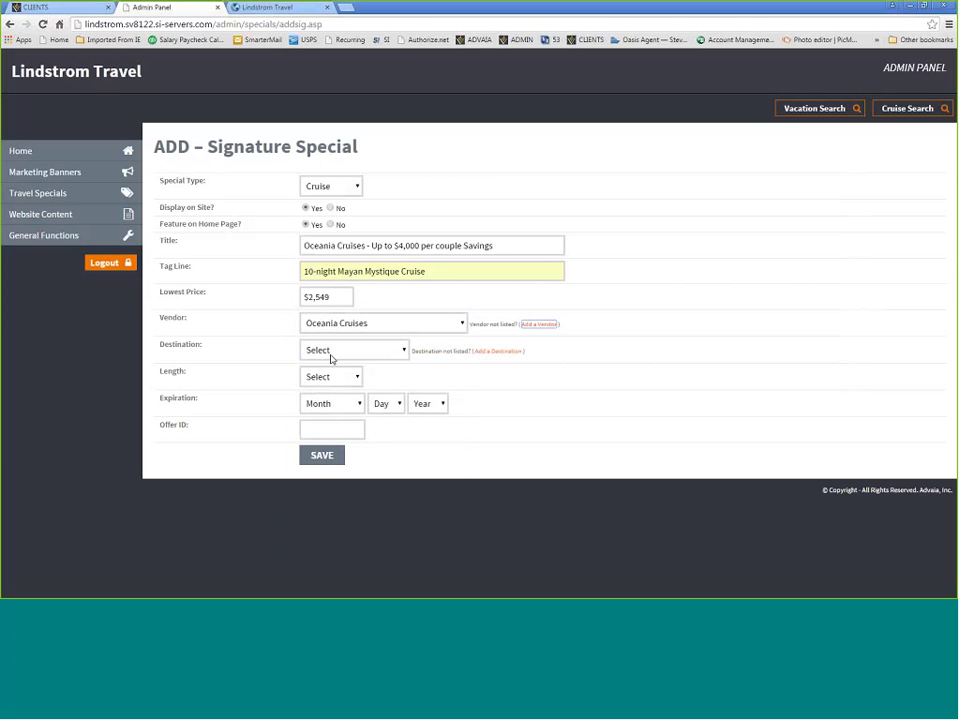
# Step: Choose Mexico as the destination of the Signature Special
pyautogui.click(327, 351)
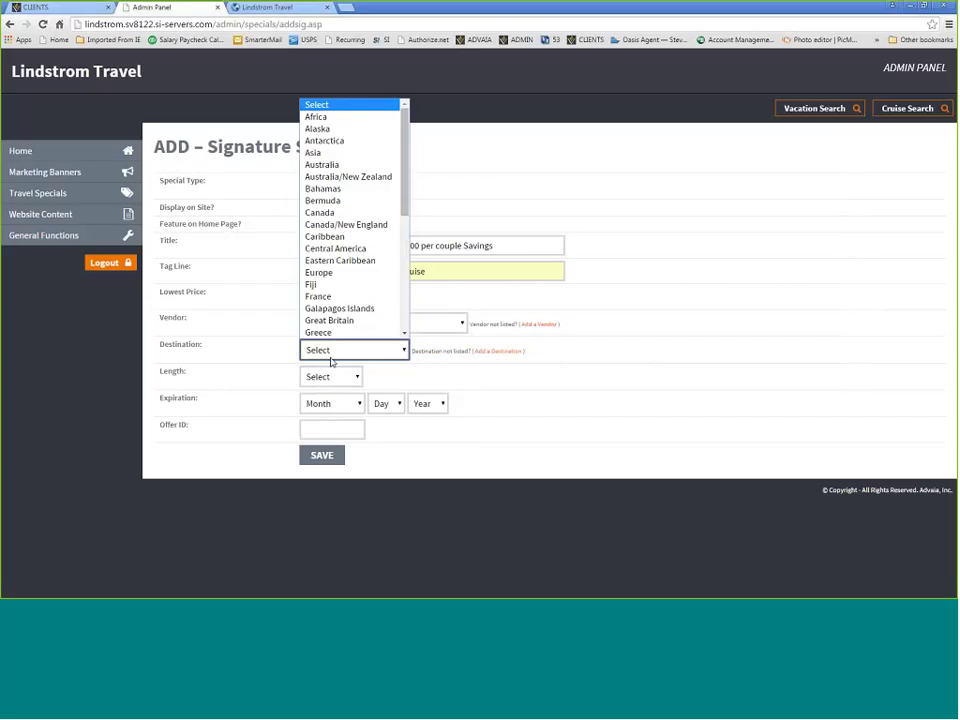
pyautogui.write('an')
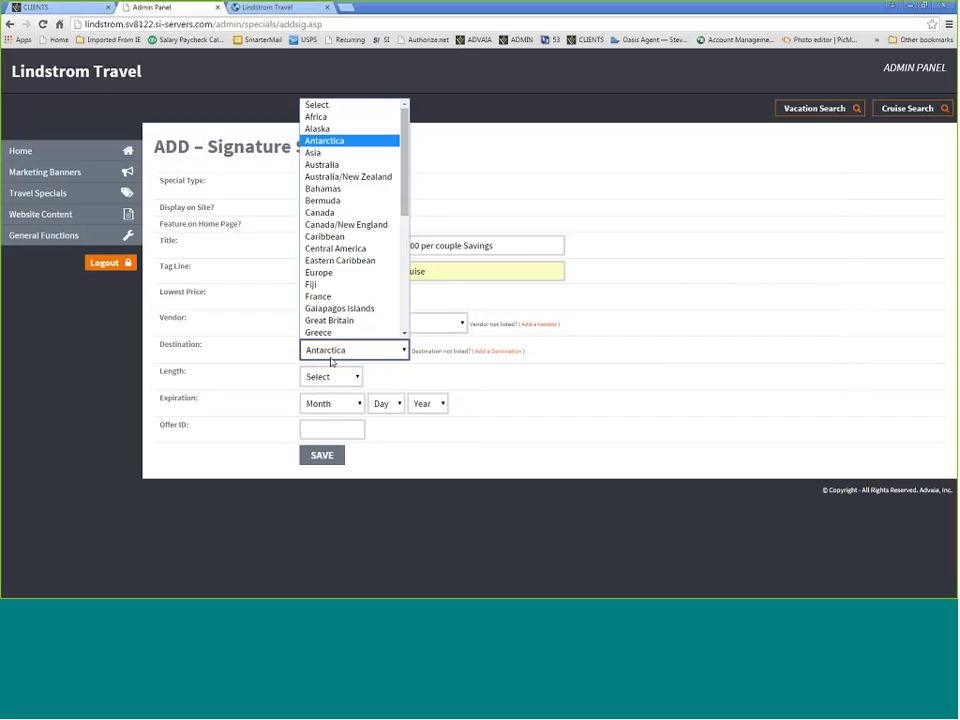
pyautogui.press('Down')
pyautogui.press('Down')
pyautogui.press('Down')
pyautogui.press('Down')
pyautogui.press('Down')
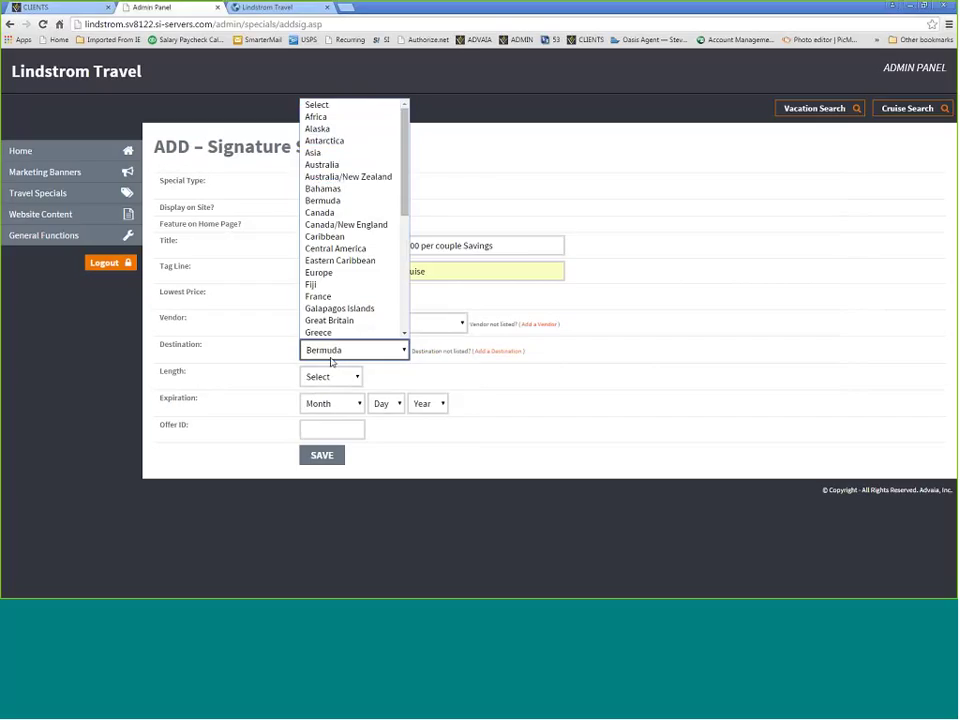
pyautogui.press('Down')
pyautogui.press('Down')
pyautogui.press('Down')
pyautogui.press('Down')
pyautogui.press('Down')
pyautogui.press('Down')
pyautogui.press('Down')
pyautogui.press('Down')
pyautogui.press('Down')
pyautogui.press('Down')
pyautogui.press('Down')
pyautogui.press('Down')
pyautogui.press('Down')
pyautogui.press('Down')
pyautogui.press('Down')
pyautogui.press('Down')
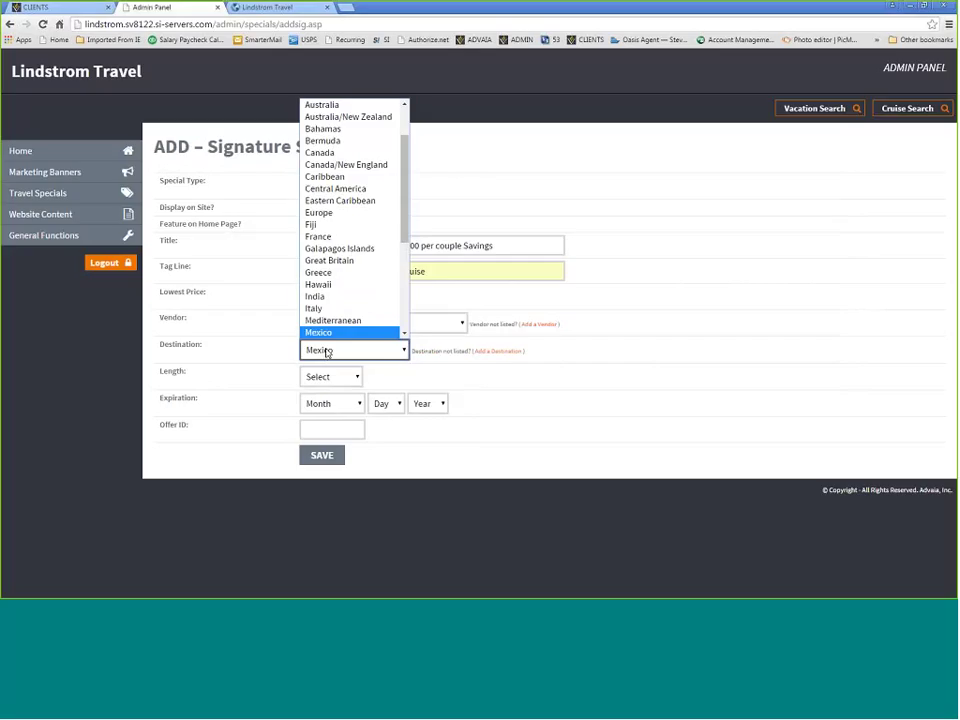
pyautogui.click(59, 366)
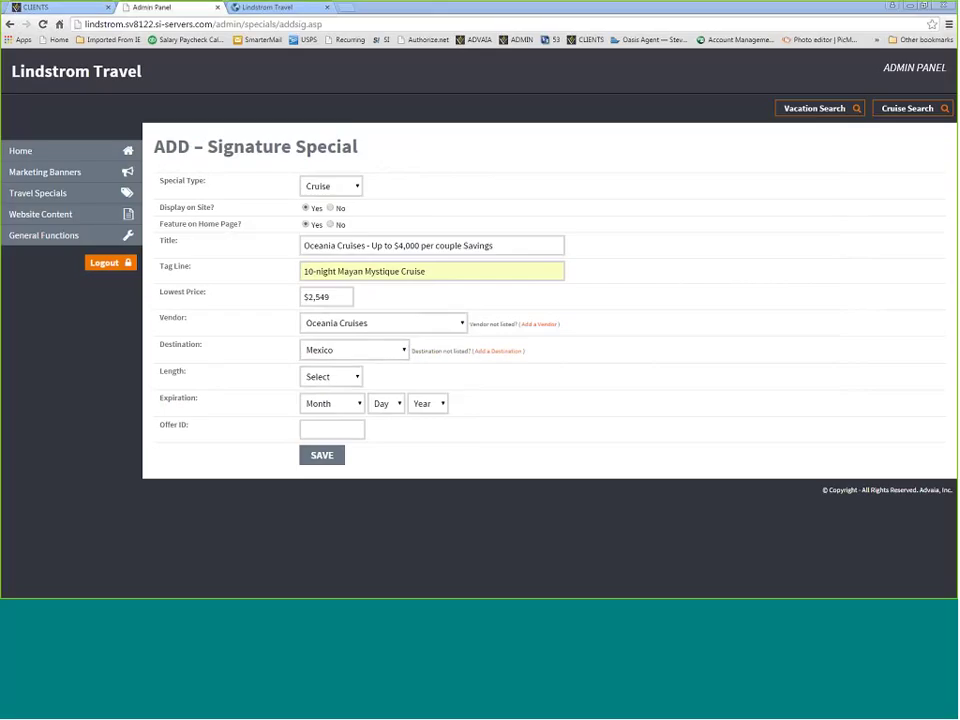
# Step: Set the length of the Signature Special to 10 Nights
pyautogui.click(330, 377)
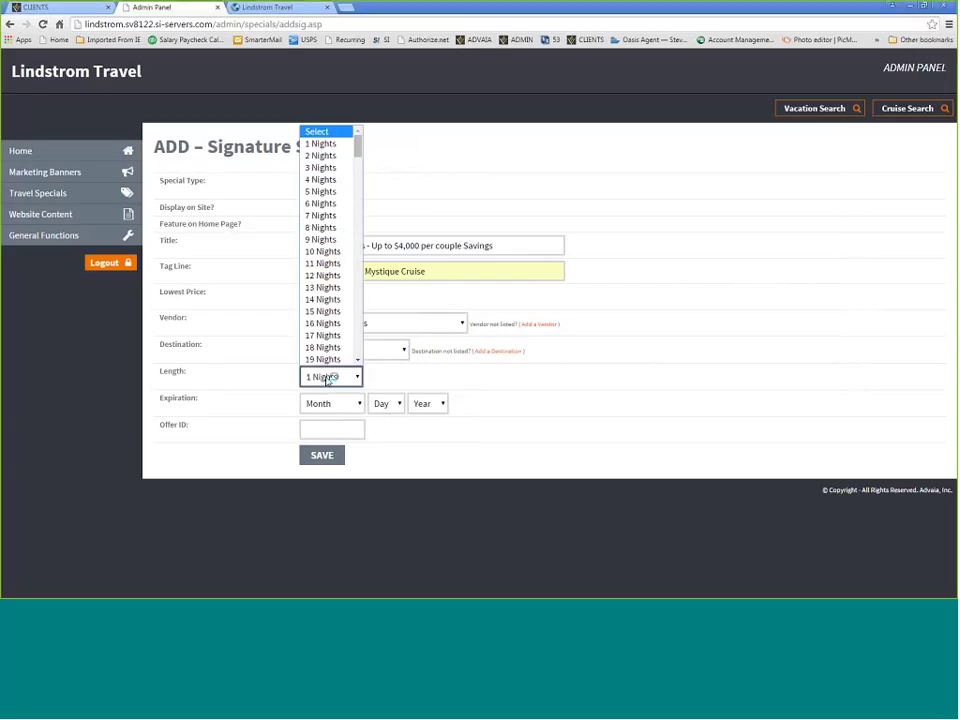
pyautogui.press('0')
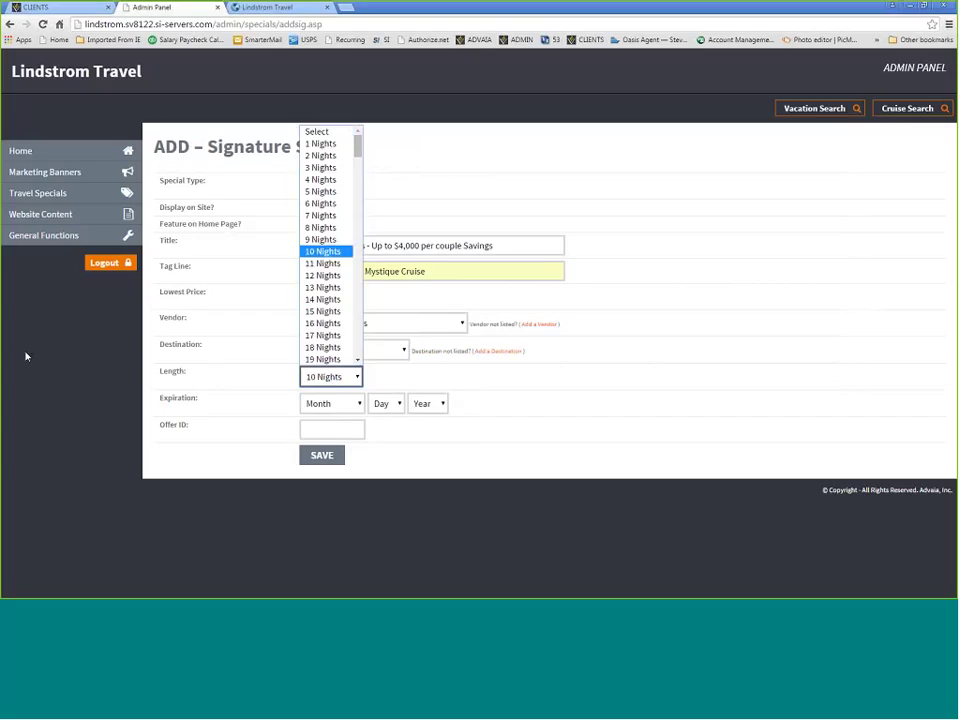
pyautogui.press('Return')
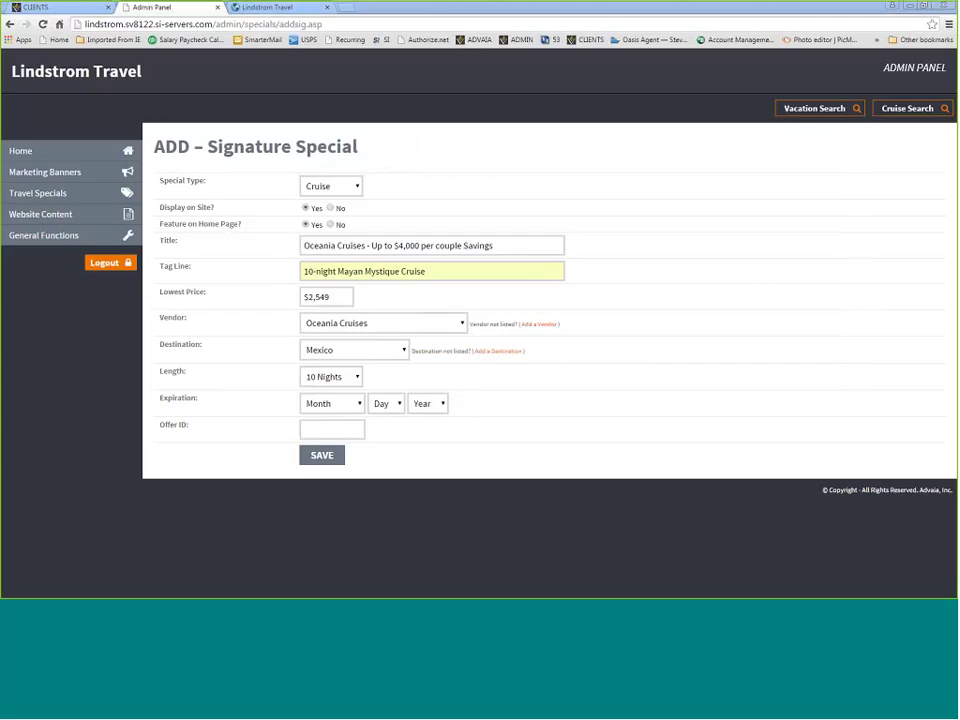
# Step: Set the expiration month of the Signature Special to November and the day to 30
pyautogui.click(326, 405)
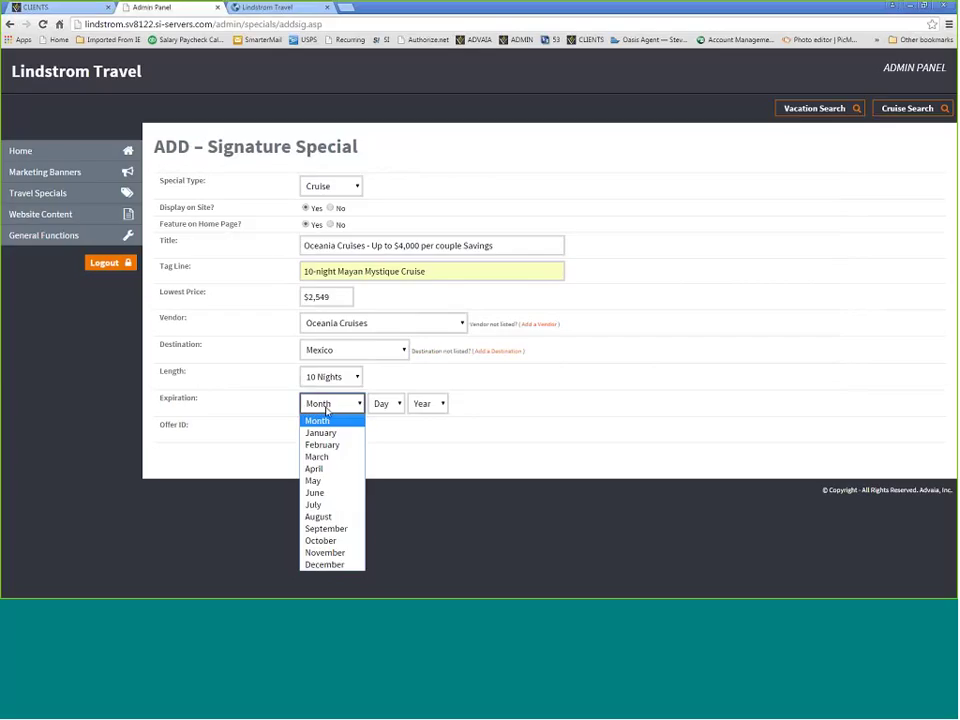
pyautogui.click(360, 405)
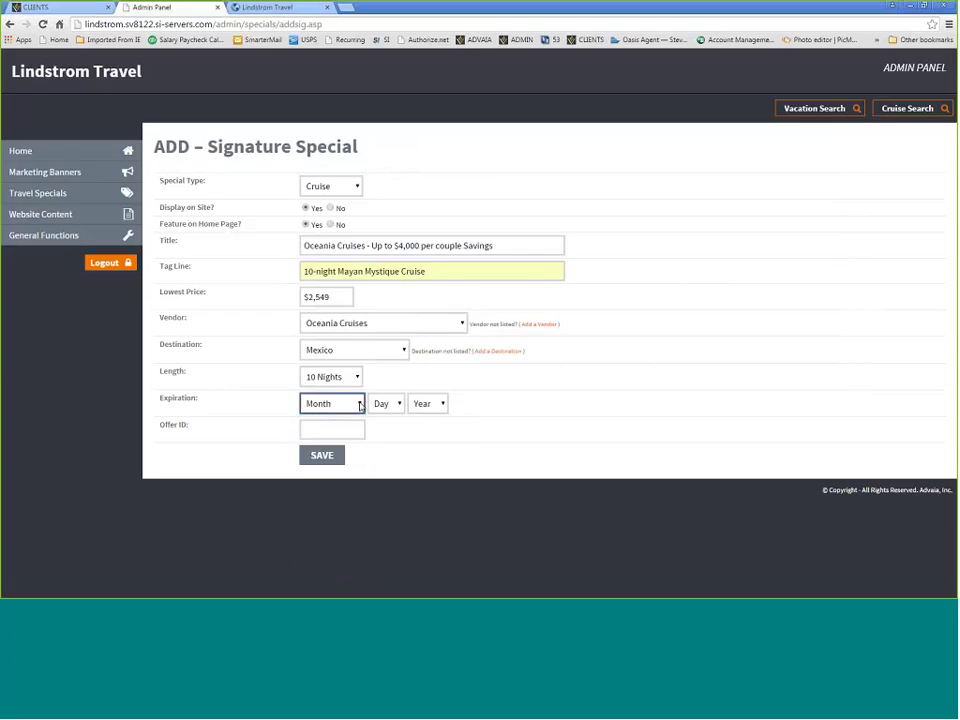
pyautogui.press('a')
pyautogui.press('n')
pyautogui.click(398, 404)
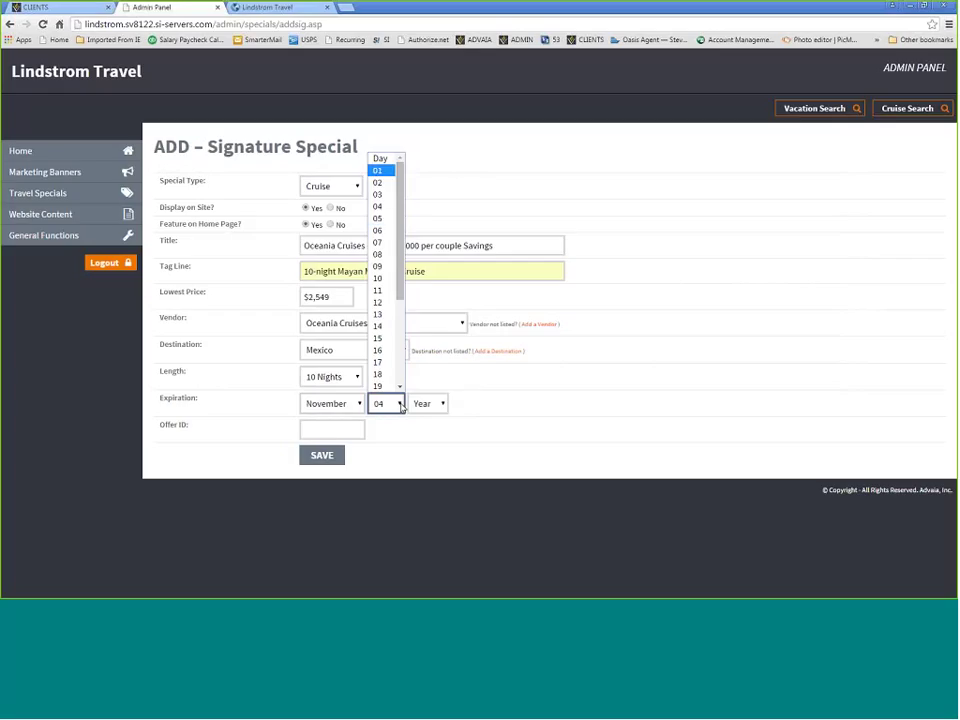
pyautogui.press('0')
pyautogui.press('5')
pyautogui.press('Down')
pyautogui.press('Down')
pyautogui.press('Down')
pyautogui.press('Down')
pyautogui.press('Down')
pyautogui.press('Down')
pyautogui.press('Down')
pyautogui.press('Down')
pyautogui.press('Down')
pyautogui.press('Down')
pyautogui.press('Down')
pyautogui.press('Down')
pyautogui.press('Down')
pyautogui.press('Down')
pyautogui.press('Down')
pyautogui.press('Down')
pyautogui.press('Down')
pyautogui.press('Down')
pyautogui.press('Down')
pyautogui.press('Down')
pyautogui.press('Down')
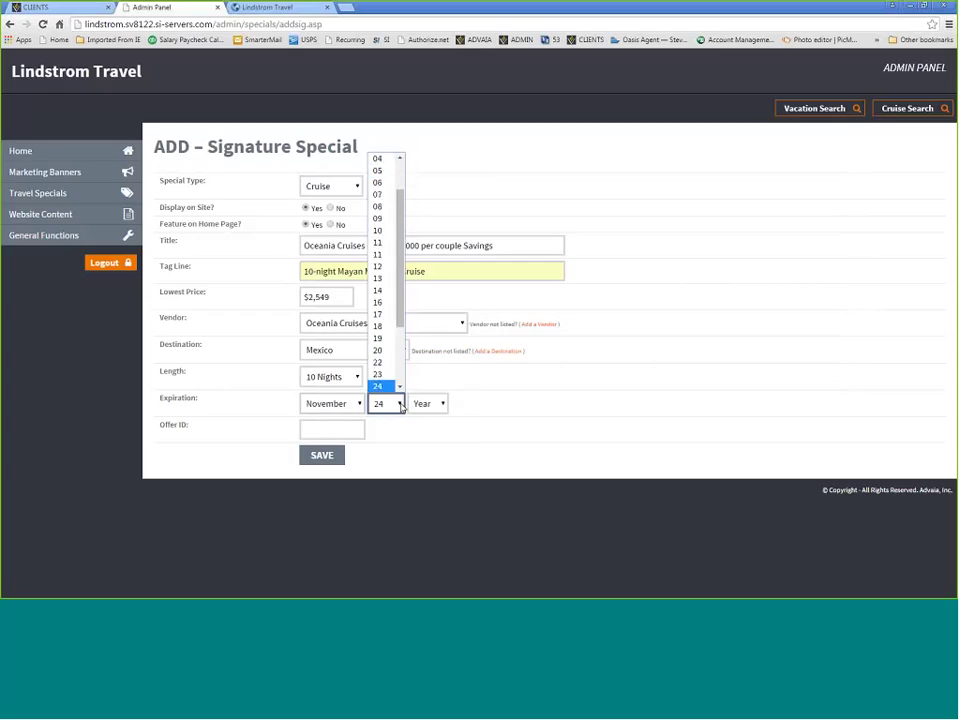
pyautogui.press('Down')
pyautogui.press('Down')
pyautogui.press('Down')
pyautogui.press('Down')
pyautogui.press('Down')
pyautogui.press('Down')
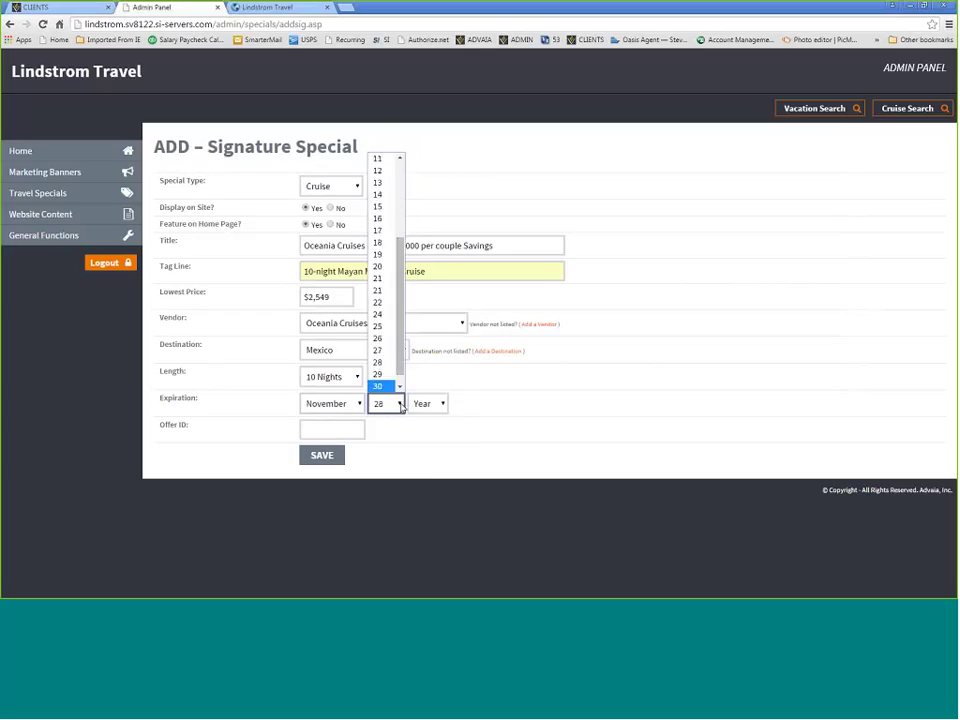
pyautogui.press('Return')
# Step: Set the expiration year of the Signature Special to 2015
pyautogui.click(441, 403)
pyautogui.press('Down')
pyautogui.press('Down')
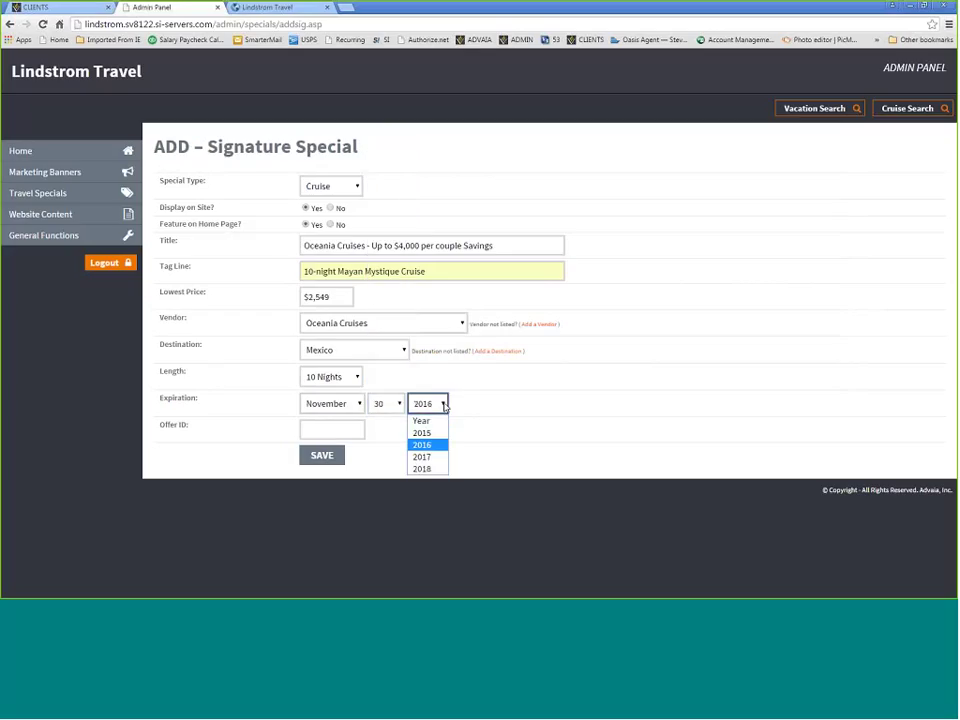
pyautogui.press('Up')
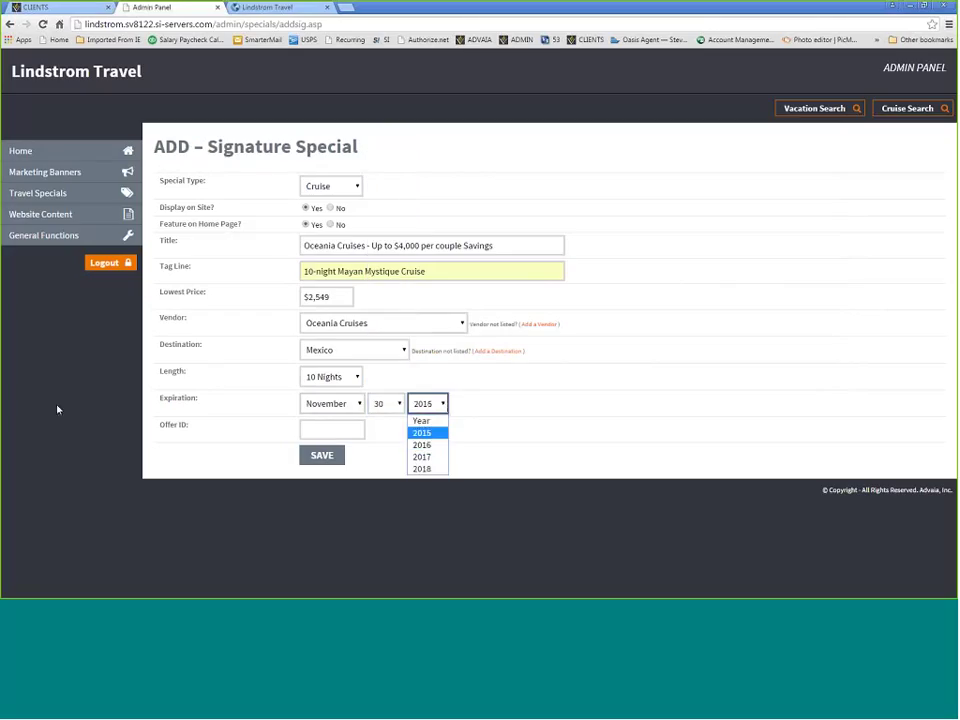
pyautogui.press('Return')
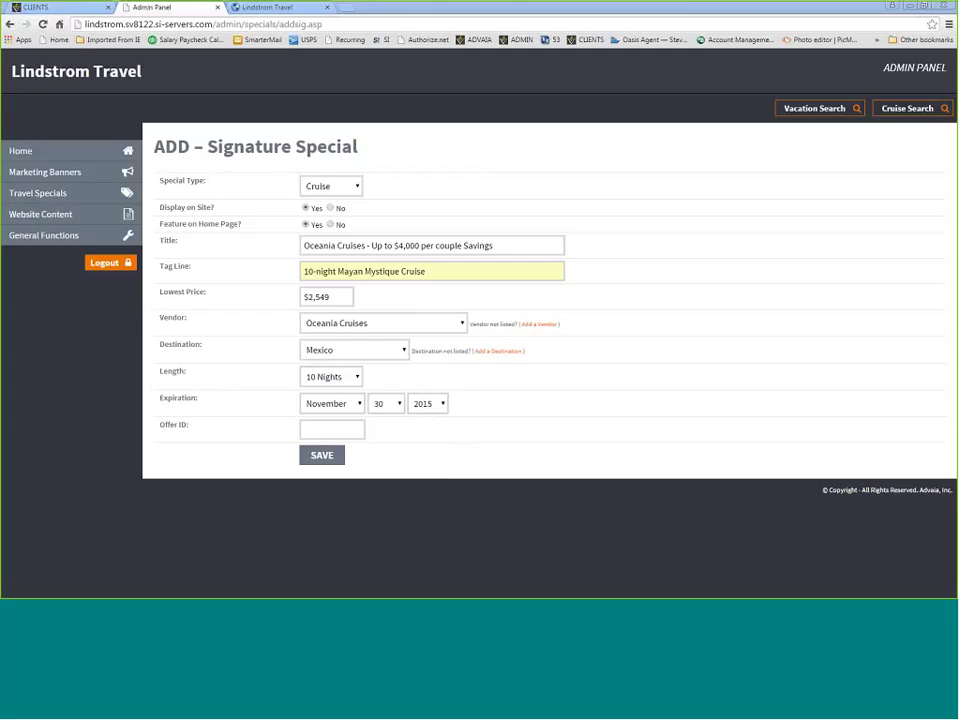
# Step: Enter 1141048 as the offer ID and save the Signature Special
pyautogui.click(318, 430)
pyautogui.write('1141048')
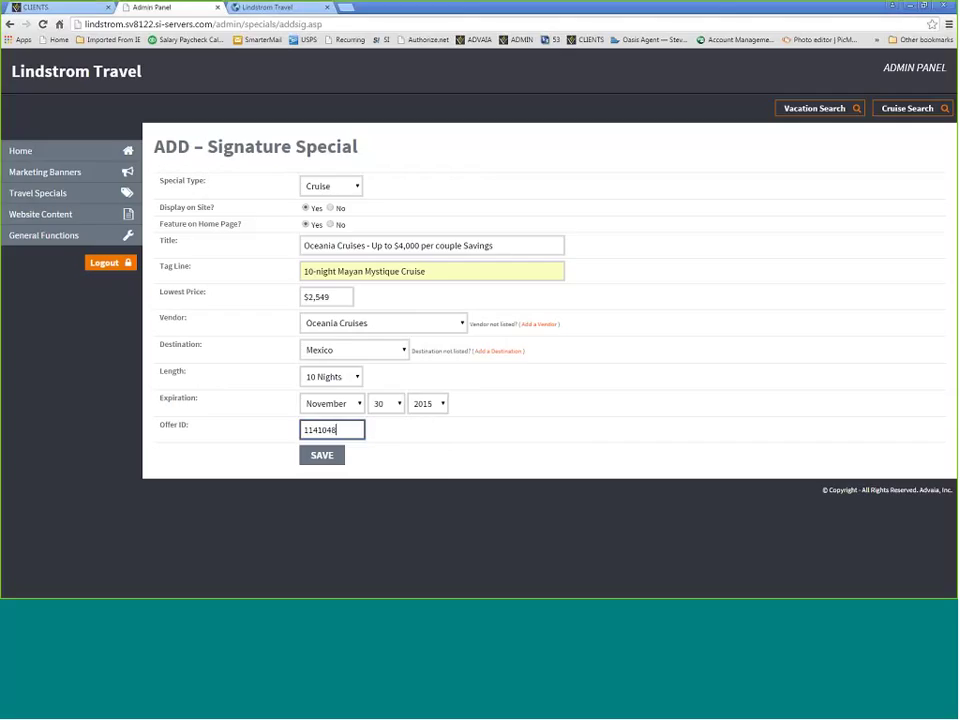
pyautogui.click(336, 456)
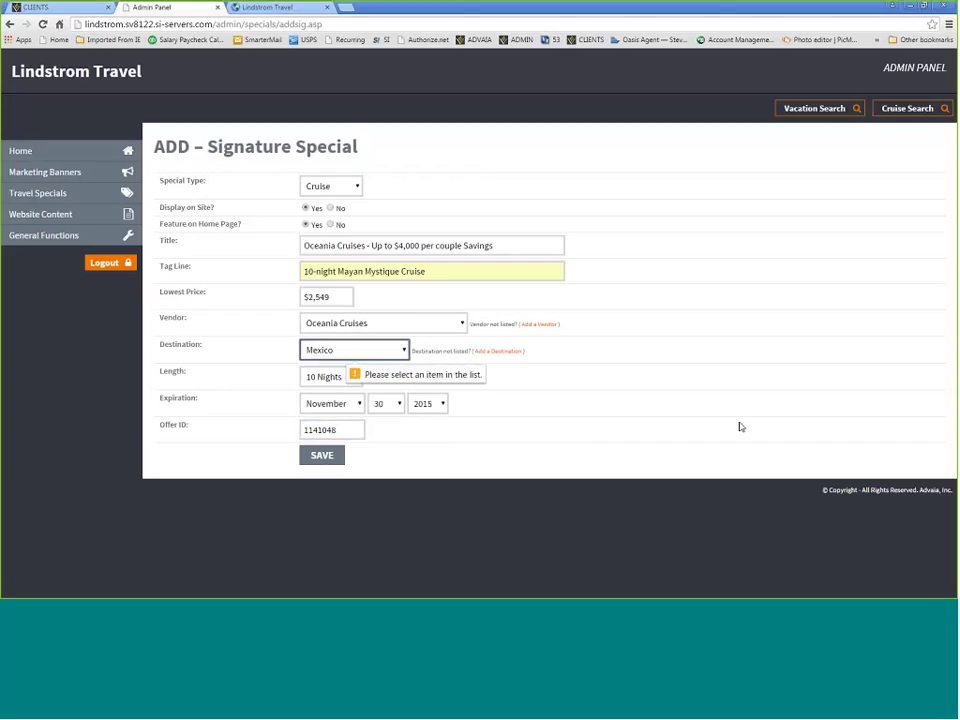
pyautogui.click(317, 457)
pyautogui.press('Return')
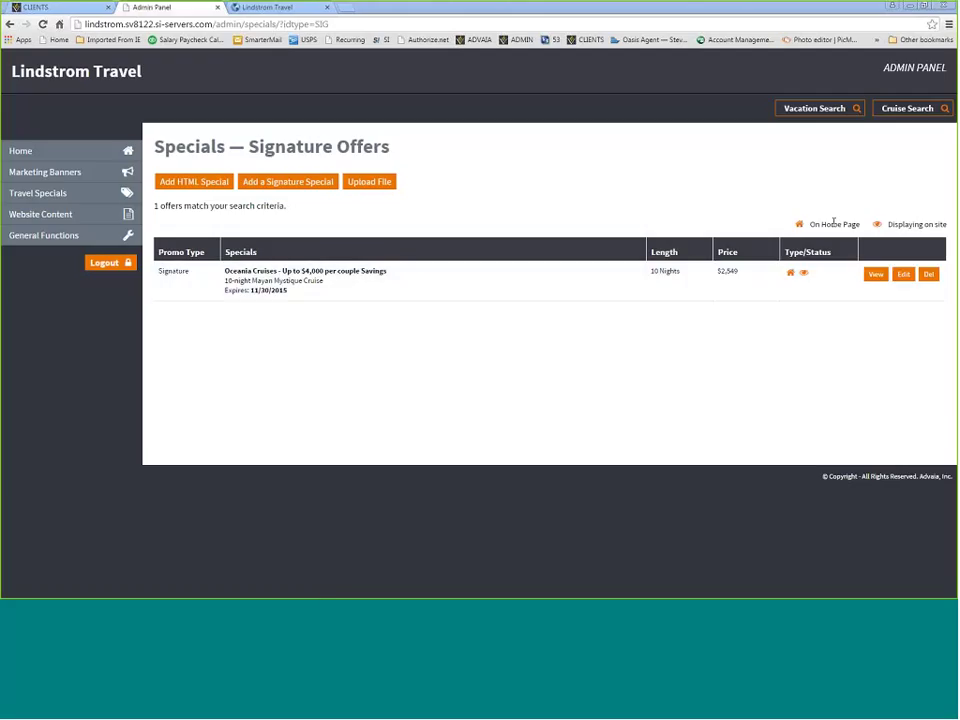
# Step: View the saved Oceania special on the public site and examine its cruise details, itinerary, stateroom pricing, inclusions and remarks
pyautogui.click(876, 276)
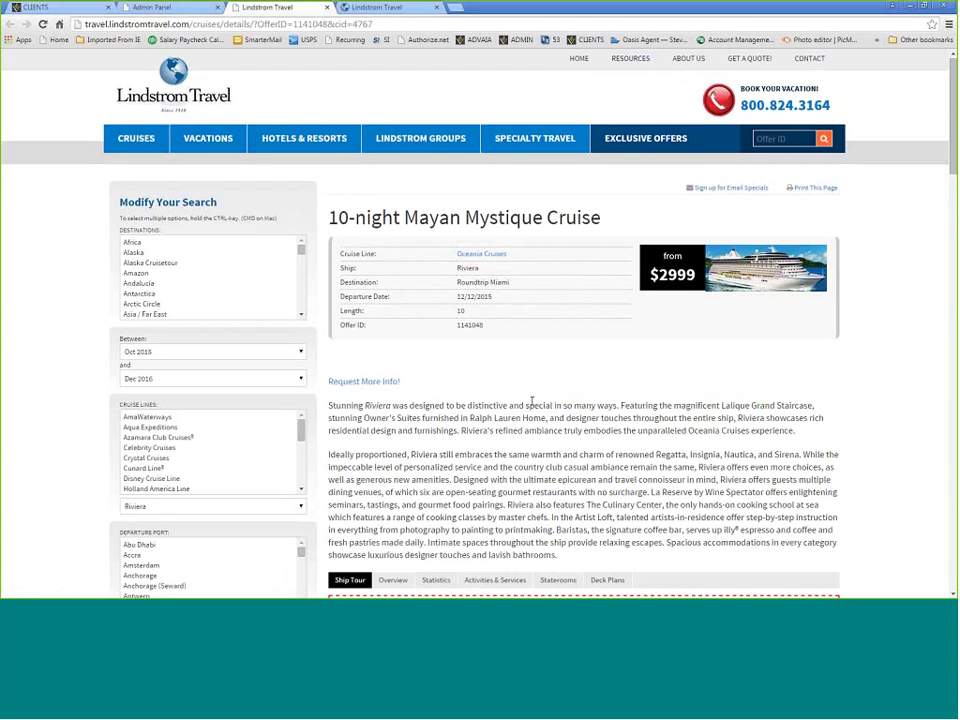
pyautogui.scroll(-3, 532, 404)
pyautogui.scroll(3, 532, 404)
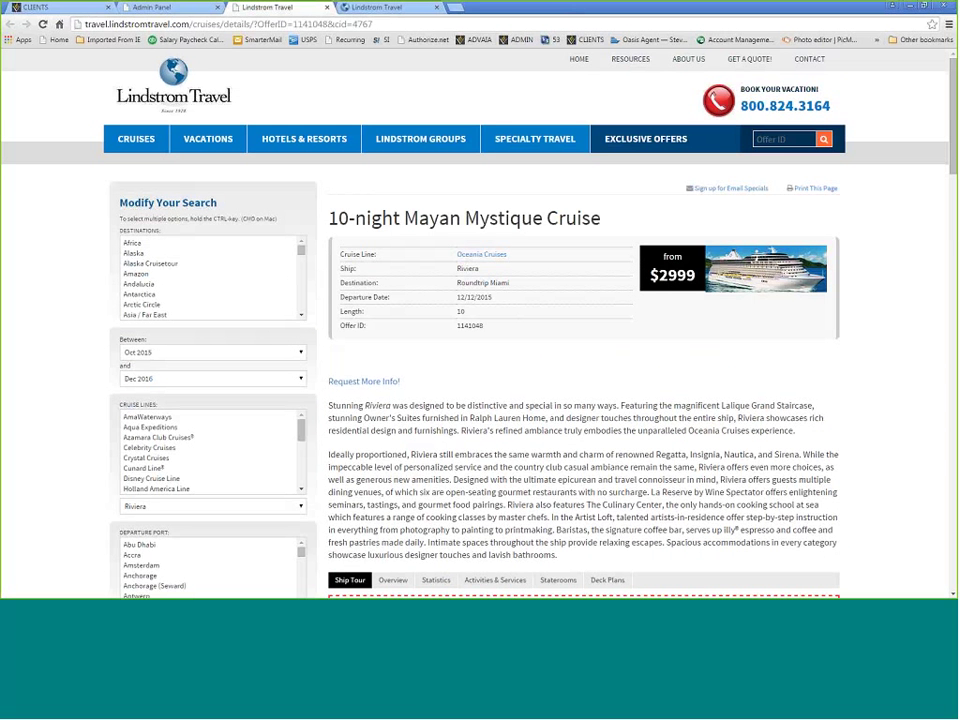
pyautogui.scroll(-6, 480, 452)
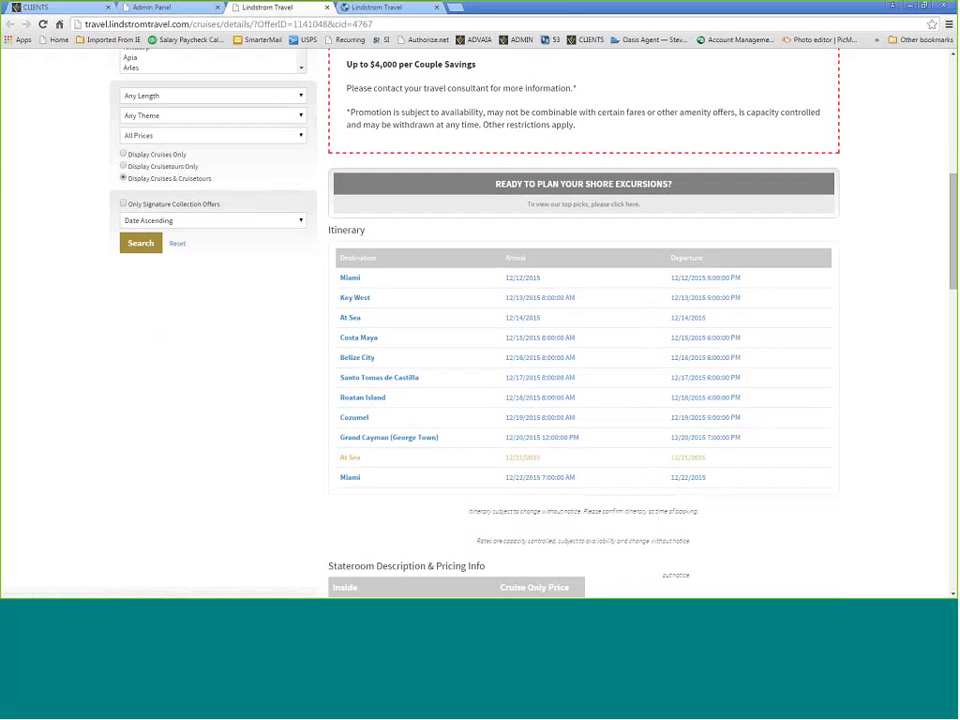
pyautogui.scroll(-3, 386, 80)
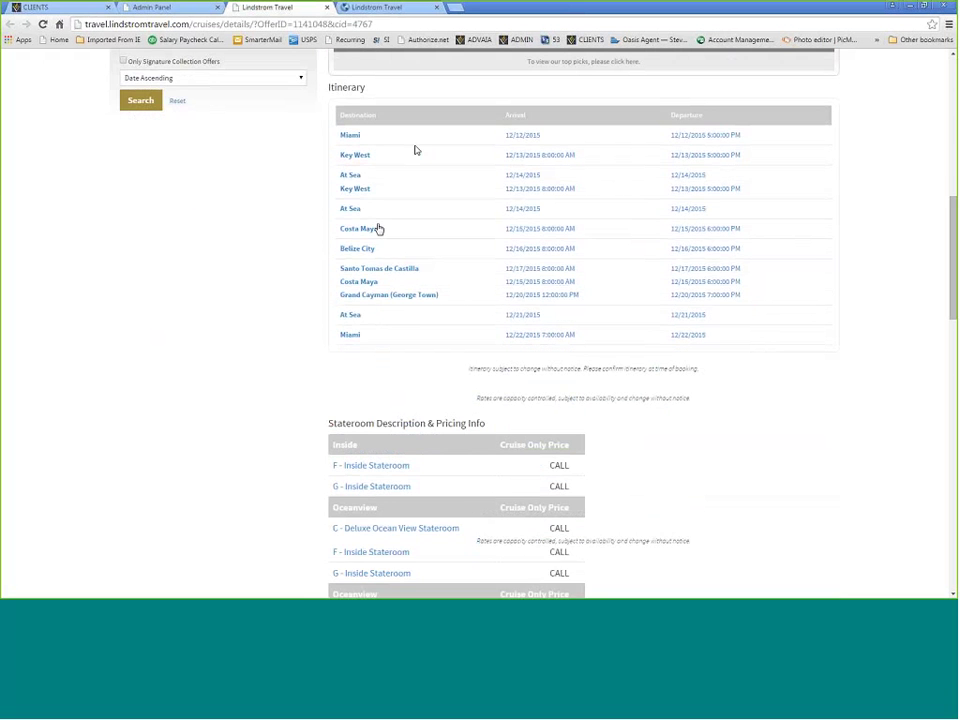
pyautogui.scroll(-4, 540, 323)
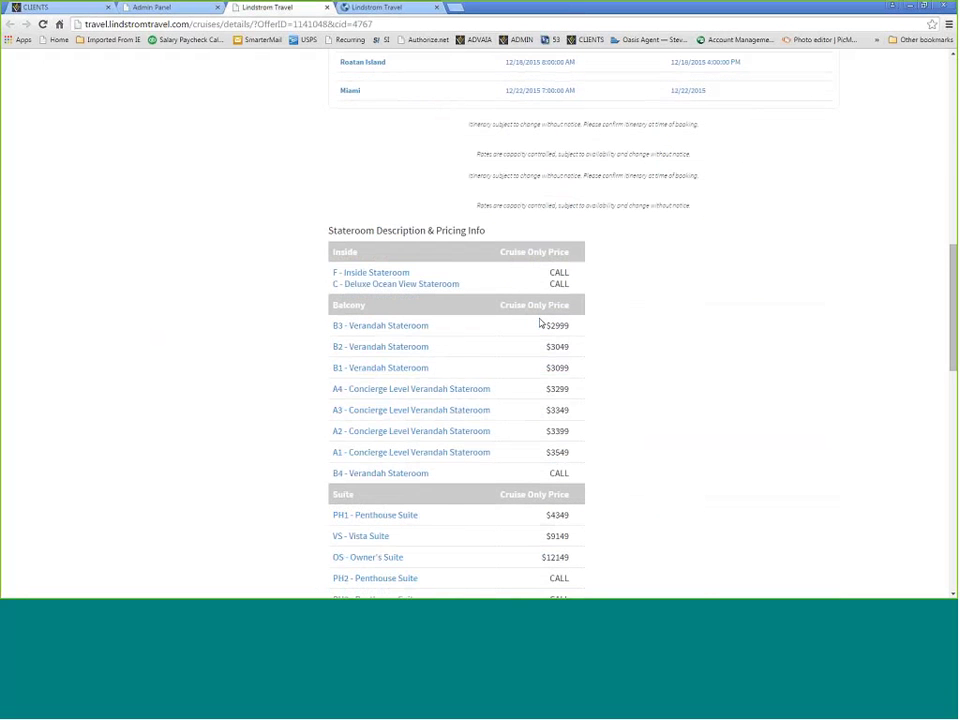
pyautogui.scroll(-6, 540, 323)
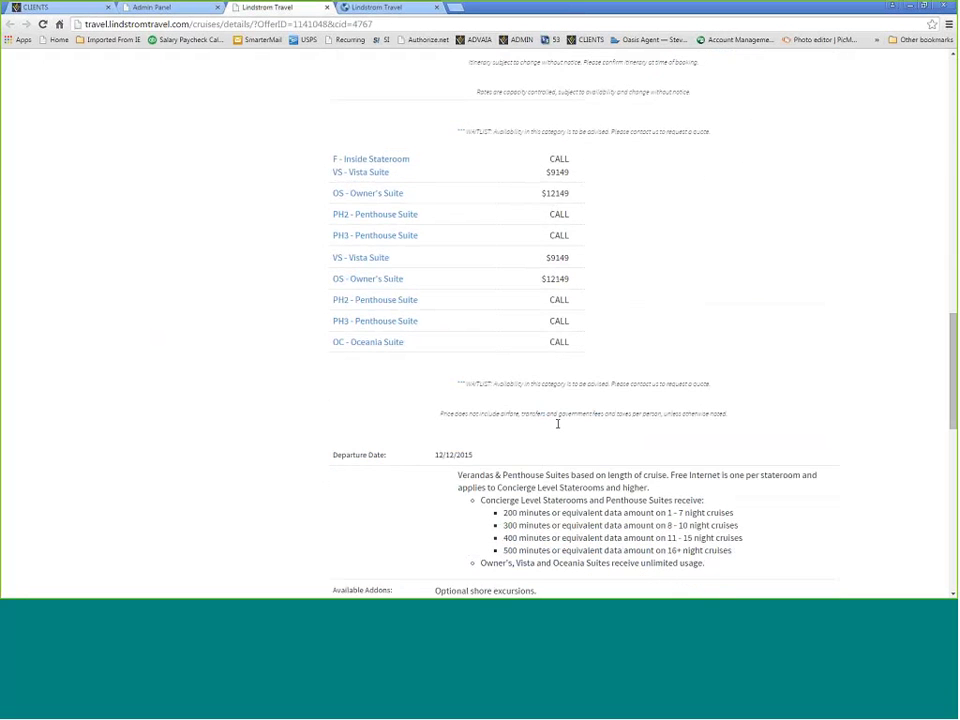
pyautogui.scroll(-3, 565, 300)
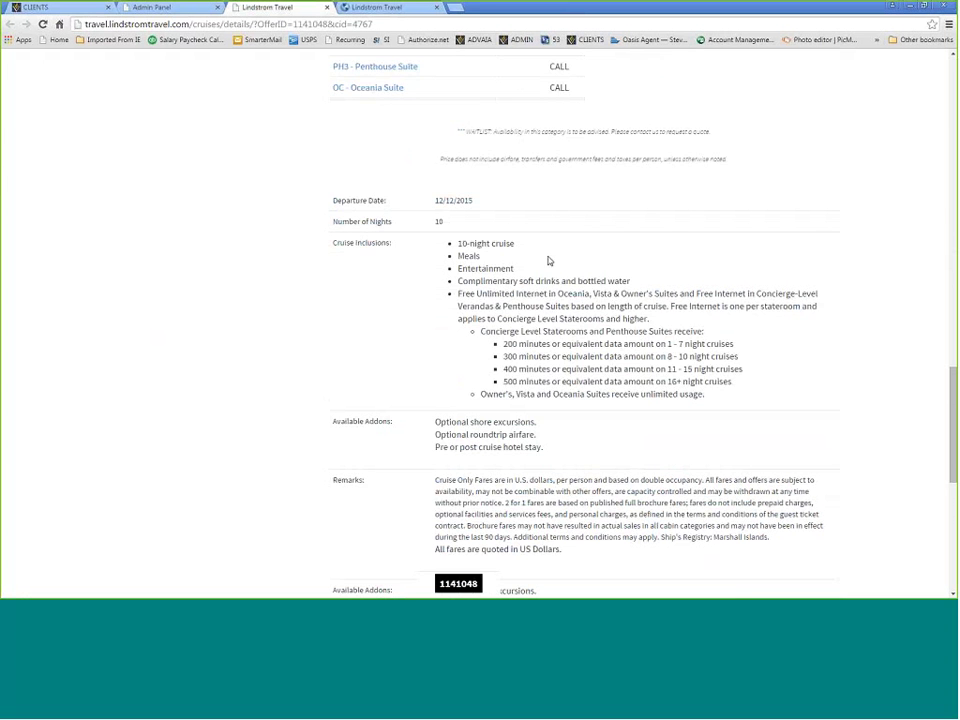
pyautogui.scroll(-3, 548, 260)
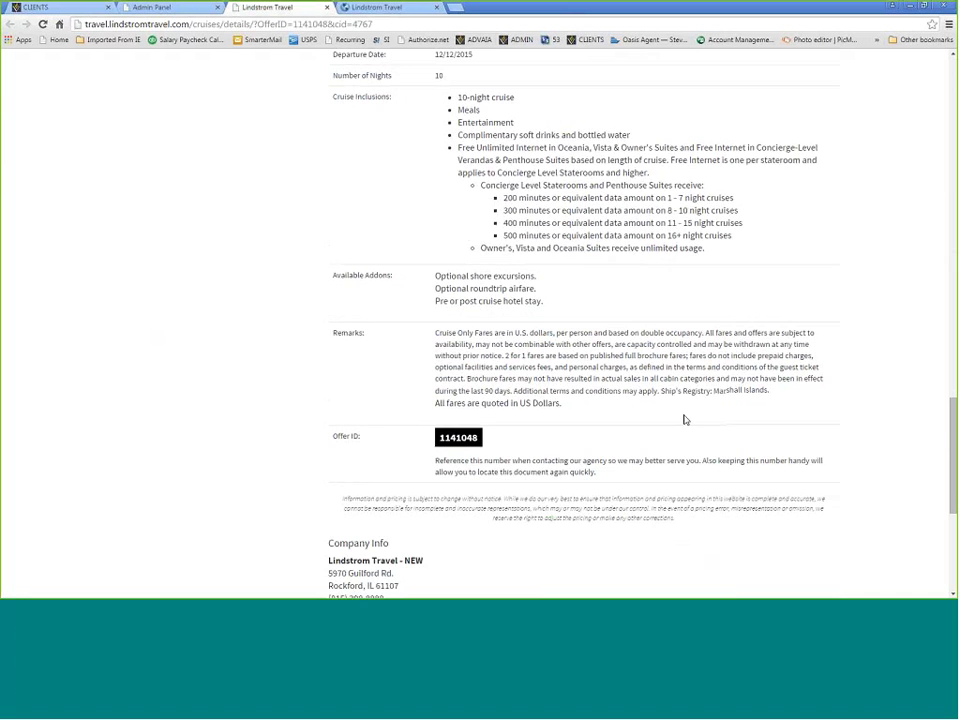
pyautogui.scroll(10, 685, 418)
pyautogui.scroll(10, 685, 414)
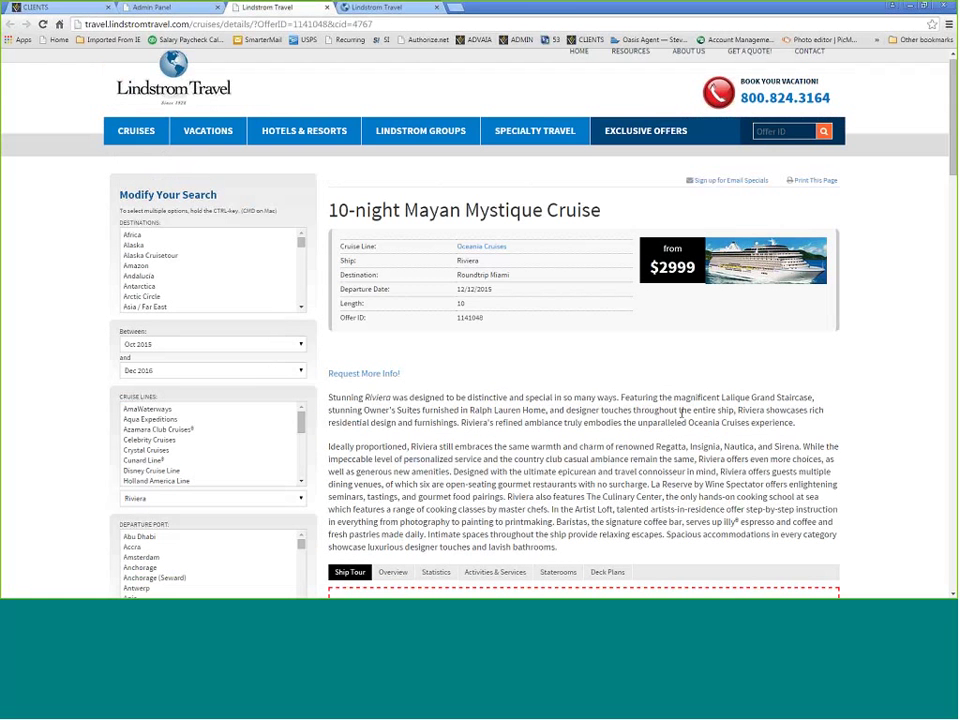
pyautogui.scroll(1, 398, 393)
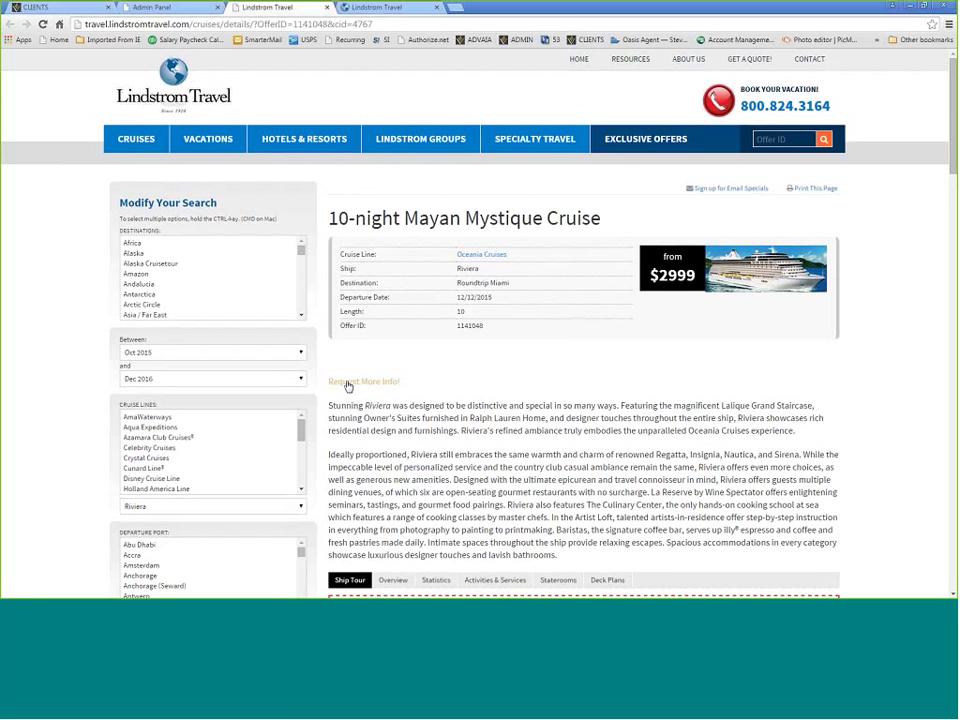
# Step: Switch to the Signature Travel Network window, maximize it and return from the Oceania offer to the list of supplier promotions
pyautogui.click(150, 7)
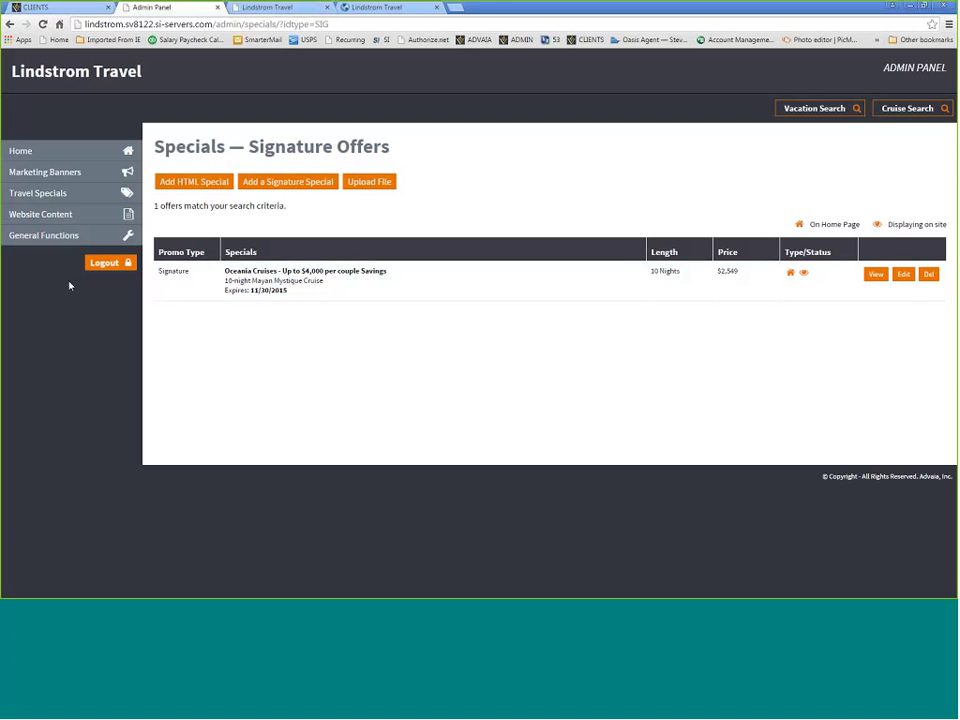
pyautogui.moveTo(0, 110); pyautogui.dragTo(367, 71)
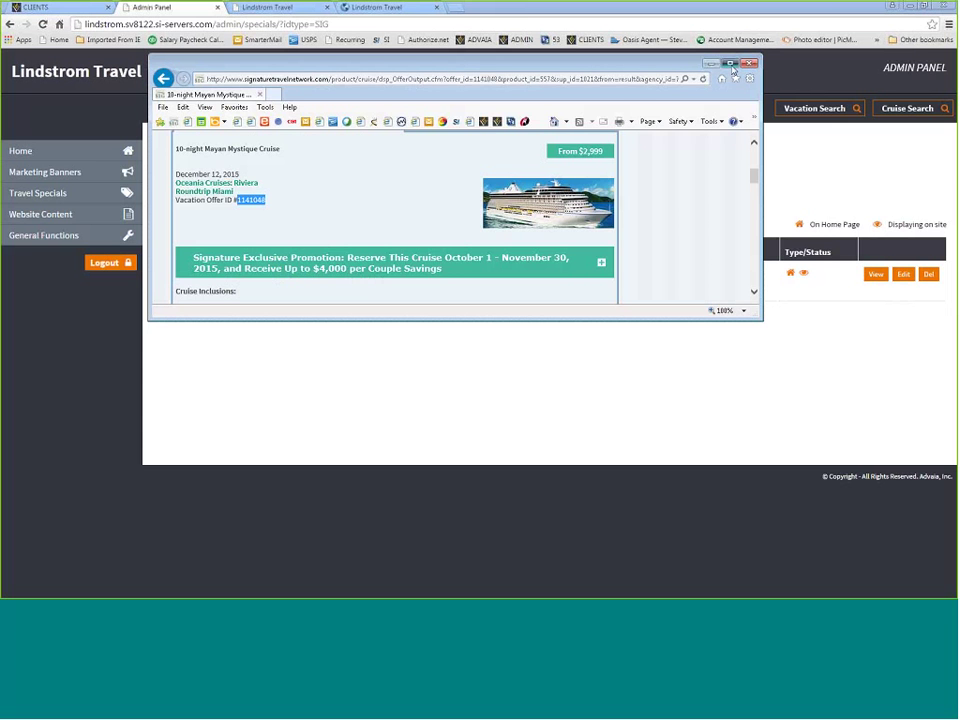
pyautogui.doubleClick(460, 64)
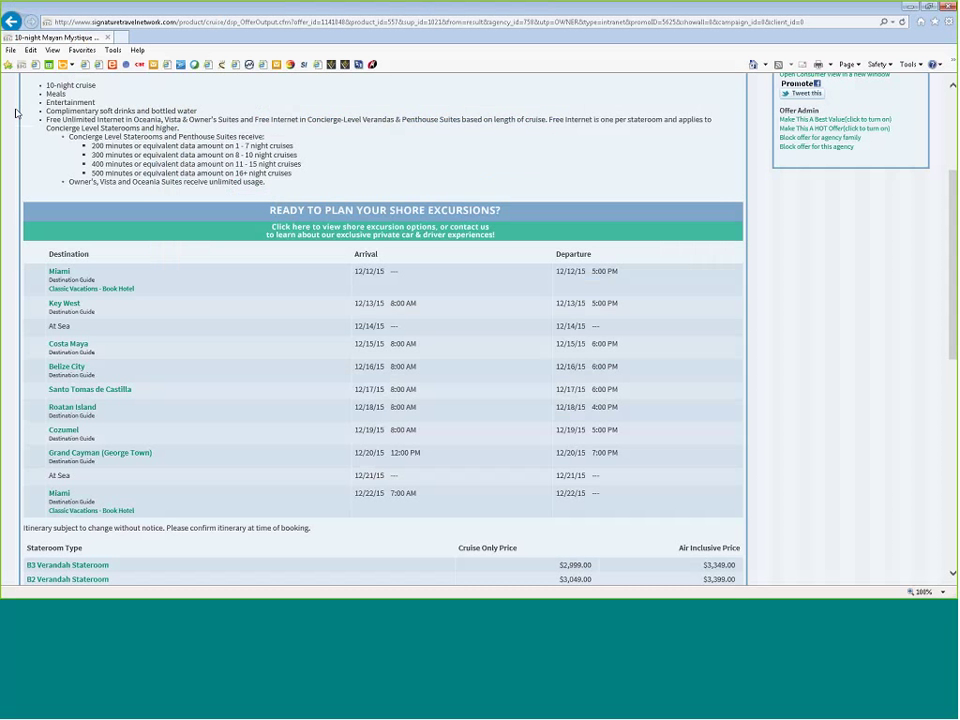
pyautogui.press('BackSpace')
pyautogui.press('BackSpace')
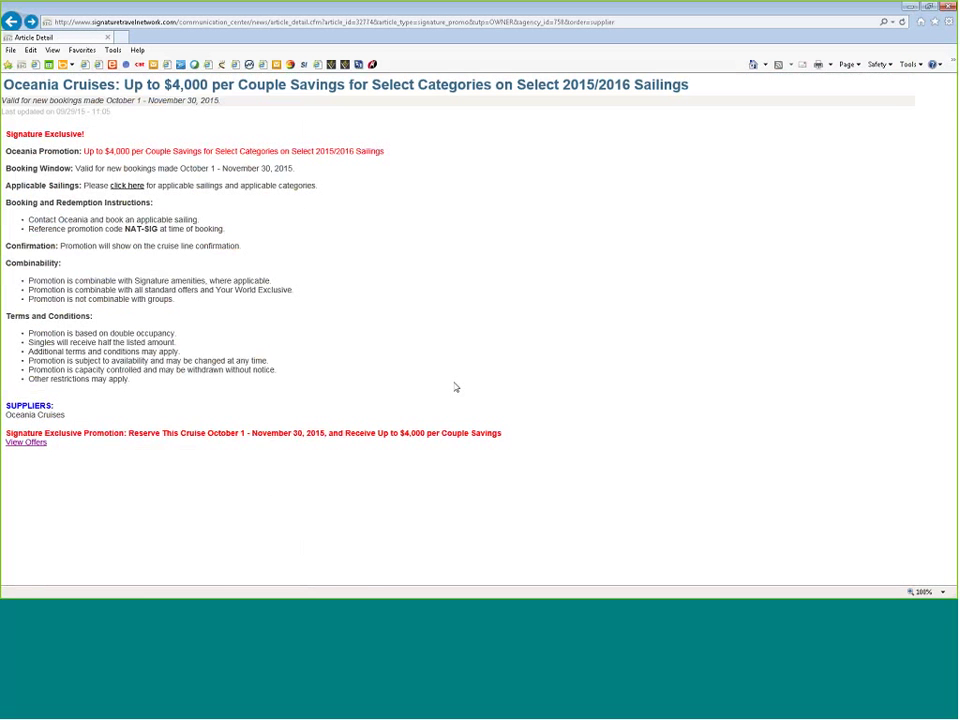
pyautogui.press('BackSpace')
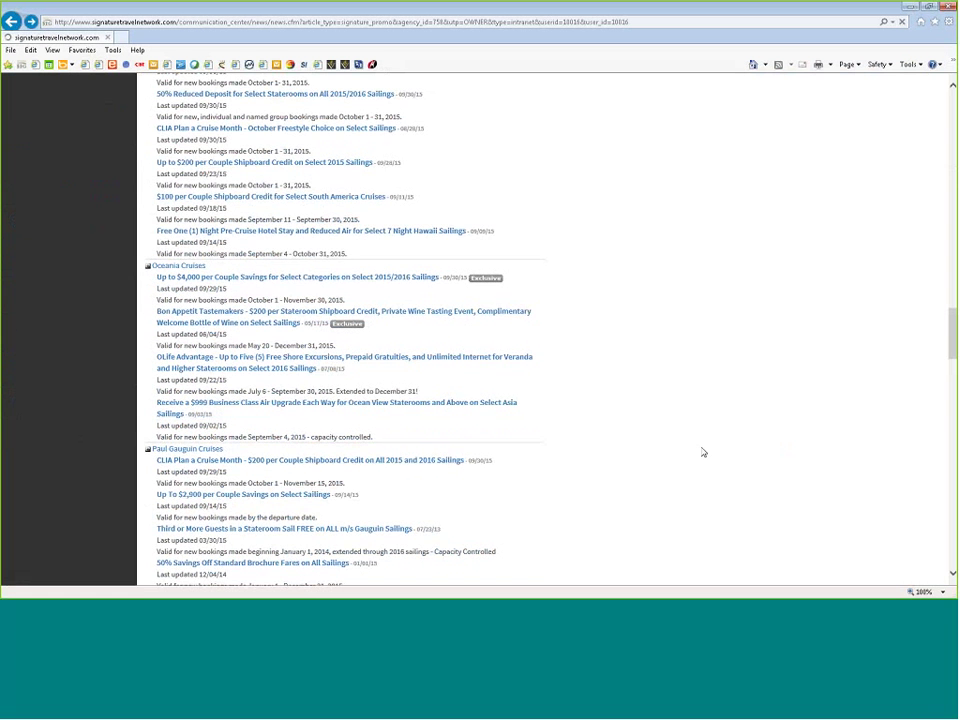
# Step: Open the Paul Gauguin Cruises promotion "Up To $2,900 per Couple Savings on Select Sailings"
pyautogui.scroll(-3, 703, 452)
pyautogui.scroll(1, 703, 452)
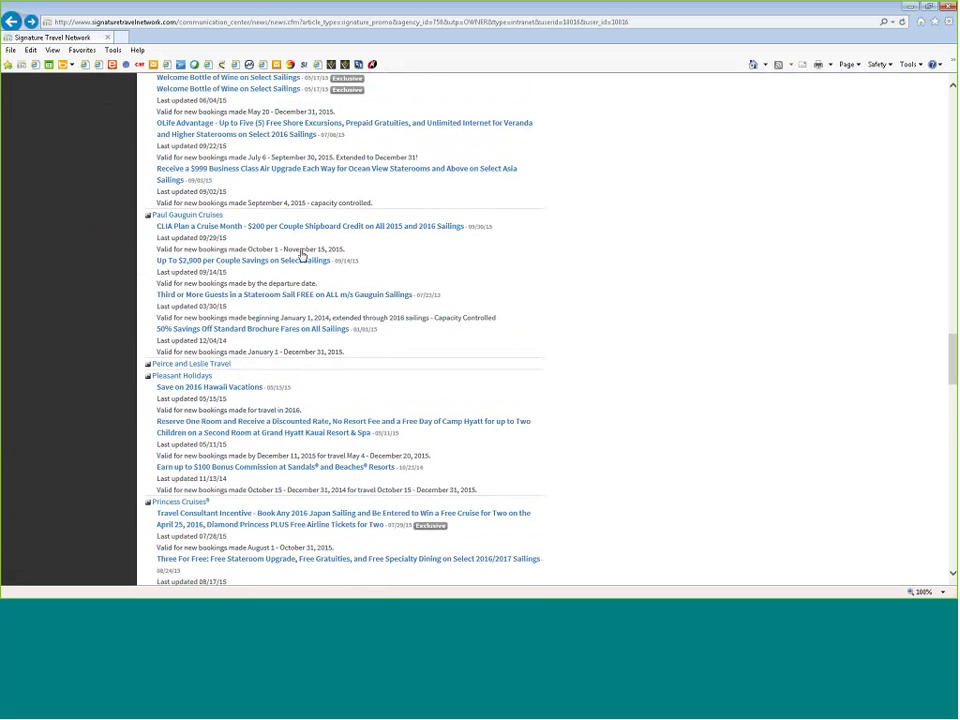
pyautogui.click(216, 261)
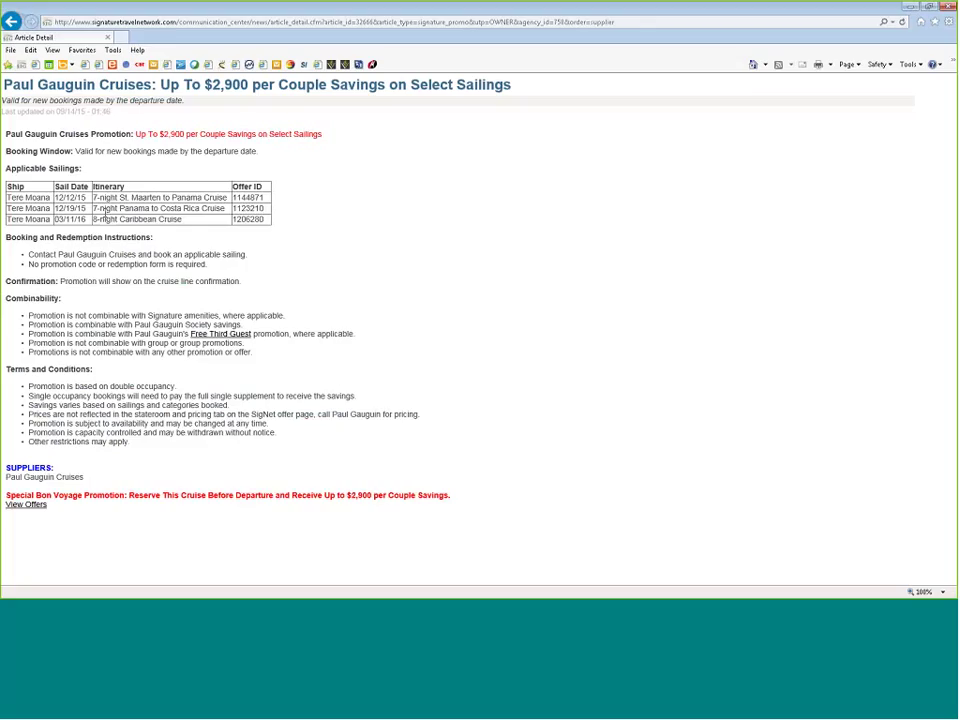
# Step: Copy the offer ID 1206280 of the 8-night Caribbean Cruise from the applicable sailings table
pyautogui.doubleClick(248, 219)
pyautogui.tripleClick(152, 219)
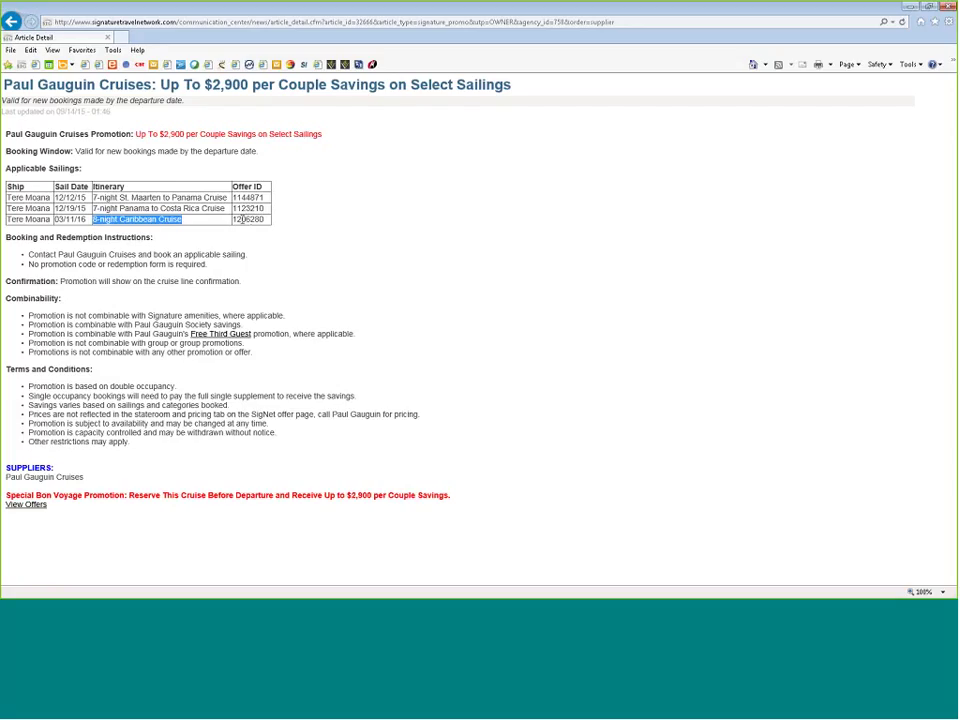
pyautogui.click(242, 219)
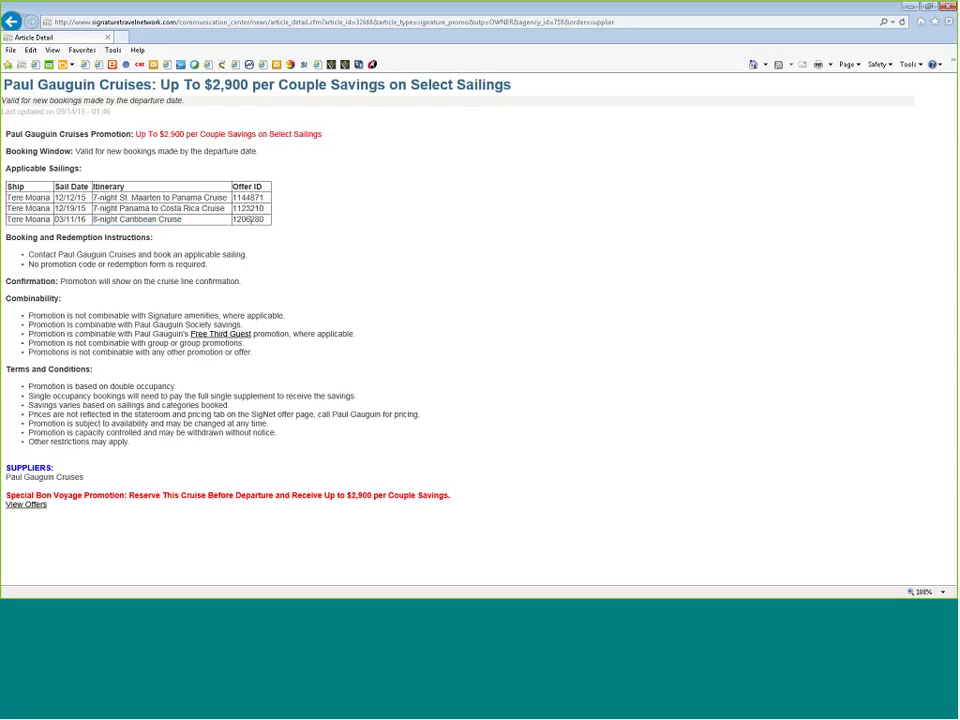
pyautogui.doubleClick(250, 219)
pyautogui.hotkey('ctrl', 'c')
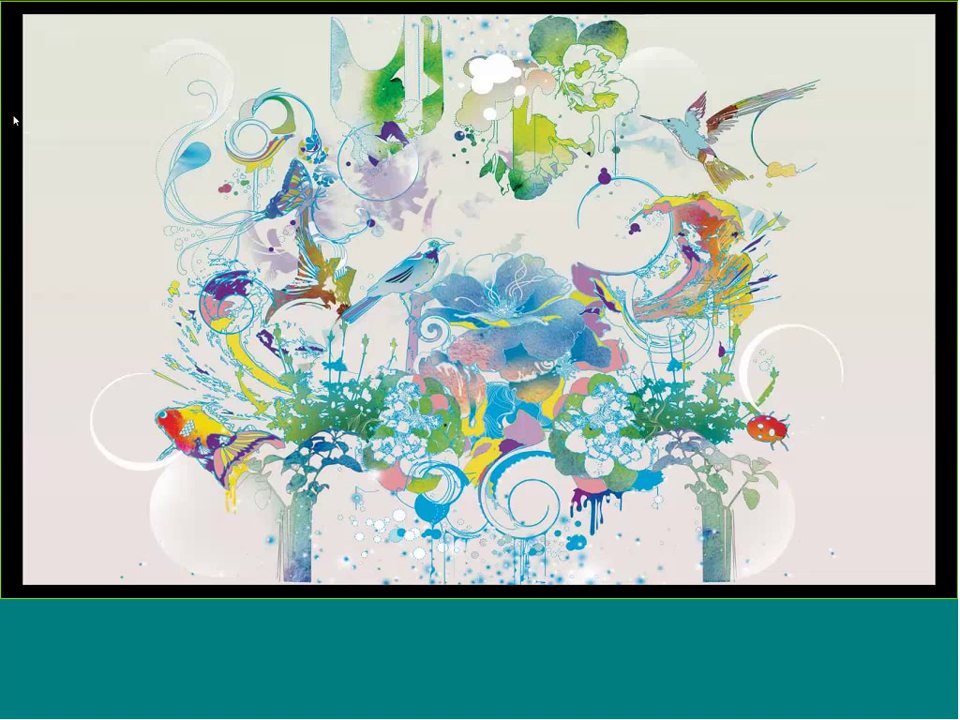
# Step: Switch to the Lindstrom Travel website and look up the cruise with offer ID 1206280
pyautogui.moveTo(14, 120); pyautogui.dragTo(315, 84)
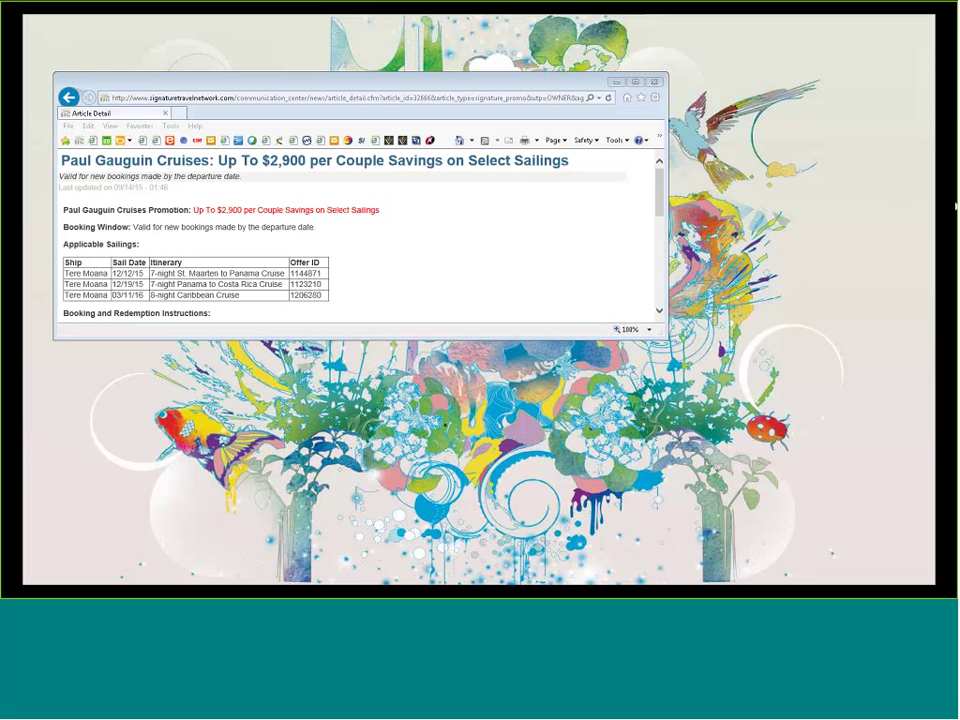
pyautogui.hotkey('alt', 'Tab')
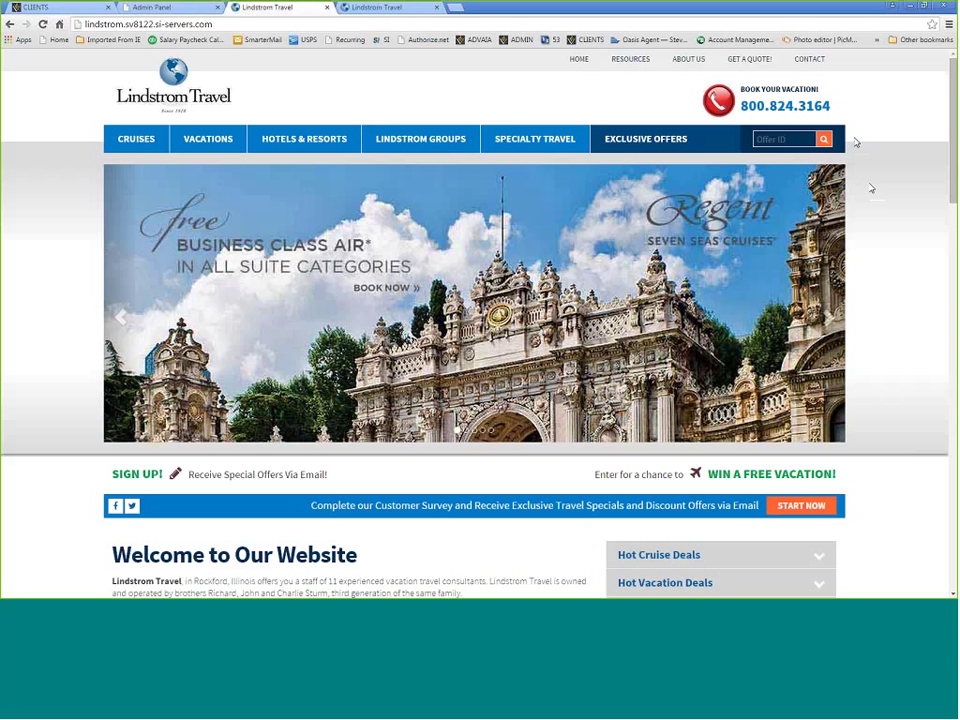
pyautogui.click(768, 139)
pyautogui.hotkey('ctrl', 'v')
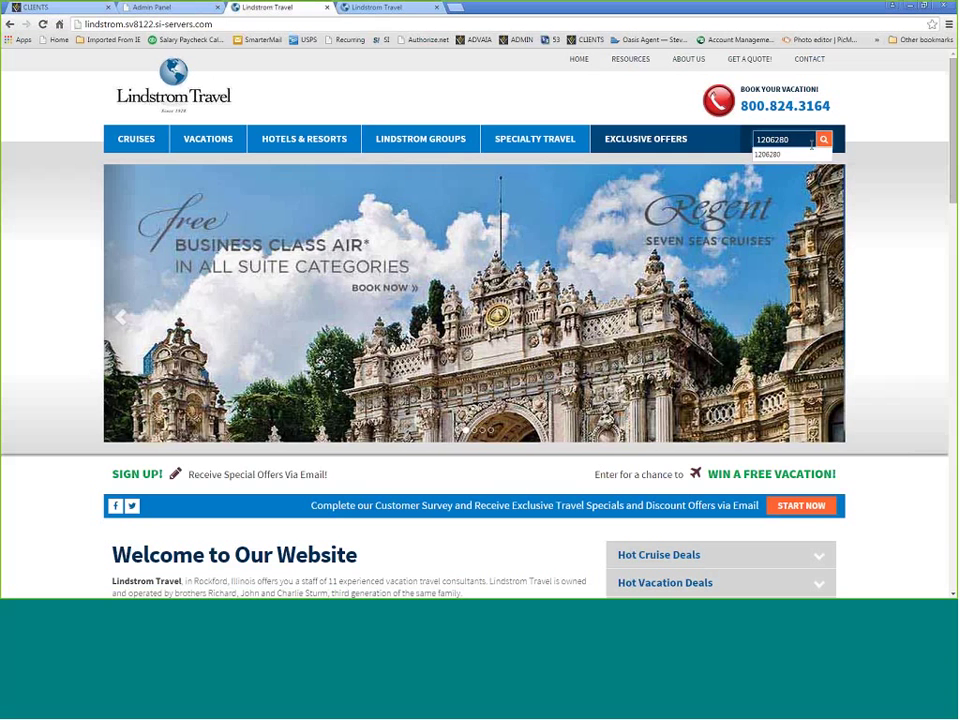
pyautogui.click(824, 140)
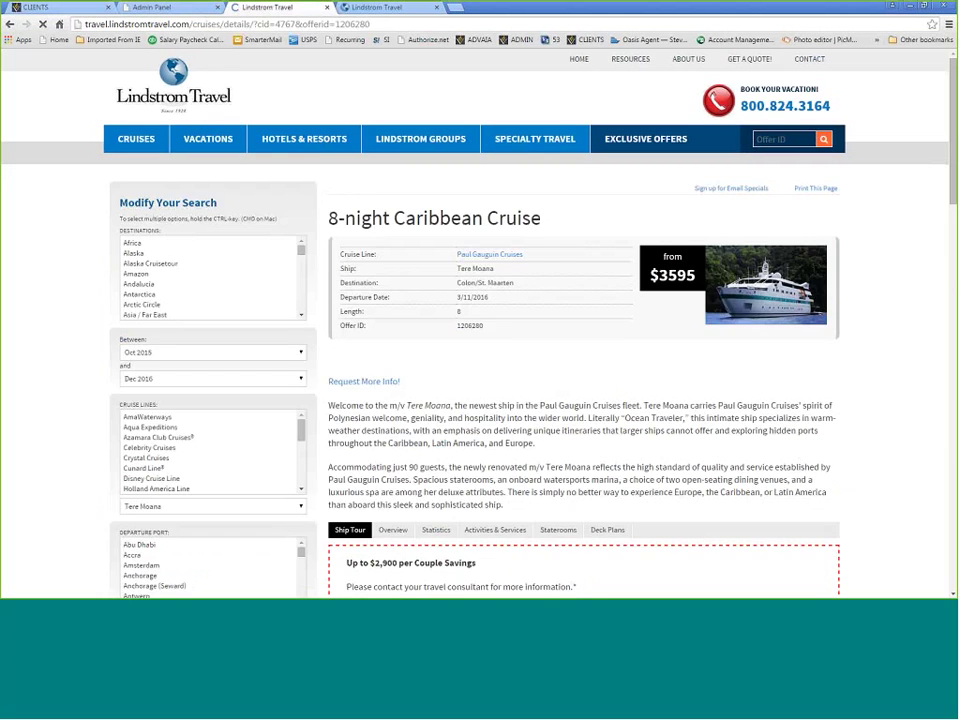
# Step: Review the itinerary and stateroom pricing on the 8-night Caribbean Cruise details page
pyautogui.scroll(-5, 649, 432)
pyautogui.scroll(-10, 649, 432)
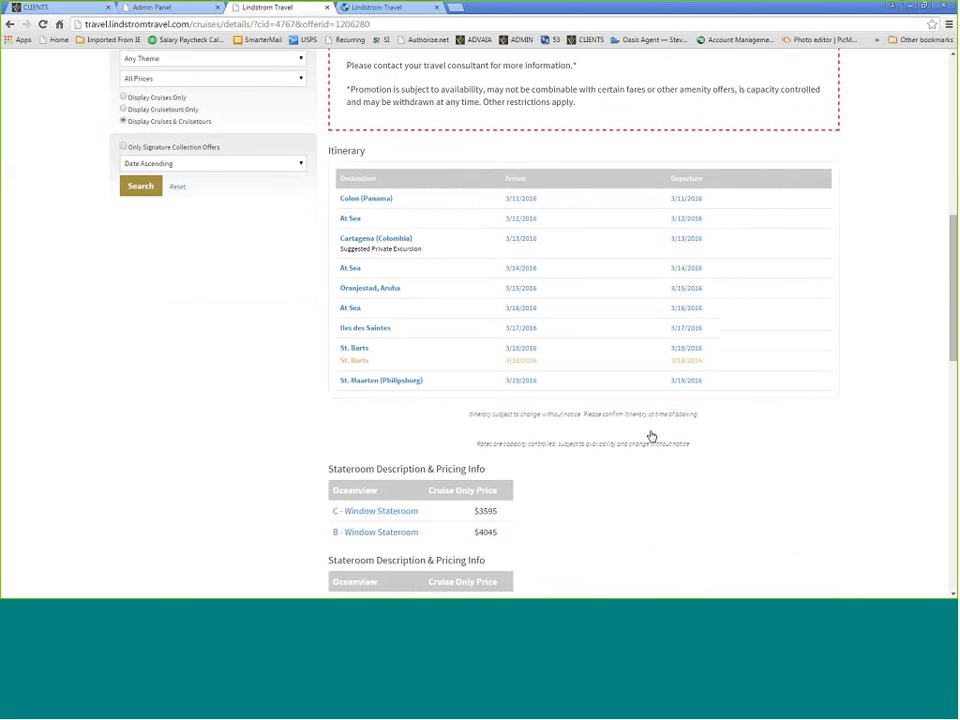
pyautogui.scroll(-2, 649, 435)
pyautogui.scroll(10, 649, 435)
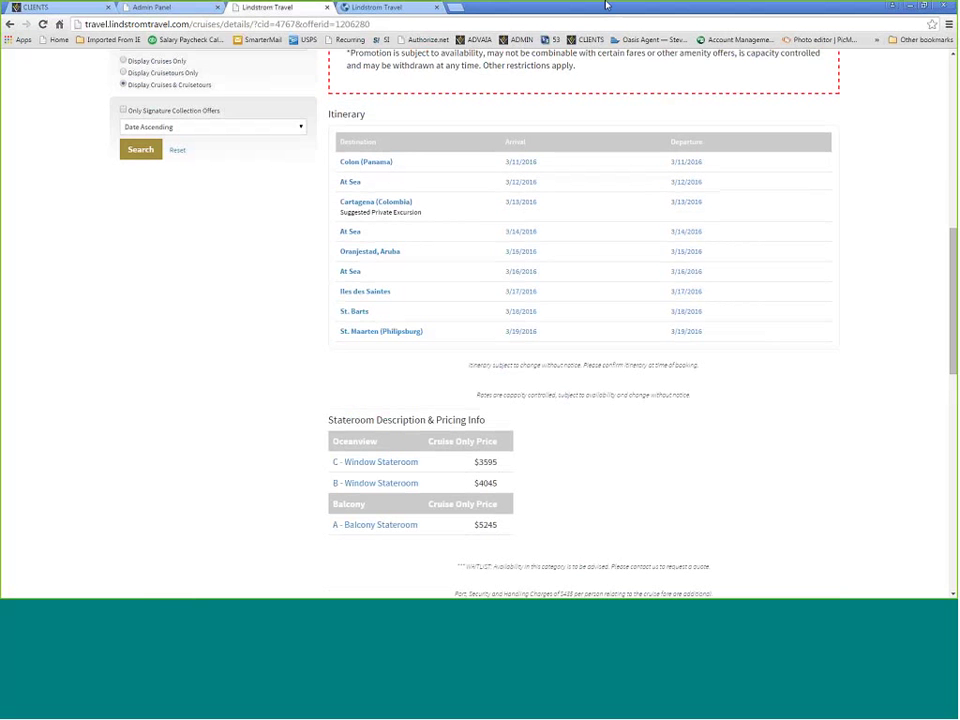
# Step: Switch to the Signature Travel Network window, maximize it and return from the Paul Gauguin promotion to the supplier promotions list
pyautogui.click(152, 7)
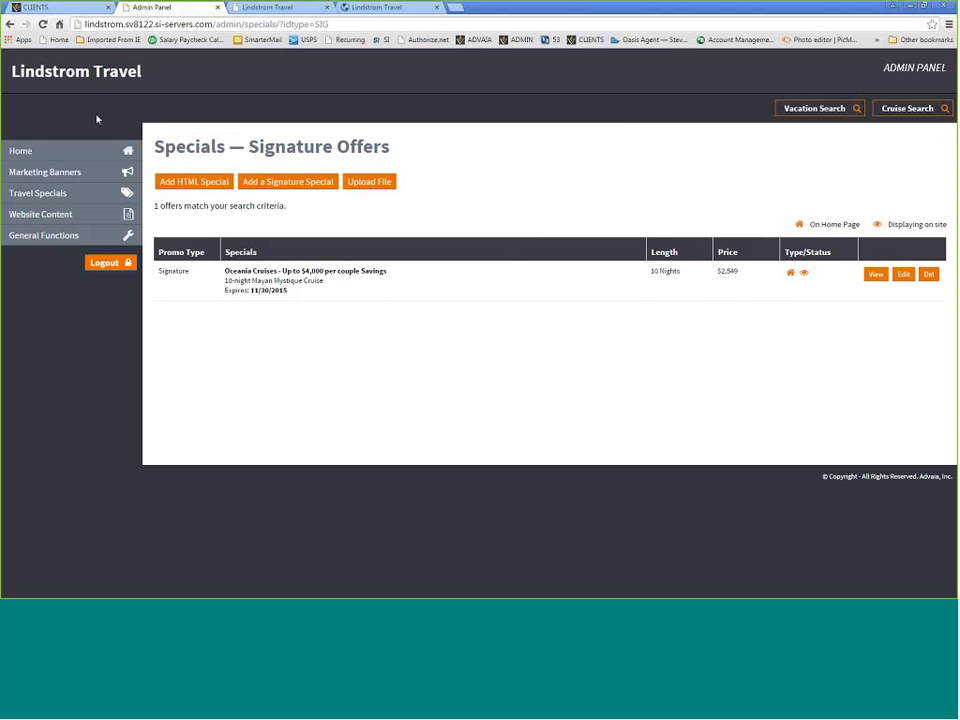
pyautogui.hotkey('alt', 'Tab')
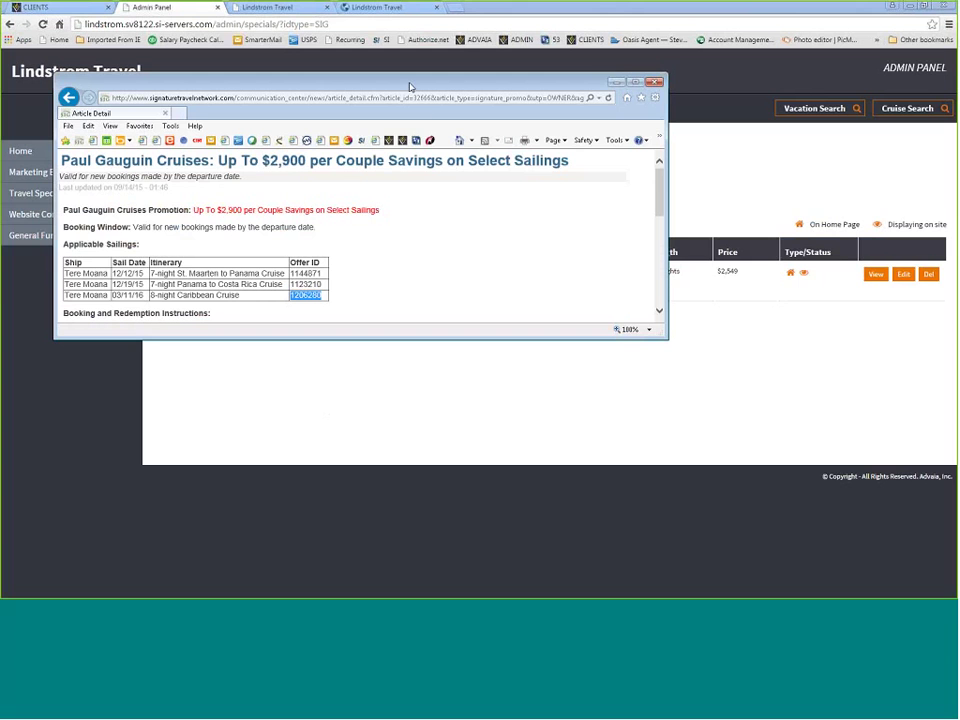
pyautogui.doubleClick(409, 87)
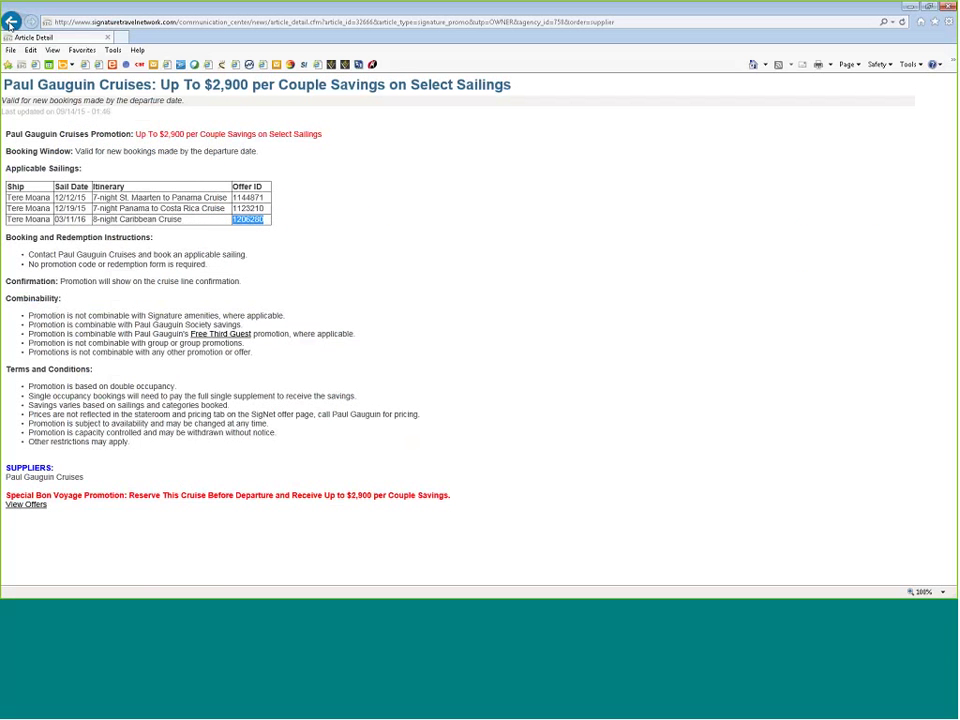
pyautogui.click(10, 22)
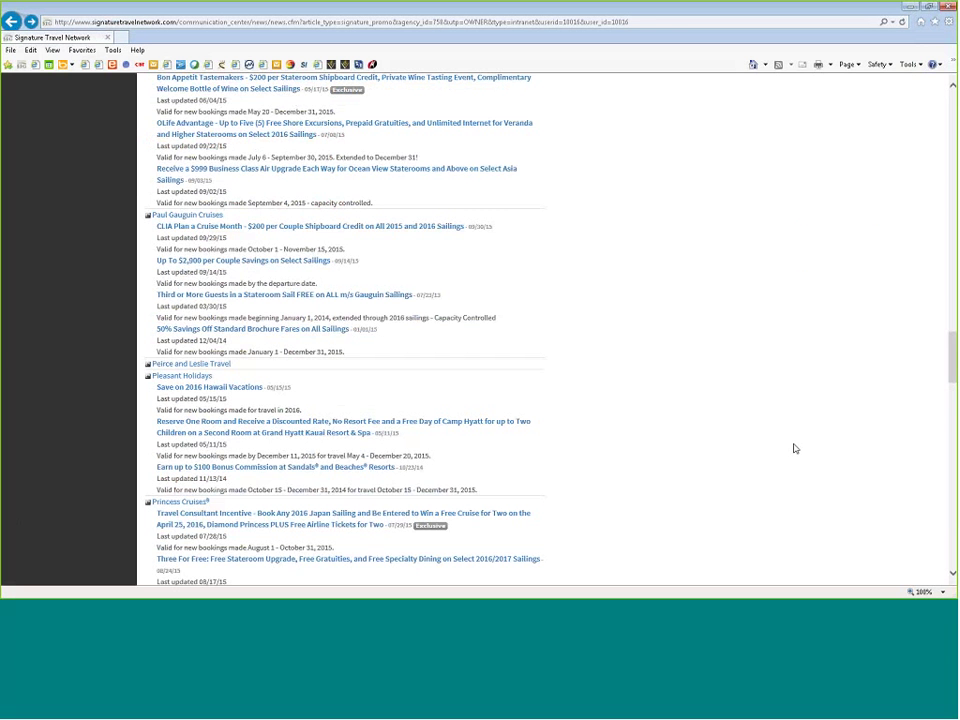
# Step: Open the Oceania Cruises "Bon Appetit Tastemakers" promotion with the $200 per stateroom shipboard credit
pyautogui.scroll(3, 750, 470)
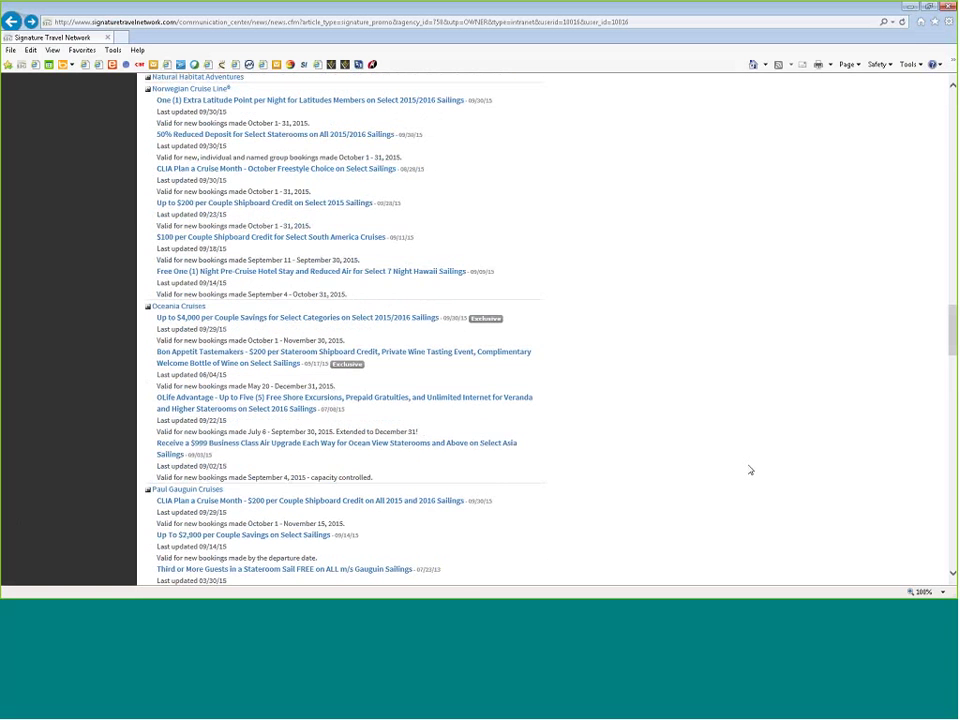
pyautogui.scroll(-2, 750, 470)
pyautogui.scroll(-2, 750, 470)
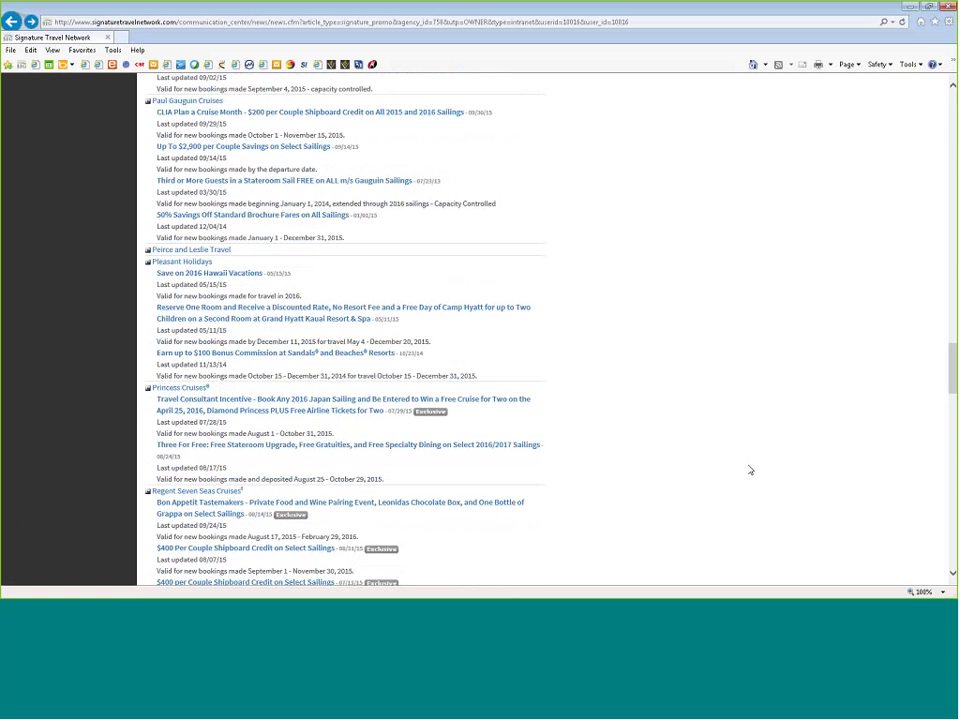
pyautogui.scroll(3, 750, 470)
pyautogui.scroll(1, 750, 470)
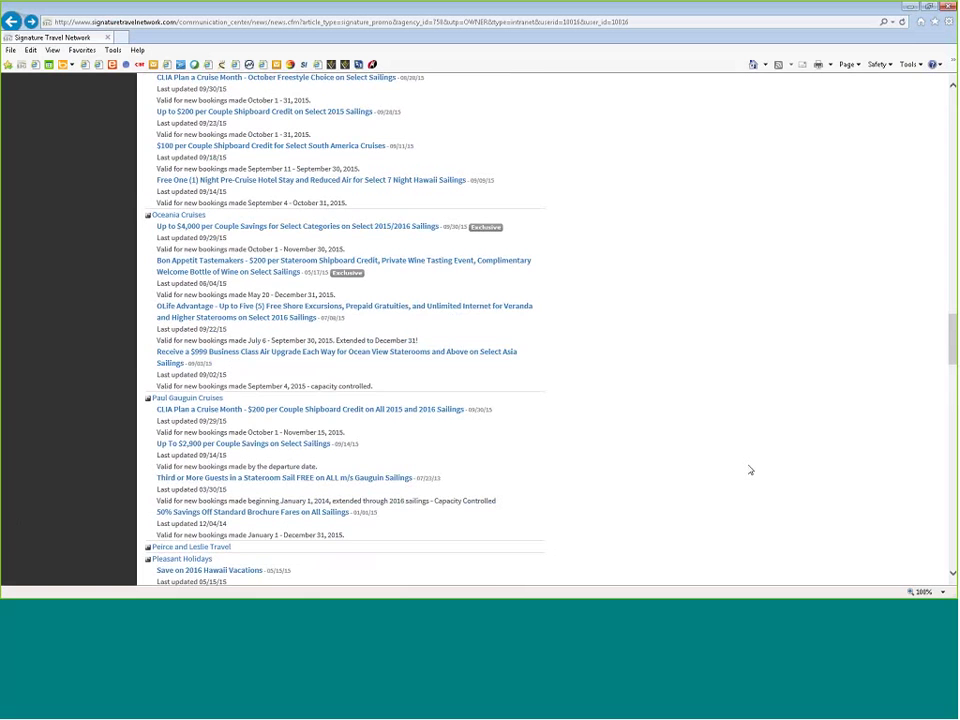
pyautogui.scroll(2, 750, 470)
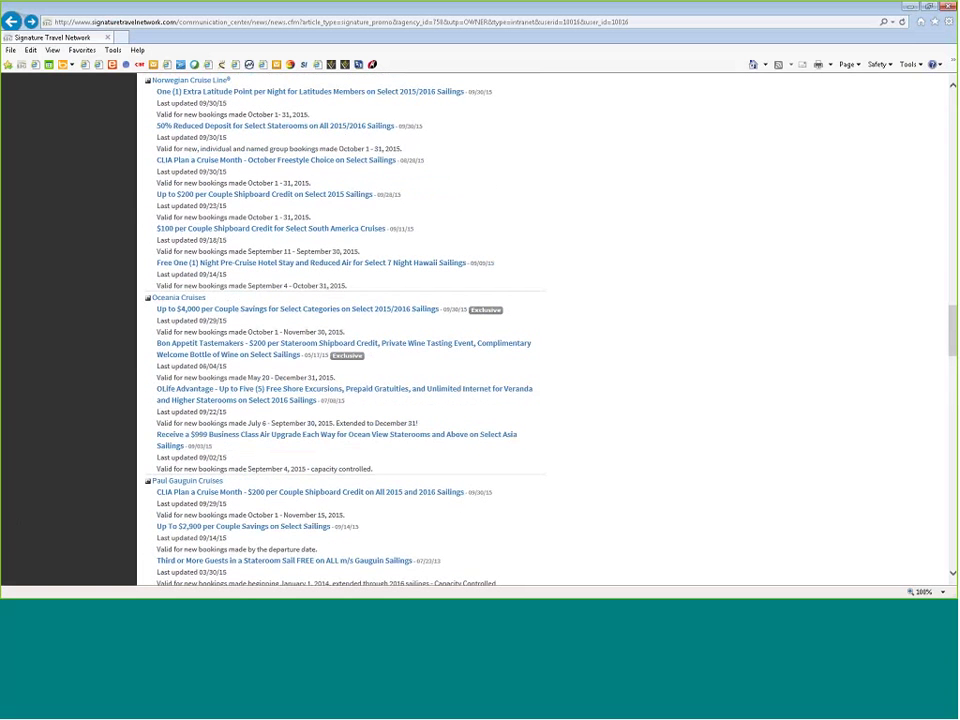
pyautogui.click(450, 343)
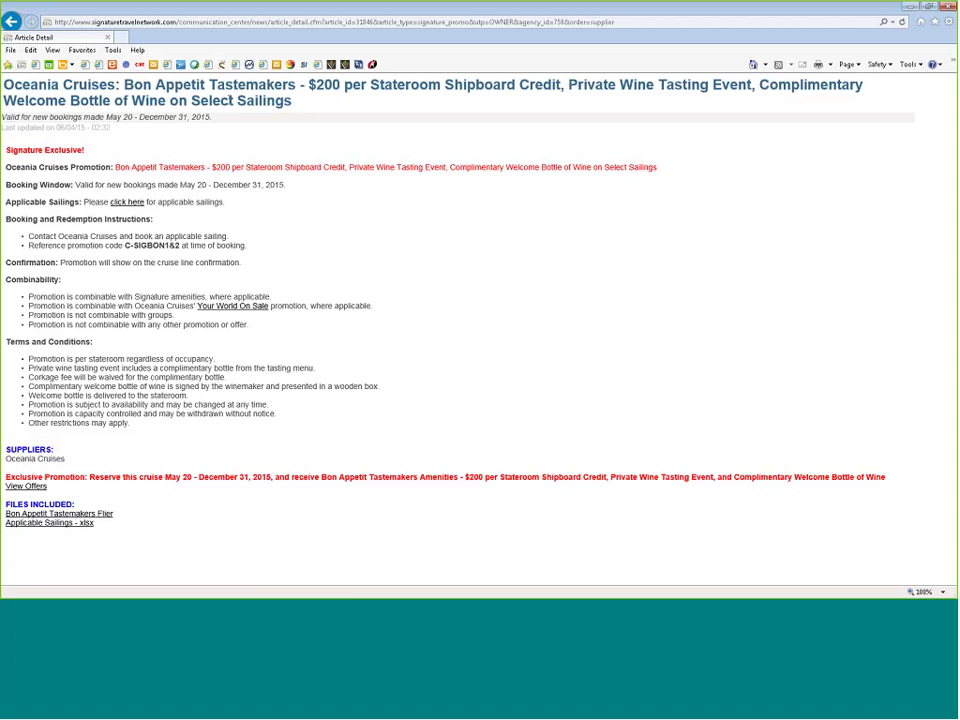
# Step: Open the attached Bon Appetit Tastemakers Flier and look through its cruise listings
pyautogui.click(60, 515)
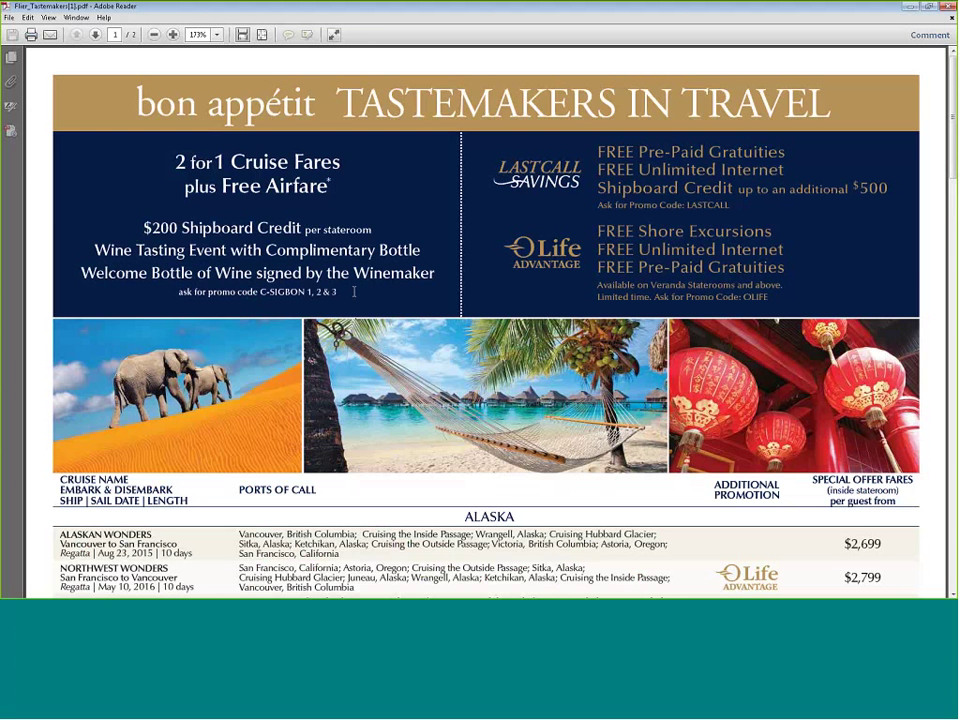
pyautogui.scroll(-2, 533, 281)
pyautogui.scroll(-8, 354, 320)
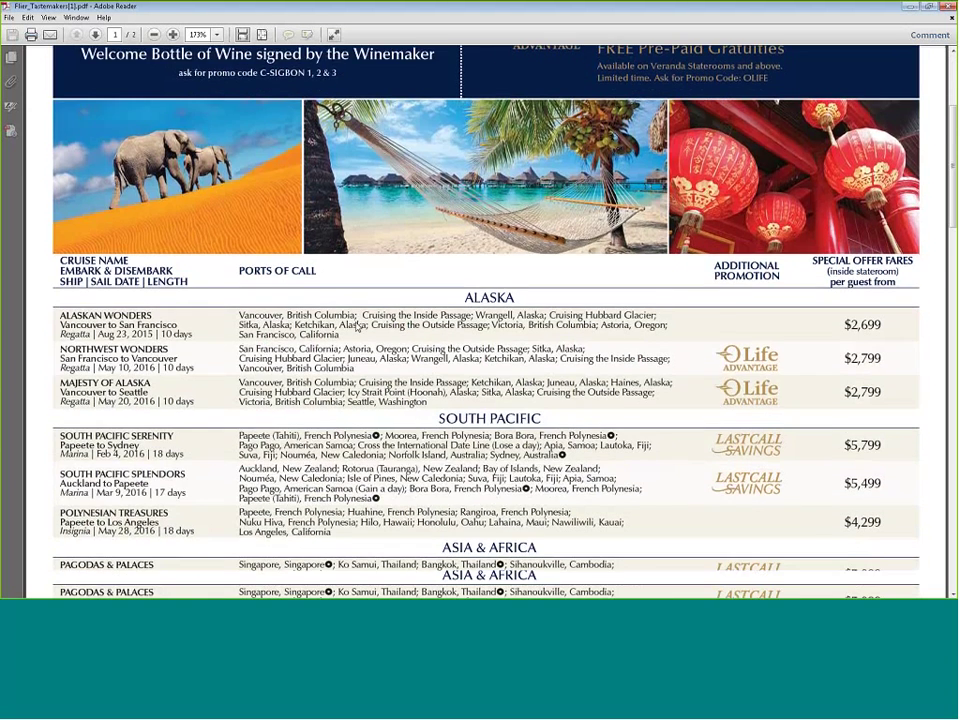
pyautogui.scroll(-1, 354, 320)
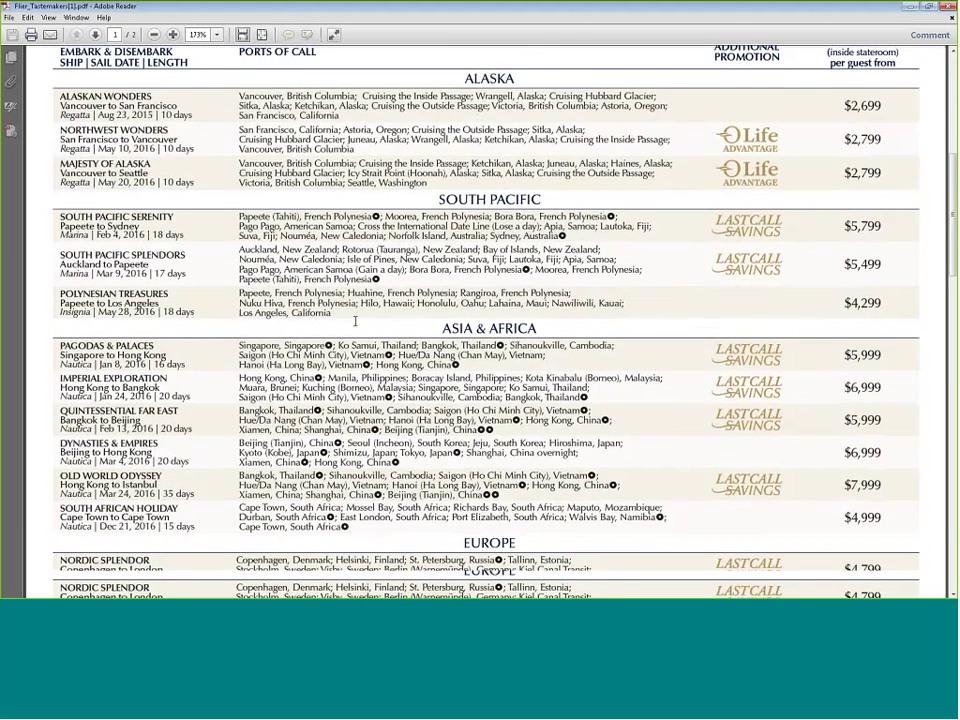
pyautogui.scroll(-5, 354, 320)
pyautogui.scroll(-5, 352, 321)
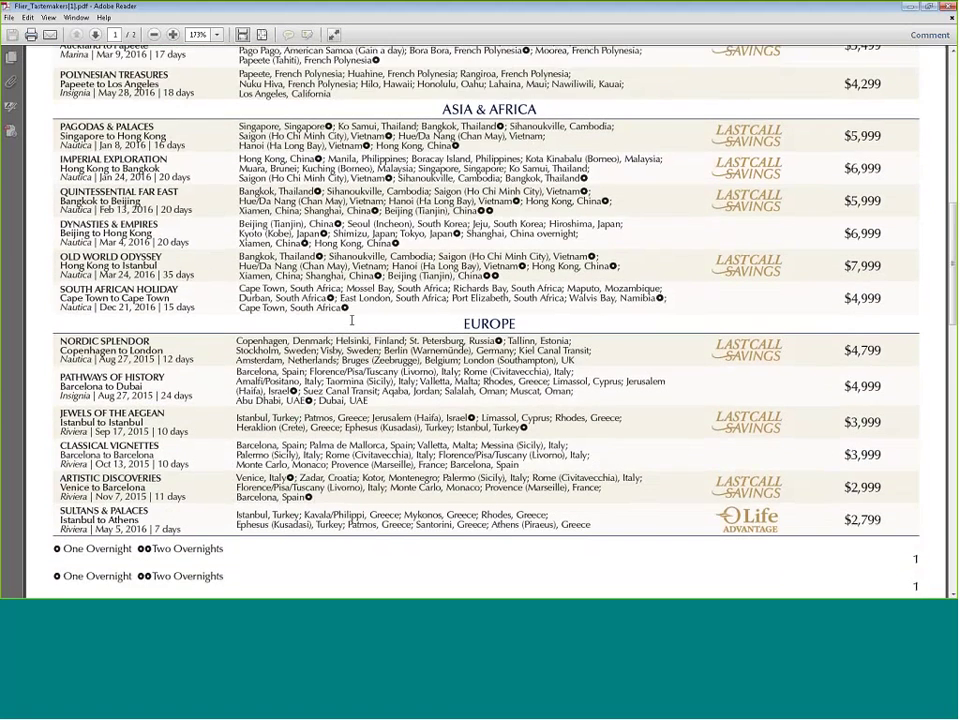
pyautogui.scroll(-3, 352, 321)
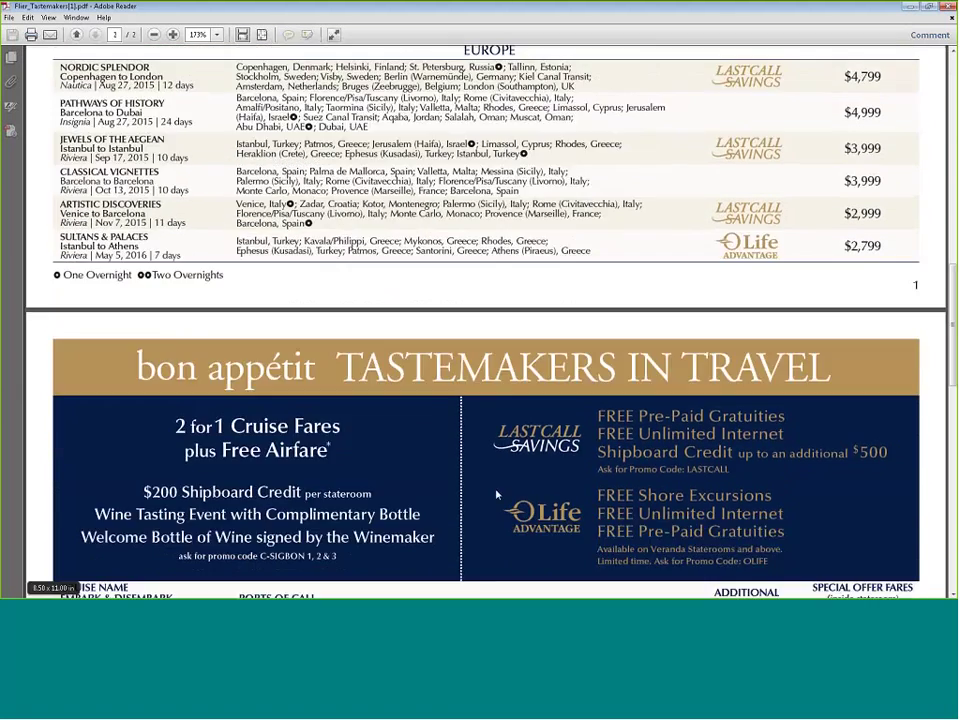
pyautogui.scroll(20, 466, 502)
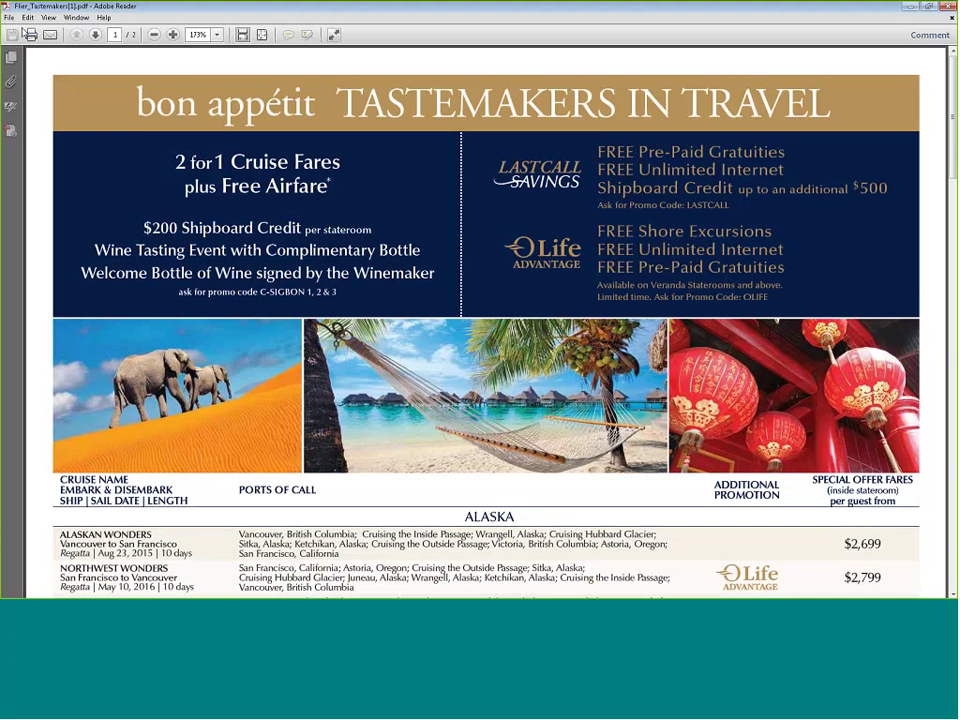
# Step: Save a PDF copy of the flier to the Desktop under the name Oceania_promotion
pyautogui.click(9, 18)
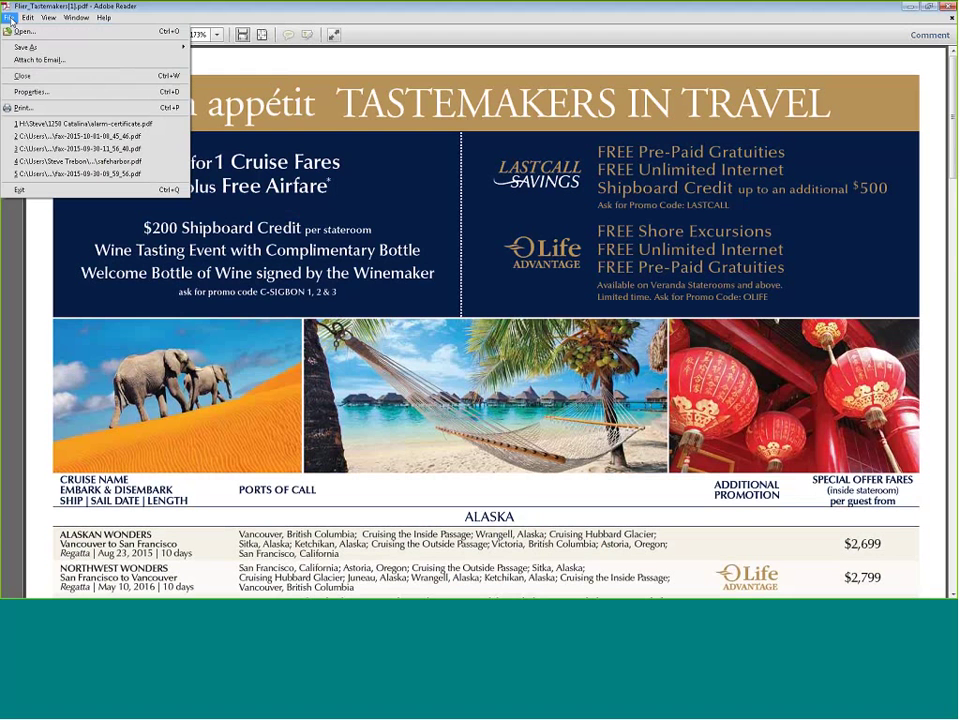
pyautogui.moveTo(32, 47)
pyautogui.click(205, 47)
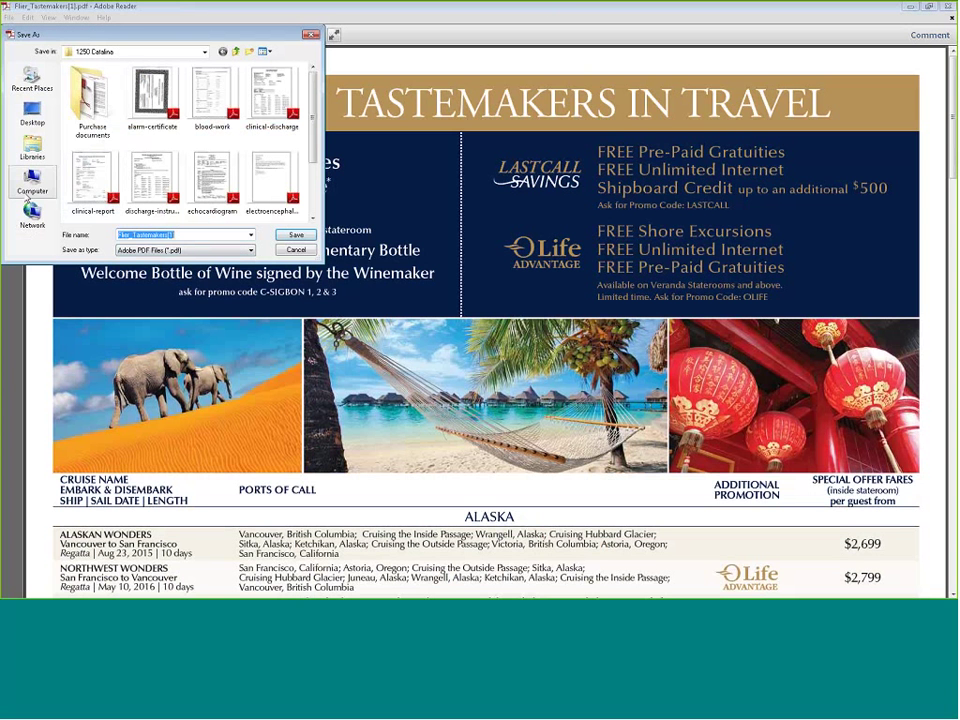
pyautogui.click(32, 113)
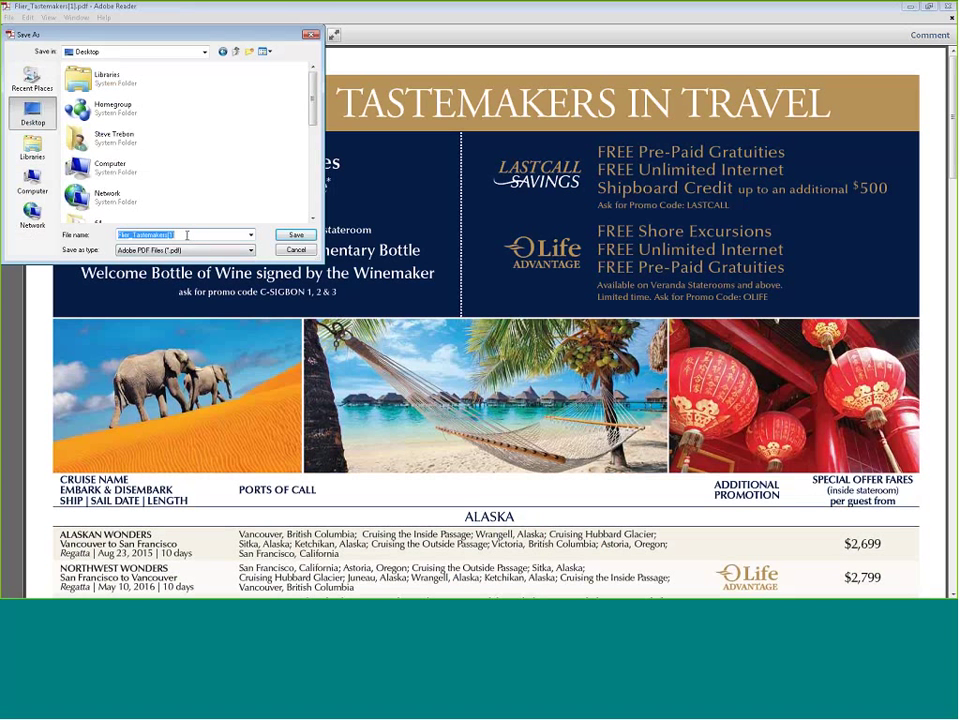
pyautogui.write('OCe')
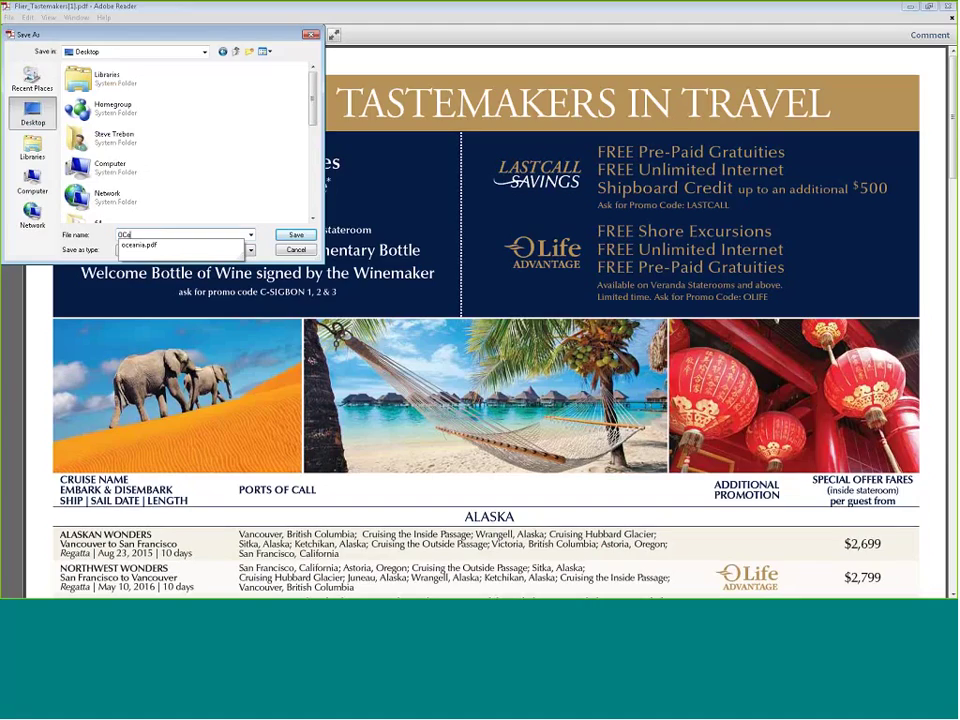
pyautogui.write('ania-prom')
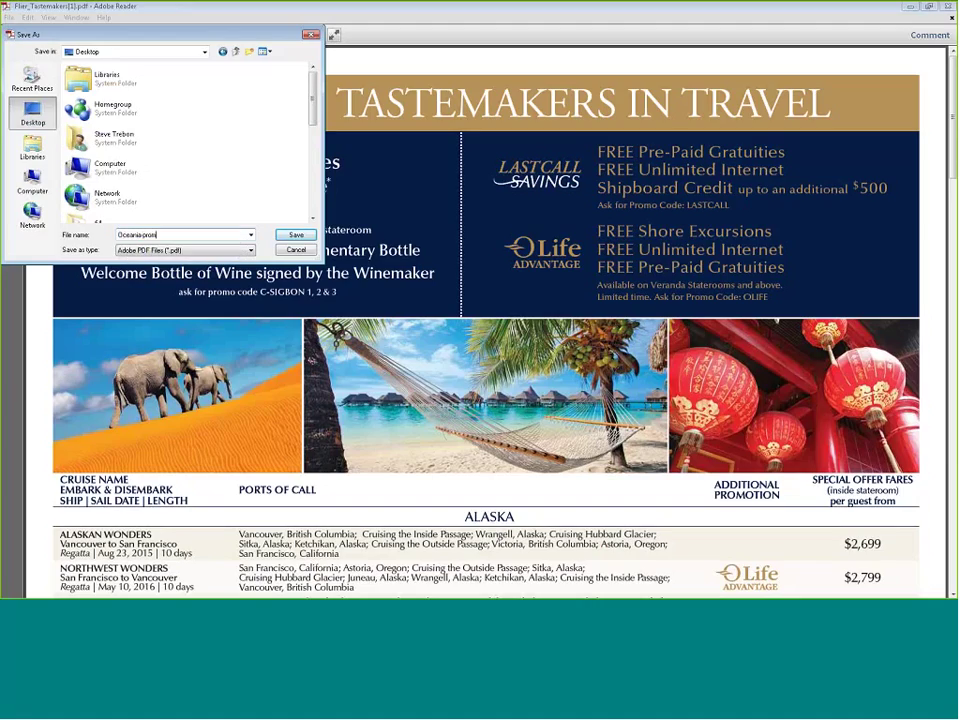
pyautogui.write('otion')
pyautogui.click(142, 235)
pyautogui.write('-')
pyautogui.press('BackSpace')
pyautogui.write('_')
pyautogui.click(296, 236)
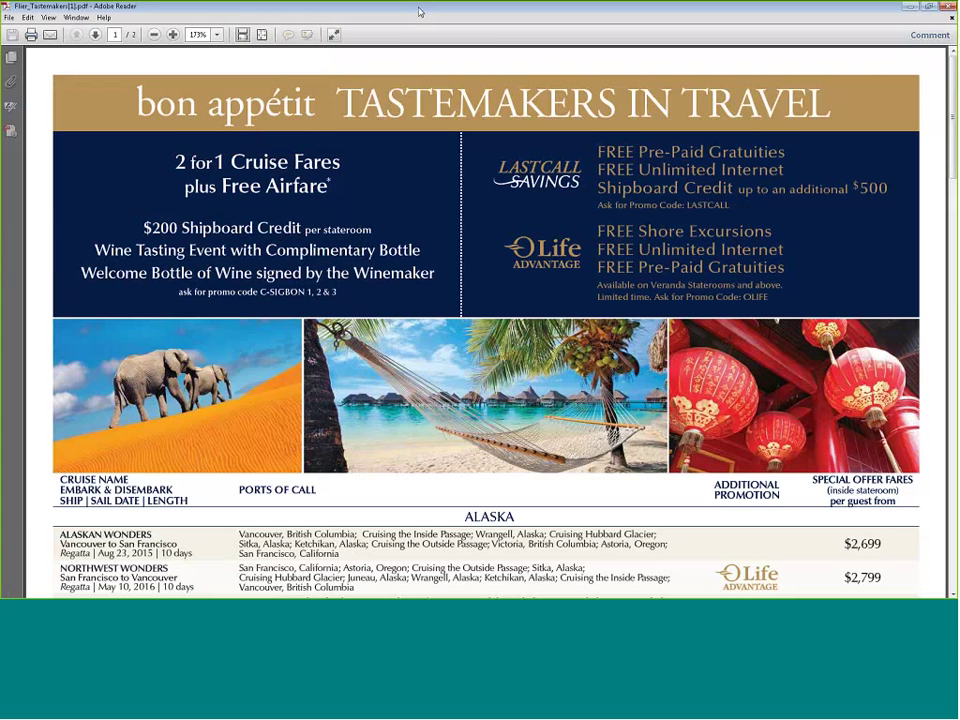
# Step: Switch to the Lindstrom Travel admin panel and start a new uploaded-file special
pyautogui.hotkey('alt', 'Tab')
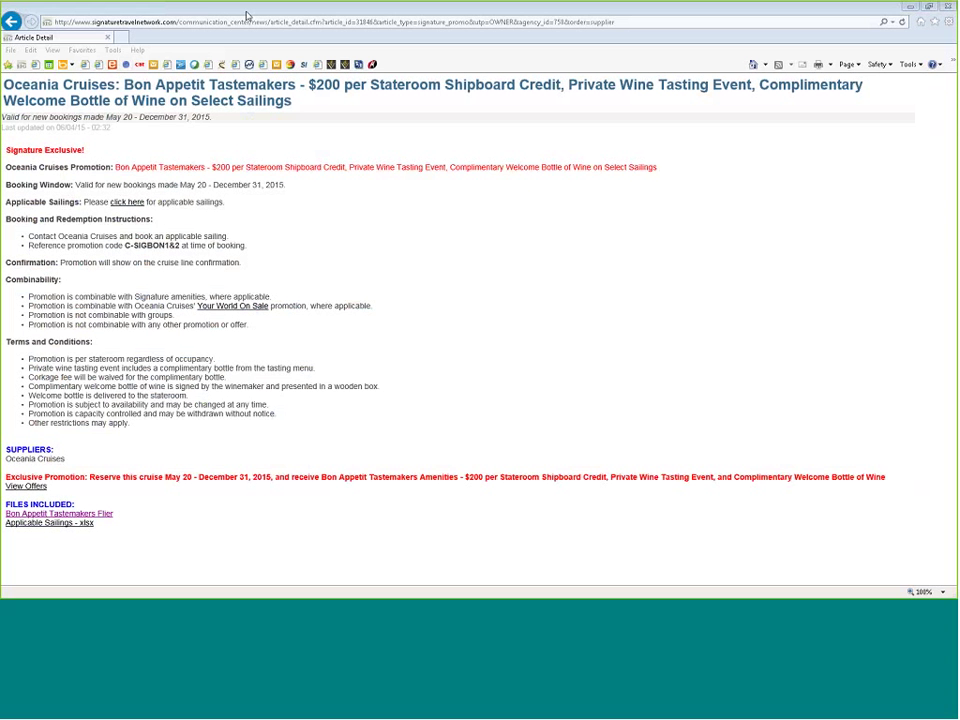
pyautogui.click(247, 16)
pyautogui.hotkey('alt', 'Tab')
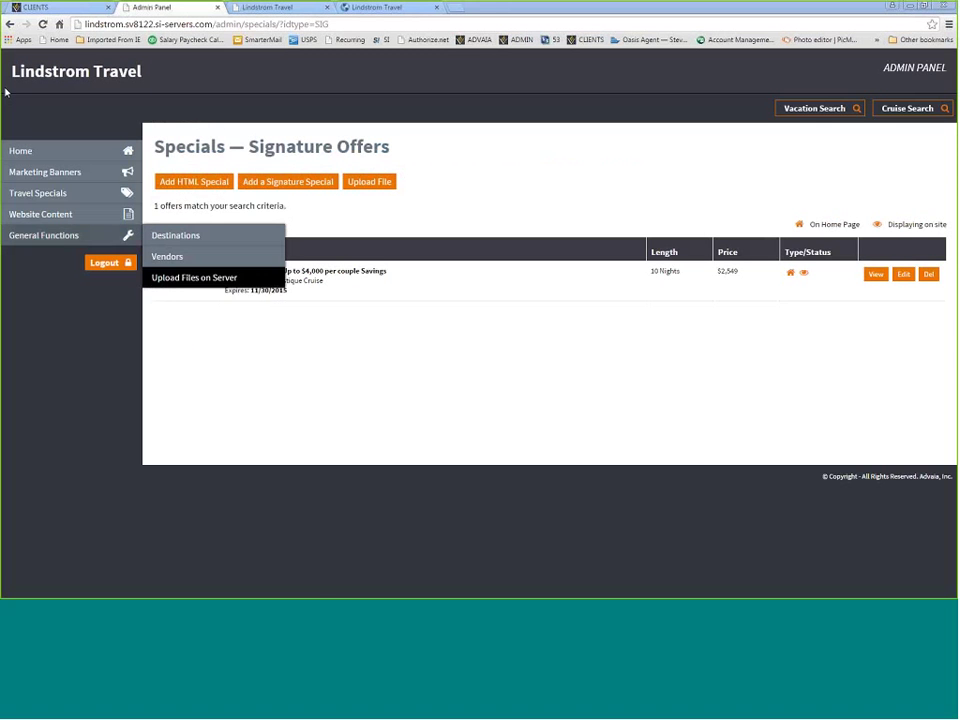
pyautogui.moveTo(55, 196)
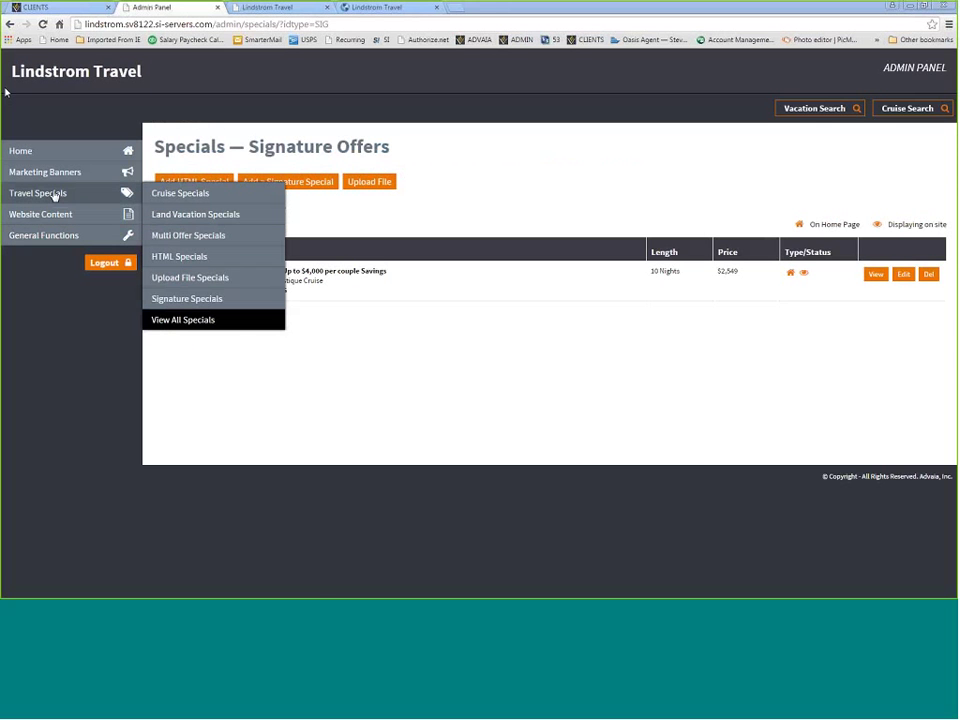
pyautogui.click(191, 278)
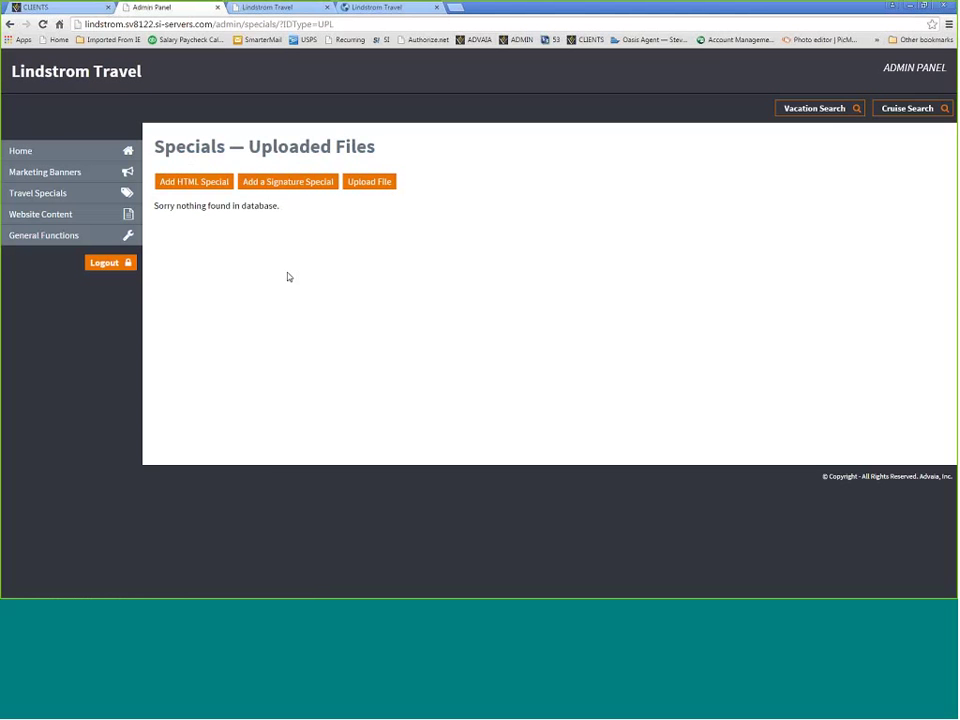
pyautogui.click(369, 181)
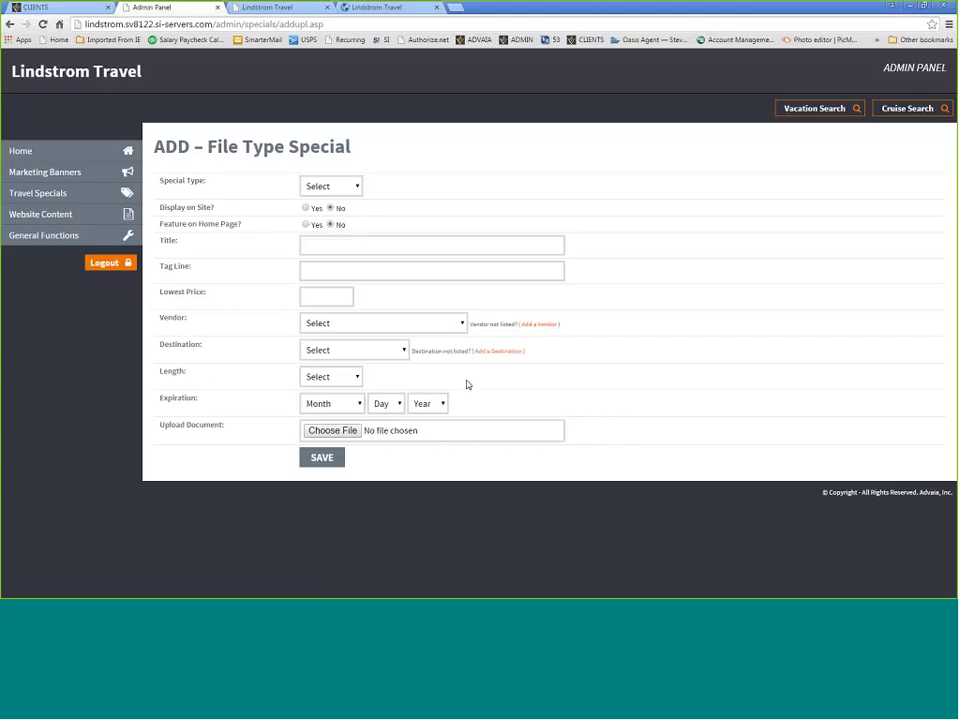
# Step: Set the special type to Cruise and choose Yes for displaying it on the site and featuring it on the home page
pyautogui.click(330, 186)
pyautogui.press('Down')
pyautogui.press('Down')
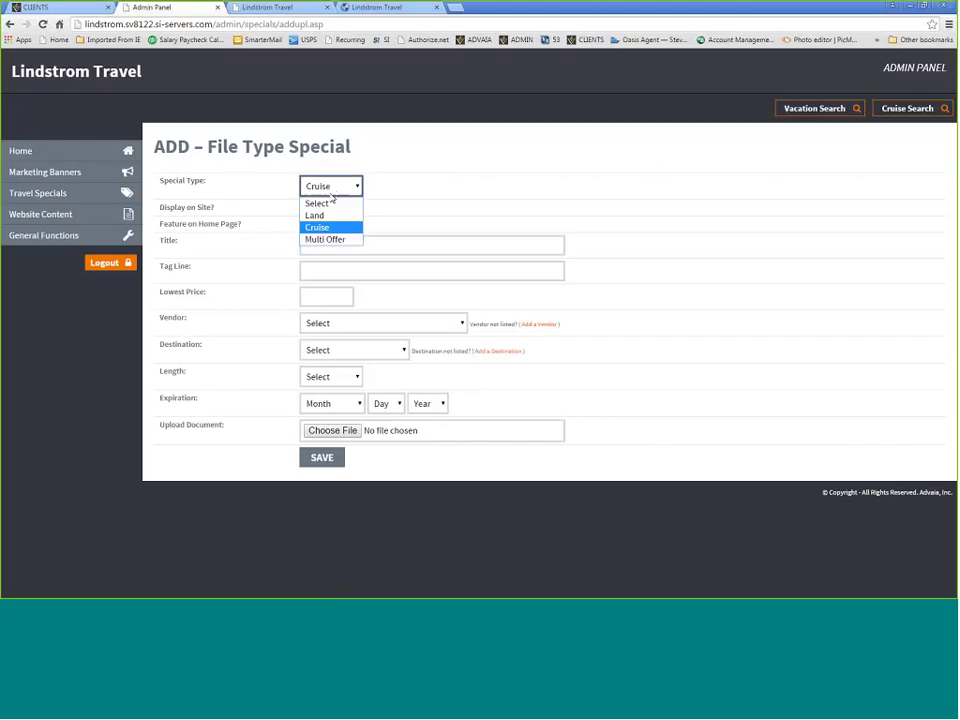
pyautogui.click(317, 227)
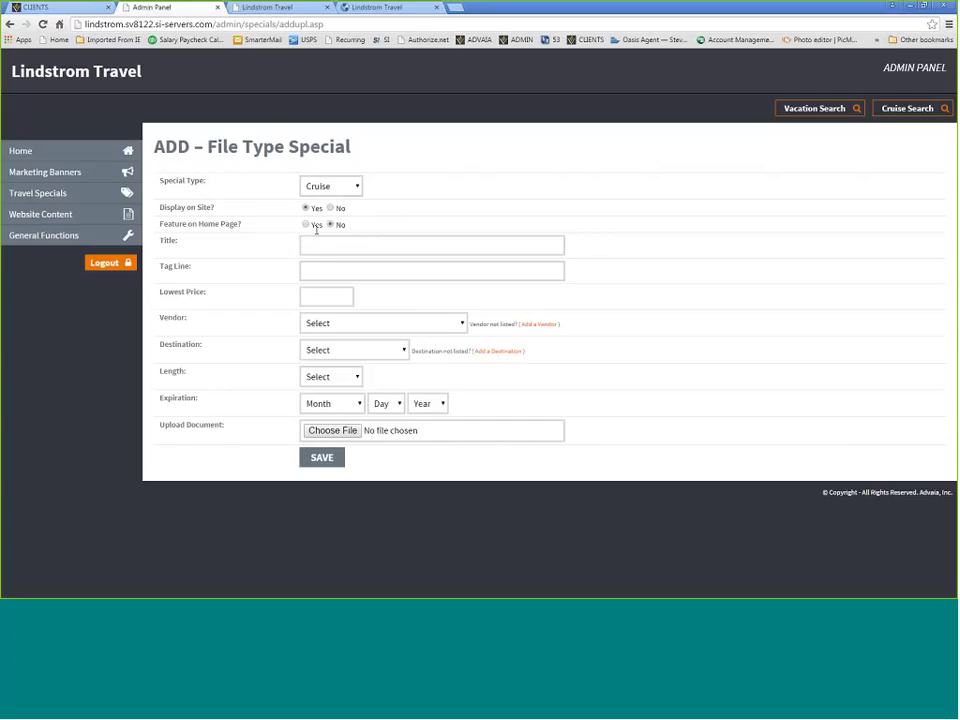
pyautogui.click(315, 226)
# Step: Enter "Oceania Cruises - Bon Appetit Tastemakers" as the title of the special
pyautogui.click(315, 244)
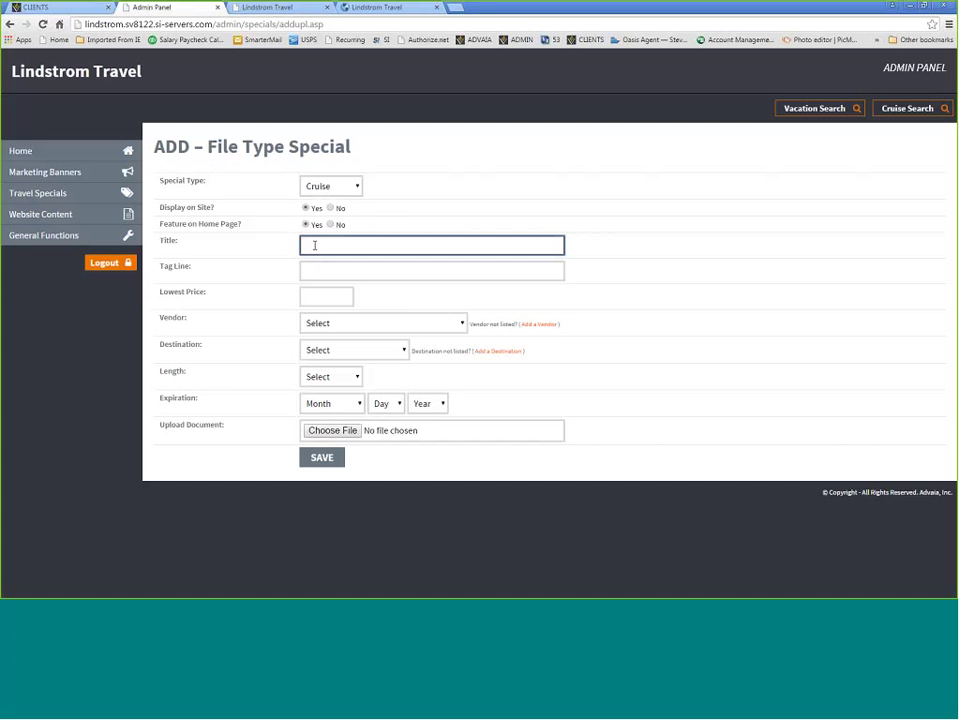
pyautogui.write('Oce')
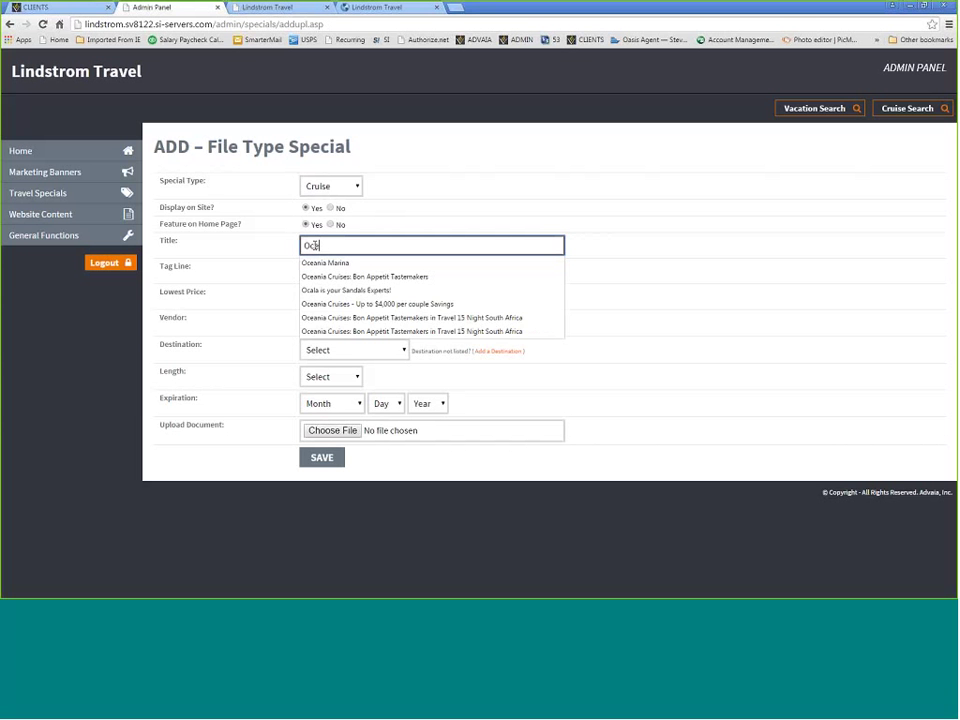
pyautogui.write('ania Cruises ')
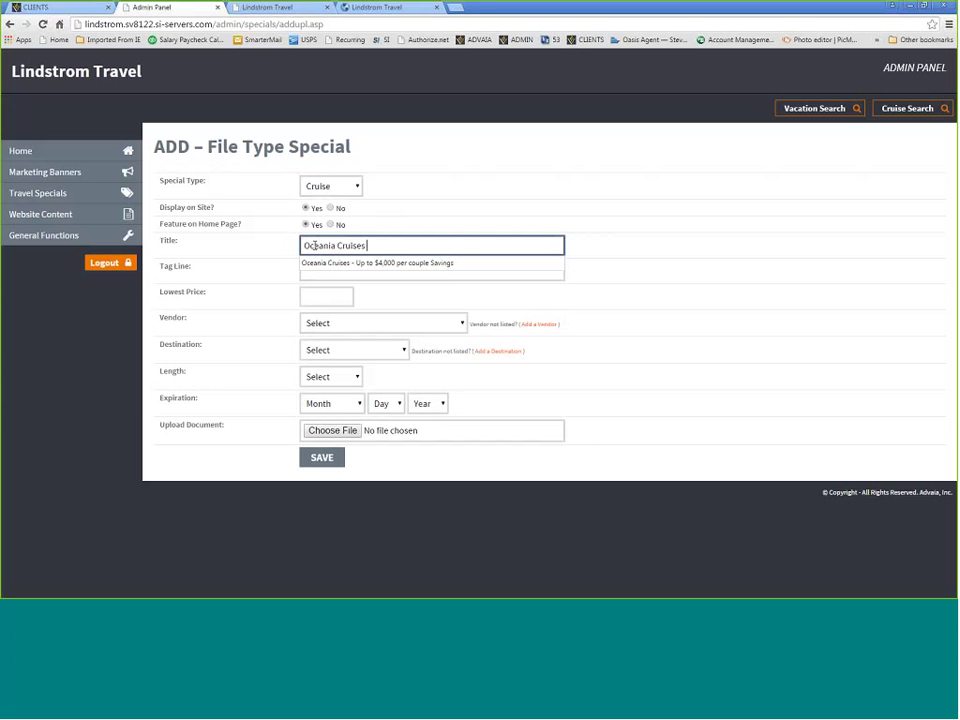
pyautogui.write('- Bon A')
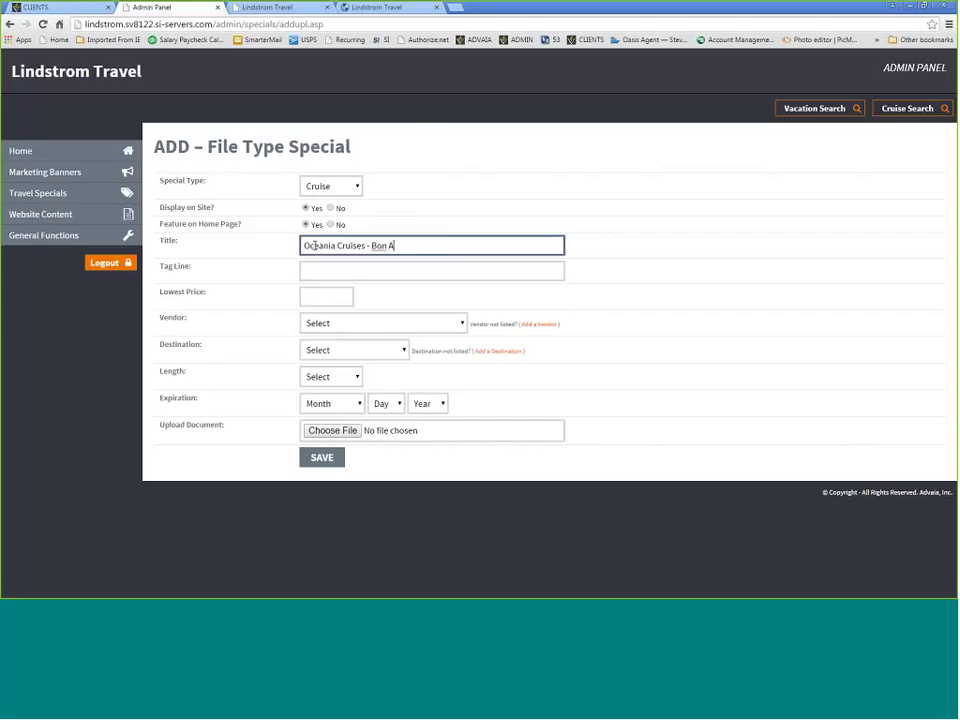
pyautogui.write('ppetit Tastemakers')
pyautogui.press('Tab')
# Step: Enter the tag line "$200 per Stateroom Shipboard Credit, Private Wine Tasting, Complimentary Welcome Bottle of Wine"
pyautogui.write('$2')
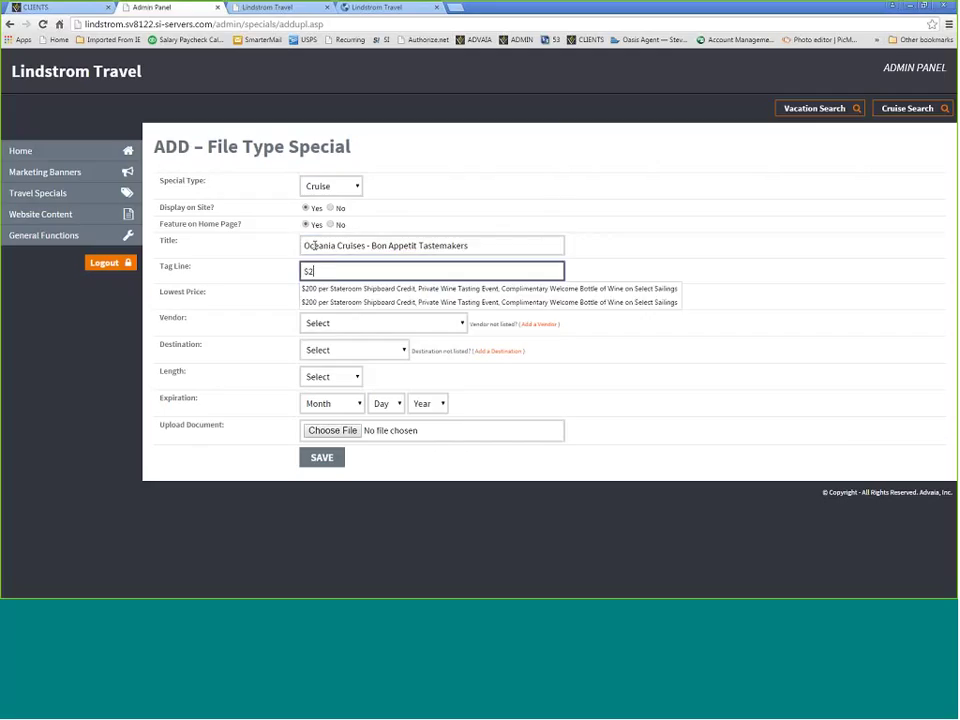
pyautogui.write('00 per Stateroom Shib')
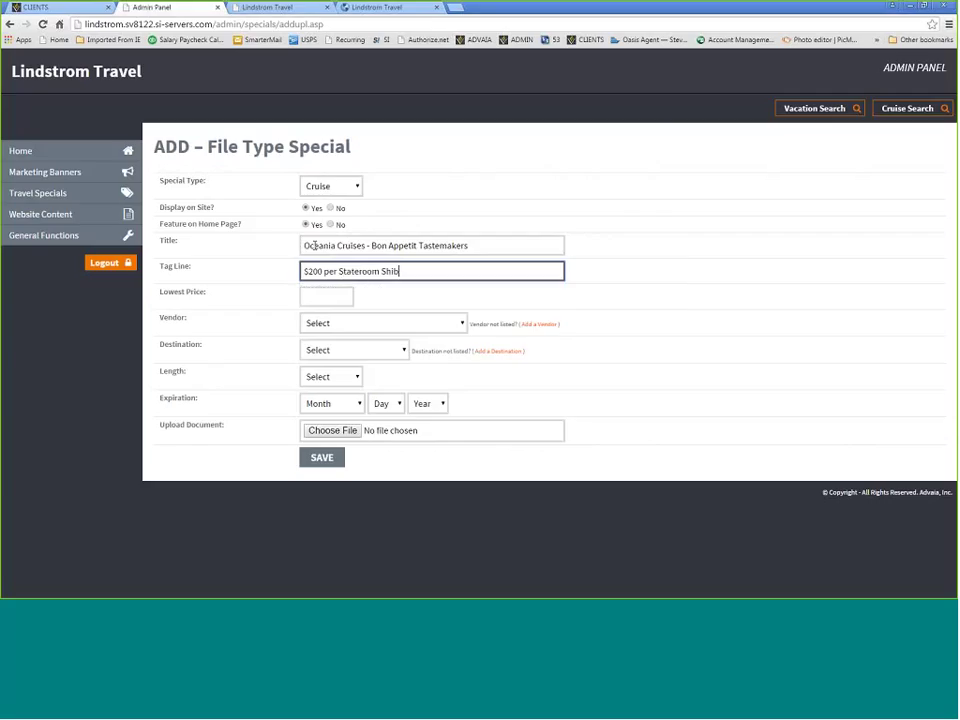
pyautogui.press('BackSpace')
pyautogui.write('pboard Cr')
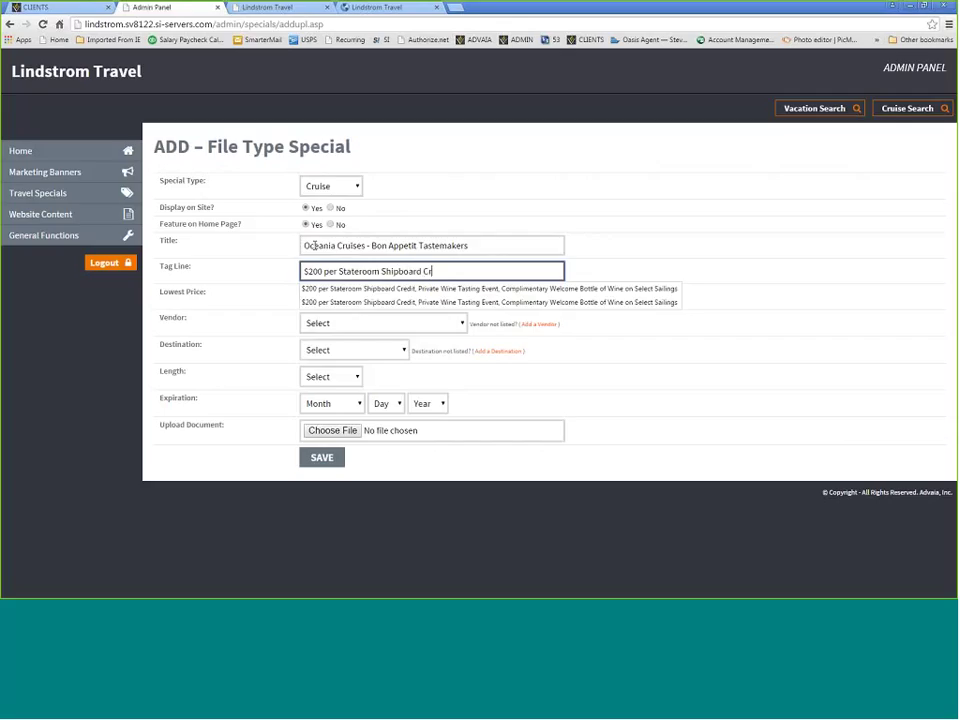
pyautogui.write('edit, Private Wine Tasting, Complimenta')
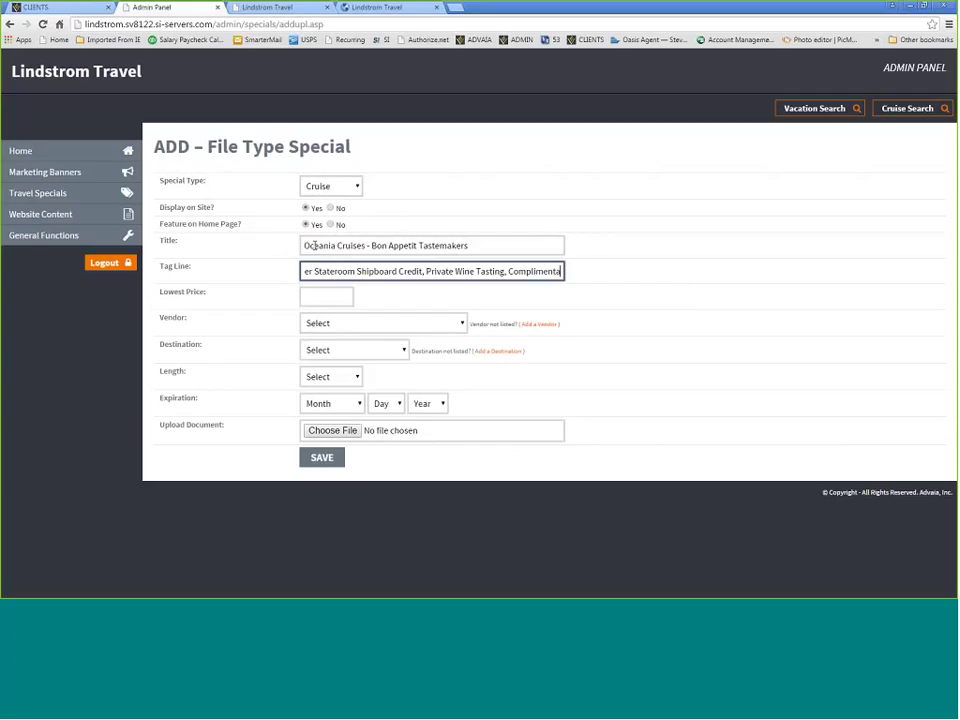
pyautogui.write('ry')
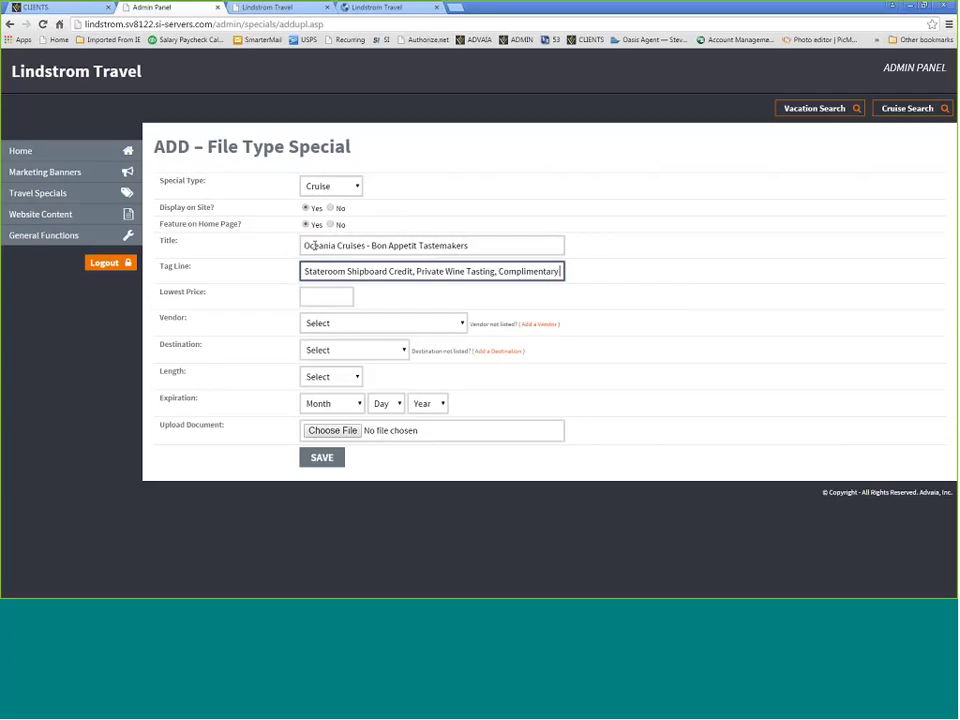
pyautogui.write(' Welcome')
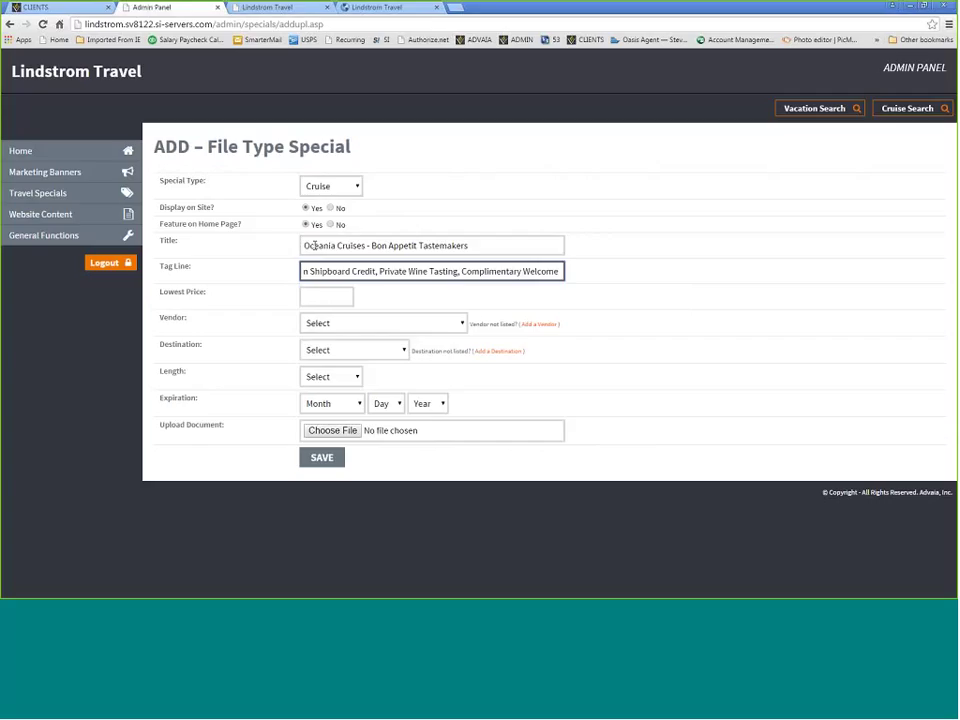
pyautogui.write(' Bootle of Wine')
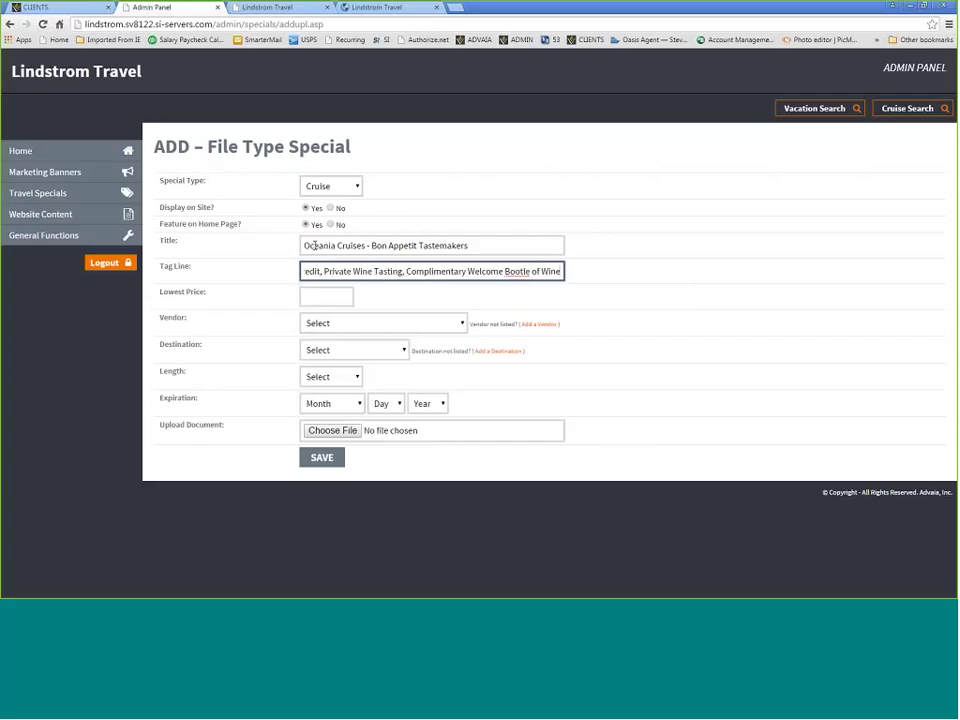
pyautogui.click(518, 272)
pyautogui.press('BackSpace')
pyautogui.write('t')
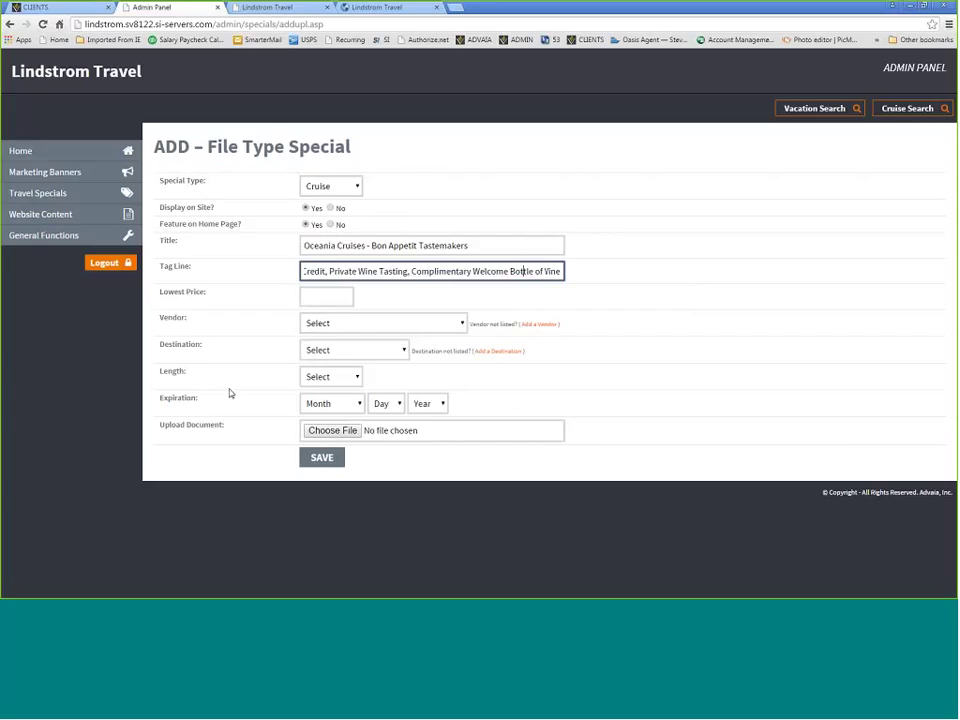
pyautogui.press('Tab')
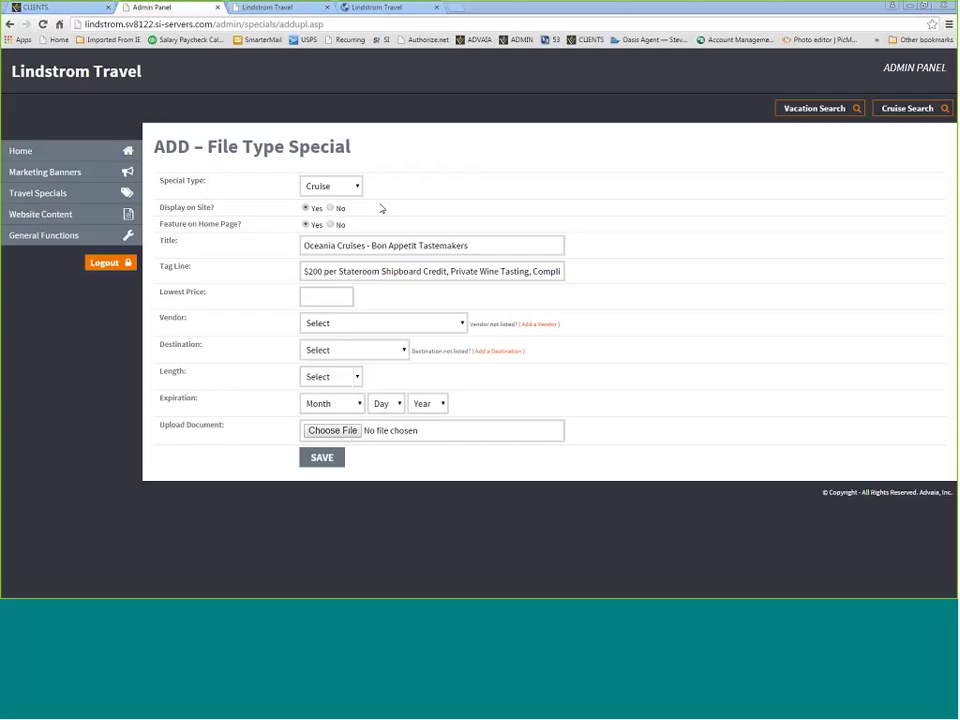
# Step: Set the special's lowest price to $2,699 and choose Oceania Cruises as the vendor
pyautogui.write('$')
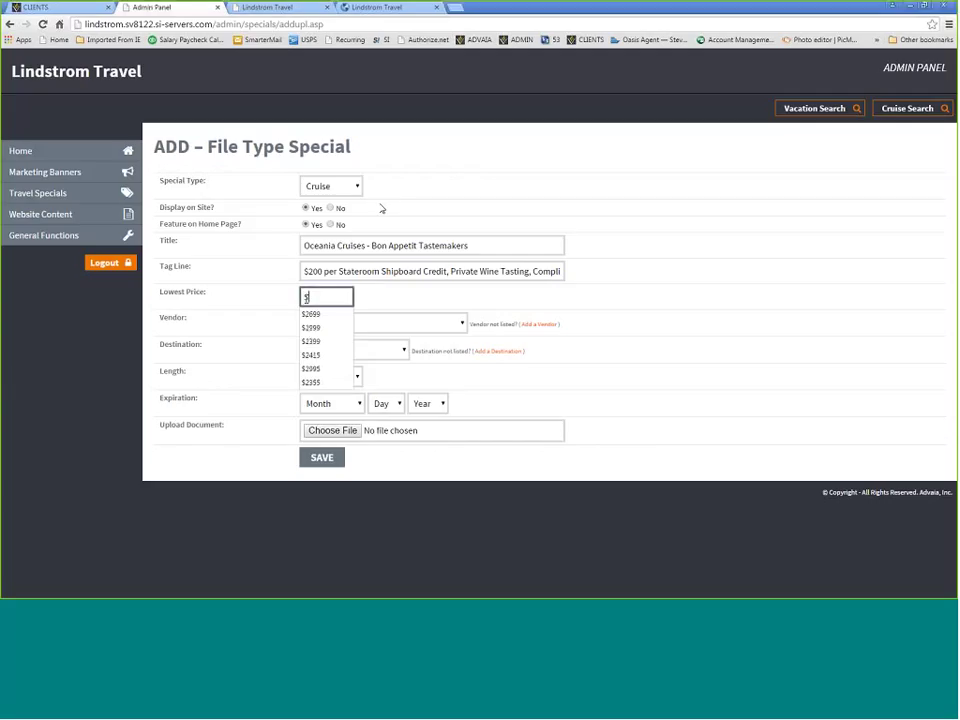
pyautogui.write('2,69')
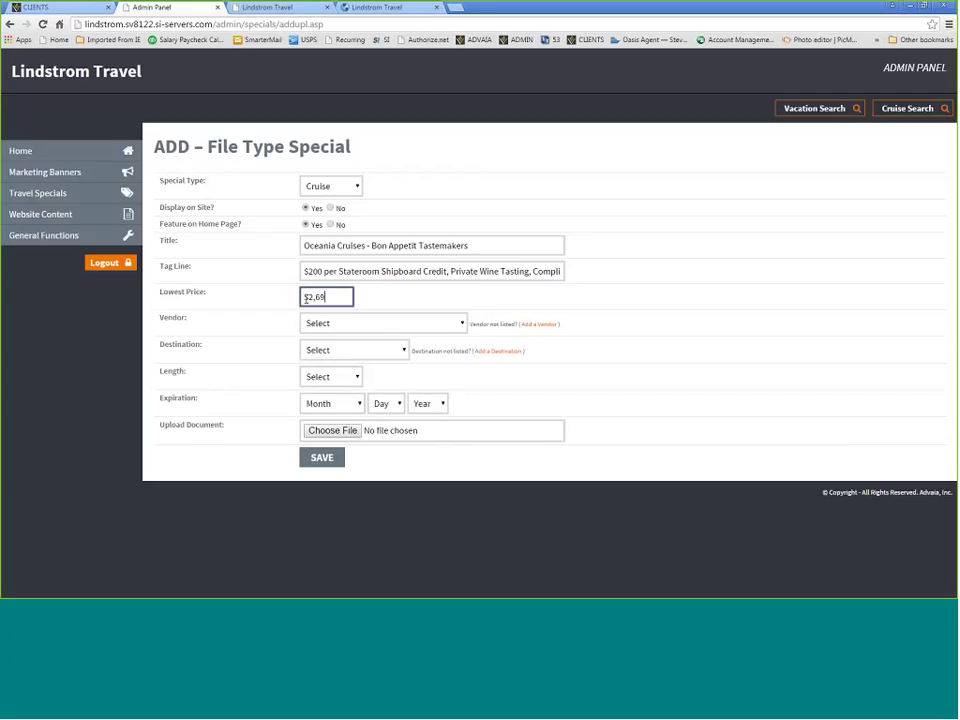
pyautogui.write('9')
pyautogui.press('Tab')
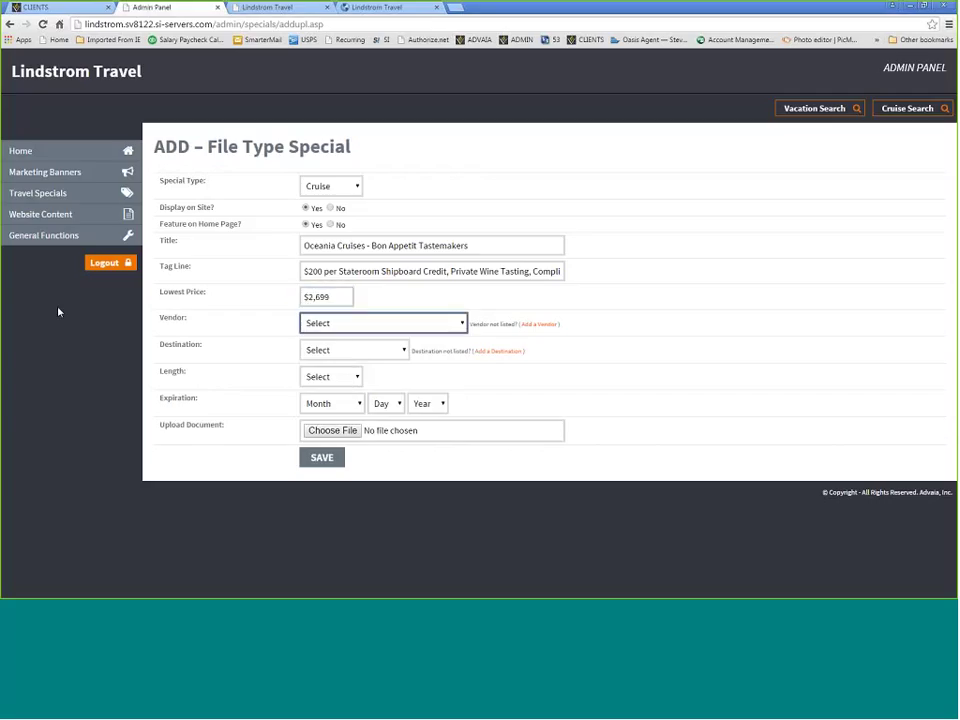
pyautogui.press('o')
pyautogui.press('Tab')
pyautogui.press('Tab')
pyautogui.hotkey('alt', 'Down')
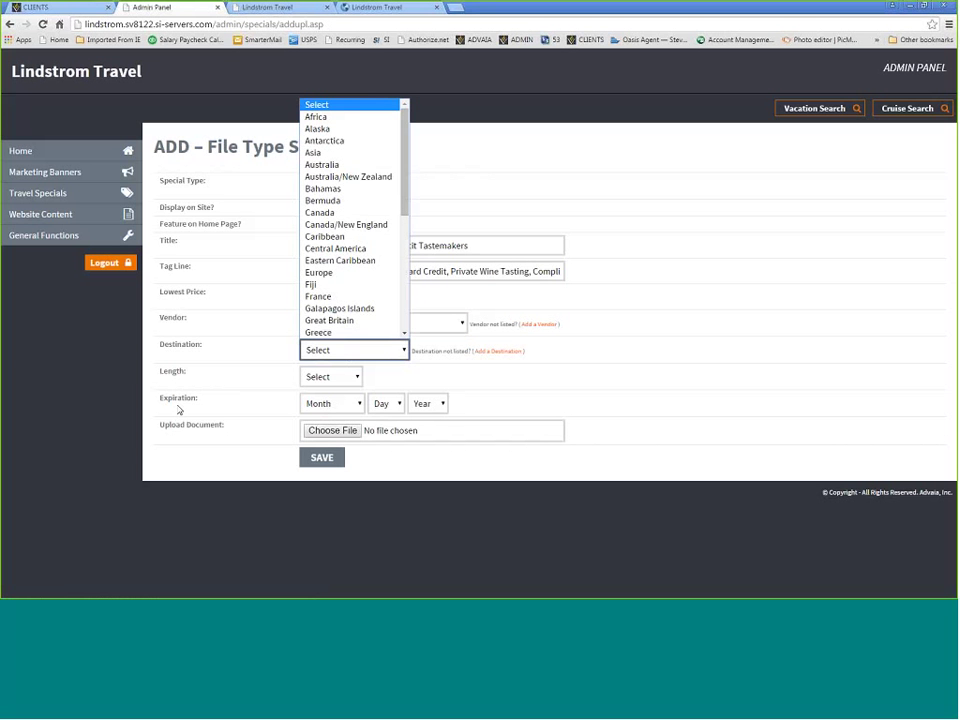
pyautogui.press('Escape')
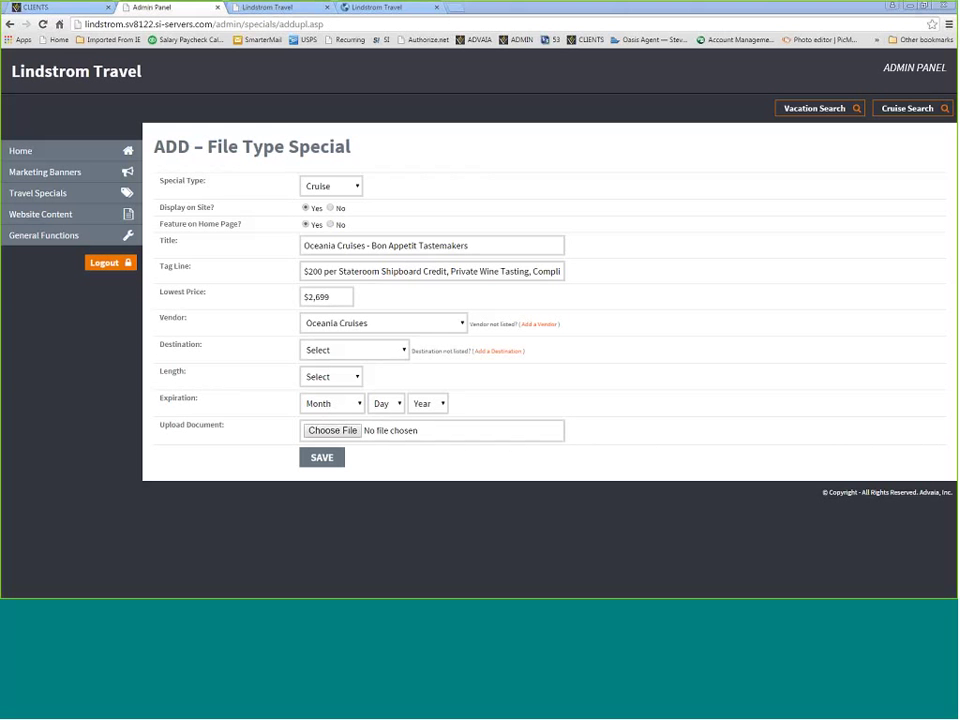
# Step: Correct the special's lowest price to $2,599
pyautogui.click(324, 297)
pyautogui.press('BackSpace')
pyautogui.write('5')
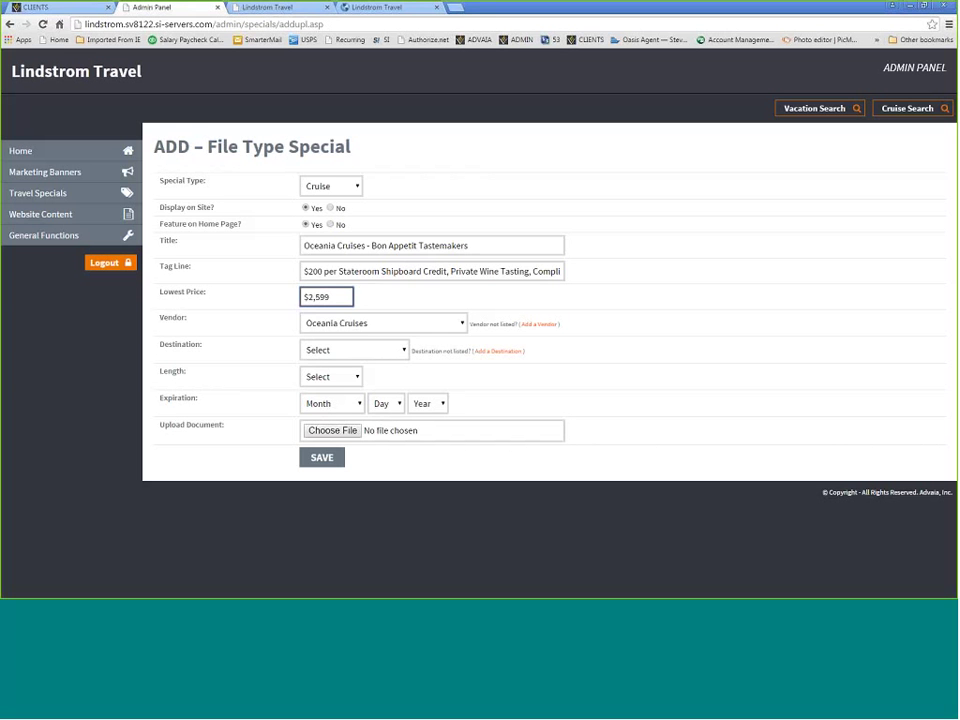
# Step: Set the special's destination to Europe and its length to 7 Nights
pyautogui.click(340, 352)
pyautogui.press('e')
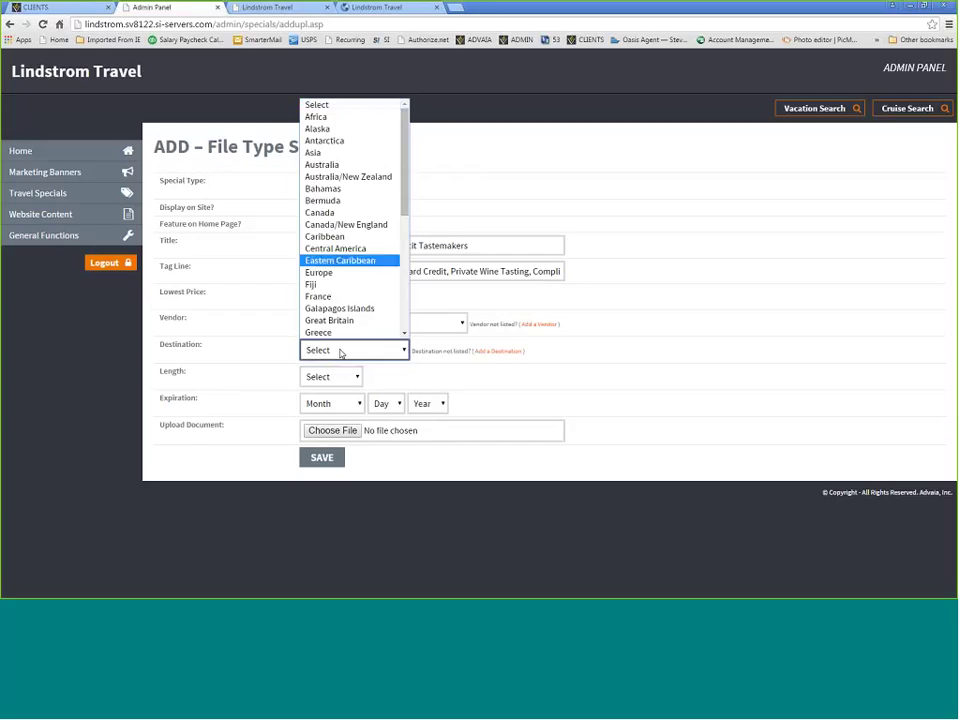
pyautogui.press('u')
pyautogui.press('Return')
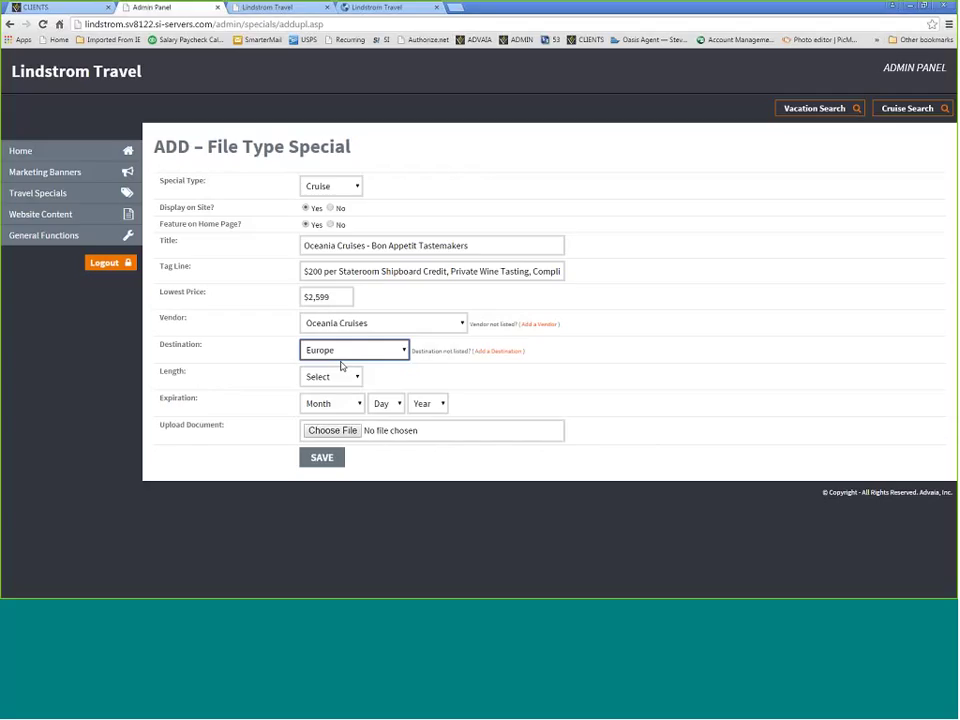
pyautogui.press('Tab')
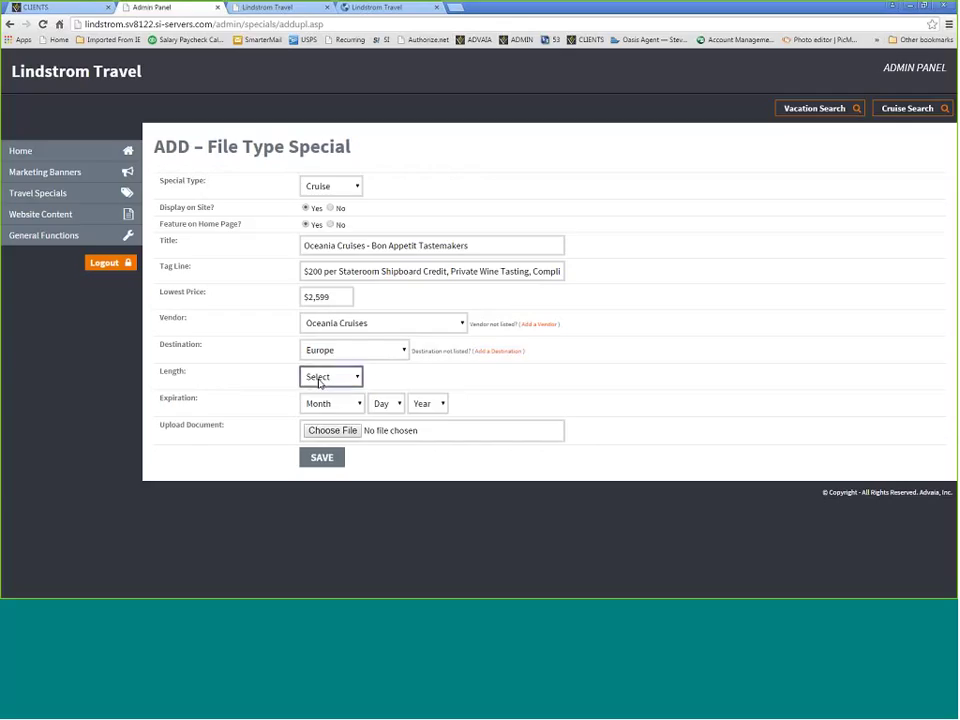
pyautogui.press('Down')
pyautogui.press('7')
pyautogui.press('Tab')
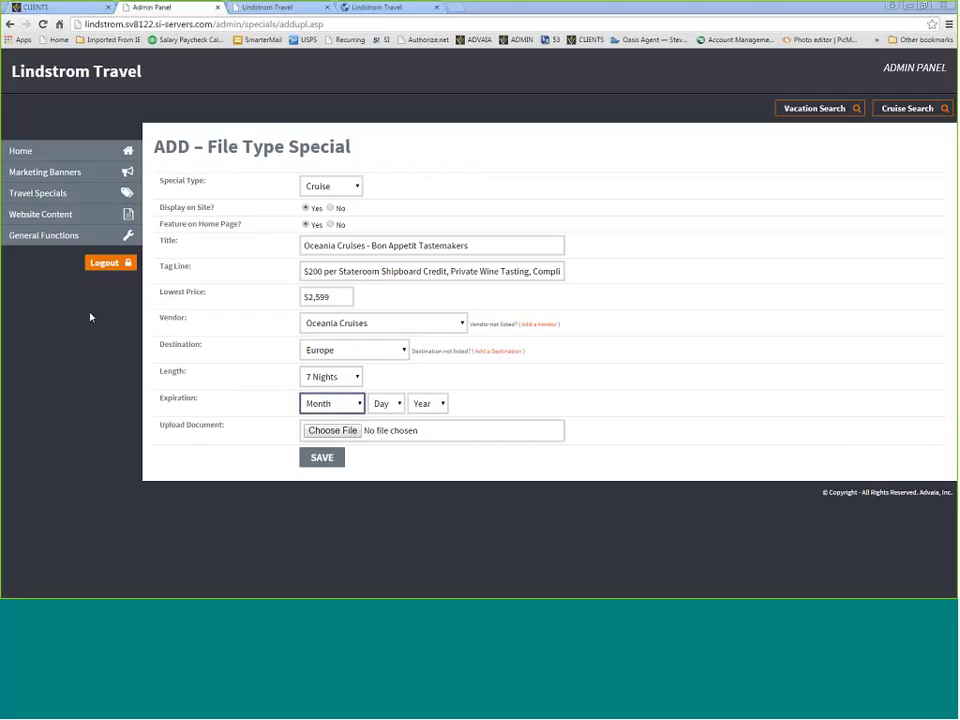
# Step: Set the special's expiration date to December 31, 2015
pyautogui.click(333, 409)
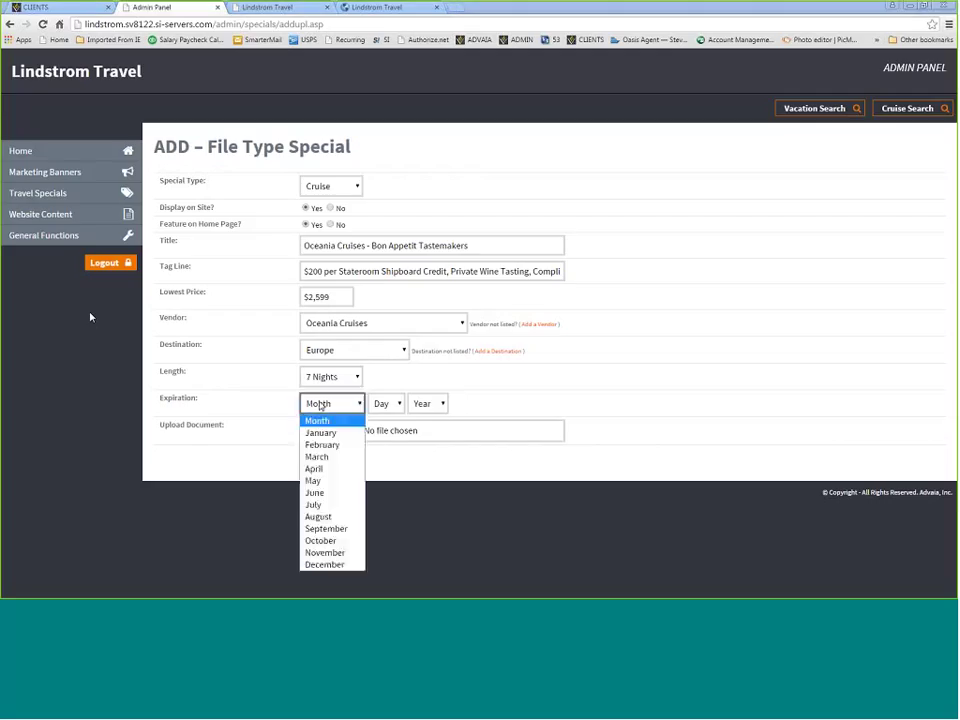
pyautogui.press('d')
pyautogui.press('Return')
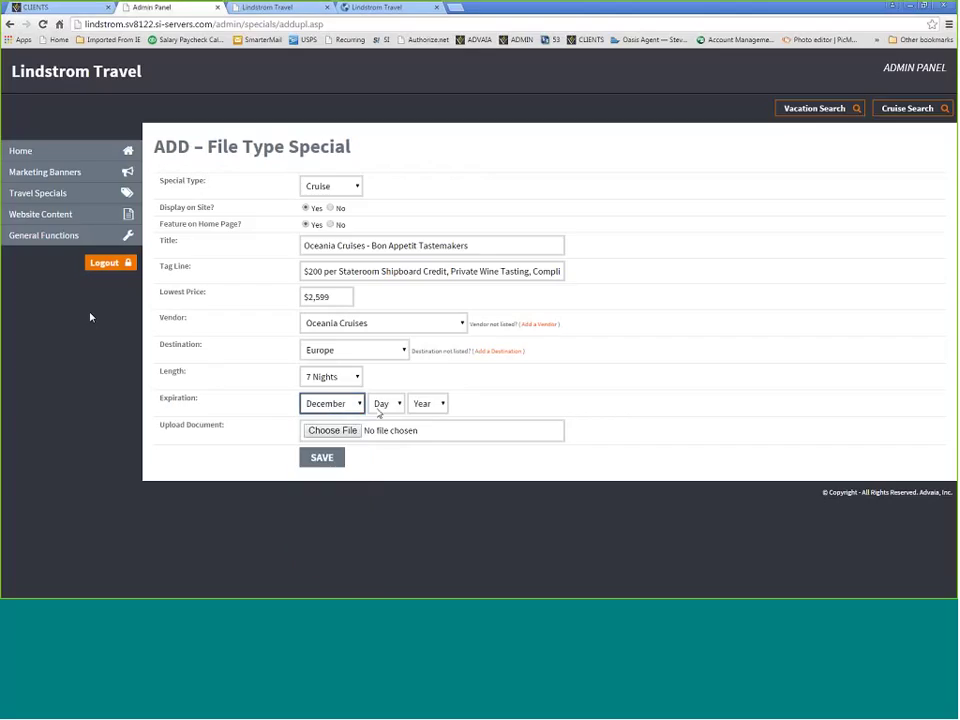
pyautogui.press('Tab')
pyautogui.press('3')
pyautogui.press('1')
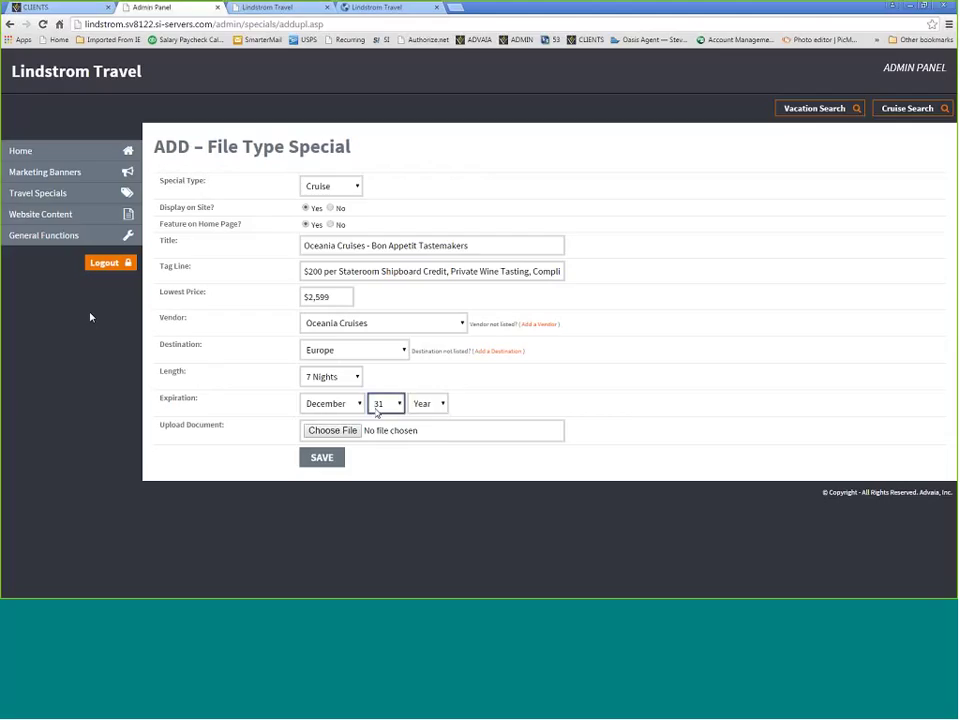
pyautogui.press('Tab')
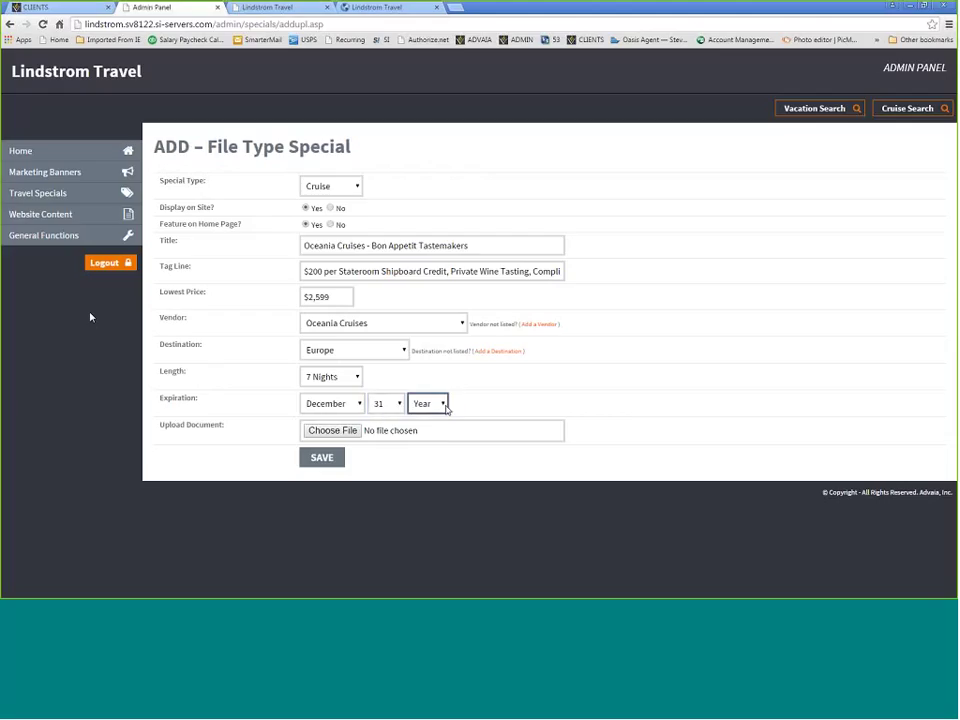
pyautogui.click(446, 409)
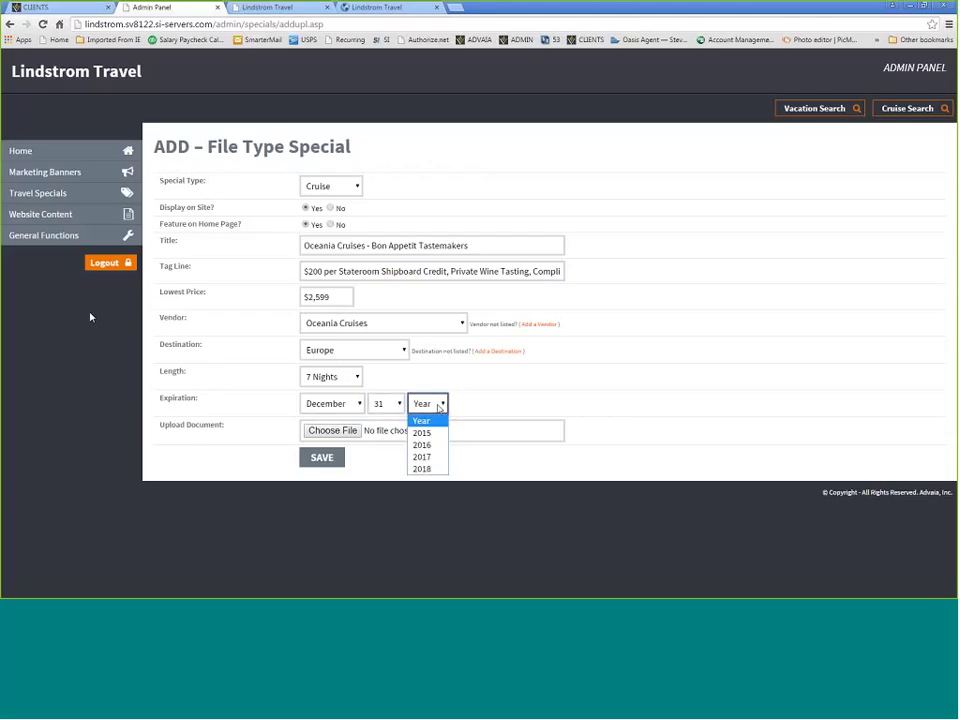
pyautogui.press('Down')
pyautogui.press('Return')
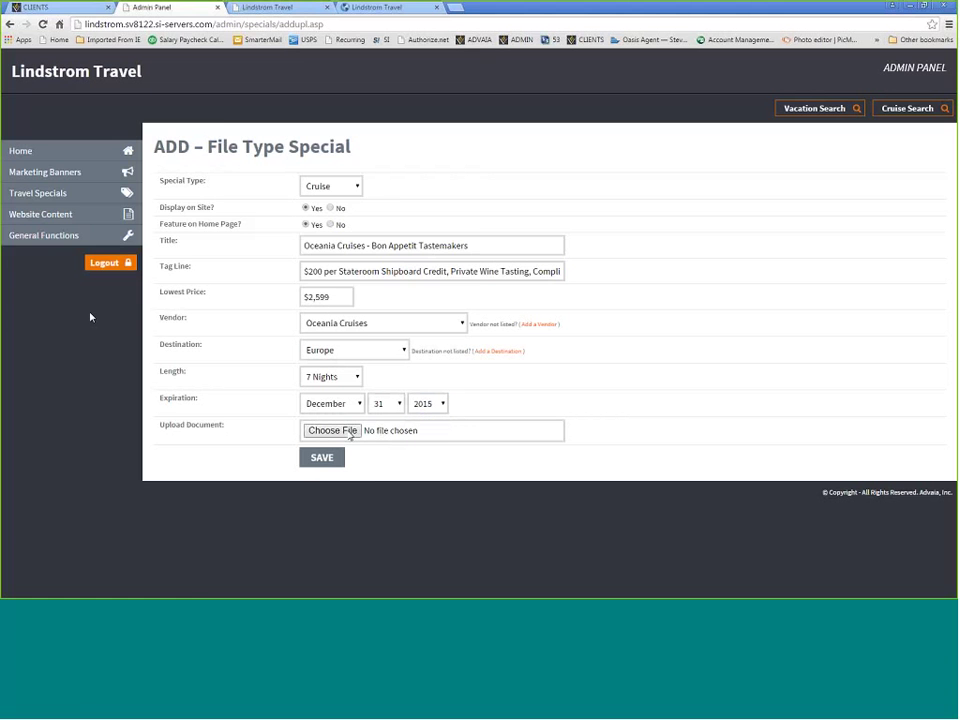
# Step: Attach Oceania_promotion.pdf from the Desktop as the upload document and save the special
pyautogui.click(349, 432)
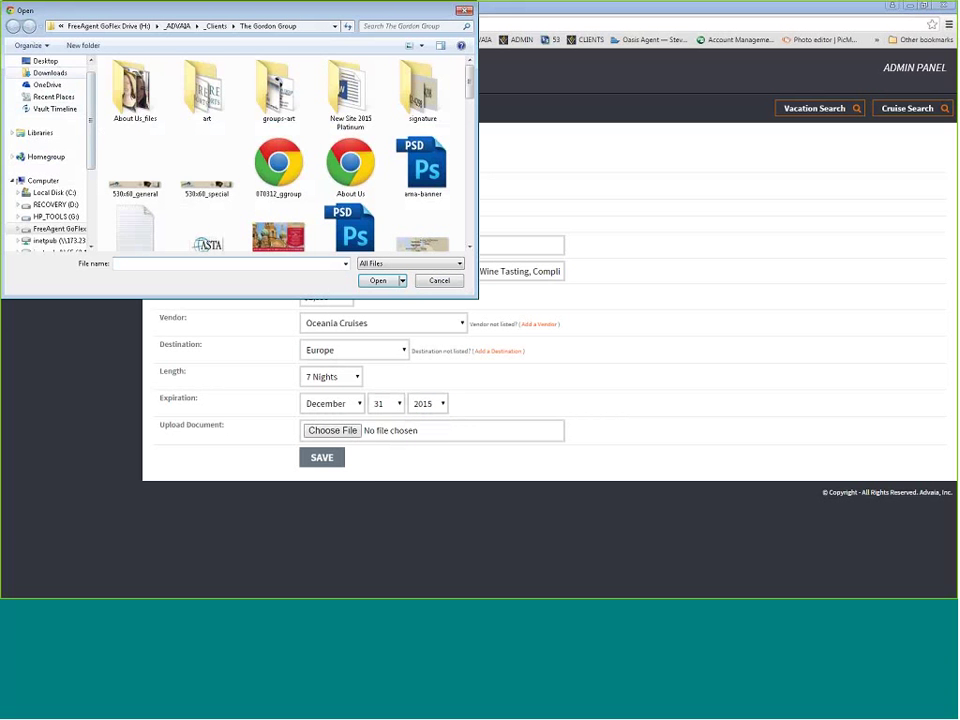
pyautogui.click(45, 62)
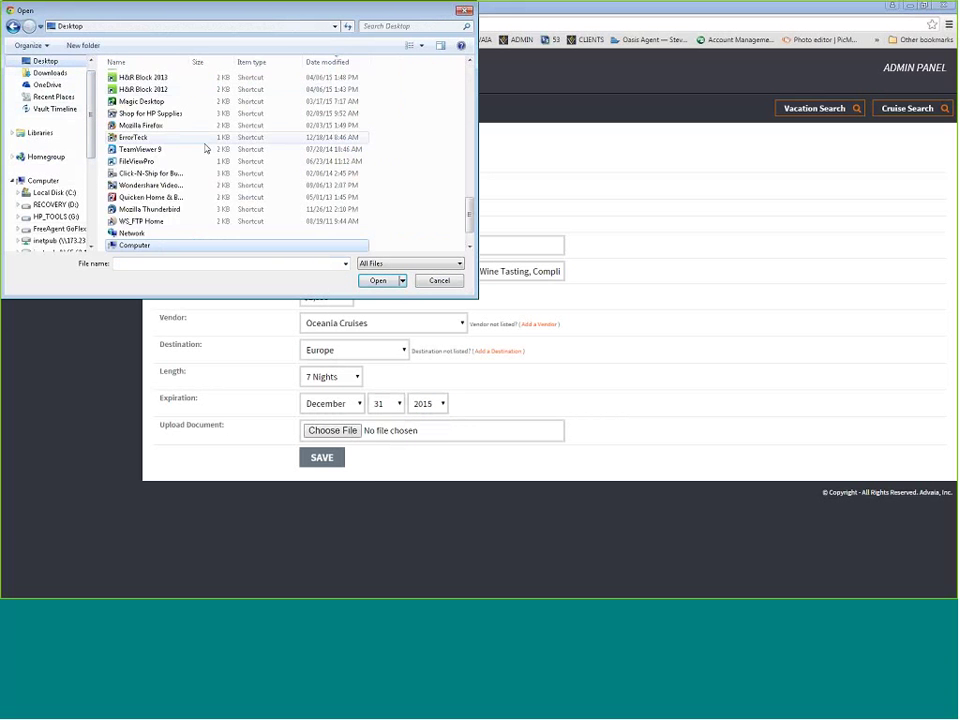
pyautogui.moveTo(469, 214); pyautogui.dragTo(462, 90)
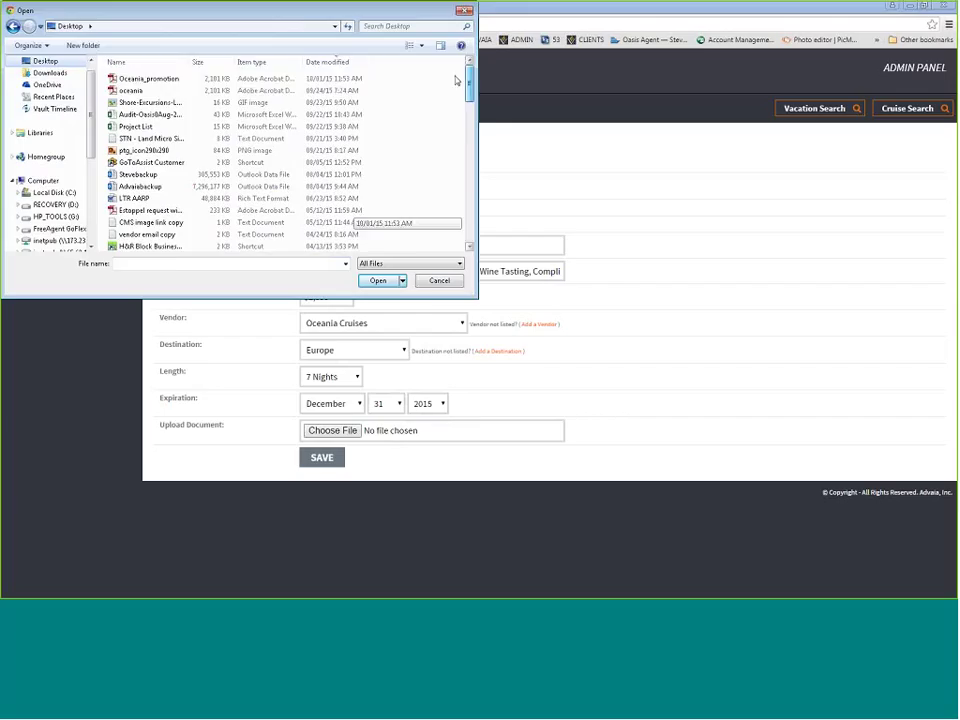
pyautogui.click(145, 79)
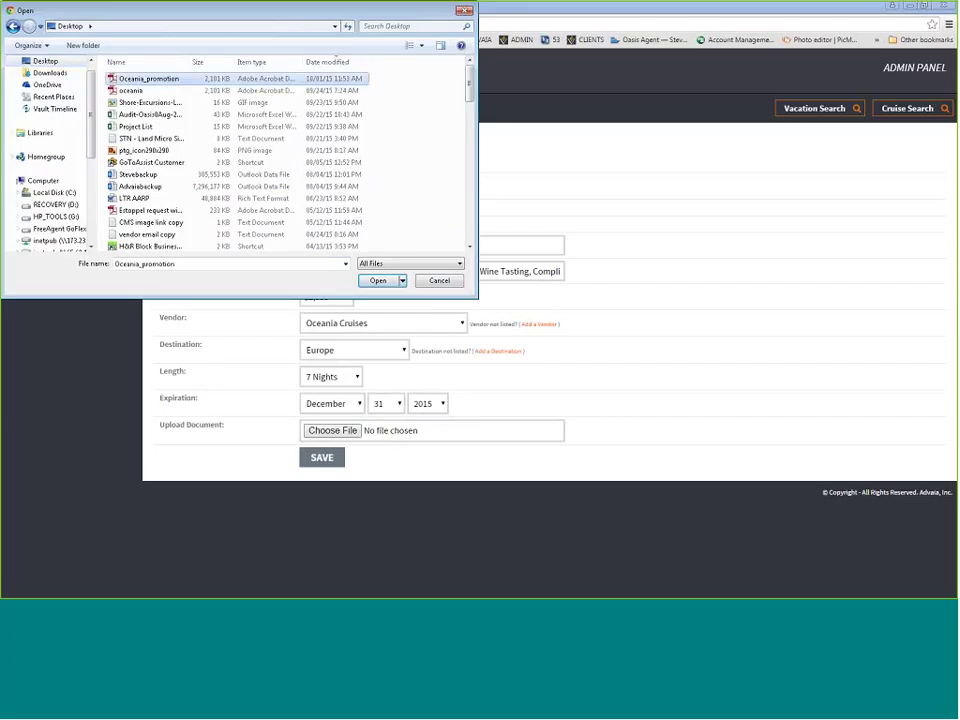
pyautogui.click(380, 280)
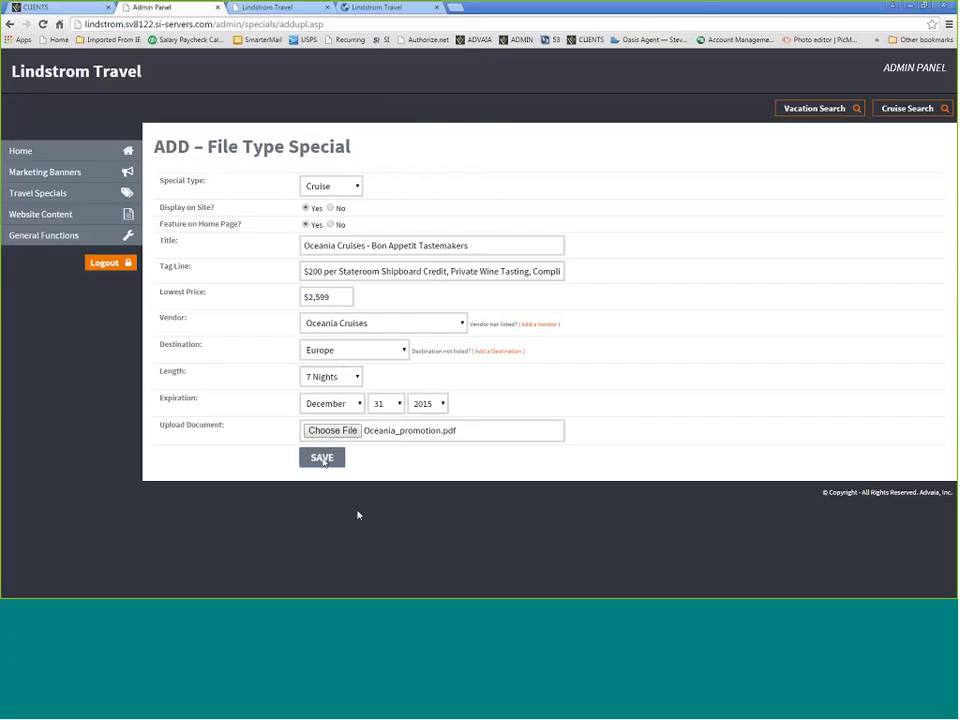
pyautogui.click(322, 459)
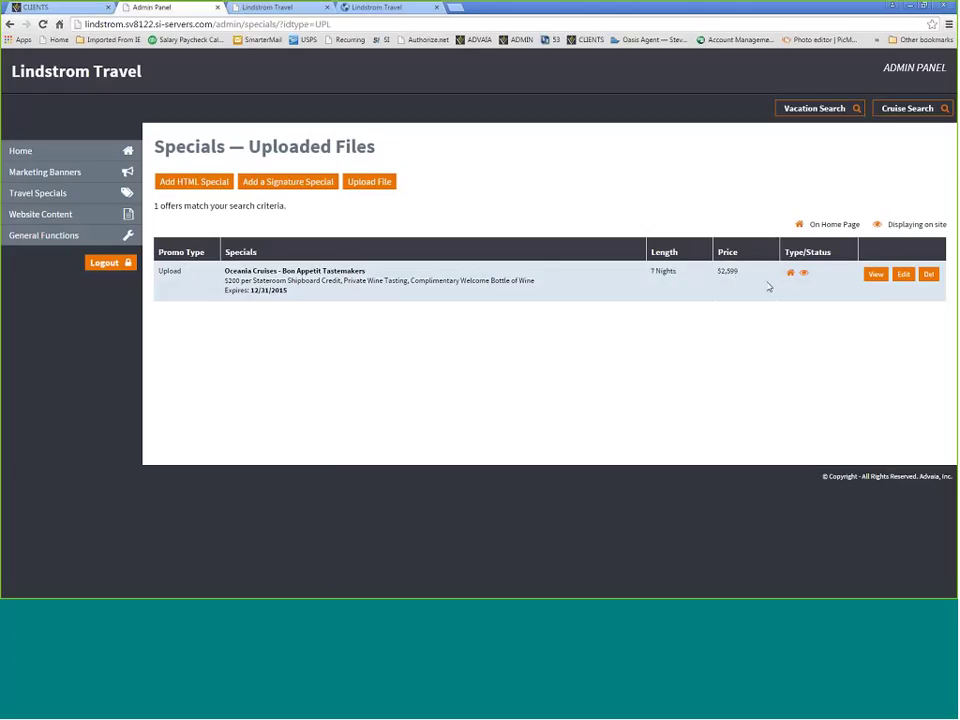
# Step: View the uploaded Oceania Cruises special's PDF, look through its pages, and close the document
pyautogui.click(876, 276)
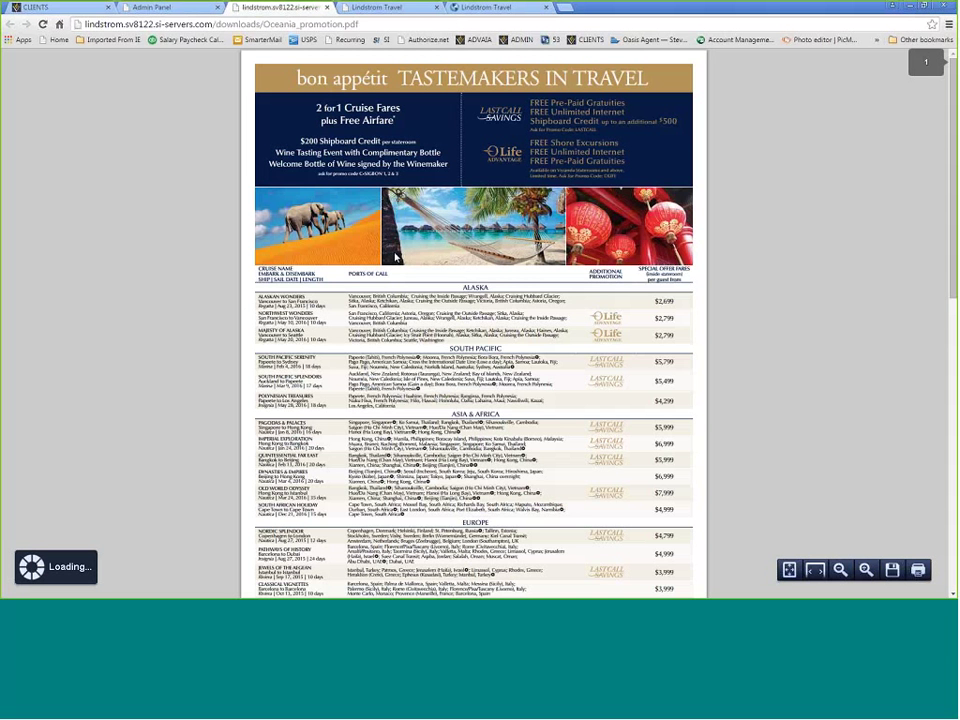
pyautogui.scroll(-3, 398, 260)
pyautogui.scroll(3, 405, 265)
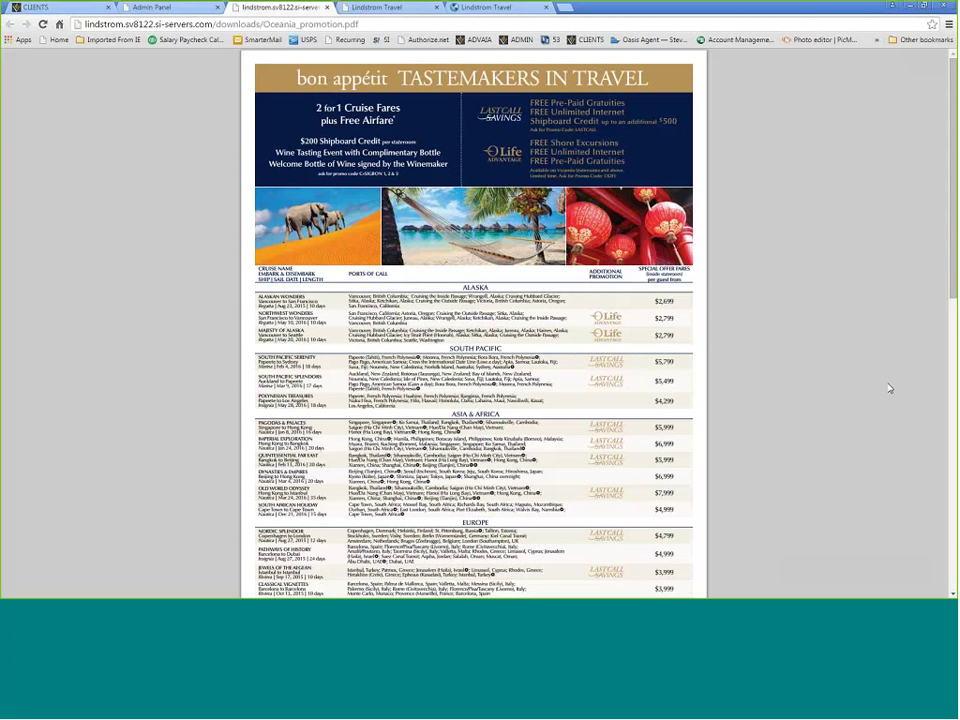
pyautogui.scroll(-5, 889, 388)
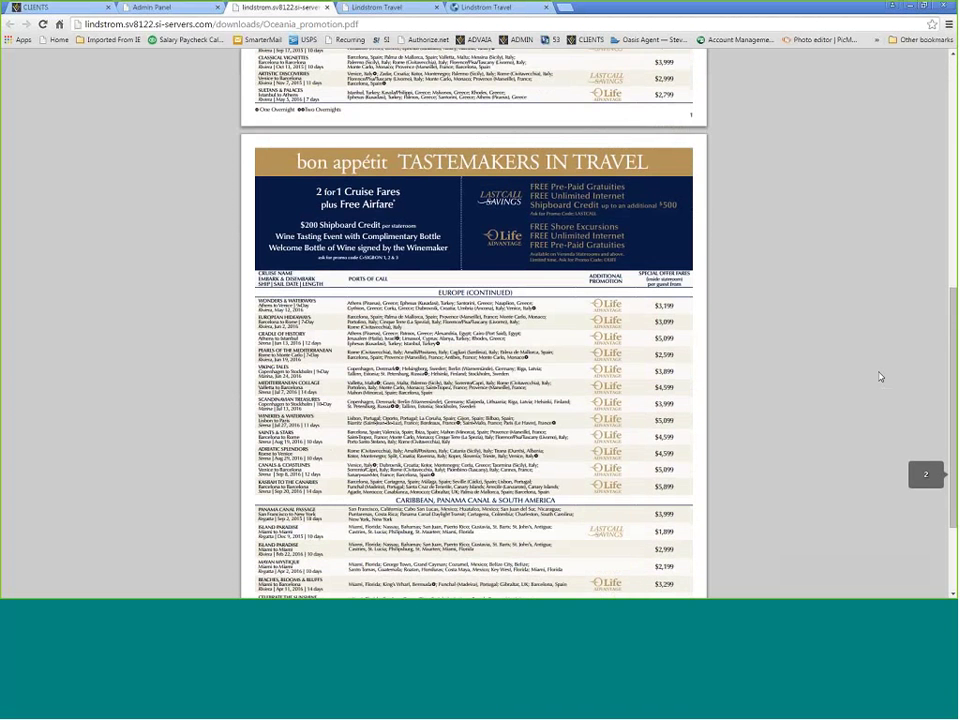
pyautogui.scroll(5, 880, 377)
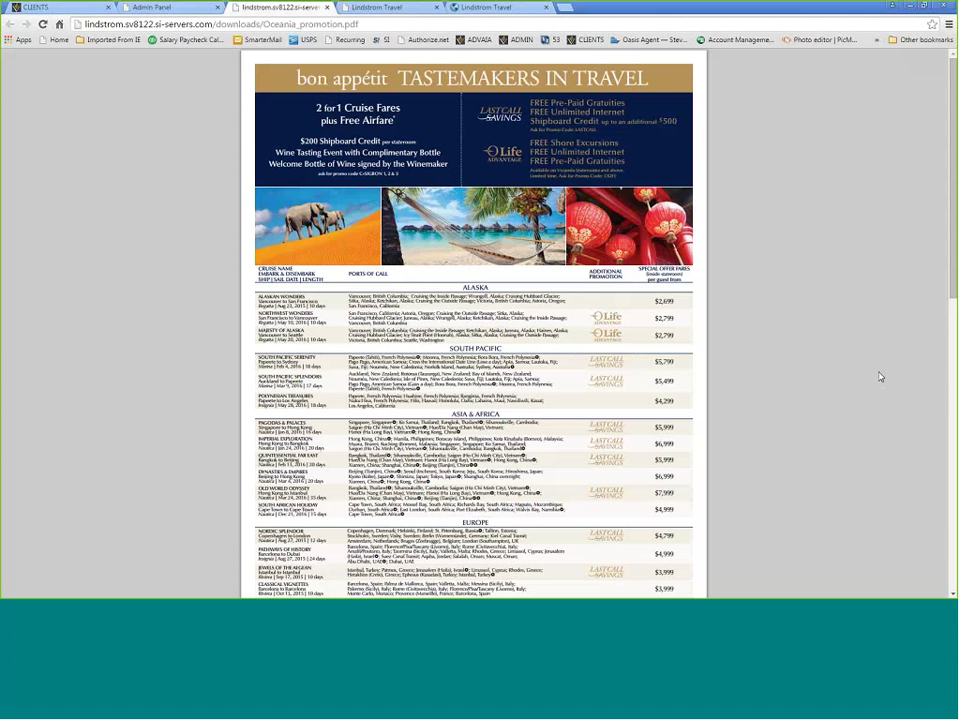
pyautogui.click(325, 11)
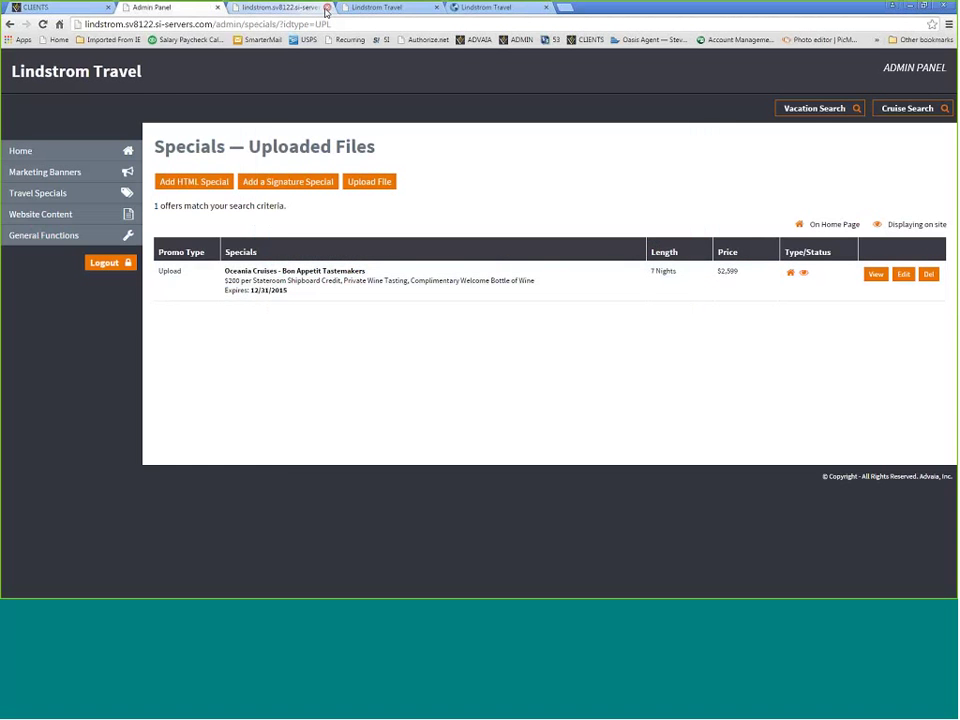
pyautogui.click(325, 11)
# Step: Go to the HTML specials list and start adding a new HTML special
pyautogui.moveTo(11, 219)
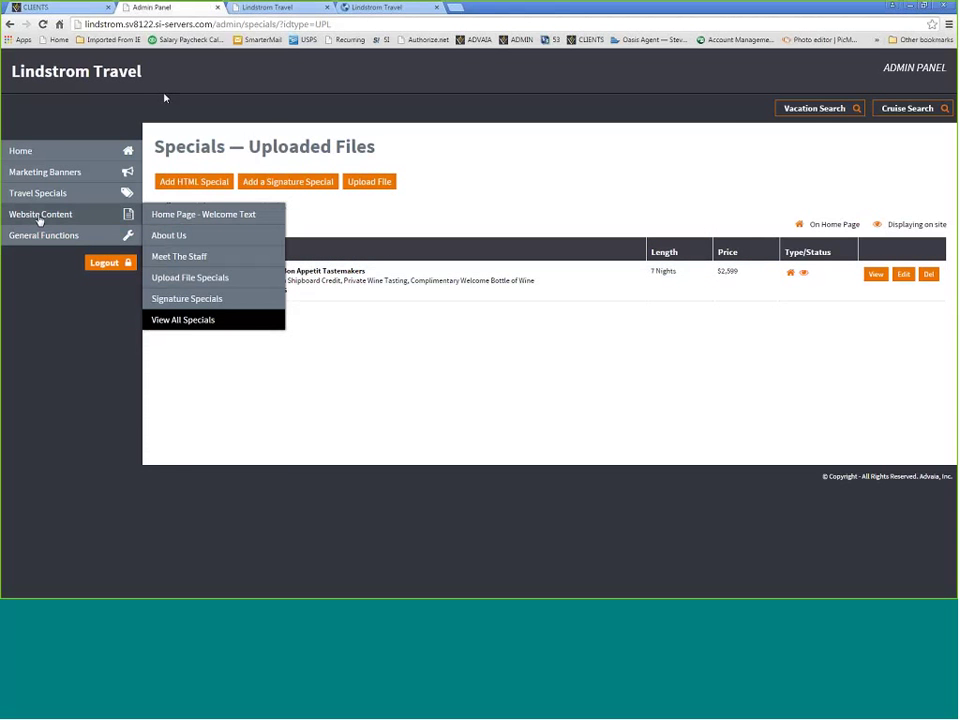
pyautogui.moveTo(36, 199)
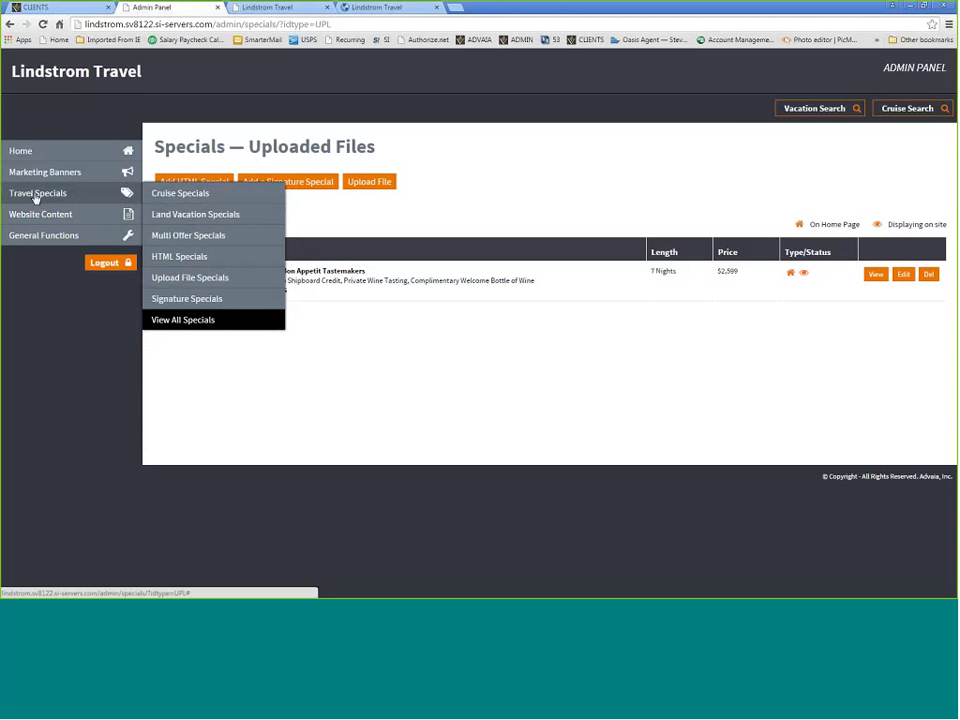
pyautogui.click(178, 258)
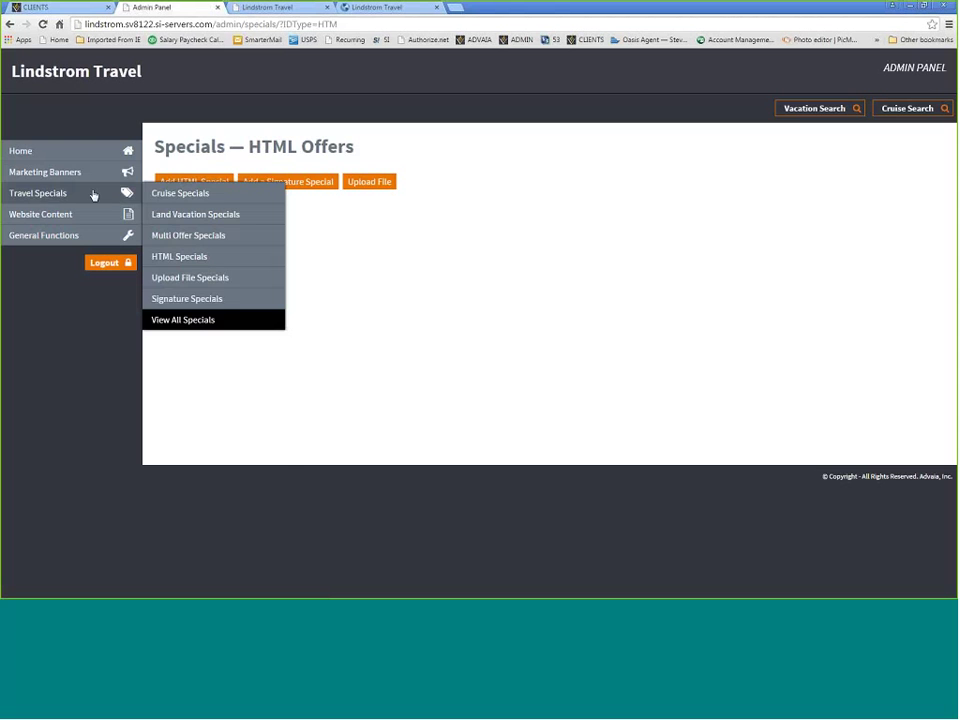
pyautogui.click(200, 188)
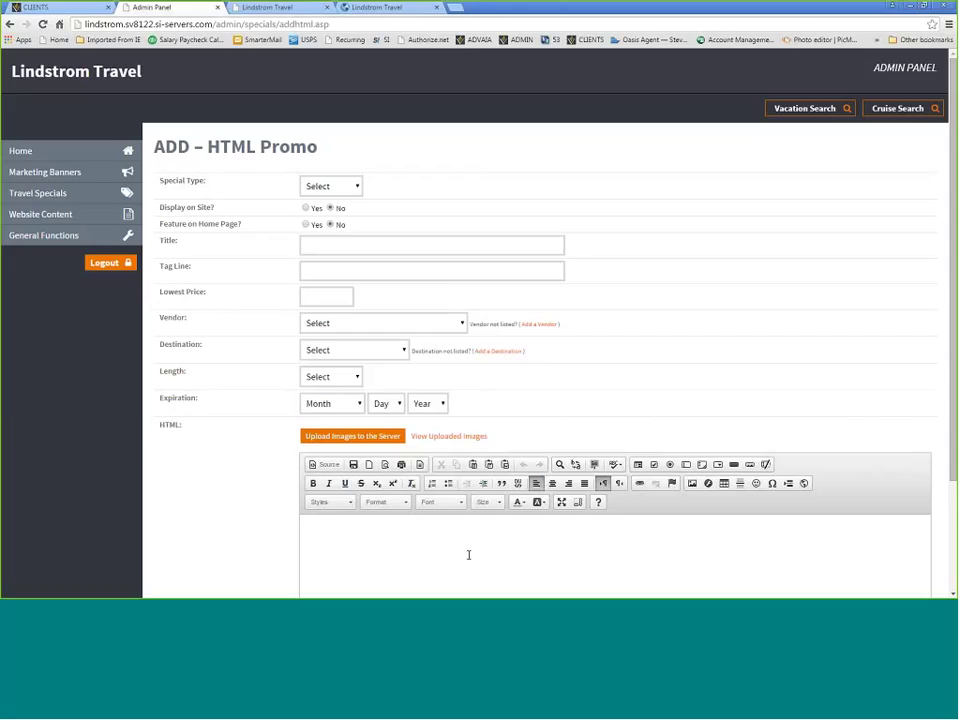
# Step: Switch to Internet Explorer, go back from the Oceania article to the Signature promotions list, and return to the HTML promo form
pyautogui.hotkey('alt', 'Tab')
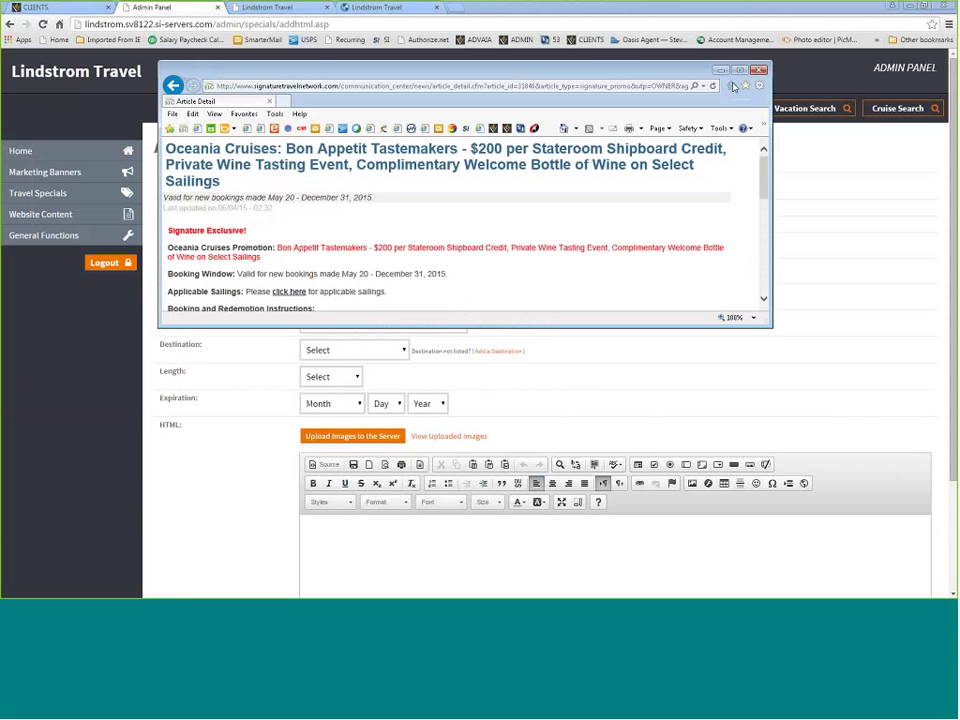
pyautogui.click(740, 71)
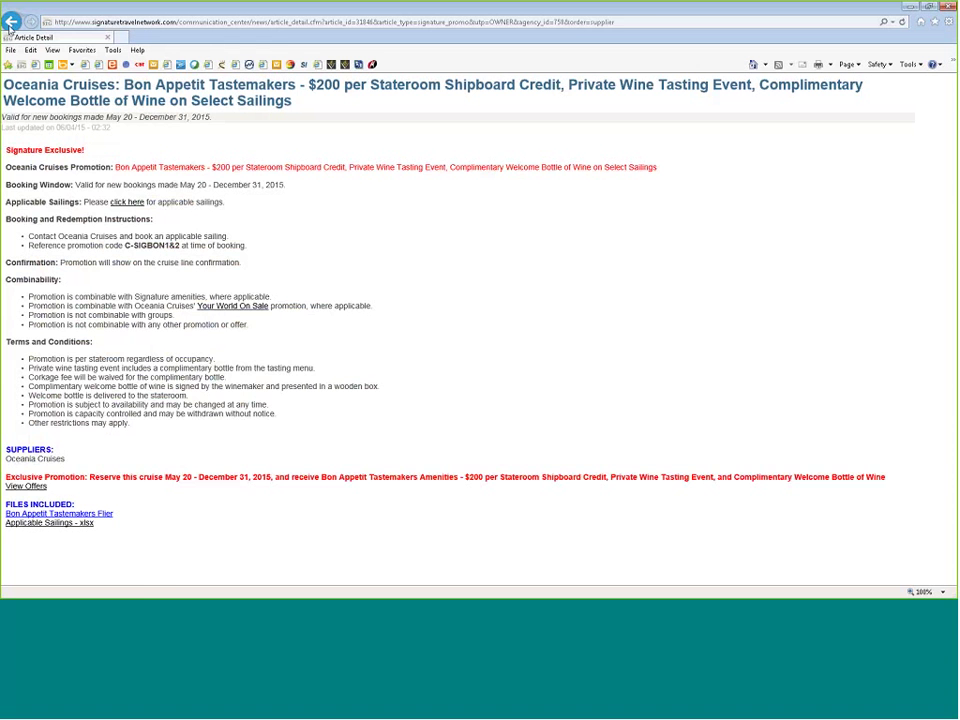
pyautogui.click(11, 22)
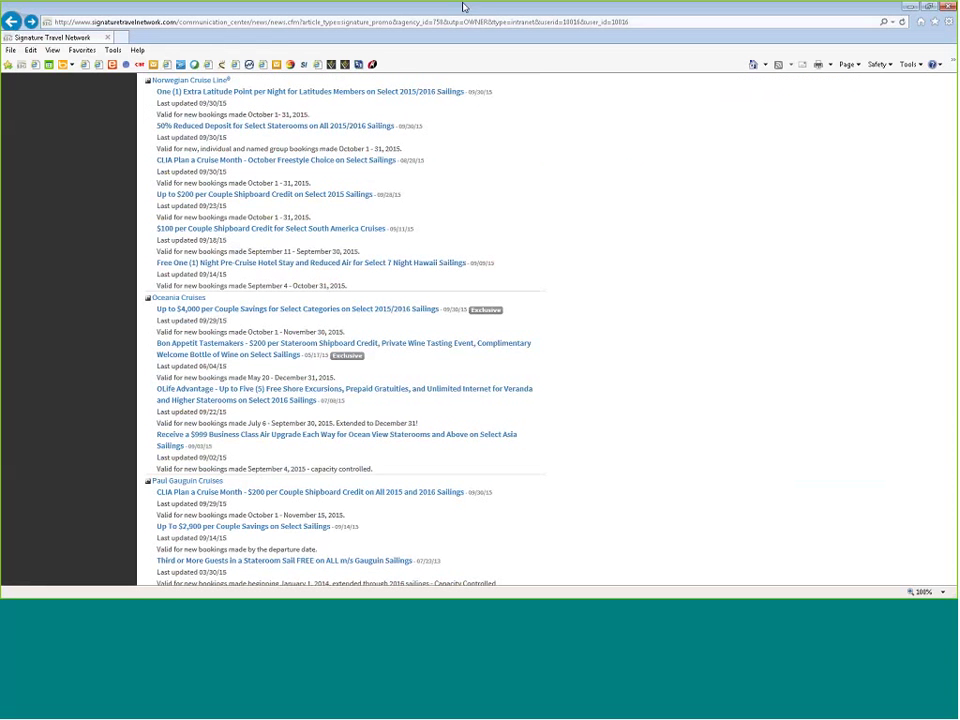
pyautogui.click(916, 7)
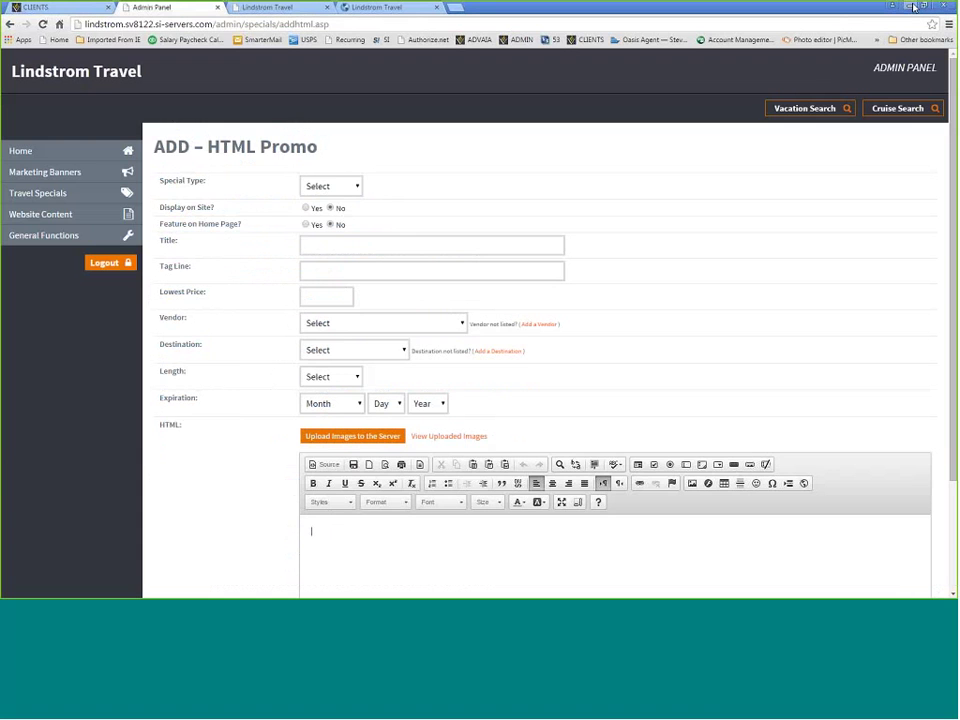
# Step: Examine the HTML editor's italic, text color, font size and font options
pyautogui.scroll(-3, 369, 534)
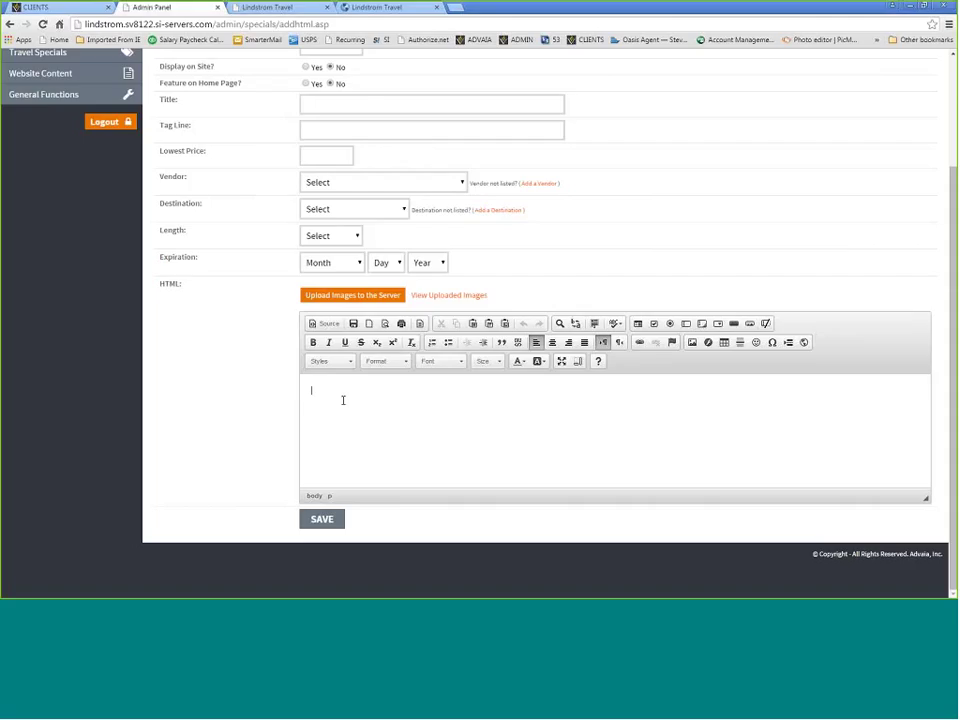
pyautogui.click(331, 345)
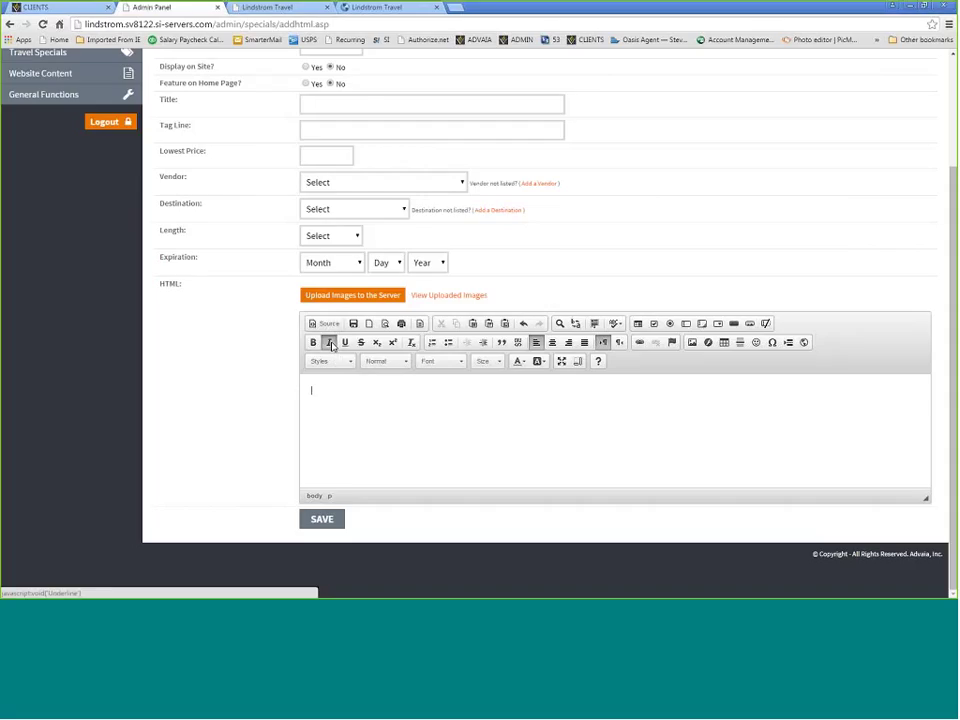
pyautogui.click(518, 362)
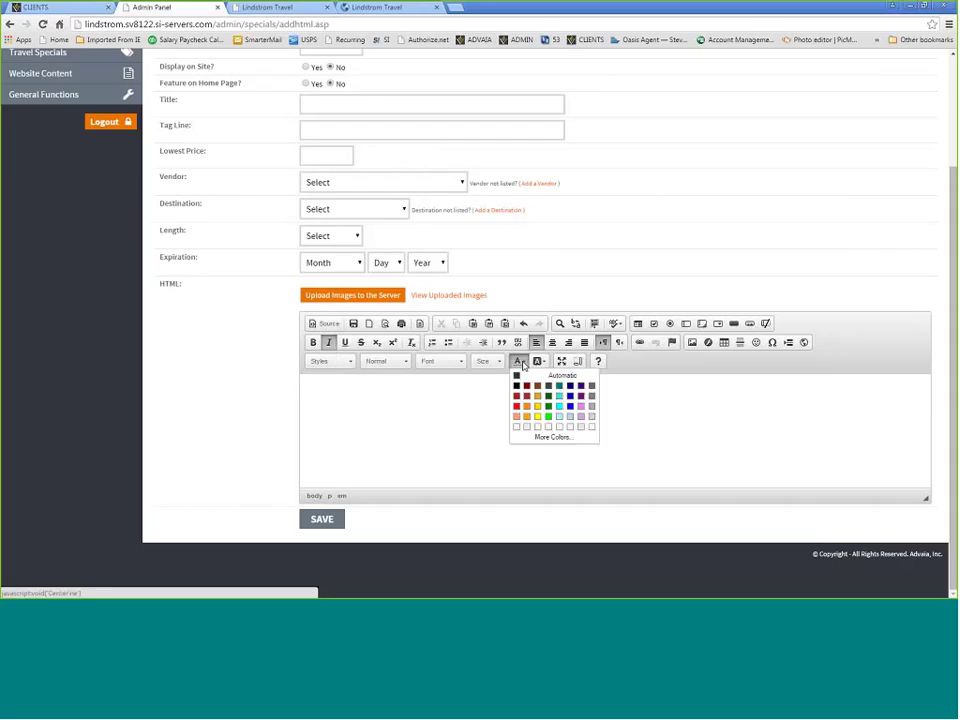
pyautogui.click(501, 364)
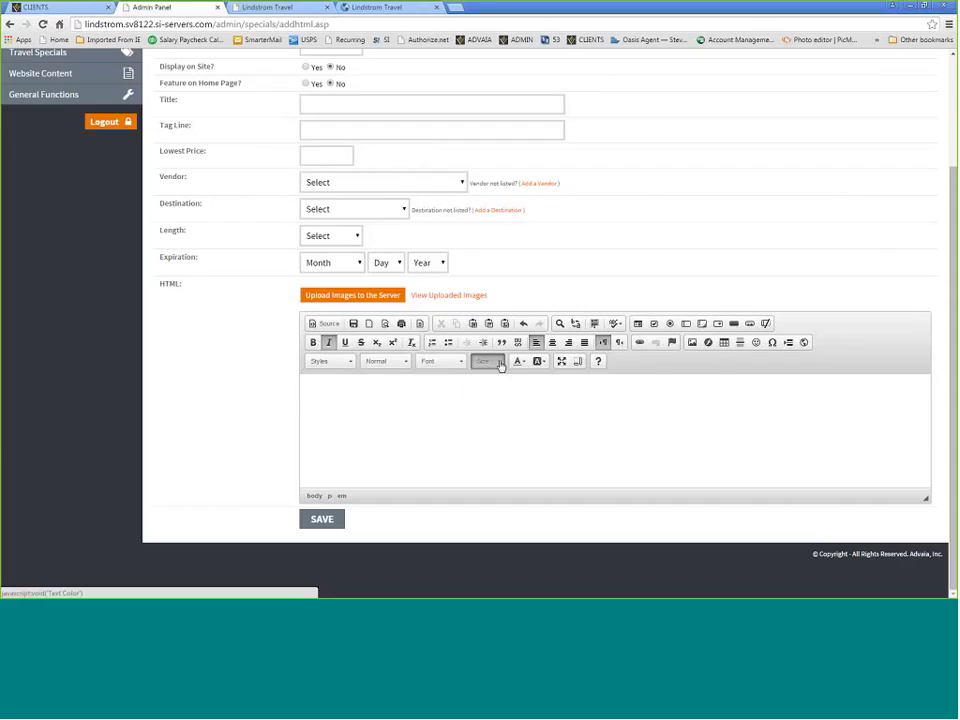
pyautogui.click(461, 363)
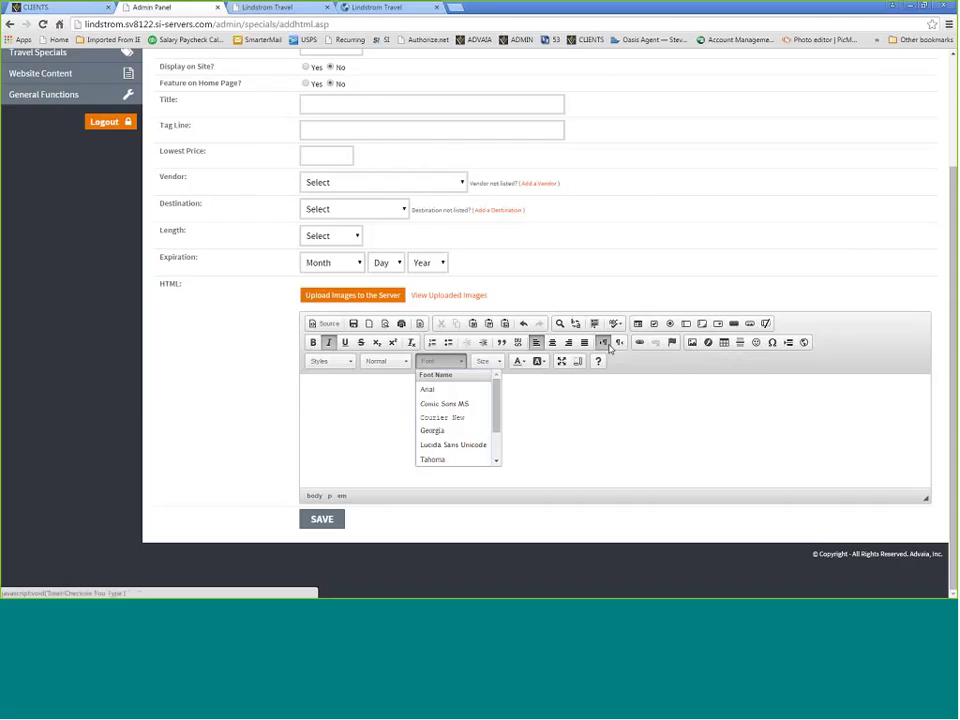
pyautogui.click(562, 421)
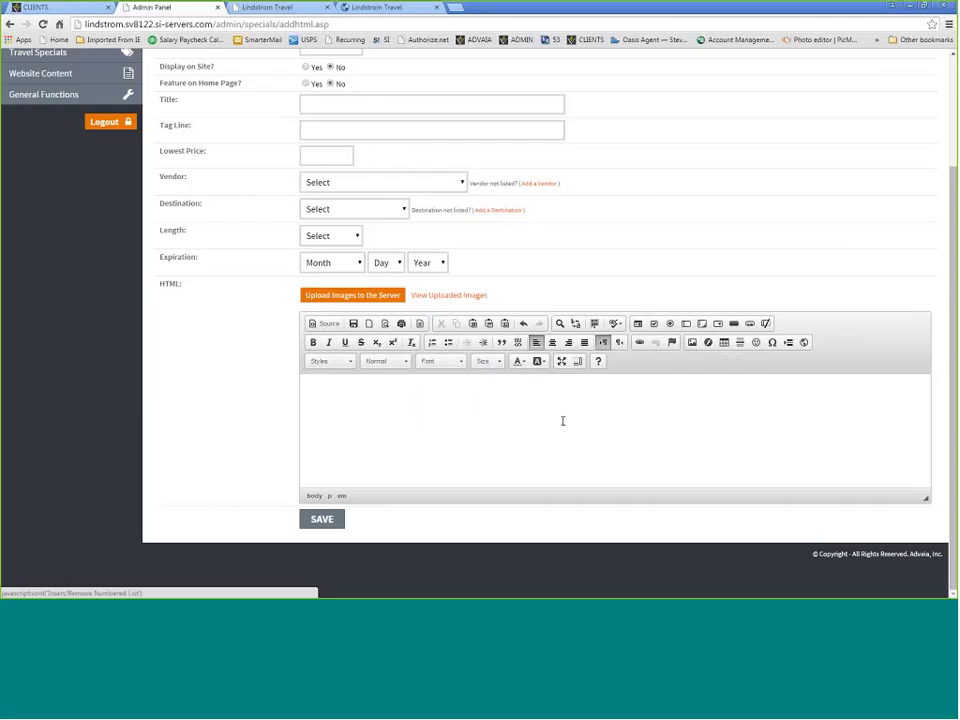
pyautogui.click(416, 394)
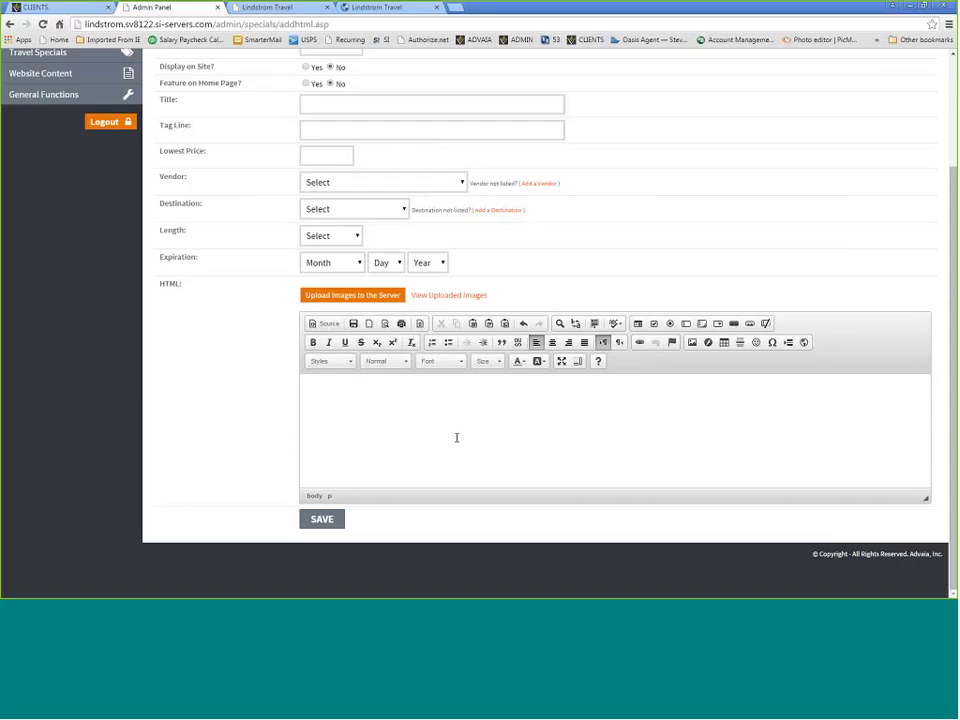
# Step: Enter "Hello" in the body of the HTML promo's visual editor
pyautogui.click(324, 325)
pyautogui.click(324, 325)
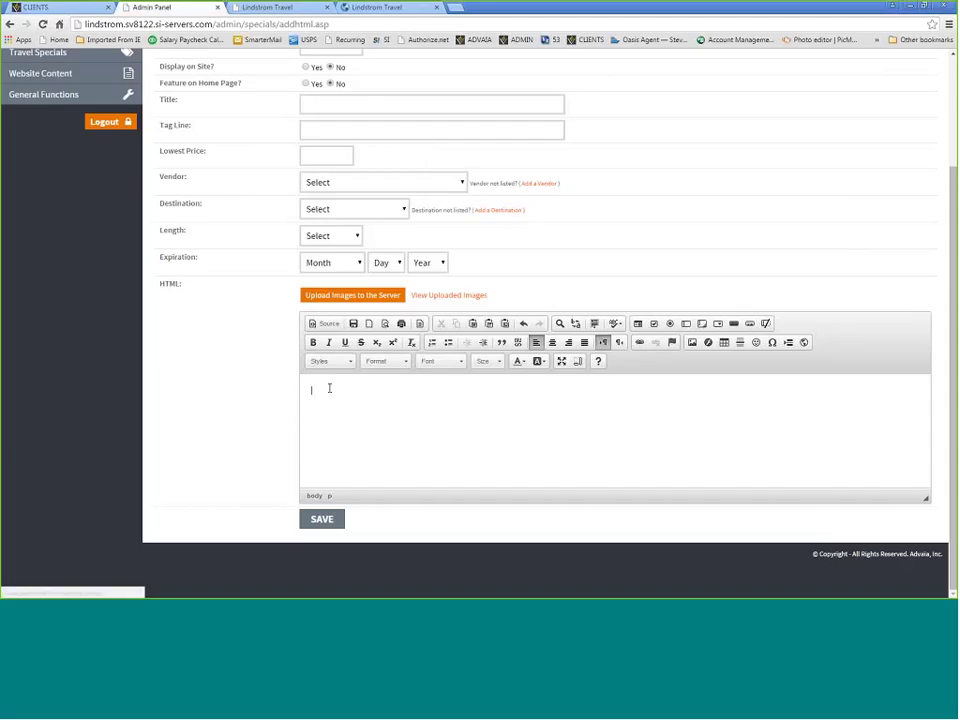
pyautogui.write('Hello')
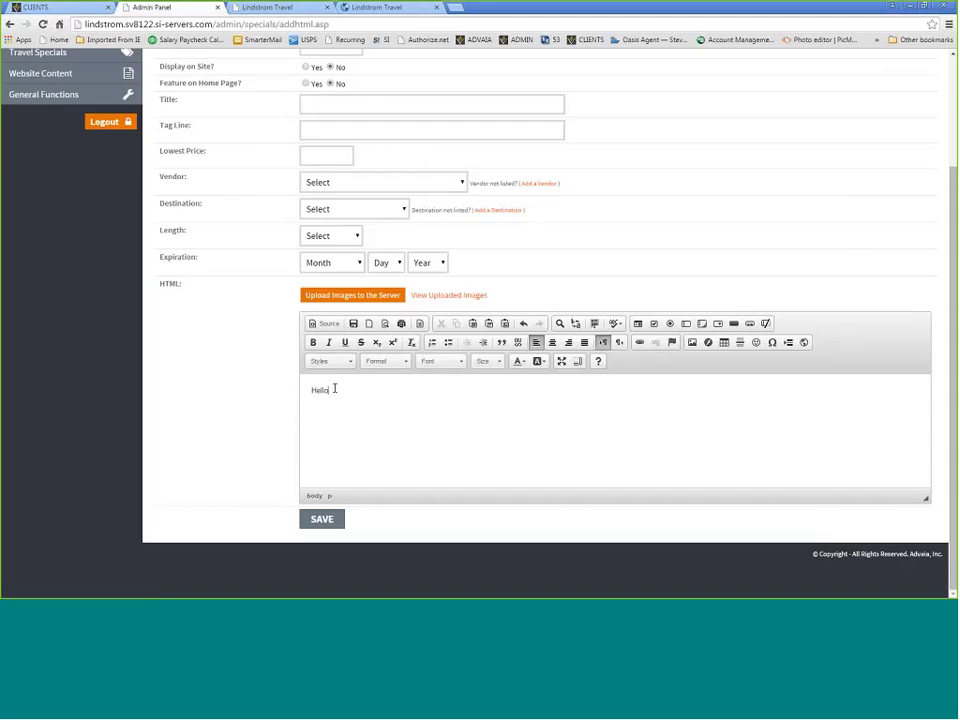
# Step: Compare the HTML source of the "Hello" paragraph with its formatted view, inspecting the paragraph tags around the text
pyautogui.click(324, 324)
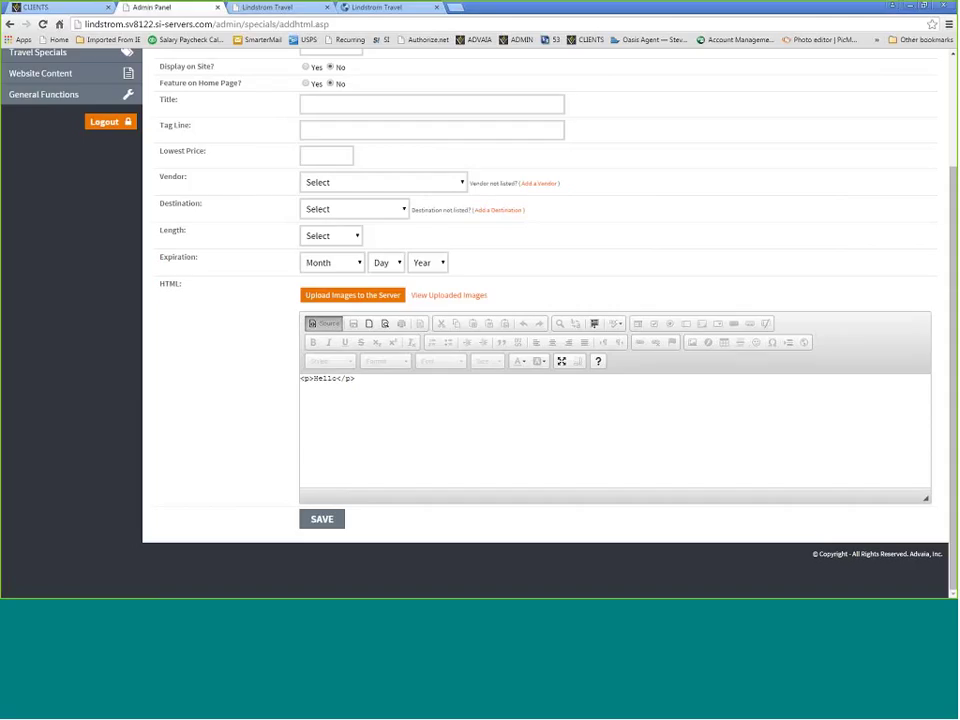
pyautogui.click(312, 395)
pyautogui.click(347, 380)
pyautogui.click(366, 385)
pyautogui.click(313, 379)
pyautogui.click(324, 323)
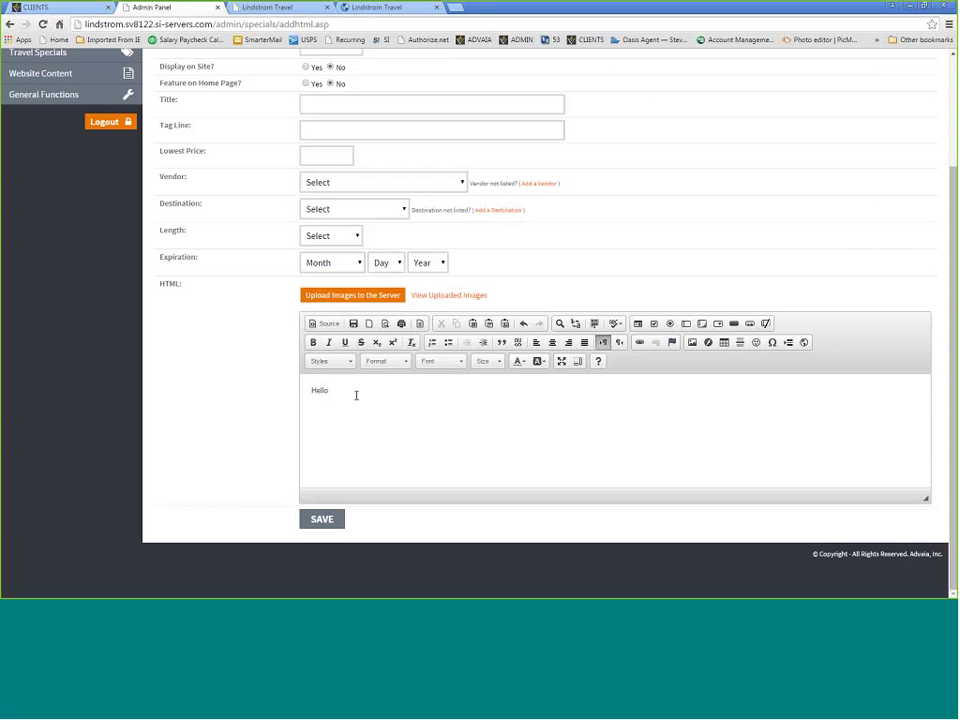
pyautogui.click(324, 323)
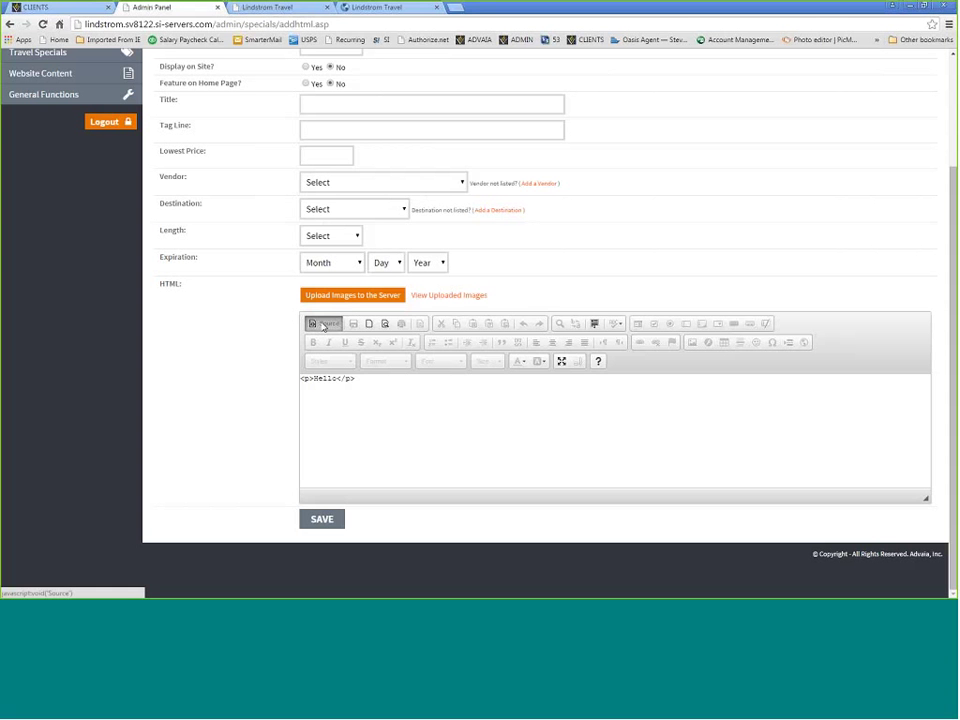
pyautogui.click(324, 323)
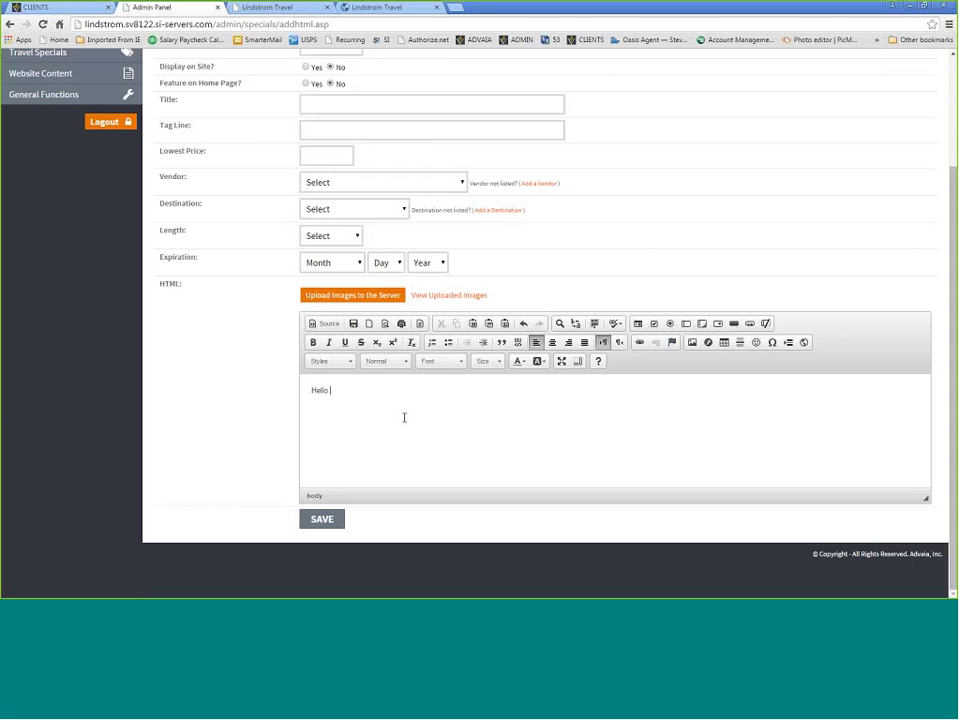
# Step: Continue the "Hello" text with "my name is" and the presenter's full name, and check the resulting HTML source
pyautogui.write('my name is Steve Trebon')
pyautogui.click(324, 323)
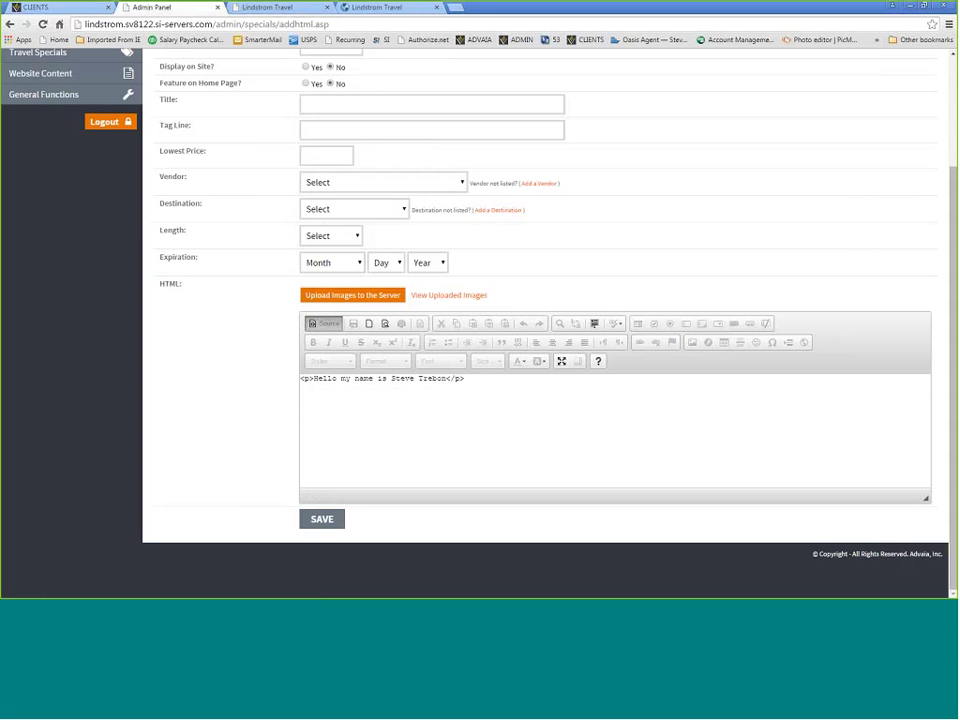
pyautogui.click(324, 323)
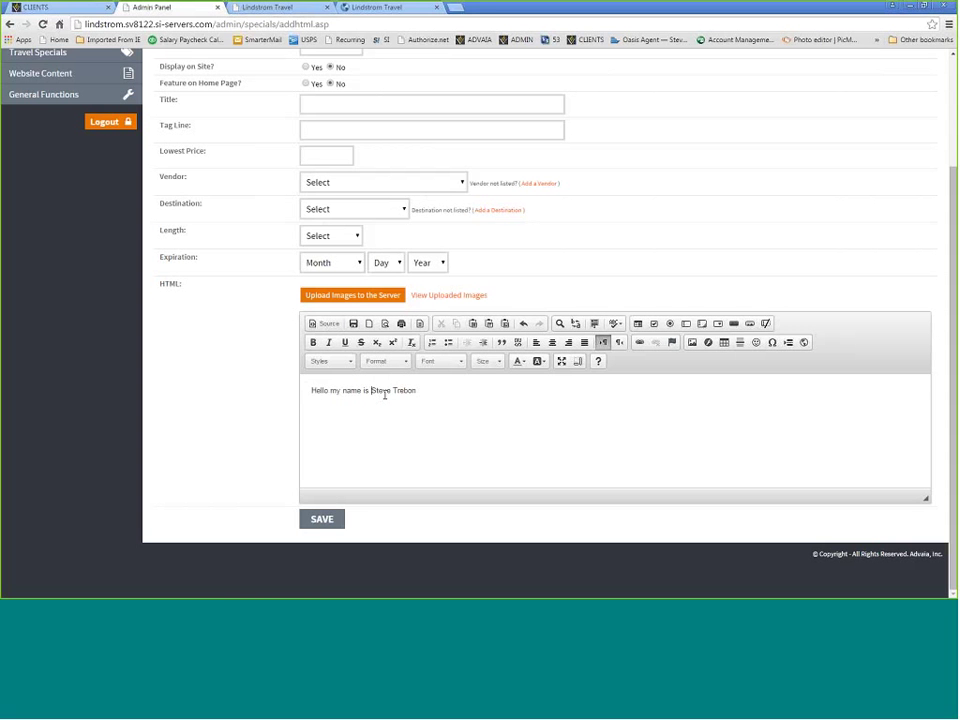
# Step: Format the full name in the greeting as bold, italic and underlined
pyautogui.hotkey('shift', 'End')
pyautogui.click(314, 344)
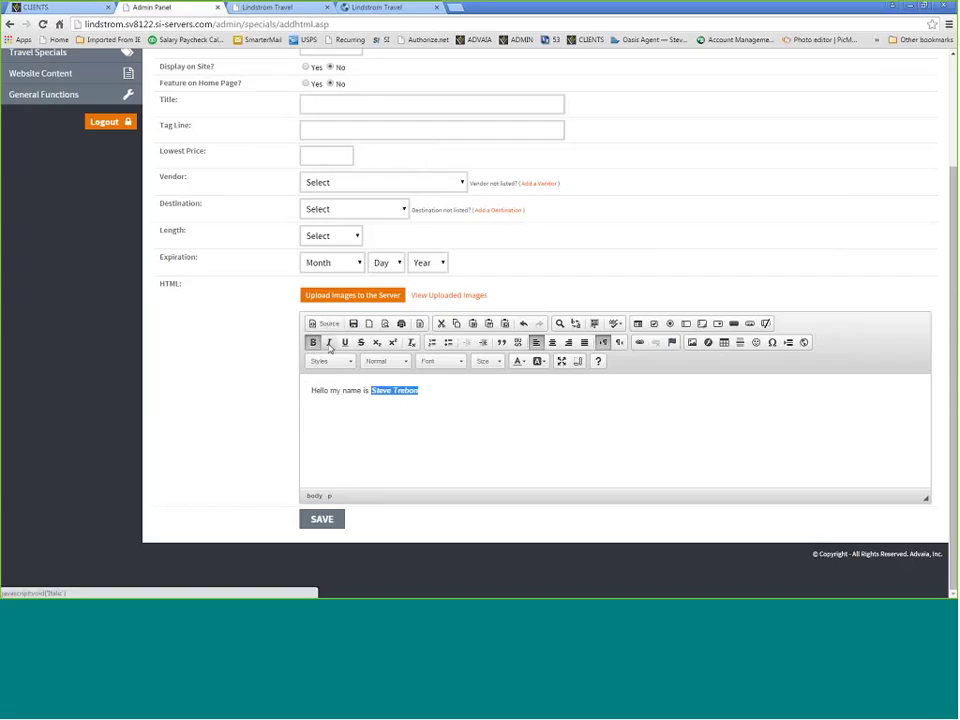
pyautogui.click(329, 344)
pyautogui.hotkey('ctrl', 'u')
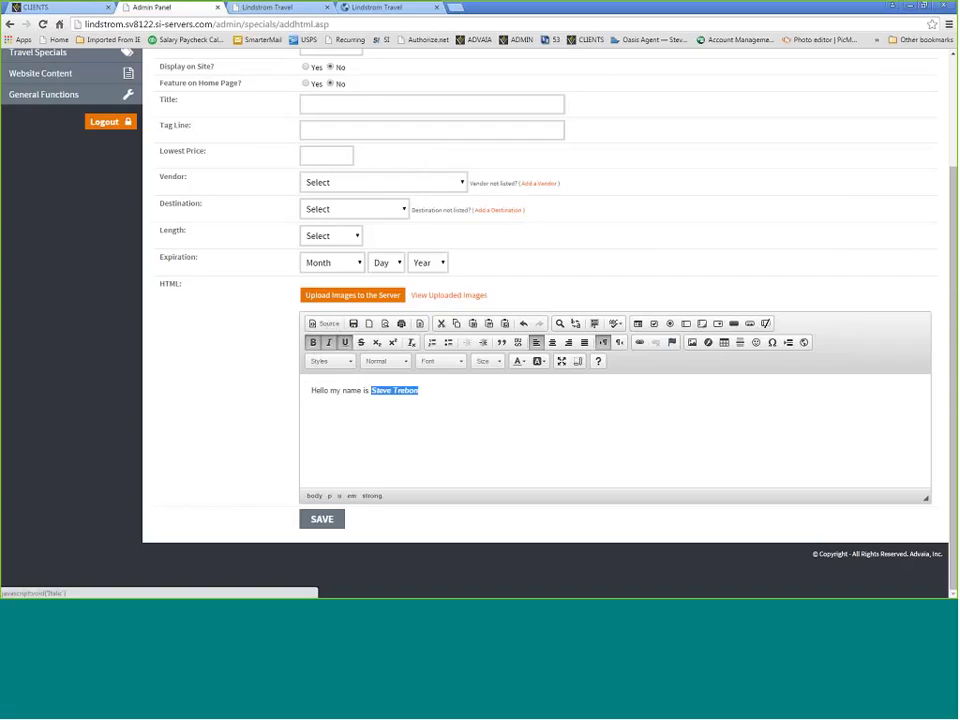
# Step: Set the full name's font size to 22 and compare its HTML source with the formatted view
pyautogui.click(384, 392)
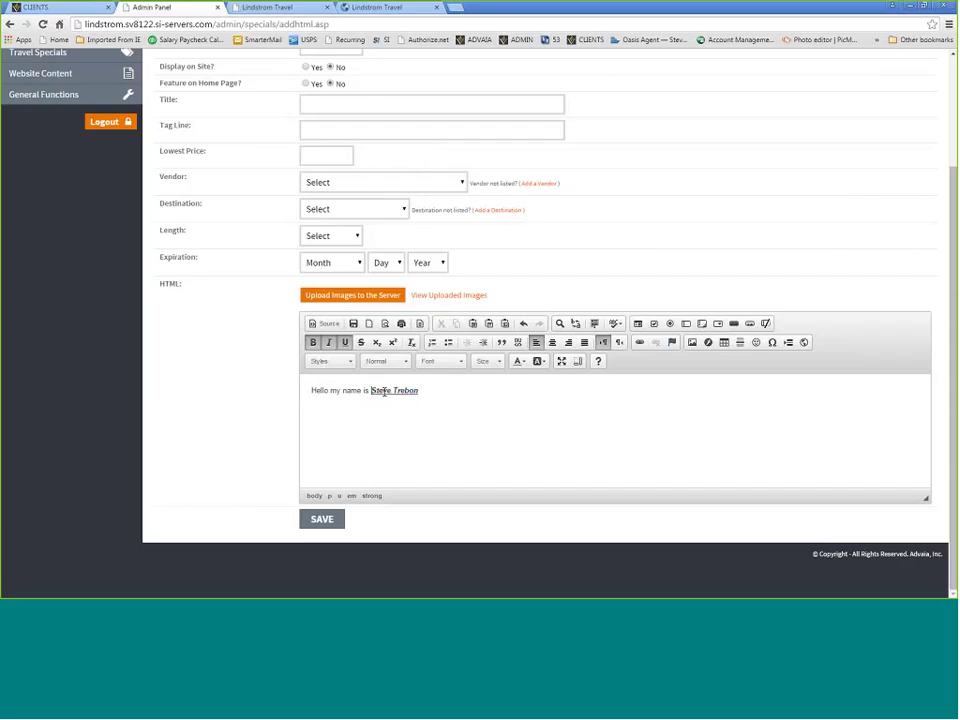
pyautogui.moveTo(371, 391); pyautogui.dragTo(418, 391)
pyautogui.click(500, 362)
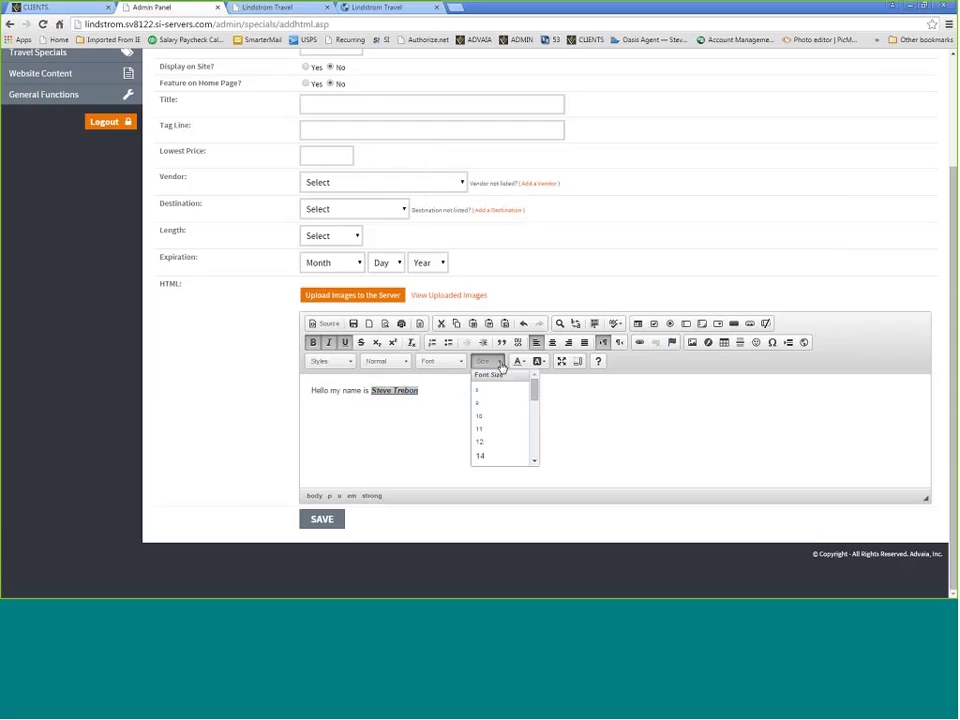
pyautogui.scroll(-3, 539, 453)
pyautogui.click(491, 440)
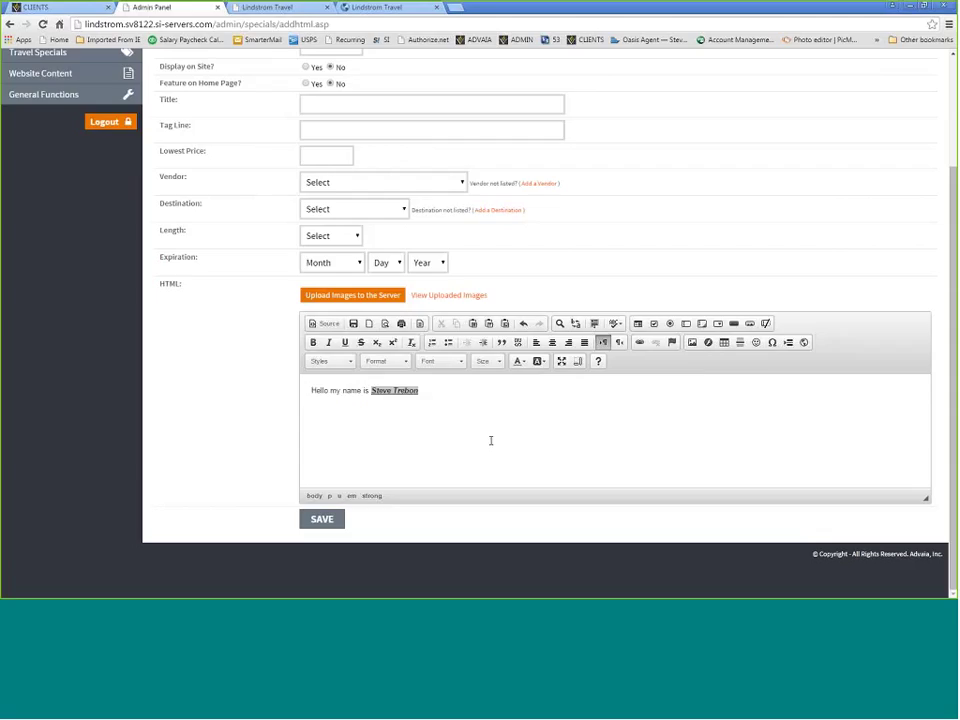
pyautogui.click(316, 324)
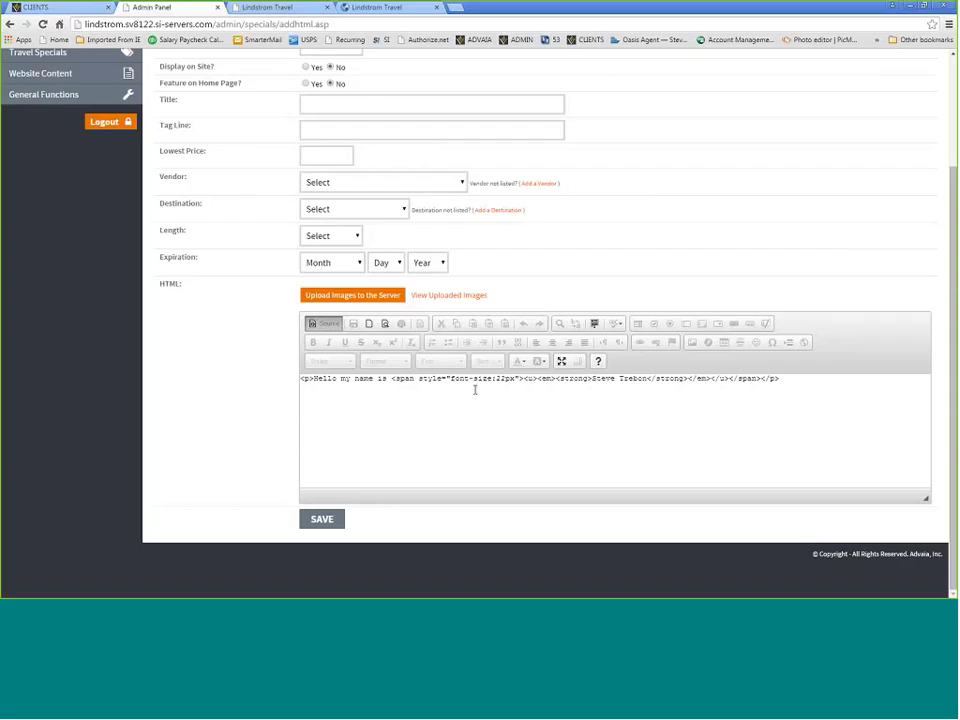
pyautogui.click(320, 325)
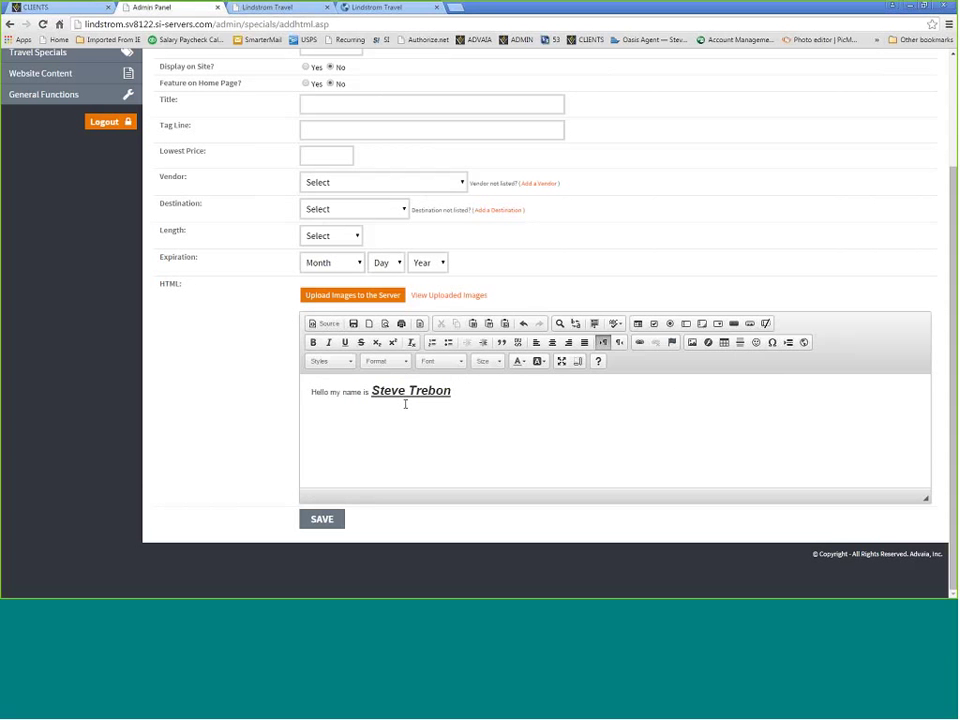
# Step: Insert a centered table with 3 rows, 6 columns and 100% width on a new line below the greeting
pyautogui.click(467, 392)
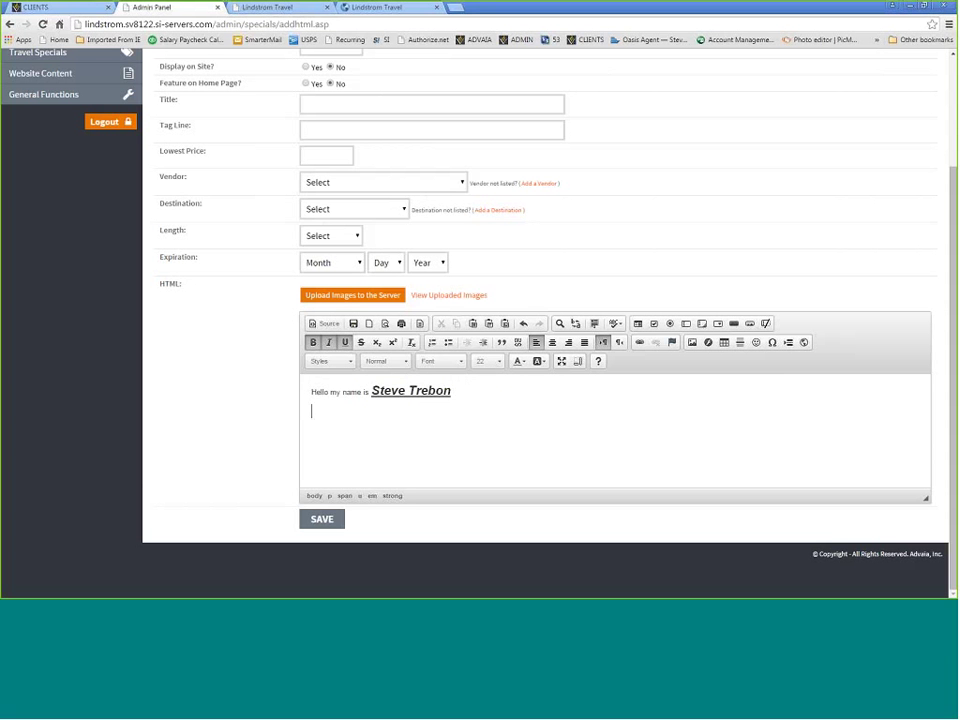
pyautogui.click(724, 342)
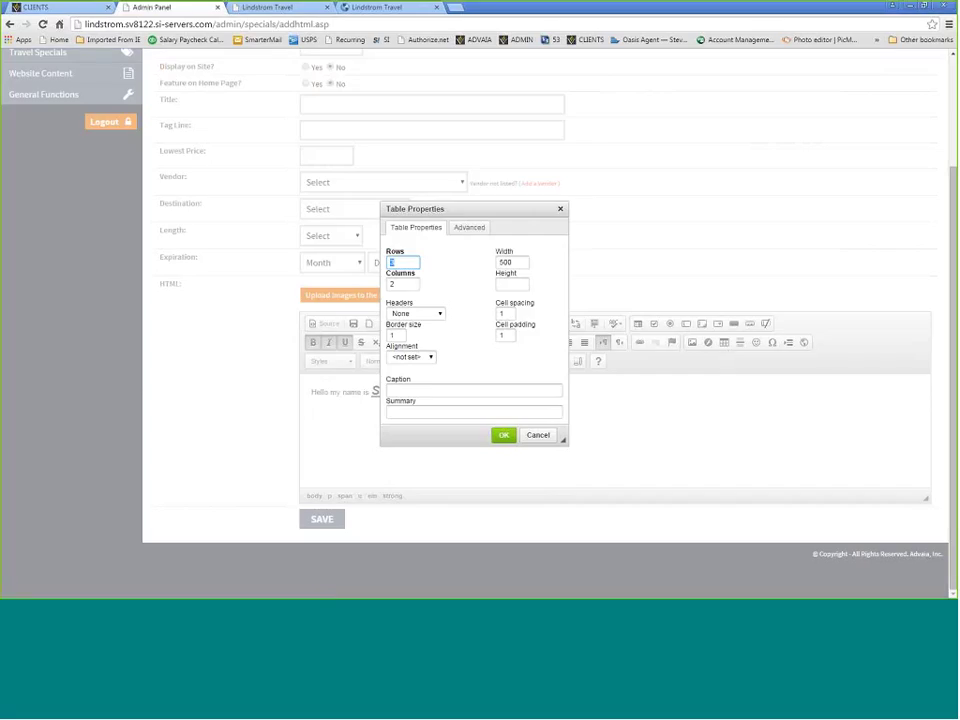
pyautogui.doubleClick(398, 284)
pyautogui.write('6')
pyautogui.click(430, 357)
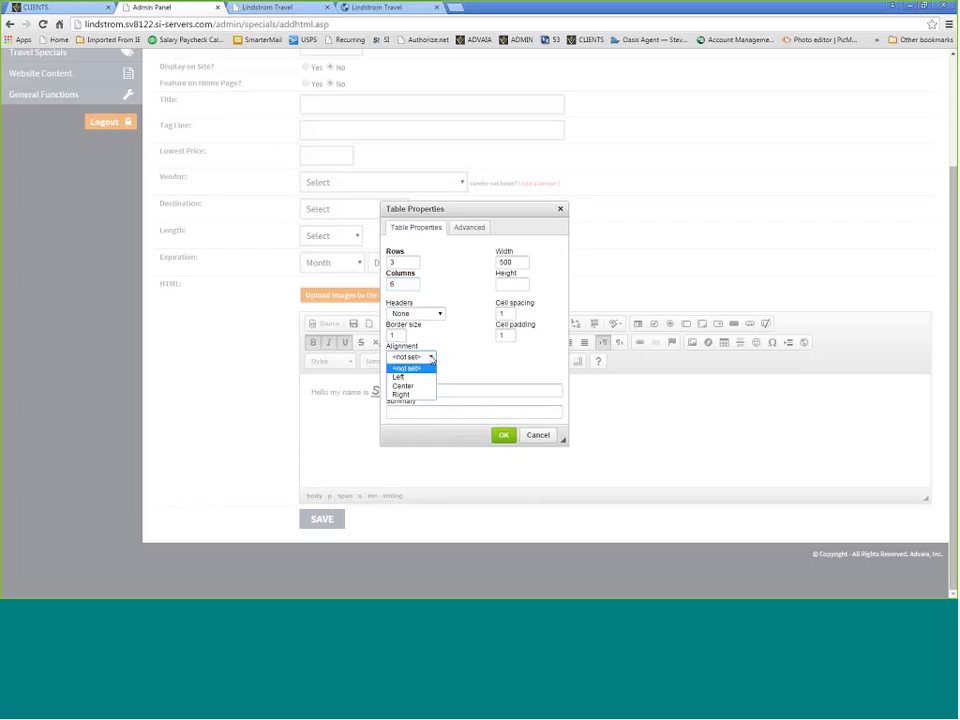
pyautogui.click(411, 385)
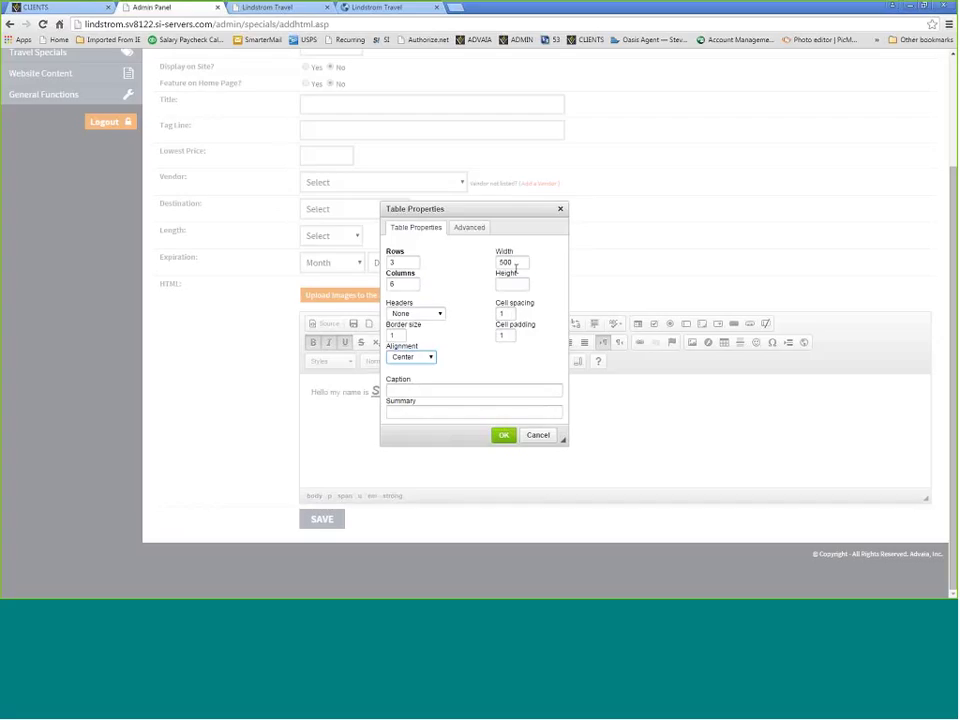
pyautogui.moveTo(515, 264); pyautogui.dragTo(489, 262)
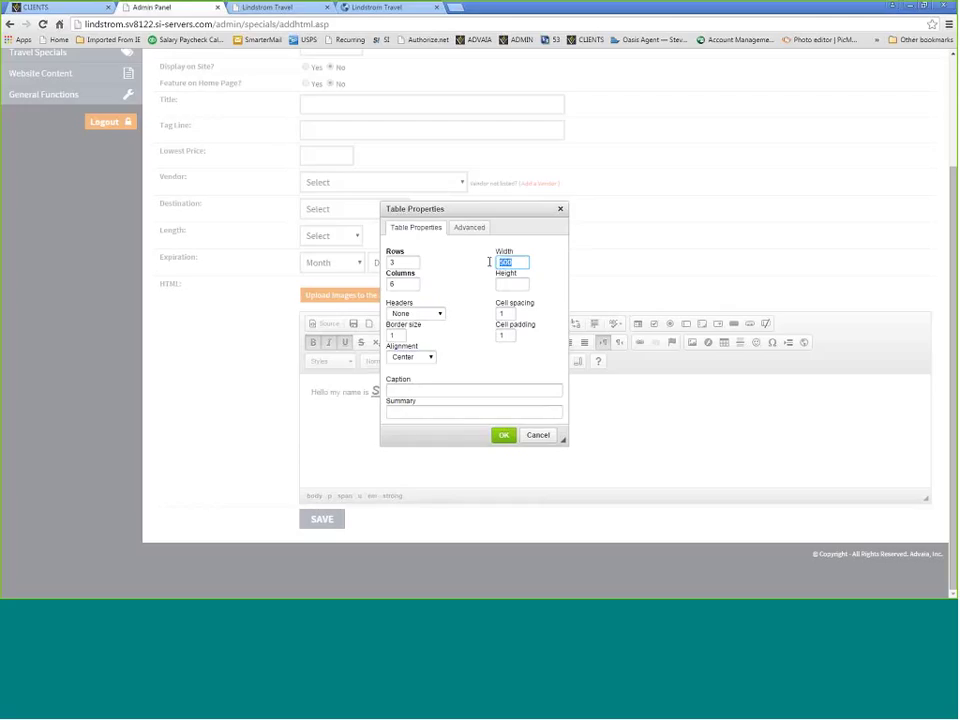
pyautogui.write('100%')
pyautogui.click(504, 435)
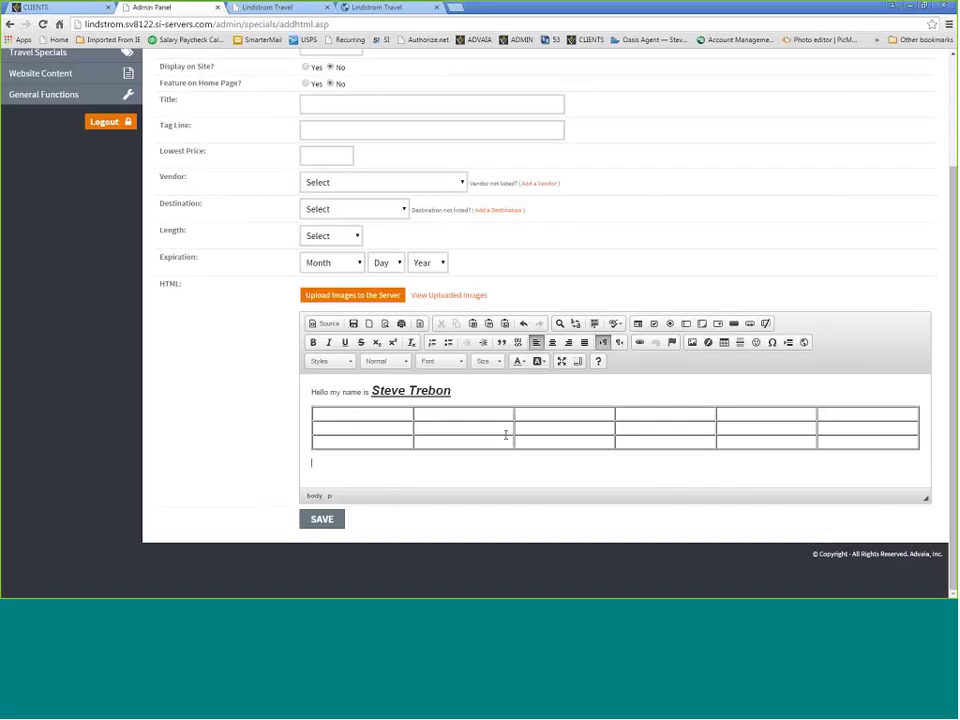
# Step: Enter "Date of Sailing" as a bold, centered heading in the first column of the table's top row
pyautogui.click(338, 413)
pyautogui.click(313, 342)
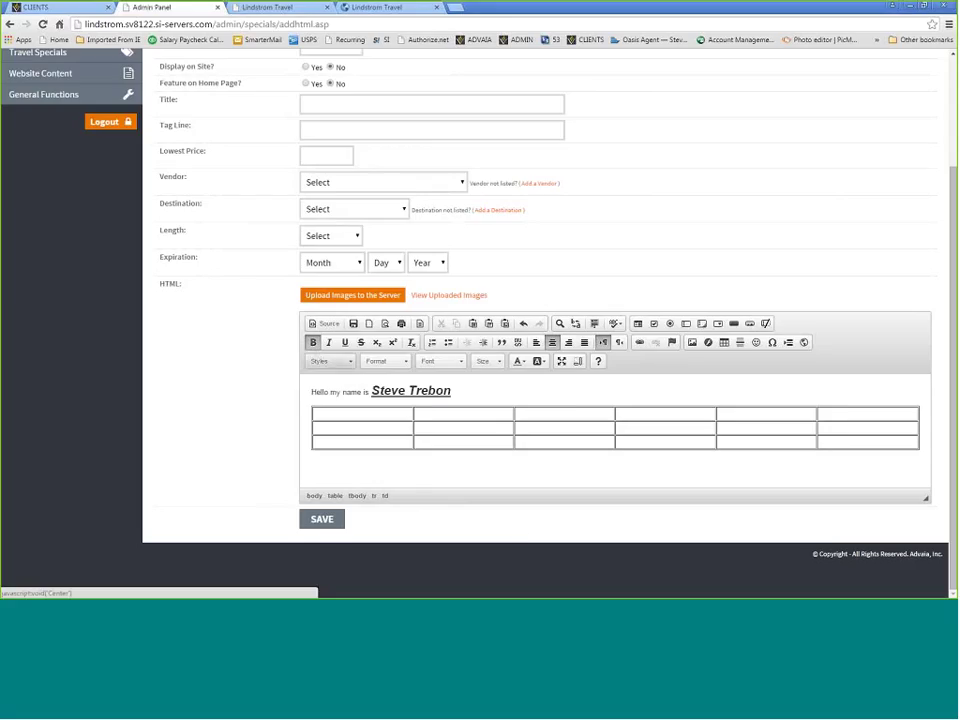
pyautogui.write('Date')
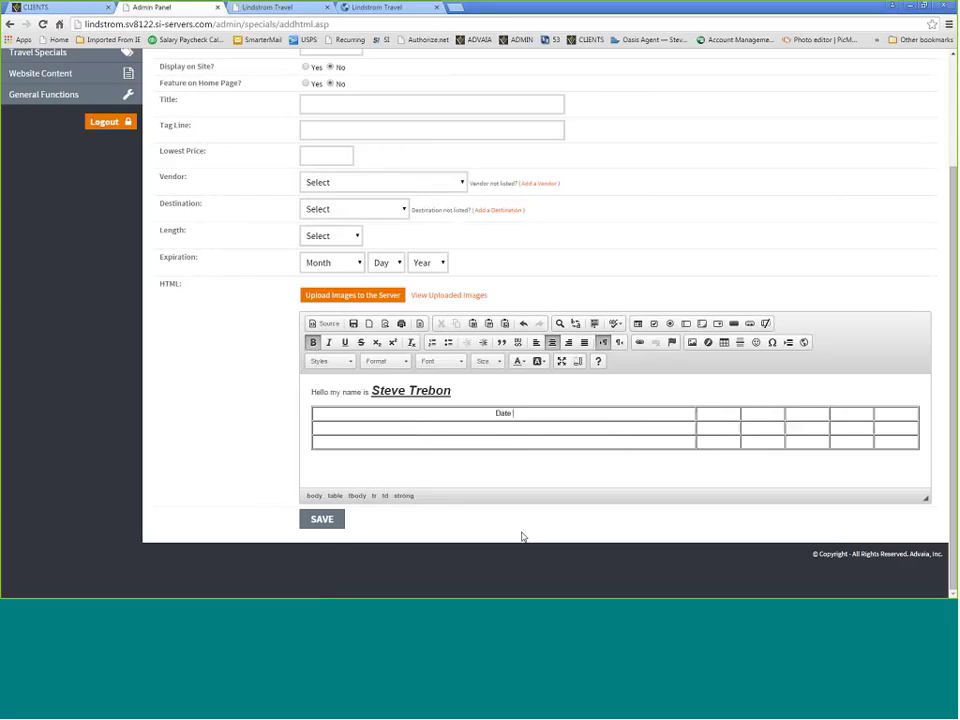
pyautogui.write(' of Sailin')
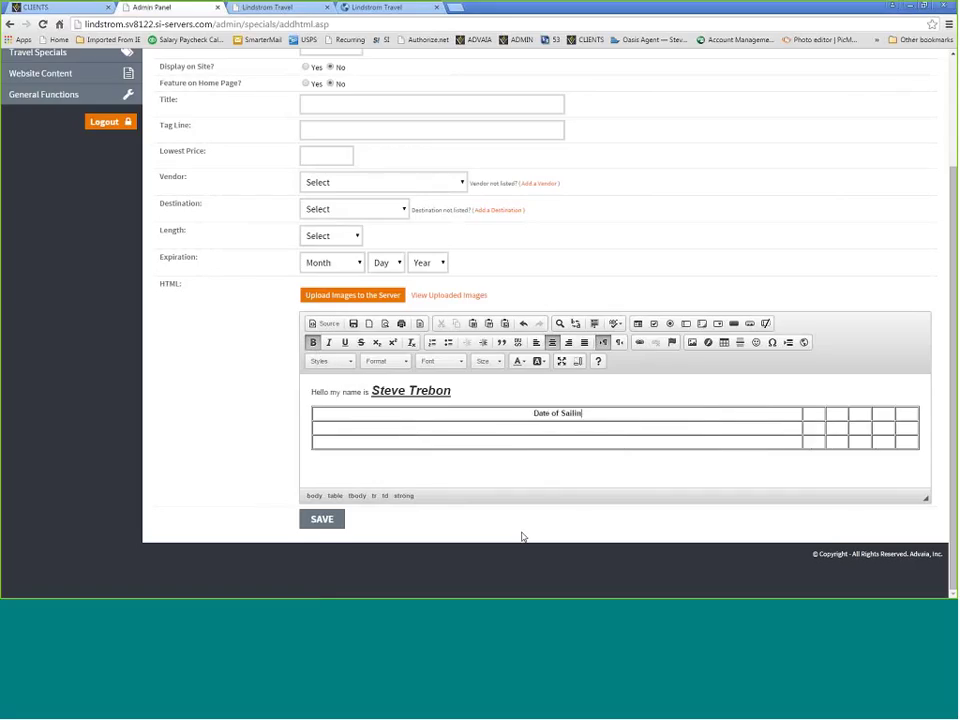
pyautogui.write('g')
# Step: Add "# Days" as a bold, centered heading in the table's second column
pyautogui.press('Tab')
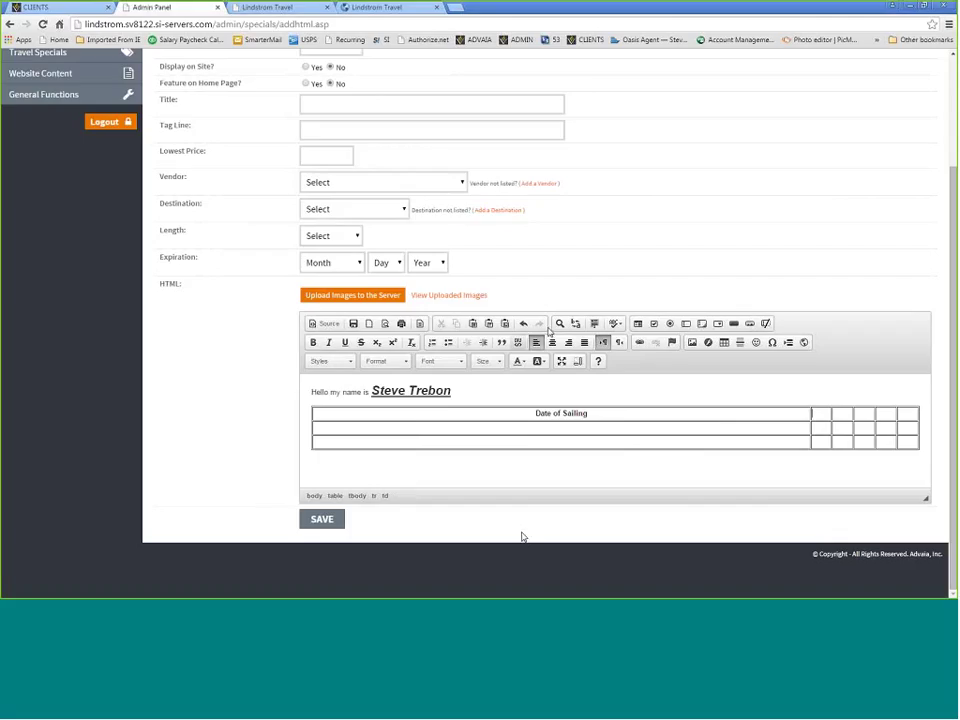
pyautogui.click(552, 343)
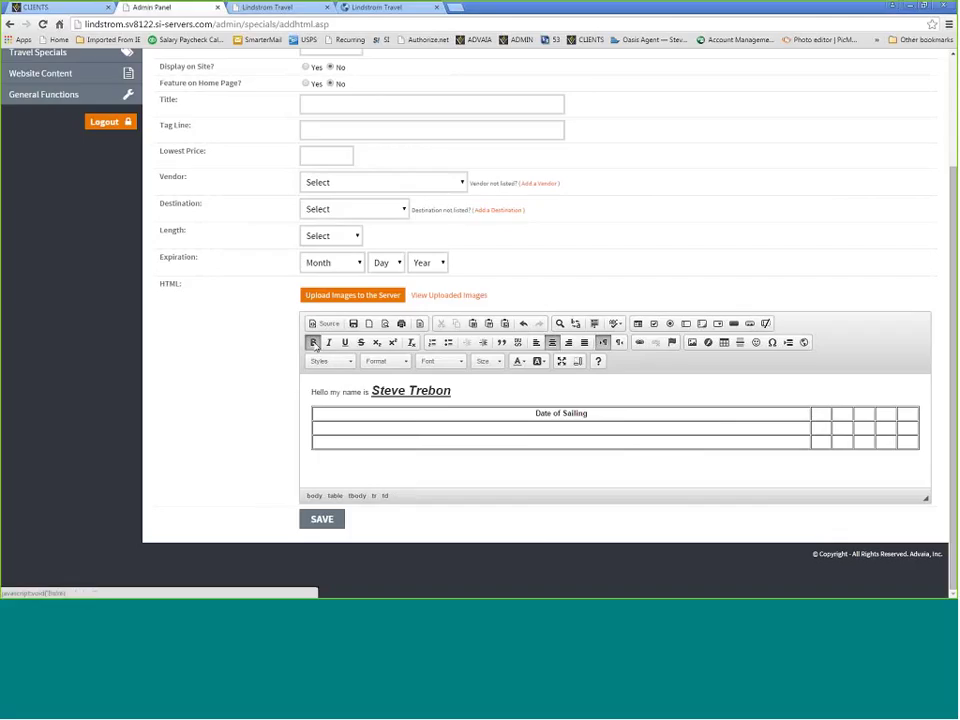
pyautogui.click(313, 343)
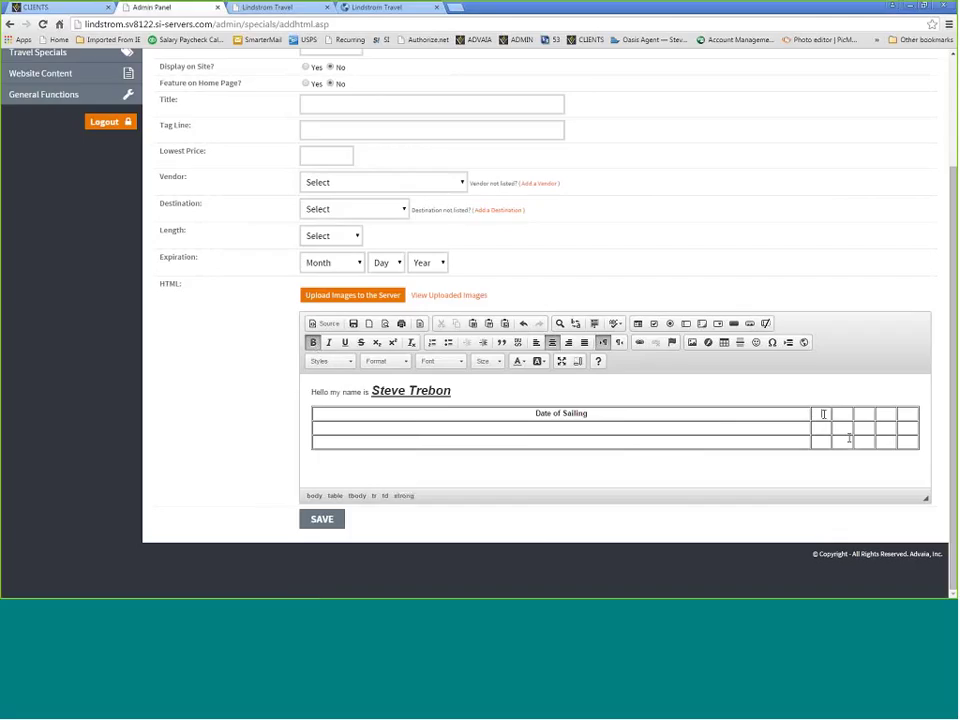
pyautogui.click(824, 414)
pyautogui.write('#')
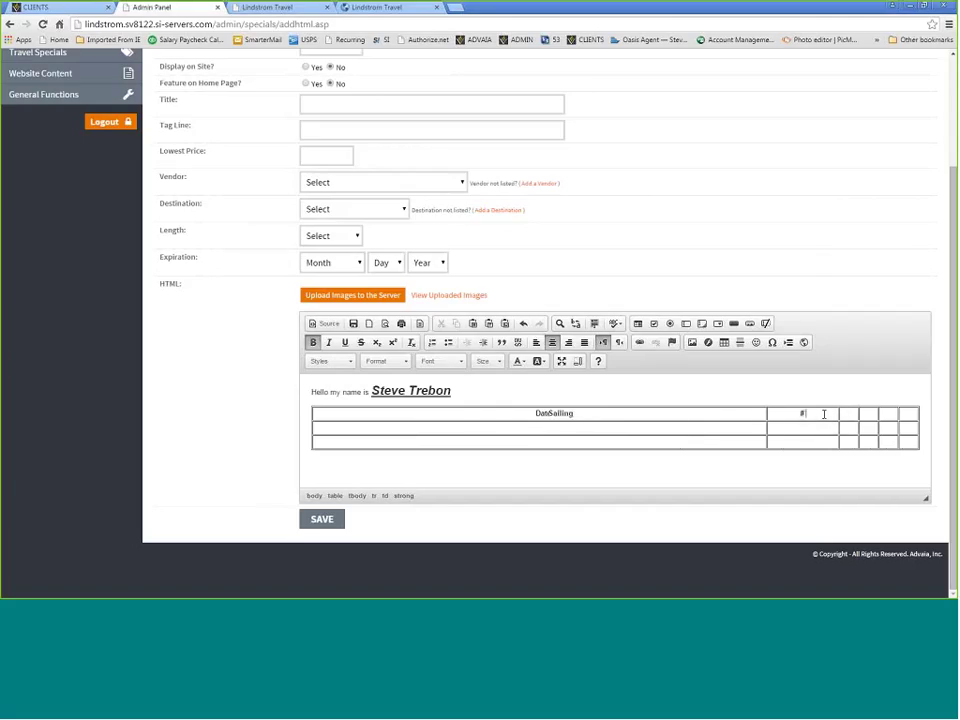
pyautogui.write(' Days')
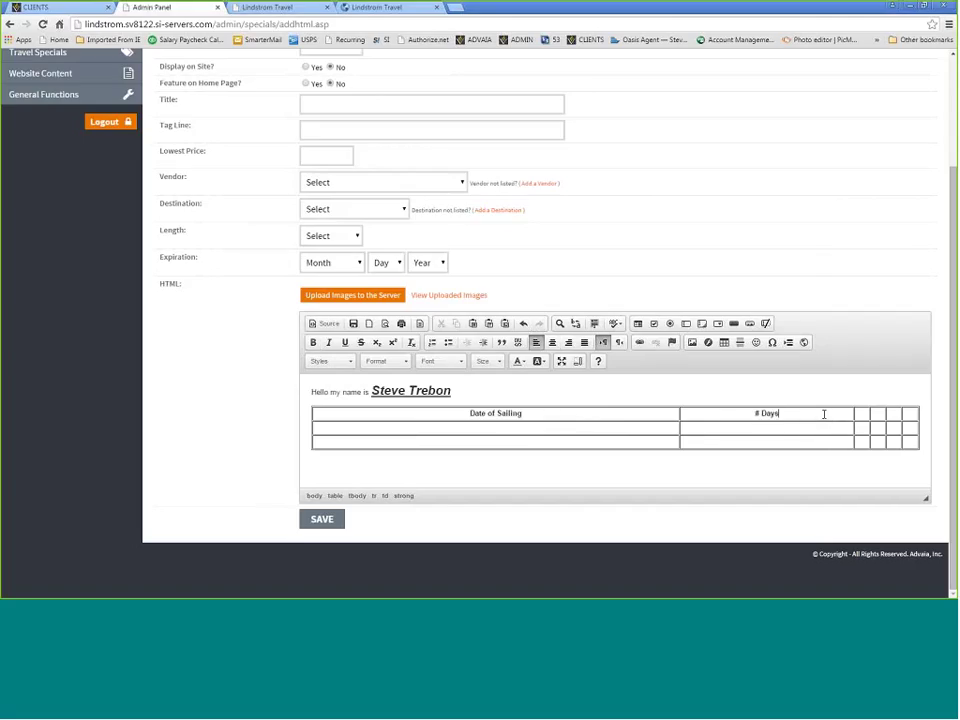
# Step: Add "Ship" as a bold, centered heading in the table's third column
pyautogui.press('Tab')
pyautogui.click(552, 342)
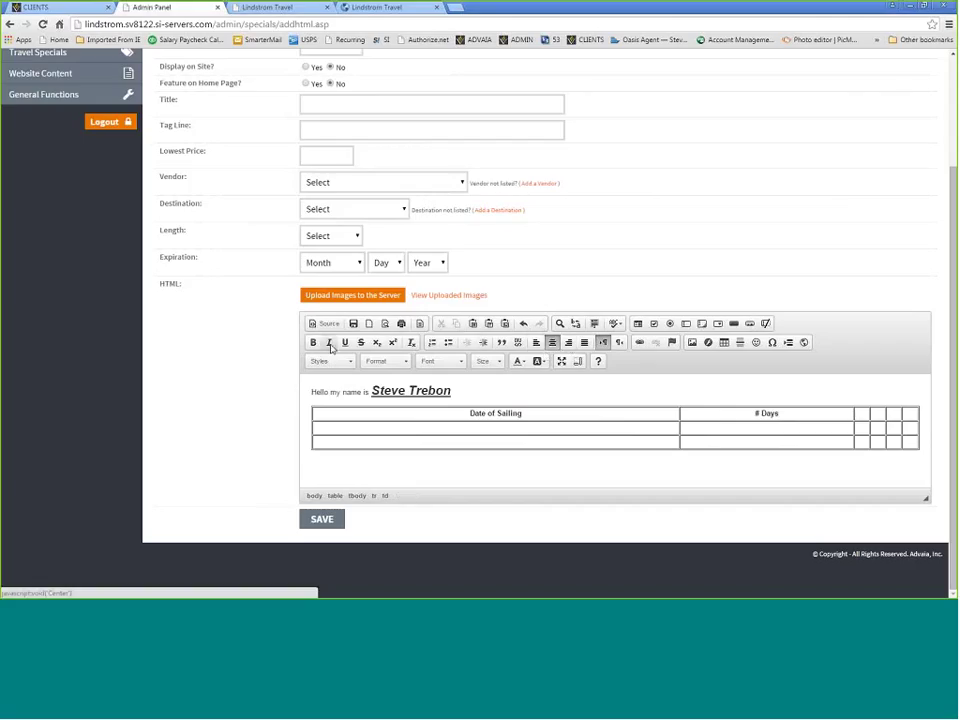
pyautogui.hotkey('ctrl', 'b')
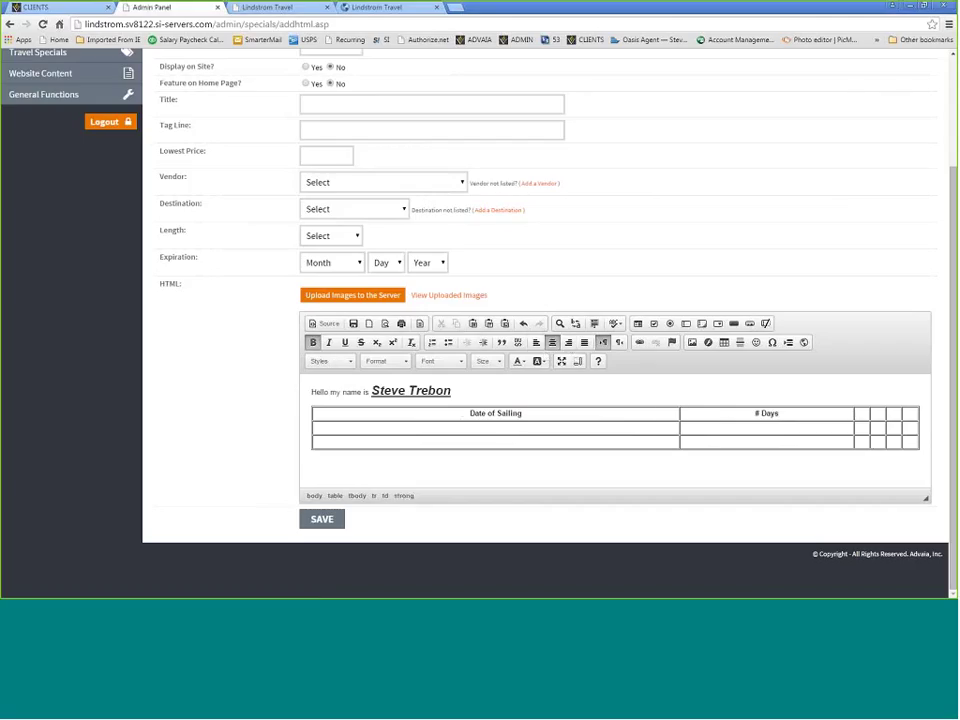
pyautogui.write('Ship')
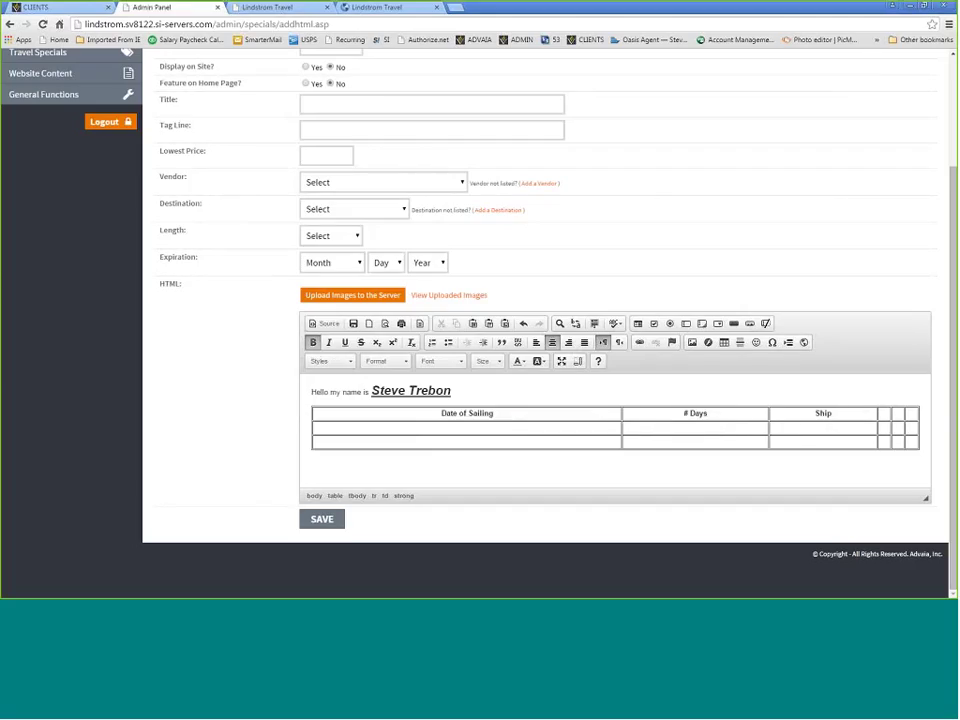
# Step: Add "Destination" as a bold, centered heading in the table's fourth column
pyautogui.press('Tab')
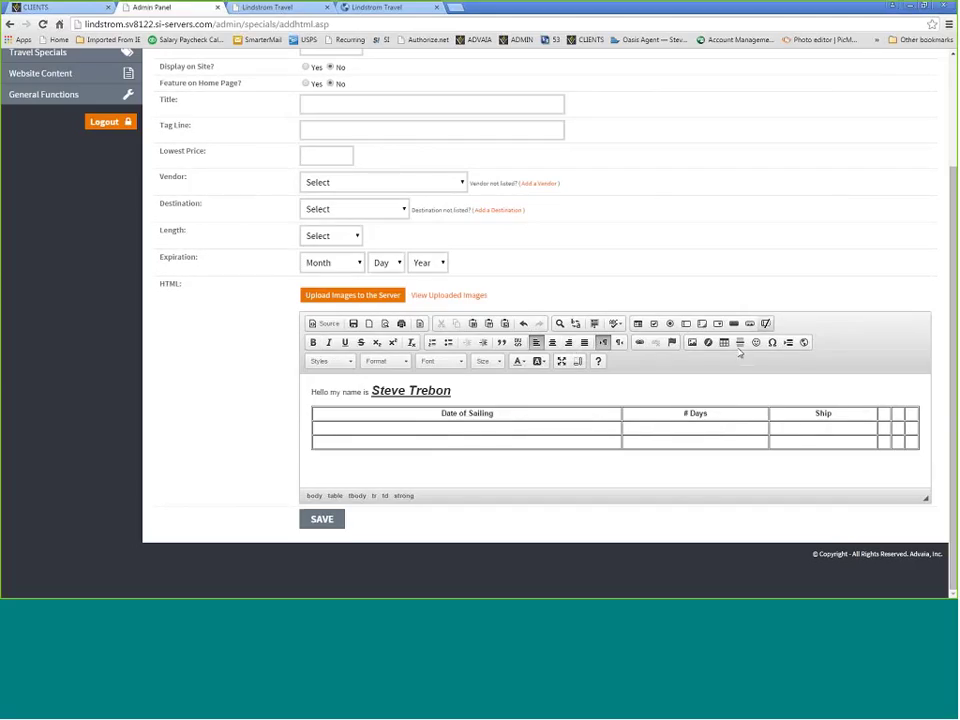
pyautogui.click(552, 342)
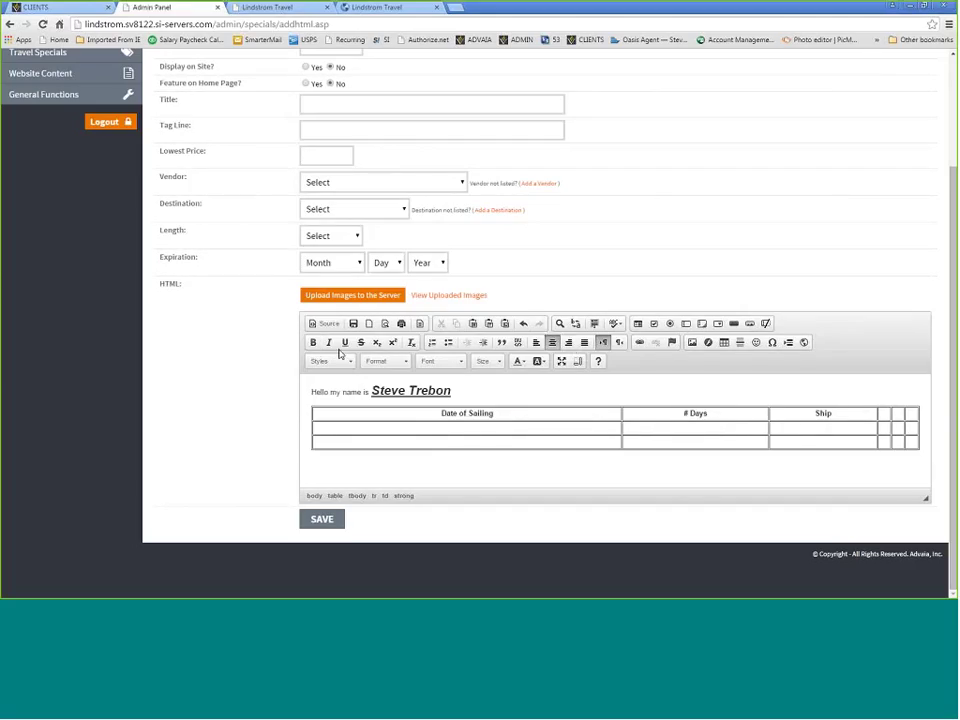
pyautogui.click(313, 342)
pyautogui.write('Desti')
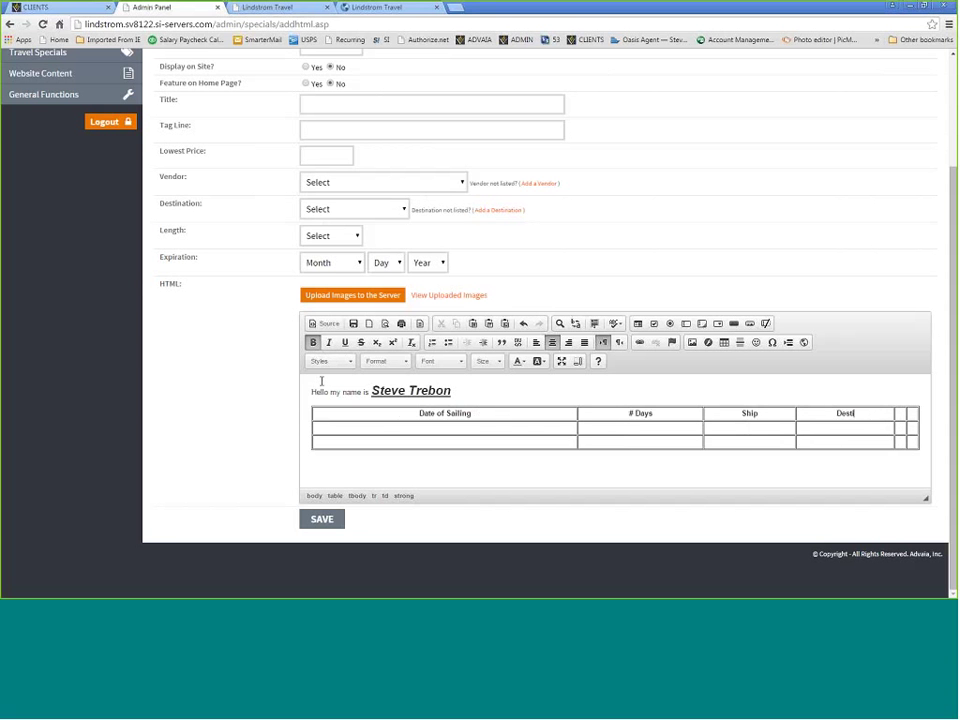
pyautogui.write('nation')
# Step: Add "Price" as a bold, centered heading in the table's fifth column
pyautogui.press('Tab')
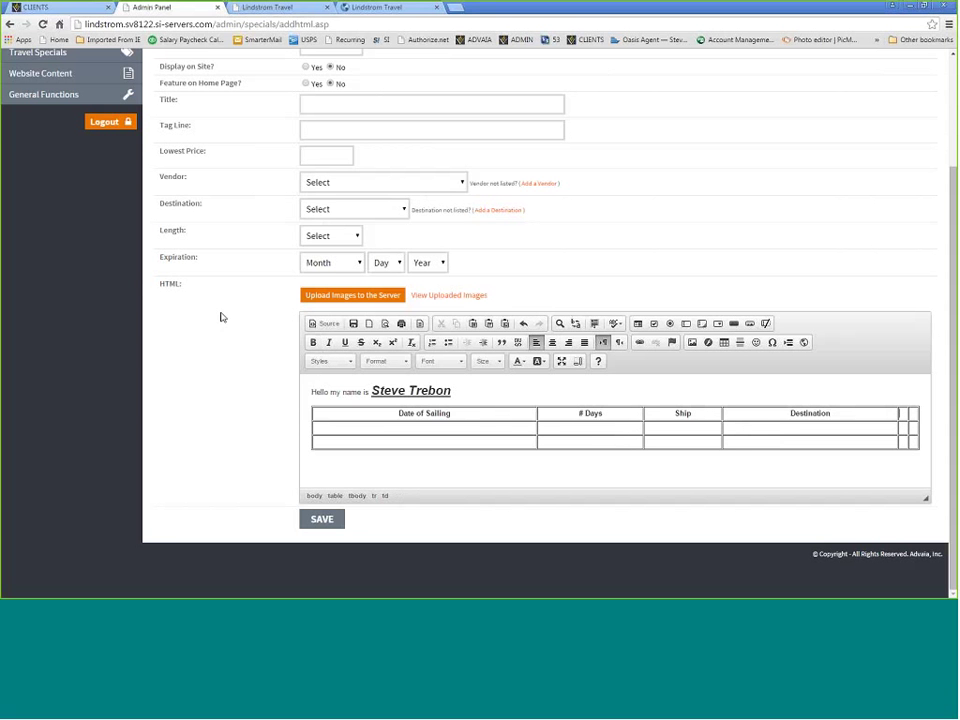
pyautogui.click(553, 344)
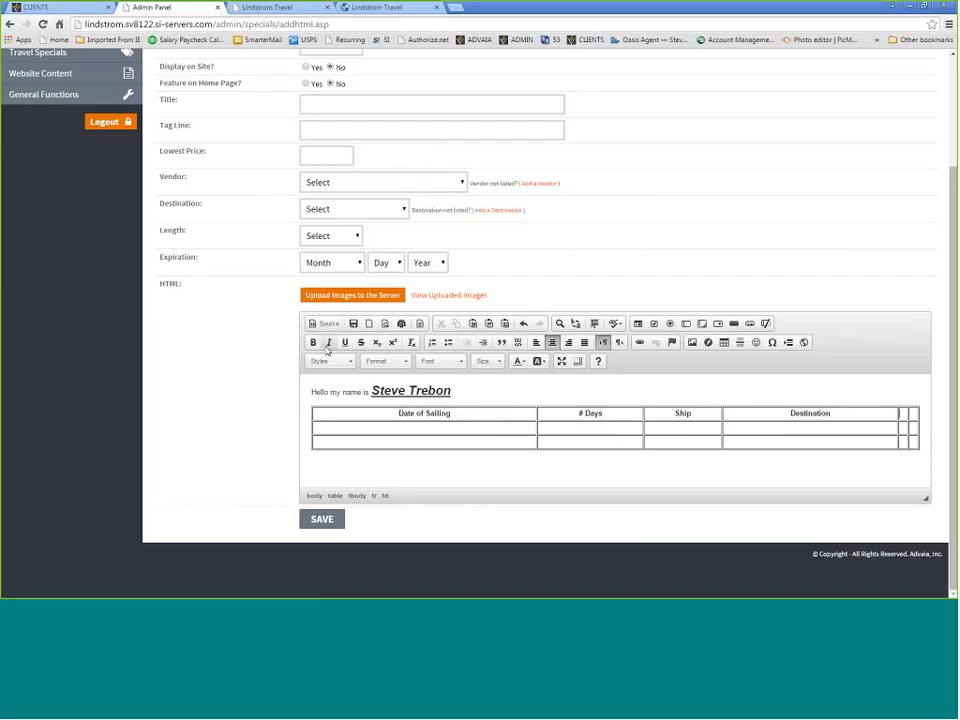
pyautogui.click(314, 343)
pyautogui.write('P')
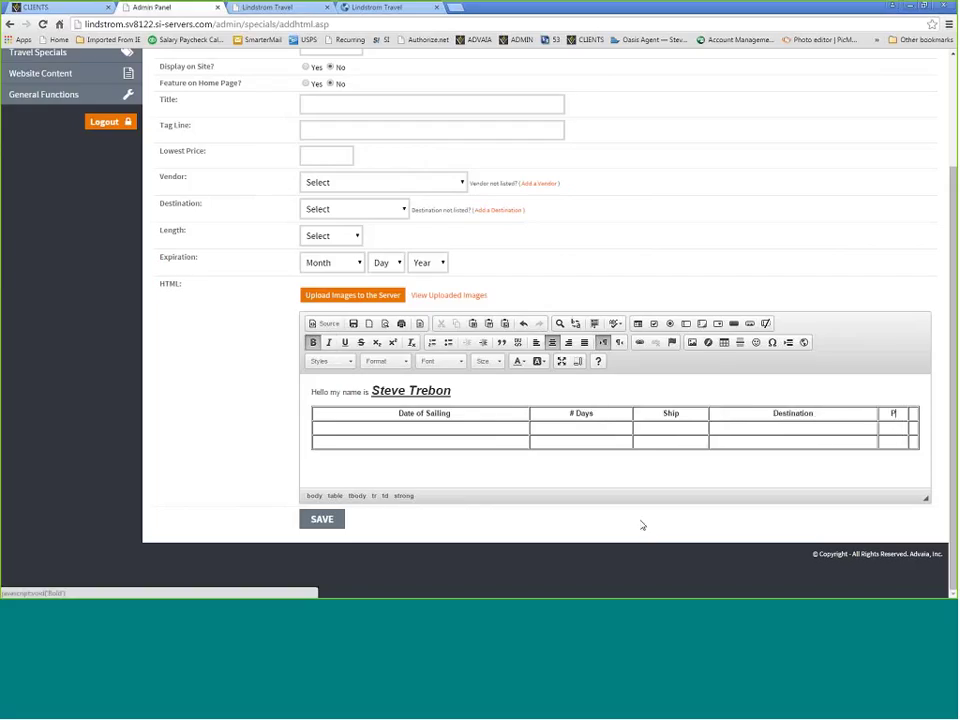
pyautogui.write('rice')
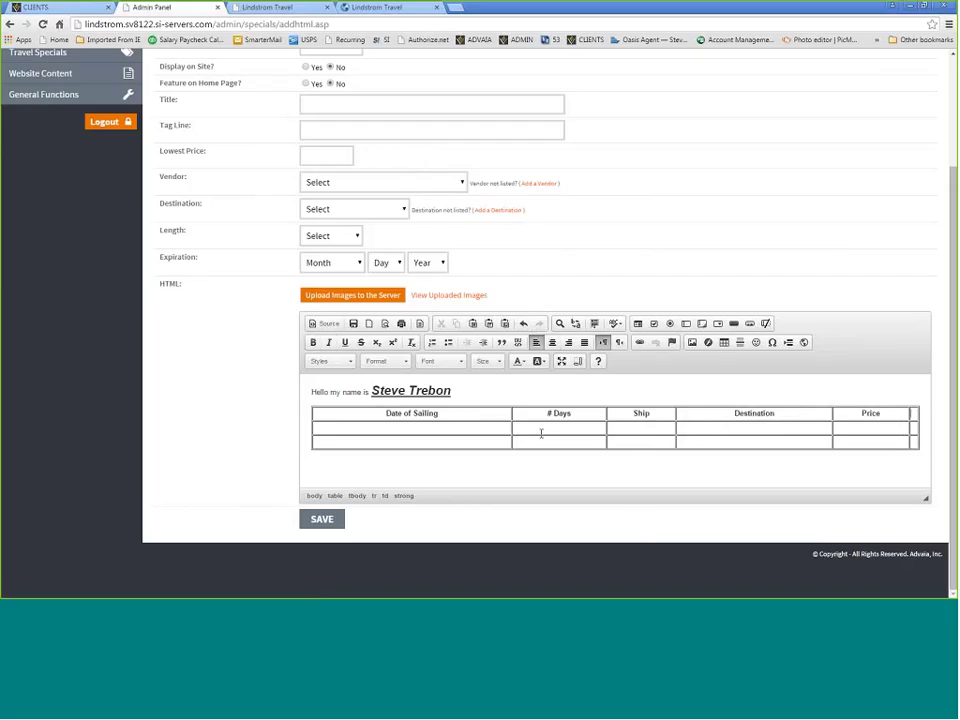
# Step: Add "OfferID" as a centered heading in the table's last column and make it bold
pyautogui.click(541, 433)
pyautogui.click(553, 343)
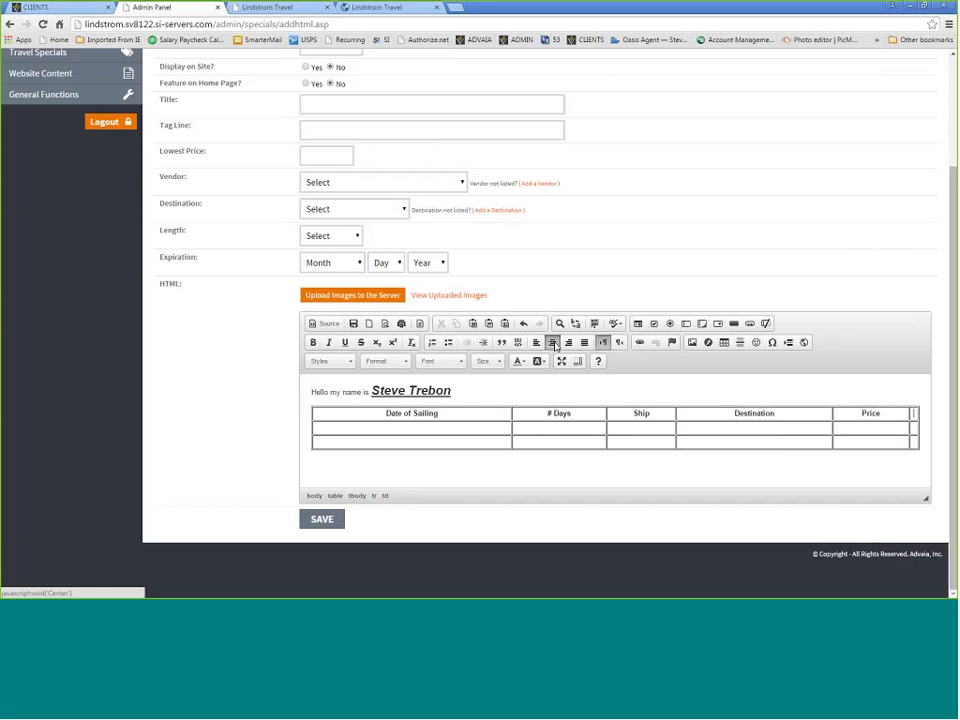
pyautogui.write('OfferID')
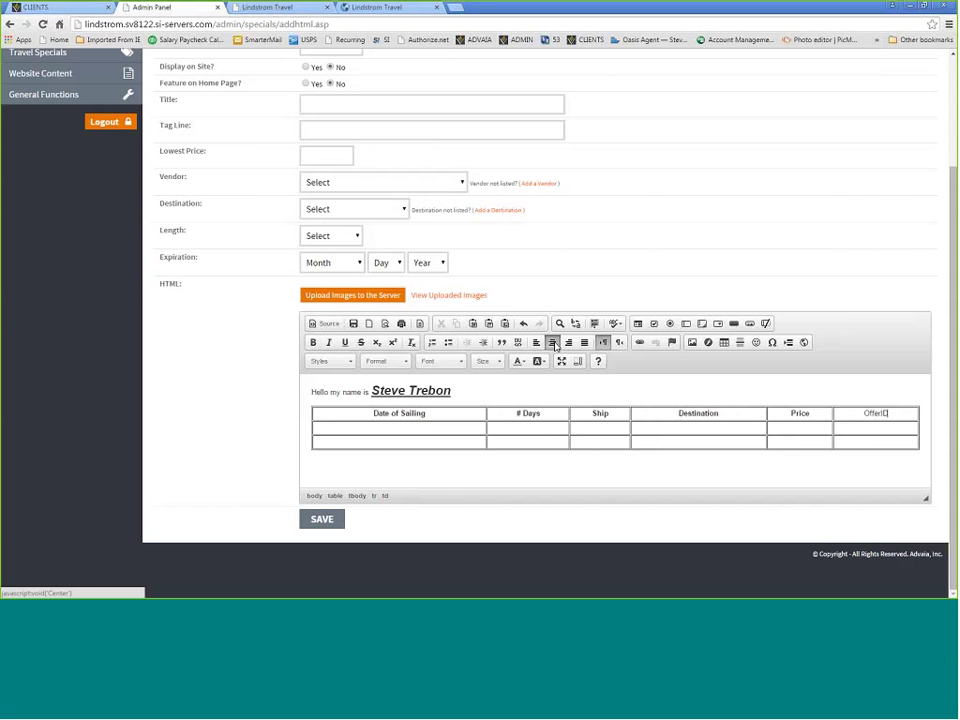
pyautogui.doubleClick(876, 413)
pyautogui.click(312, 343)
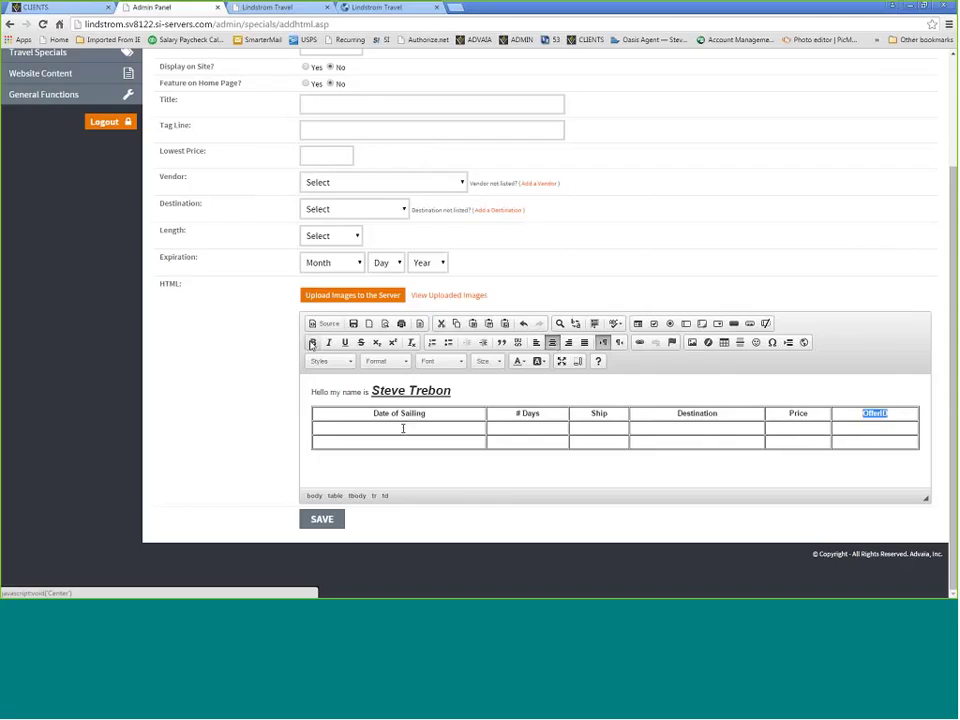
# Step: Fill the second row with sailing date "March 14, 2016 - March 22, 2016", "7 Days" and ship "Dream"
pyautogui.click(403, 428)
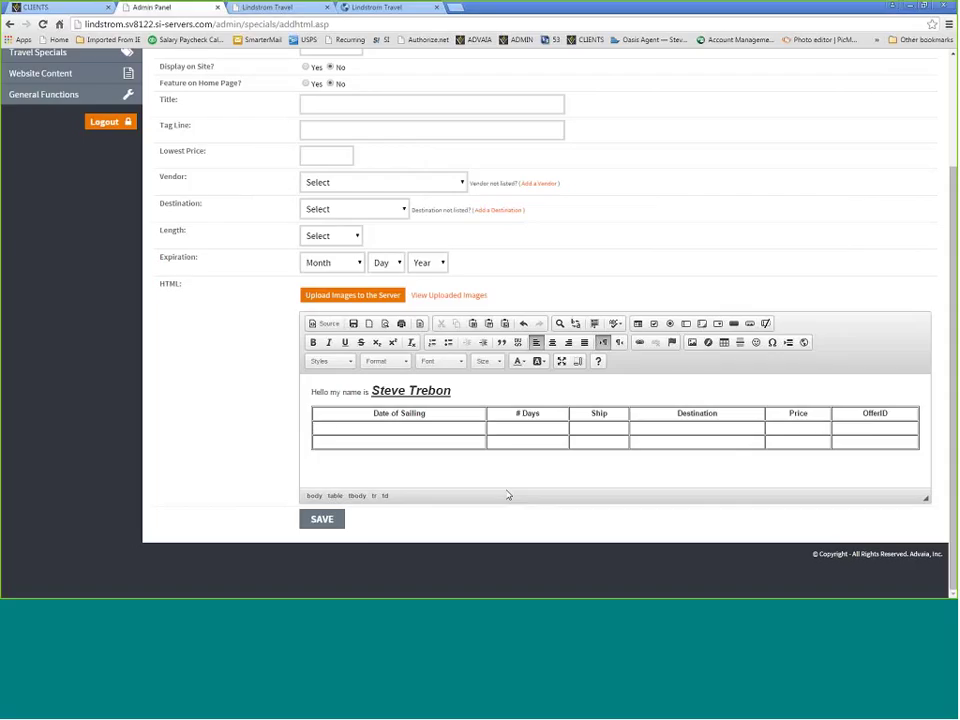
pyautogui.write('March 14, 2016 - M')
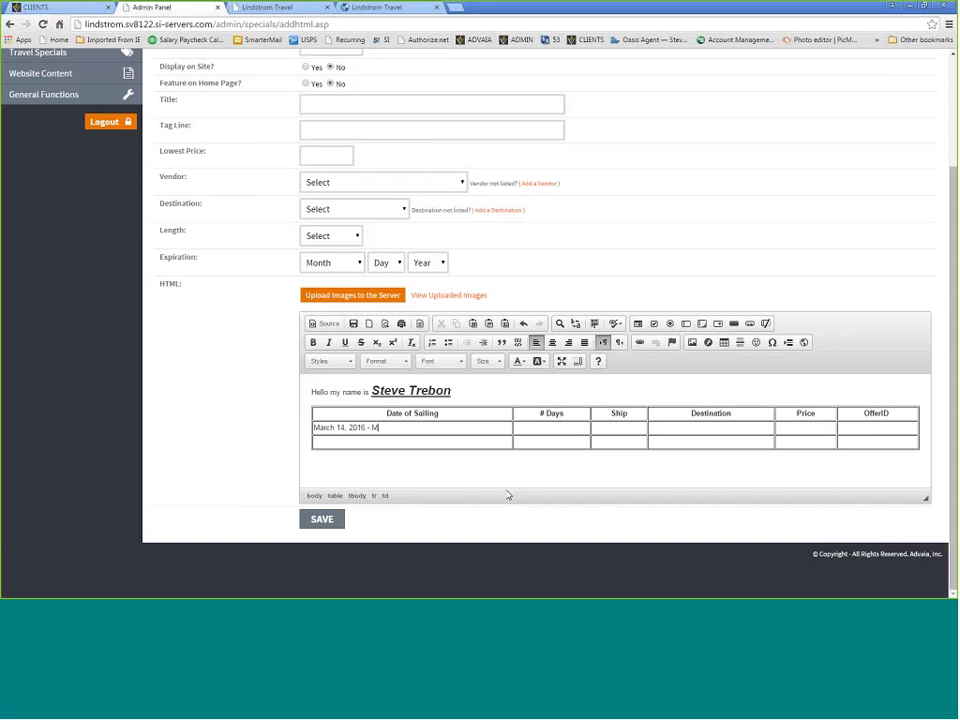
pyautogui.write('arch 22, 2016')
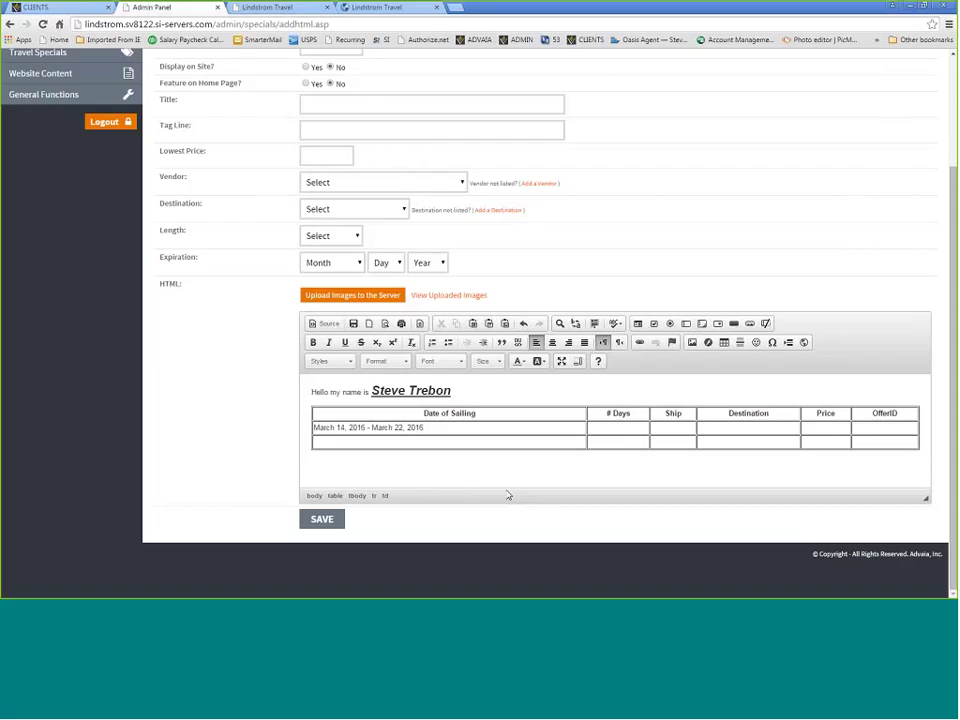
pyautogui.press('Tab')
pyautogui.write('7 Days')
pyautogui.press('Tab')
pyautogui.write('Dream')
# Step: Complete the sailing's row with destination "Mexico", price "$499" and OfferID "1234579"
pyautogui.press('Tab')
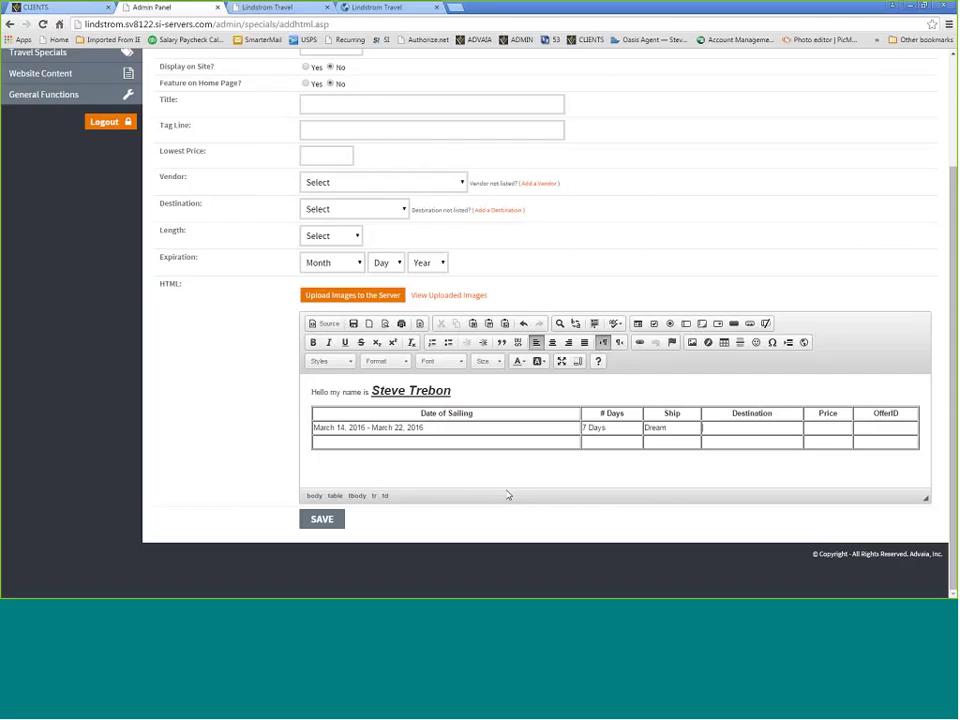
pyautogui.write('Mexico ')
pyautogui.write('$499')
pyautogui.press('Tab')
pyautogui.write('1234579')
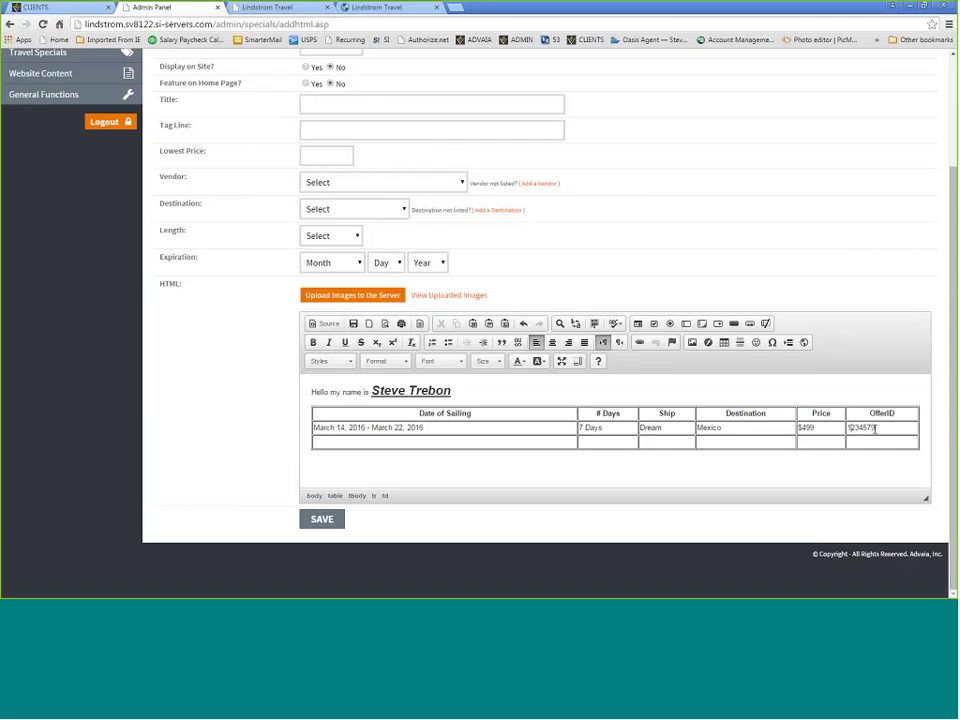
pyautogui.moveTo(875, 428); pyautogui.dragTo(799, 428)
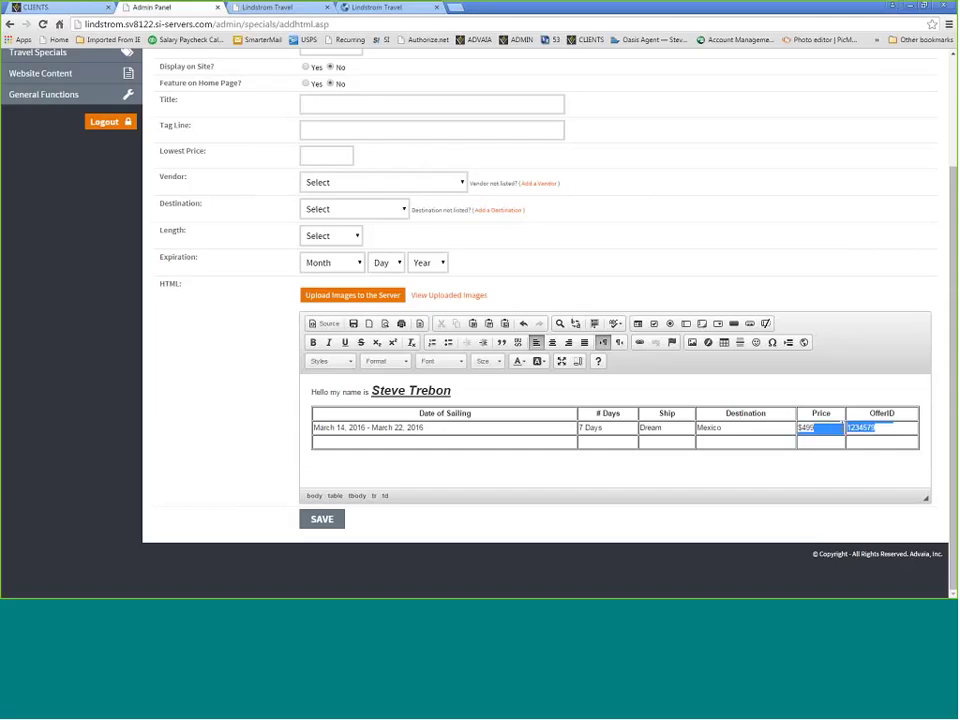
pyautogui.doubleClick(864, 428)
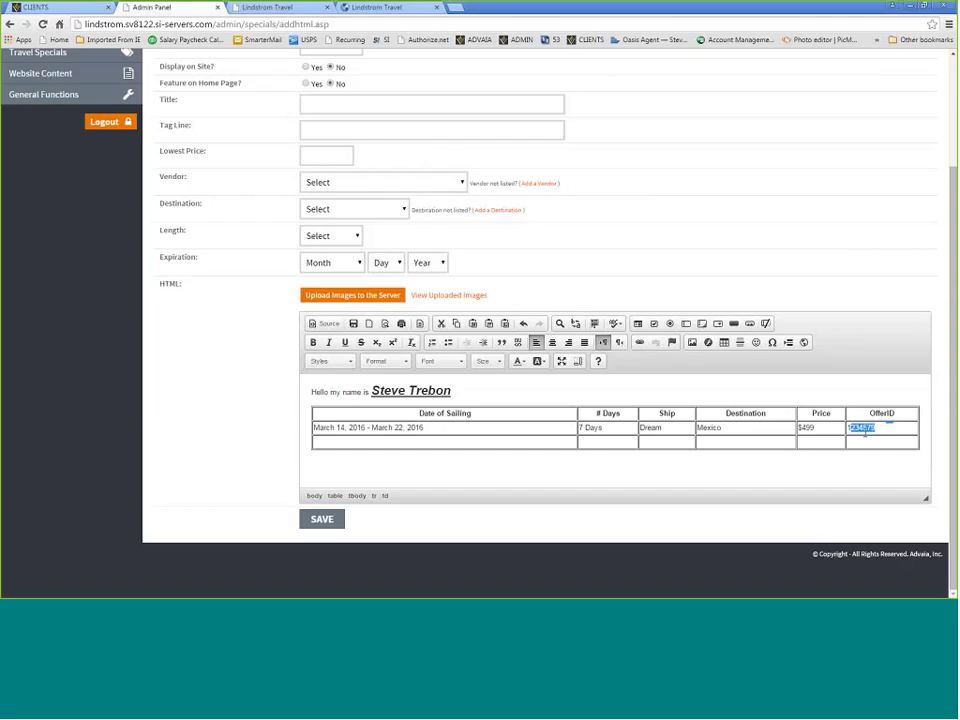
pyautogui.tripleClick(863, 430)
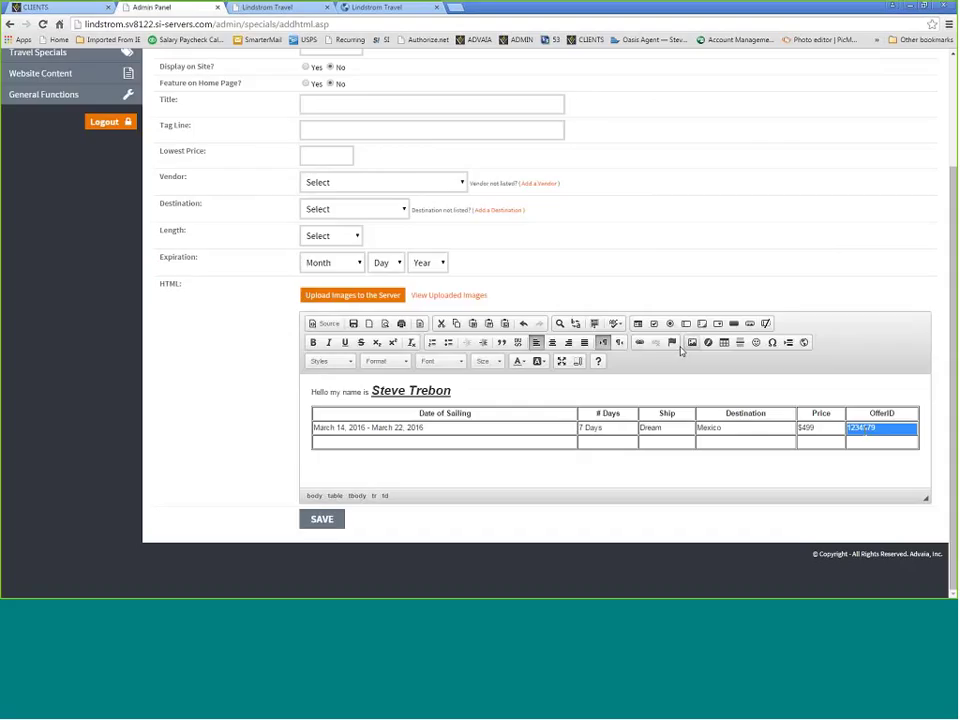
pyautogui.click(639, 342)
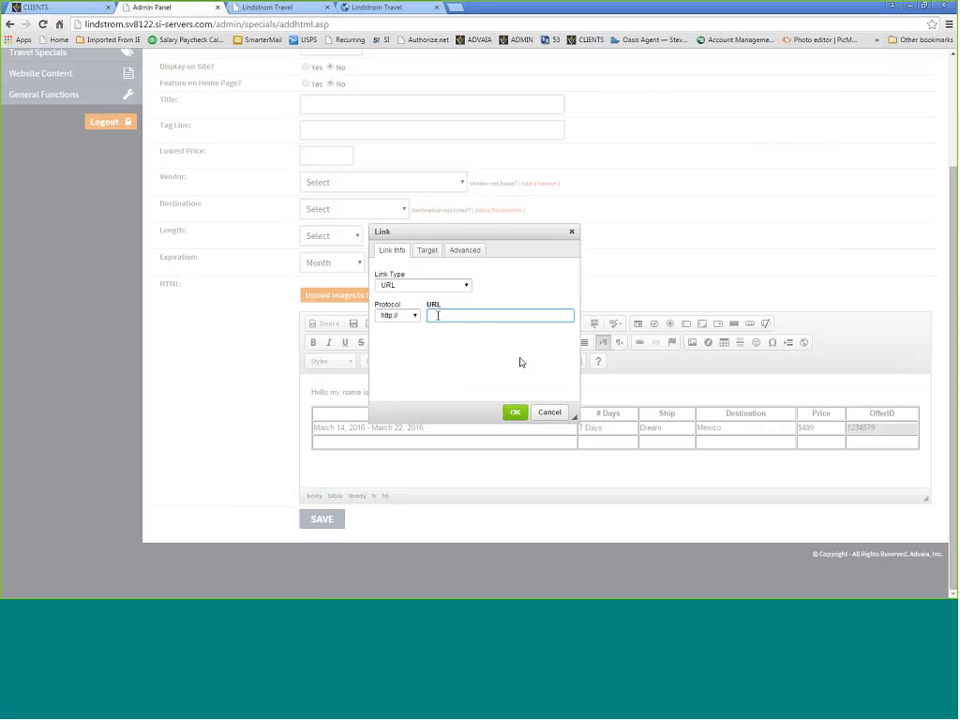
pyautogui.write('www.google.com')
pyautogui.click(512, 414)
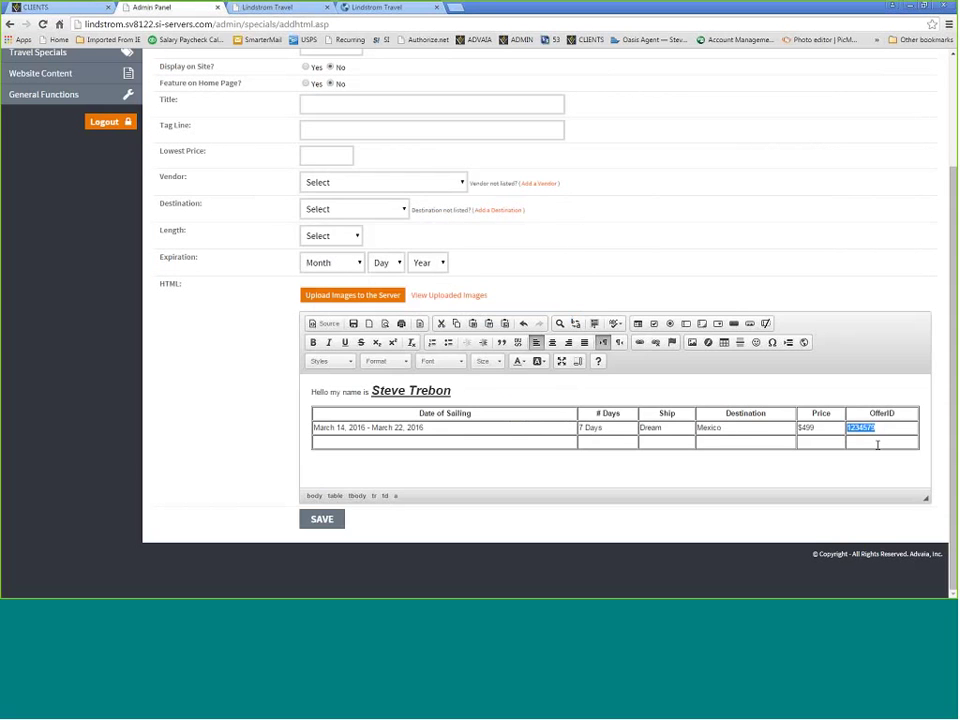
pyautogui.click(876, 427)
# Step: Copy the sailing date "March 14, 2016 - March 22, 2016" into the first cell of the table's third row
pyautogui.click(423, 430)
pyautogui.moveTo(423, 430); pyautogui.dragTo(313, 414)
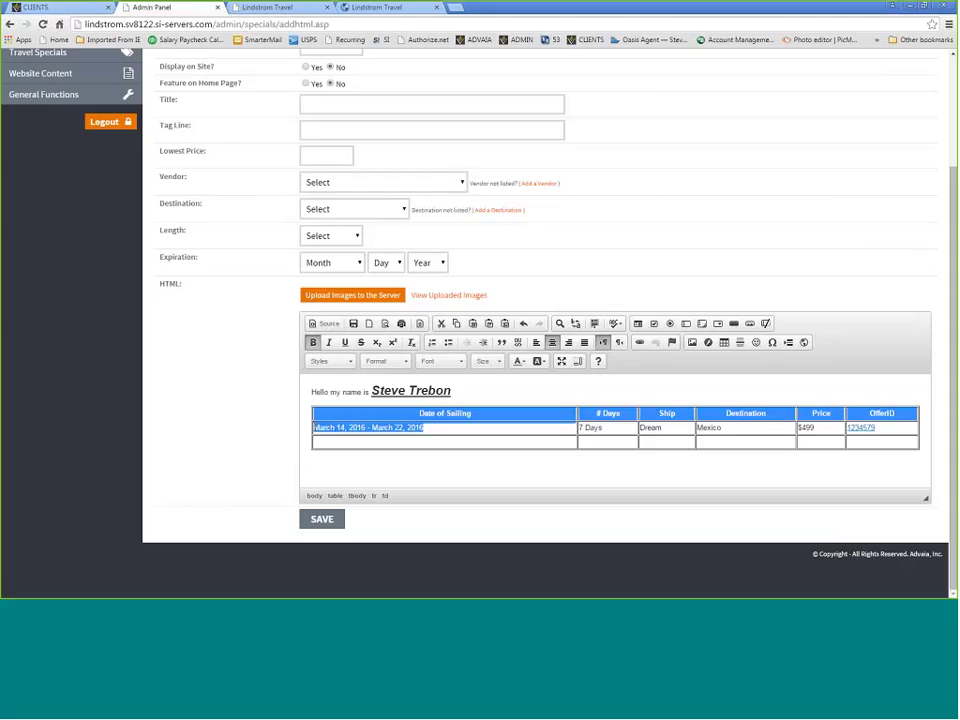
pyautogui.click(428, 430)
pyautogui.moveTo(428, 430); pyautogui.dragTo(313, 430)
pyautogui.hotkey('ctrl', 'c')
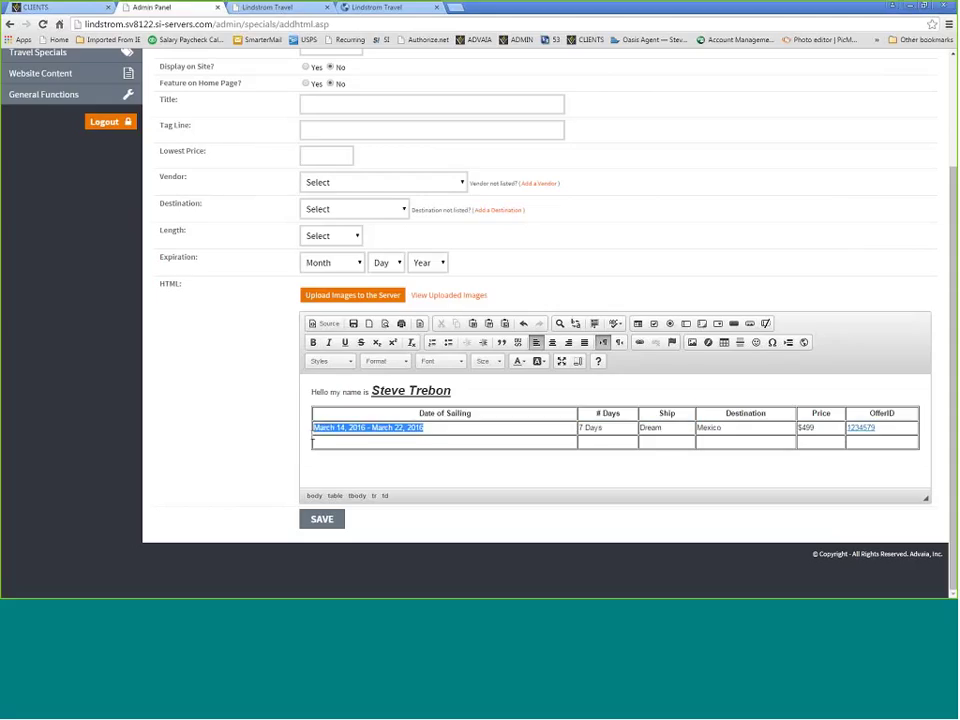
pyautogui.click(314, 442)
pyautogui.hotkey('ctrl', 'v')
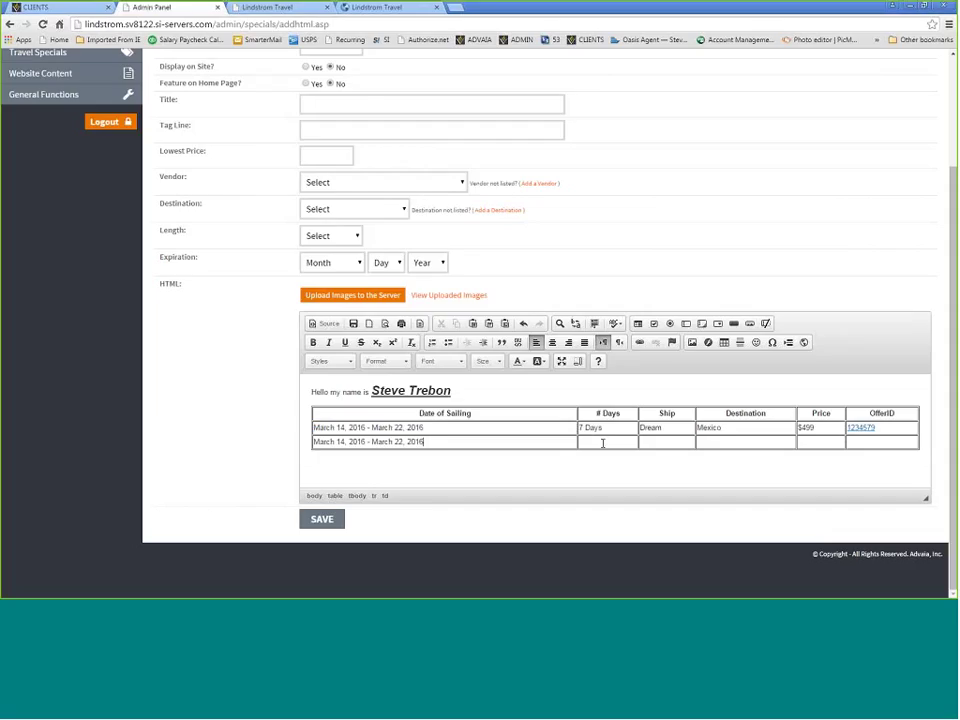
pyautogui.moveTo(604, 429); pyautogui.dragTo(570, 428)
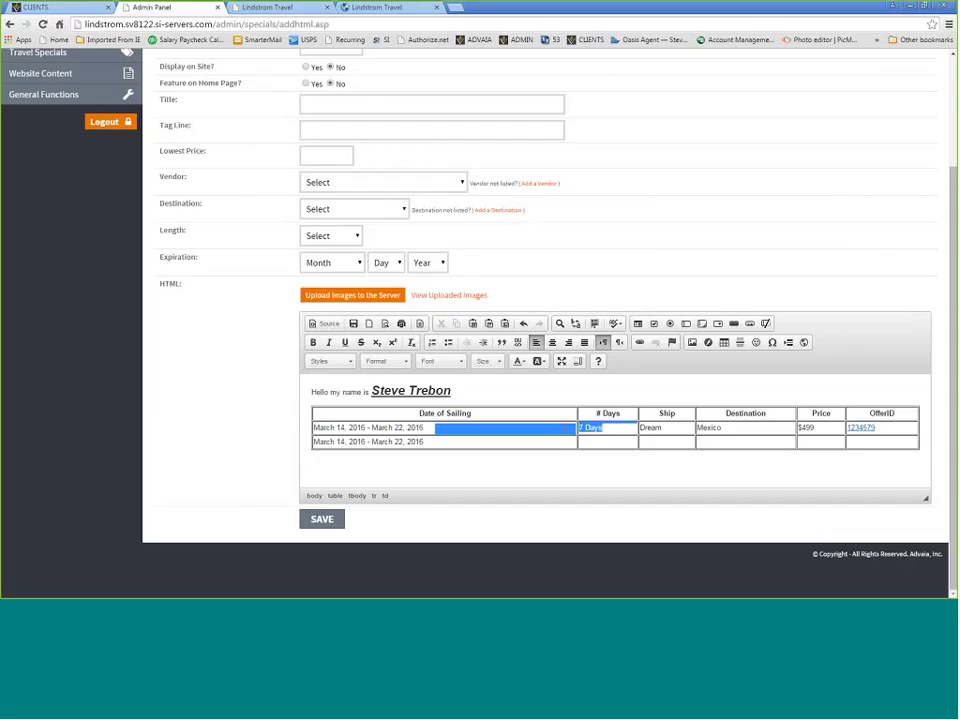
pyautogui.moveTo(433, 429); pyautogui.dragTo(599, 428)
pyautogui.hotkey('ctrl', 'c')
pyautogui.click(607, 442)
pyautogui.hotkey('ctrl', 'v')
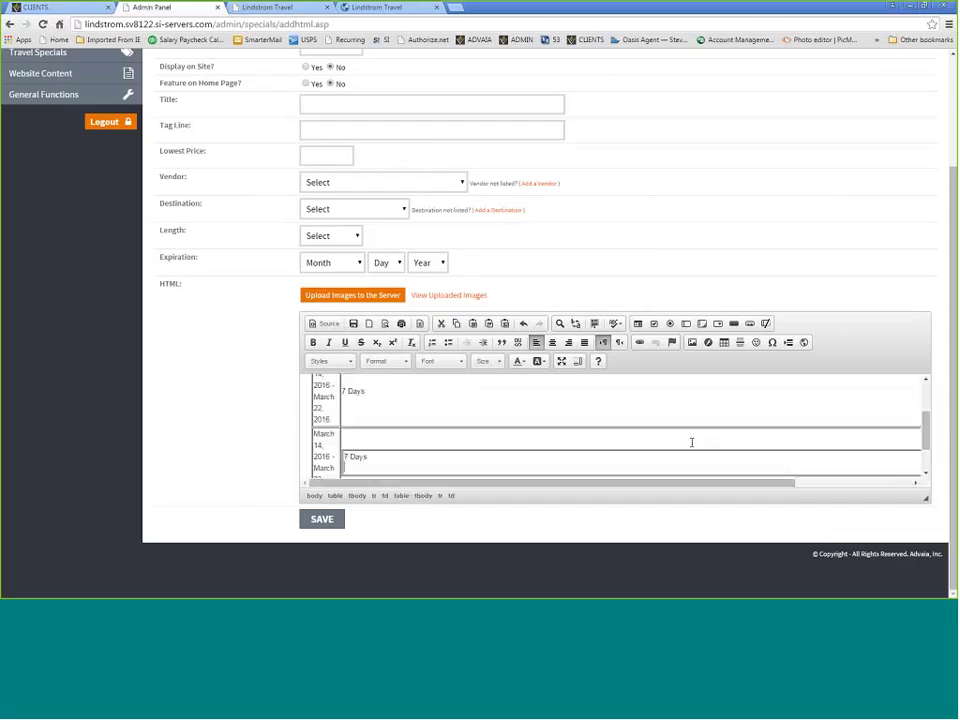
pyautogui.hotkey('ctrl', 'z')
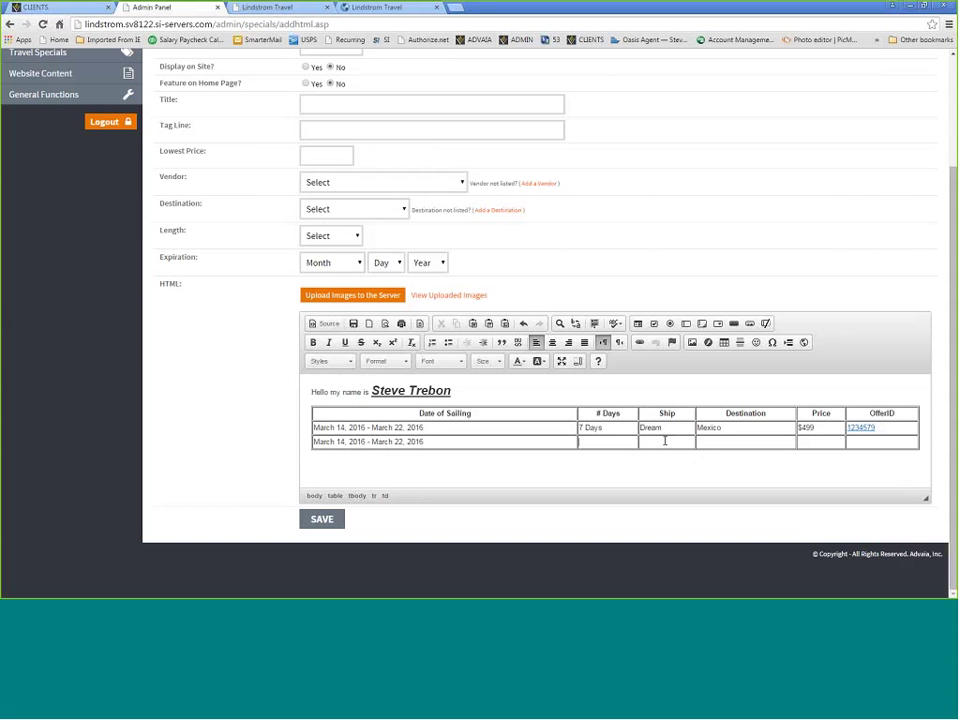
# Step: Copy "7 Days", "Dream" and "Mexico" from the sailing's row into the matching cells of the third row
pyautogui.moveTo(603, 427); pyautogui.dragTo(578, 427)
pyautogui.click(591, 443)
pyautogui.hotkey('ctrl', 'v')
pyautogui.moveTo(662, 427); pyautogui.dragTo(641, 428)
pyautogui.hotkey('ctrl', 'c')
pyautogui.click(687, 441)
pyautogui.hotkey('ctrl', 'v')
pyautogui.moveTo(721, 427); pyautogui.dragTo(690, 428)
pyautogui.click(707, 441)
pyautogui.hotkey('ctrl', 'v')
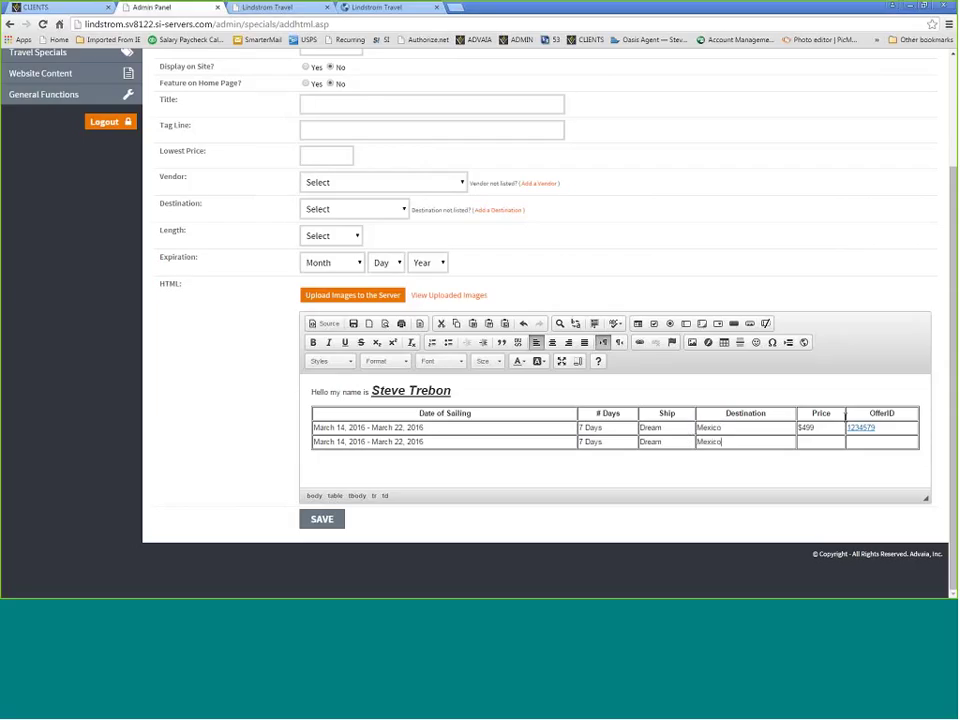
# Step: Complete the third row by copying the "$499" price and the linked OfferID from the row above
pyautogui.doubleClick(806, 427)
pyautogui.click(810, 446)
pyautogui.hotkey('ctrl', 'v')
pyautogui.doubleClick(881, 427)
pyautogui.doubleClick(879, 427)
pyautogui.hotkey('ctrl', 'c')
pyautogui.click(862, 441)
pyautogui.hotkey('ctrl', 'v')
# Step: Try to insert an image below the table without a source URL, and dismiss the image properties
pyautogui.click(399, 458)
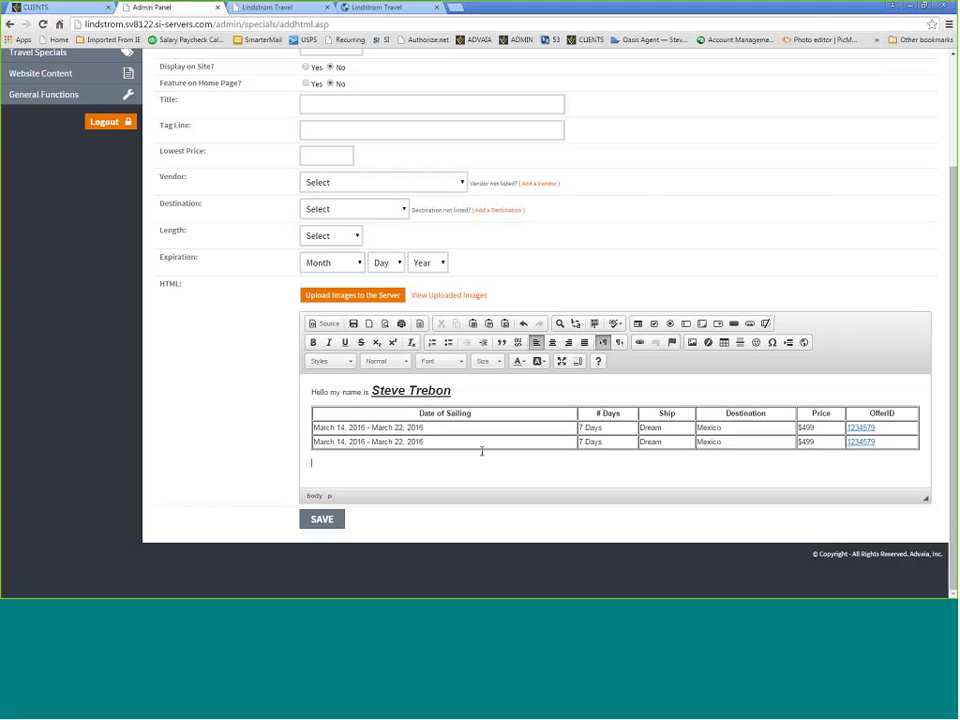
pyautogui.click(692, 343)
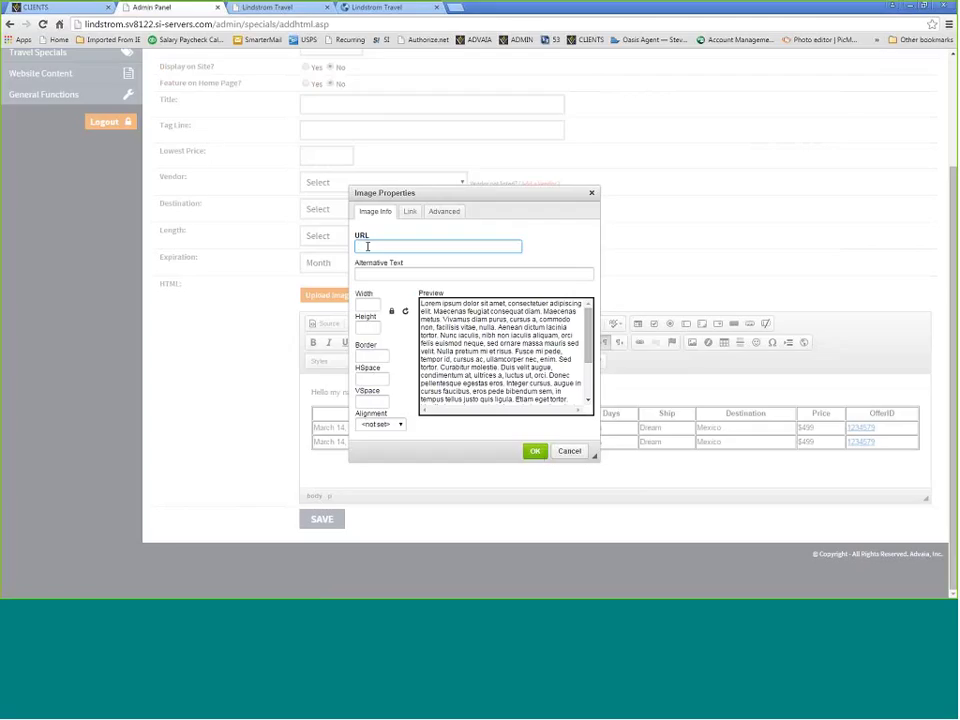
pyautogui.click(536, 453)
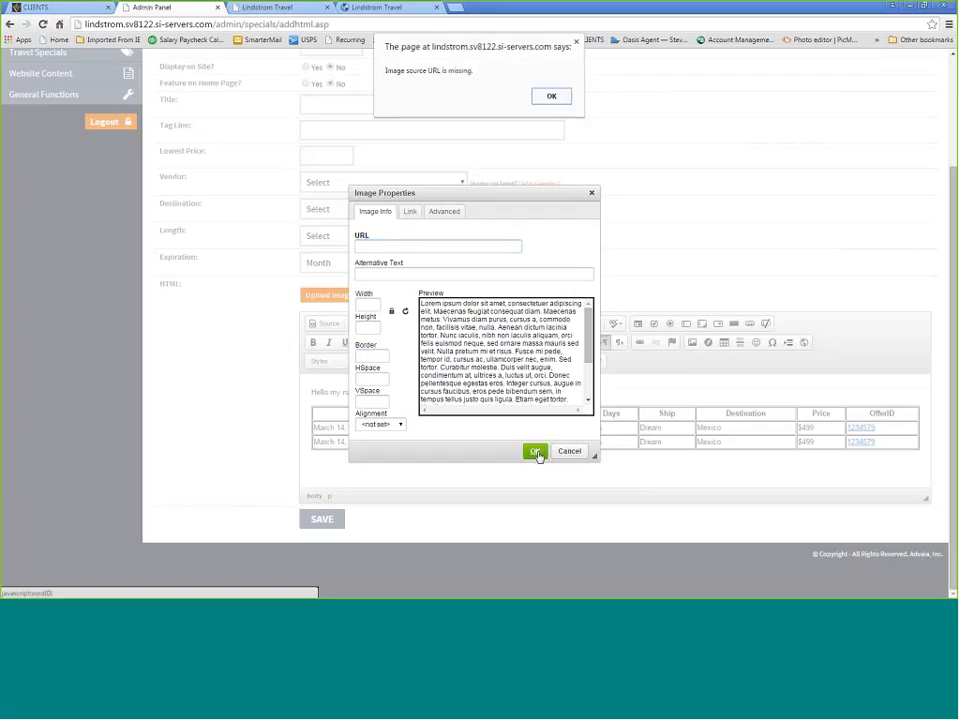
pyautogui.press('Return')
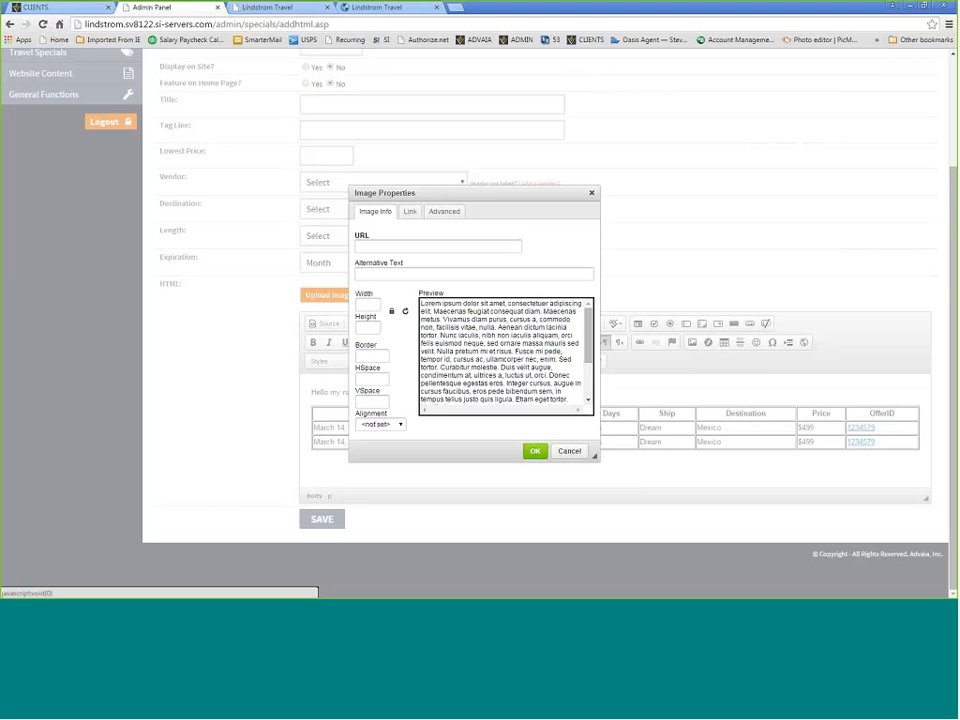
pyautogui.click(570, 451)
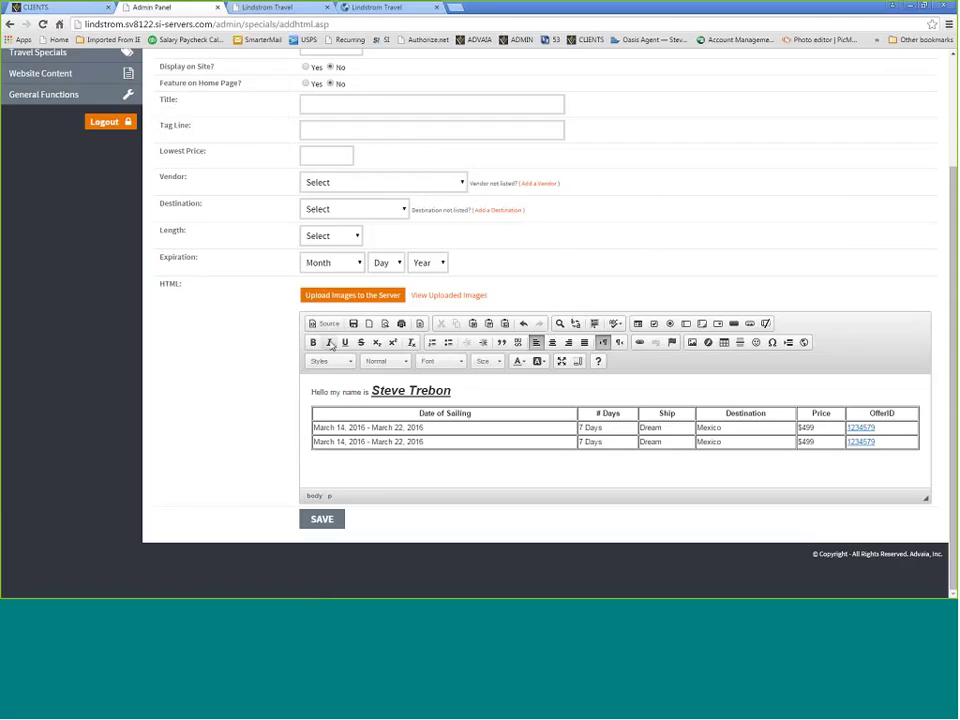
# Step: Examine the HTML source of the promo's text and table, and return to the formatted view
pyautogui.click(324, 324)
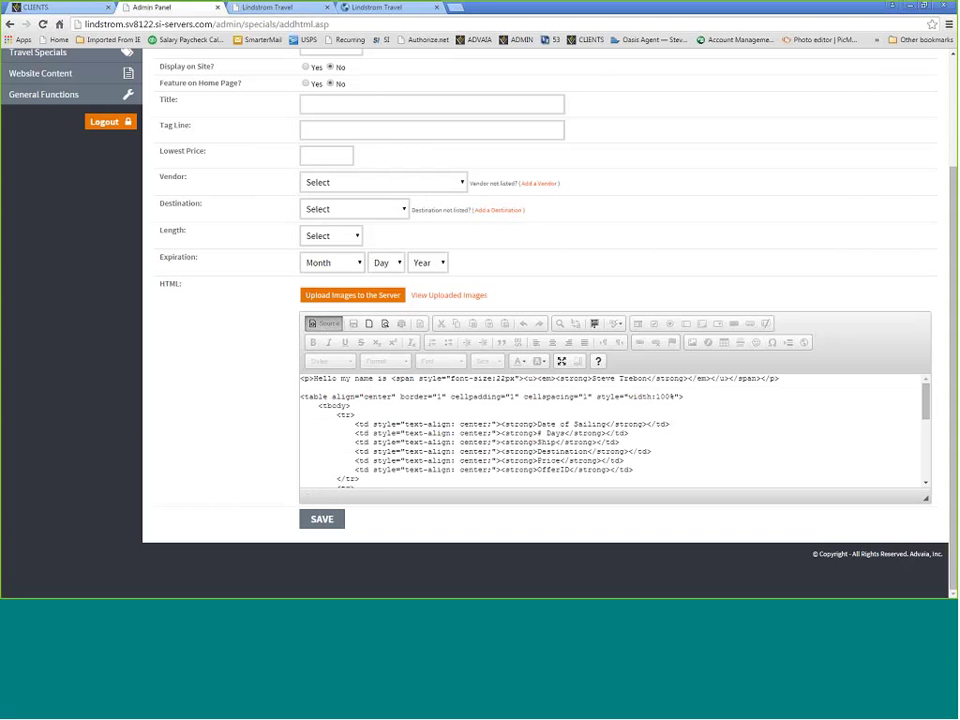
pyautogui.scroll(-5, 385, 398)
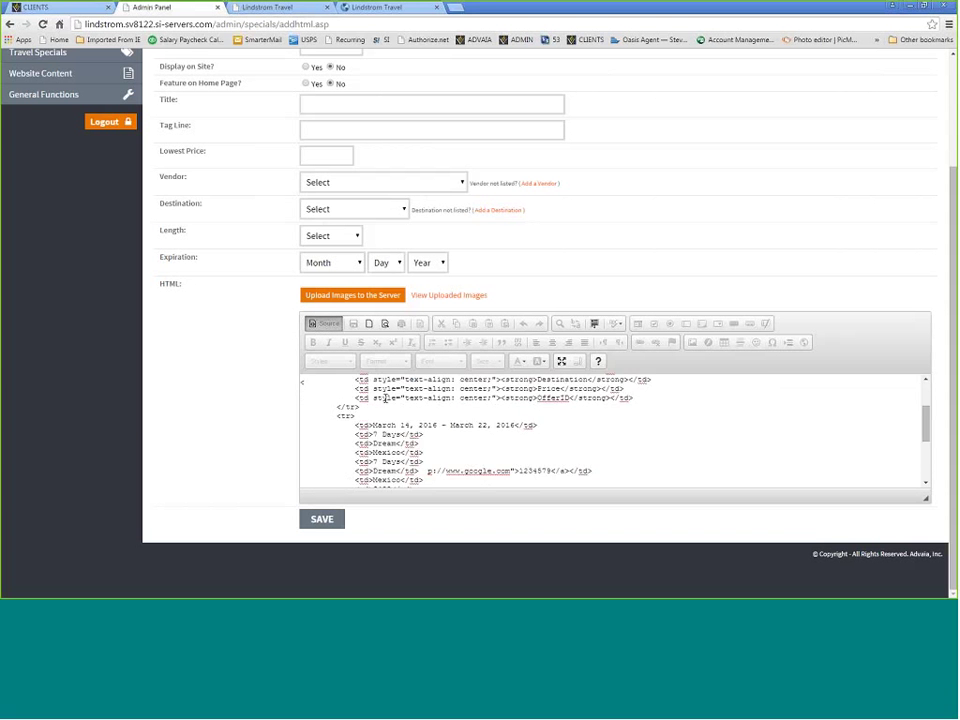
pyautogui.scroll(10, 385, 398)
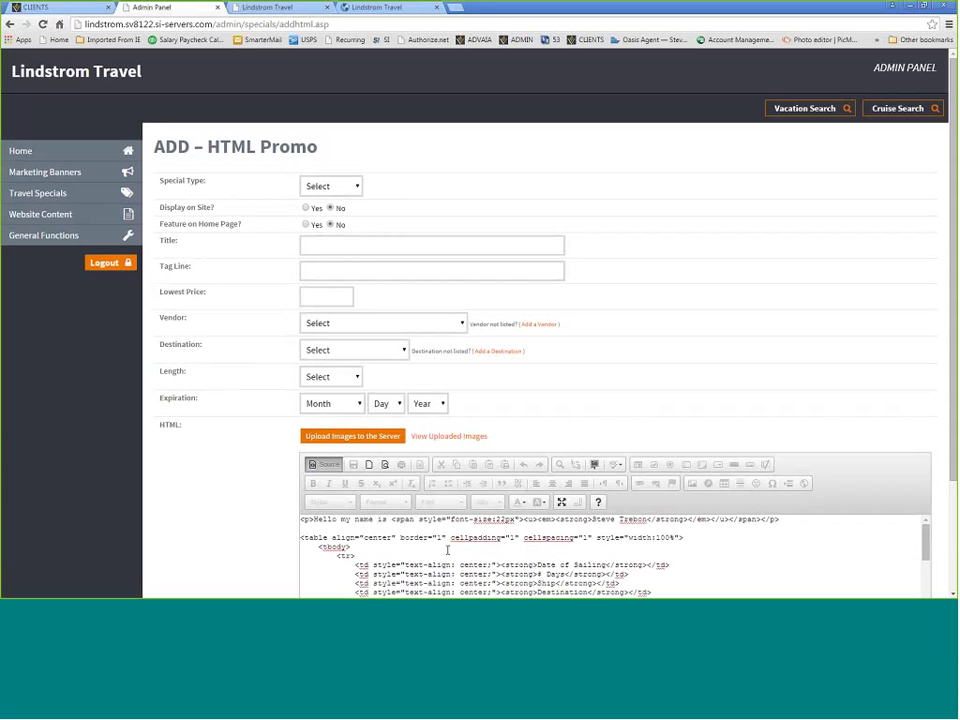
pyautogui.click(325, 464)
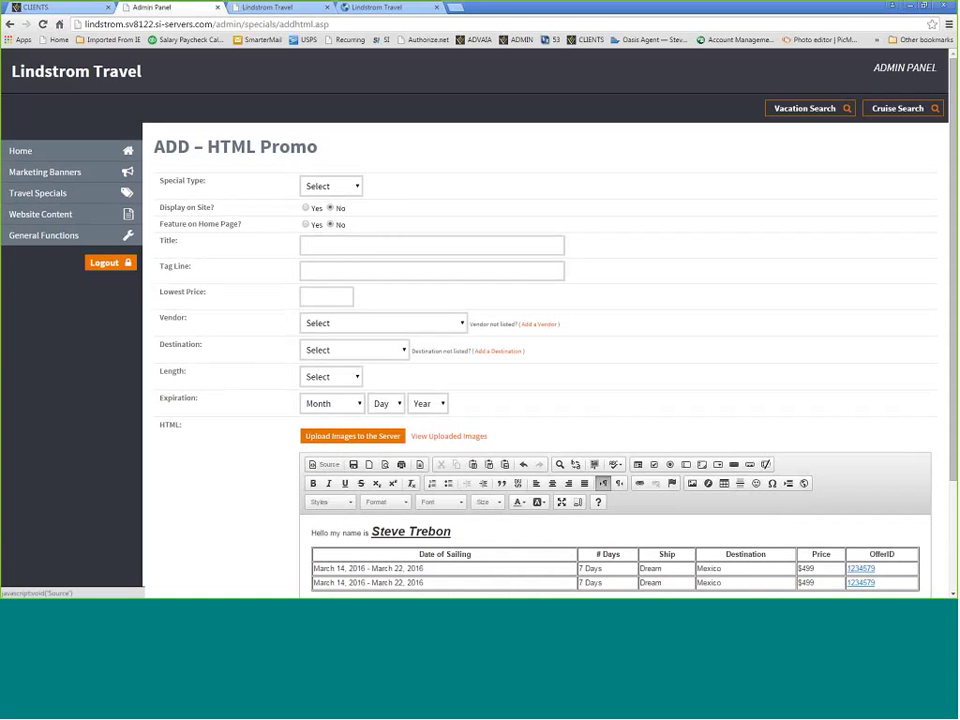
# Step: Switch to the Signature Travel Network promotions list, read the Journese $300 Dining Credit promotion and return to the list
pyautogui.scroll(-3, 700, 279)
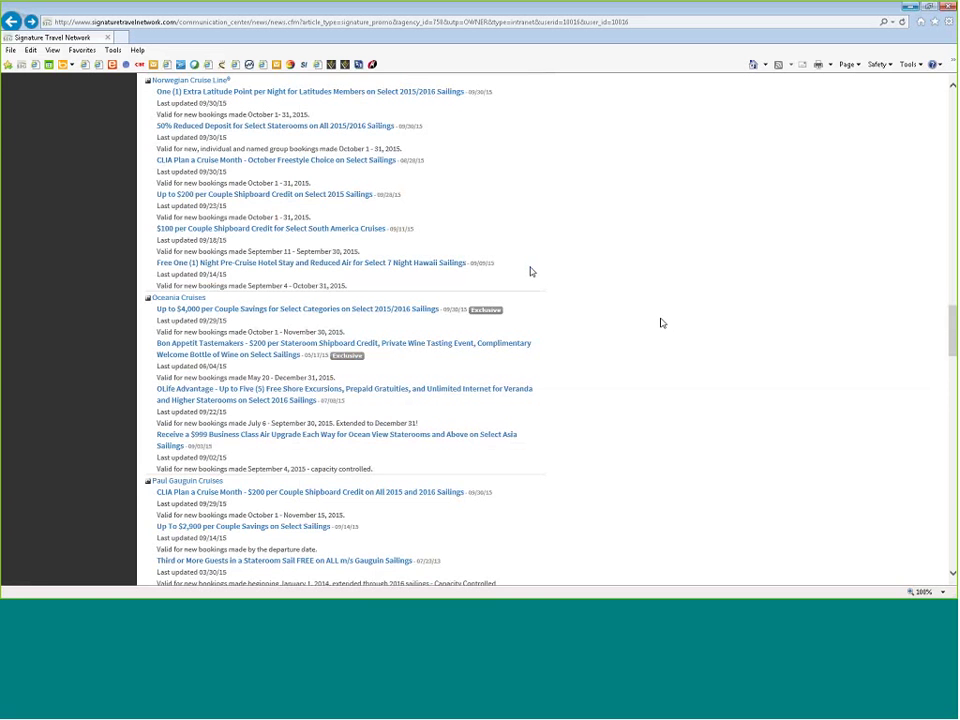
pyautogui.scroll(5, 661, 323)
pyautogui.scroll(4, 661, 323)
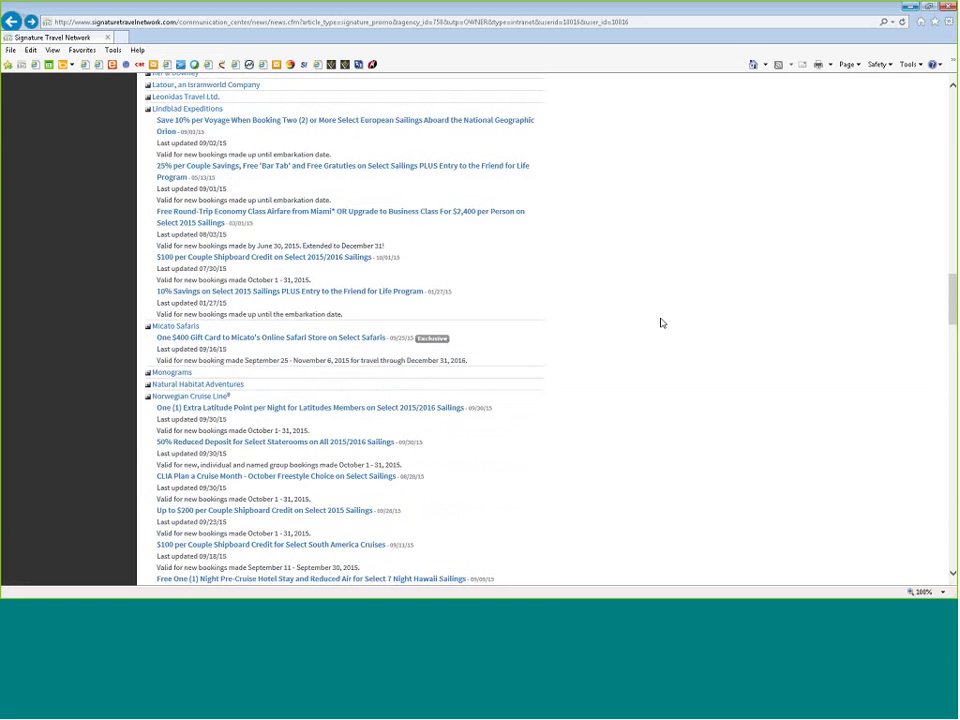
pyautogui.scroll(5, 661, 323)
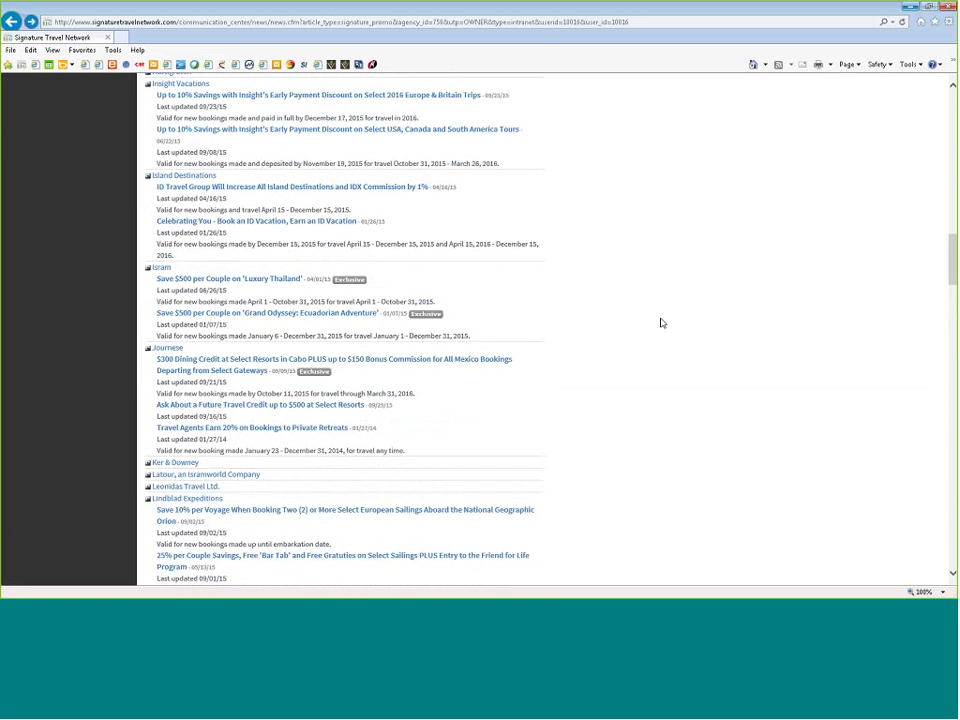
pyautogui.click(193, 363)
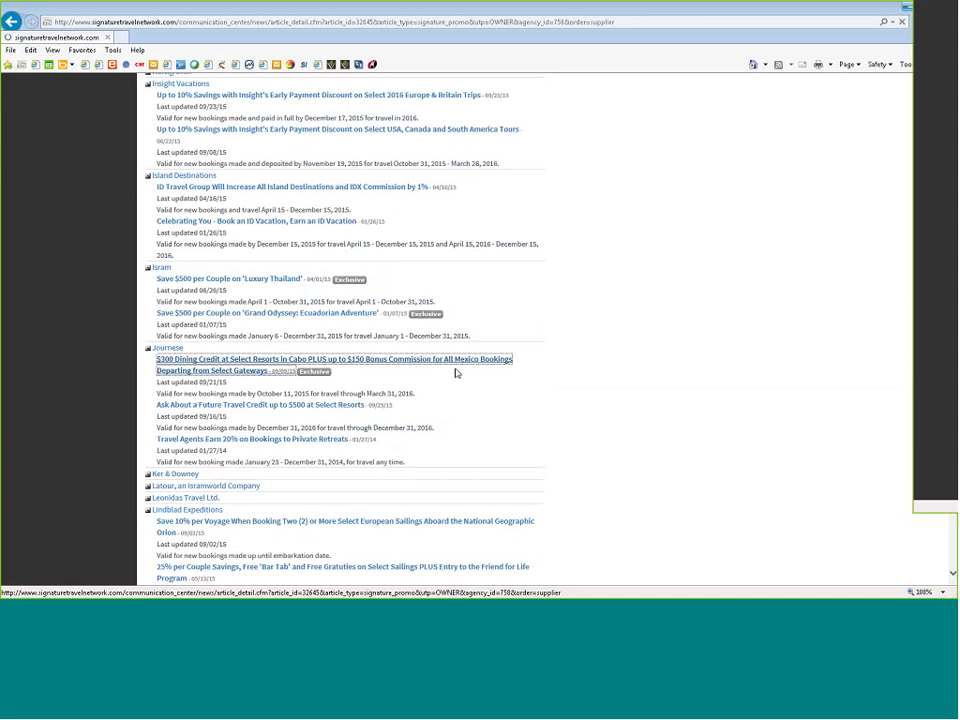
pyautogui.scroll(-4, 535, 402)
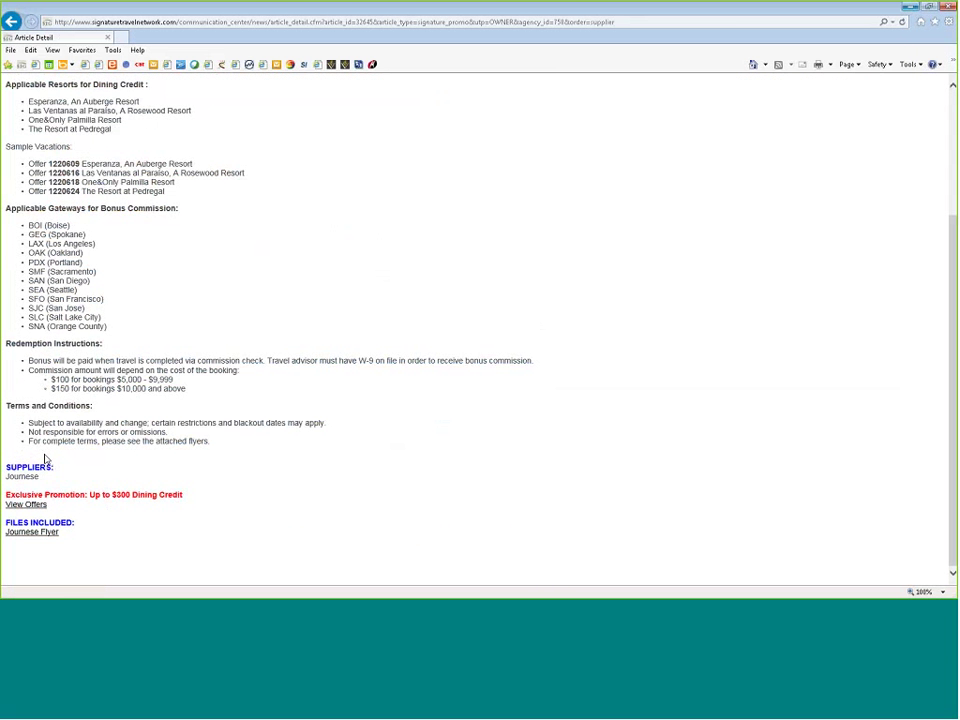
pyautogui.scroll(4, 45, 460)
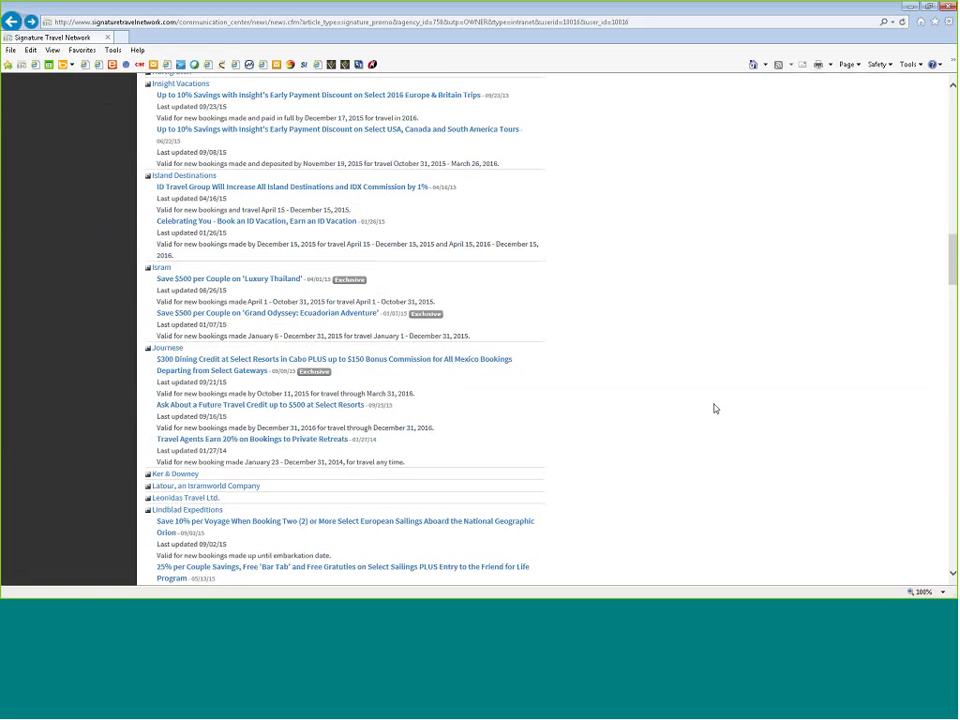
# Step: Open the AmaWaterways "Savings and More on Select 2015/2016 Sailings" promotion and its agency-customized e-marketing campaign page
pyautogui.scroll(15, 716, 409)
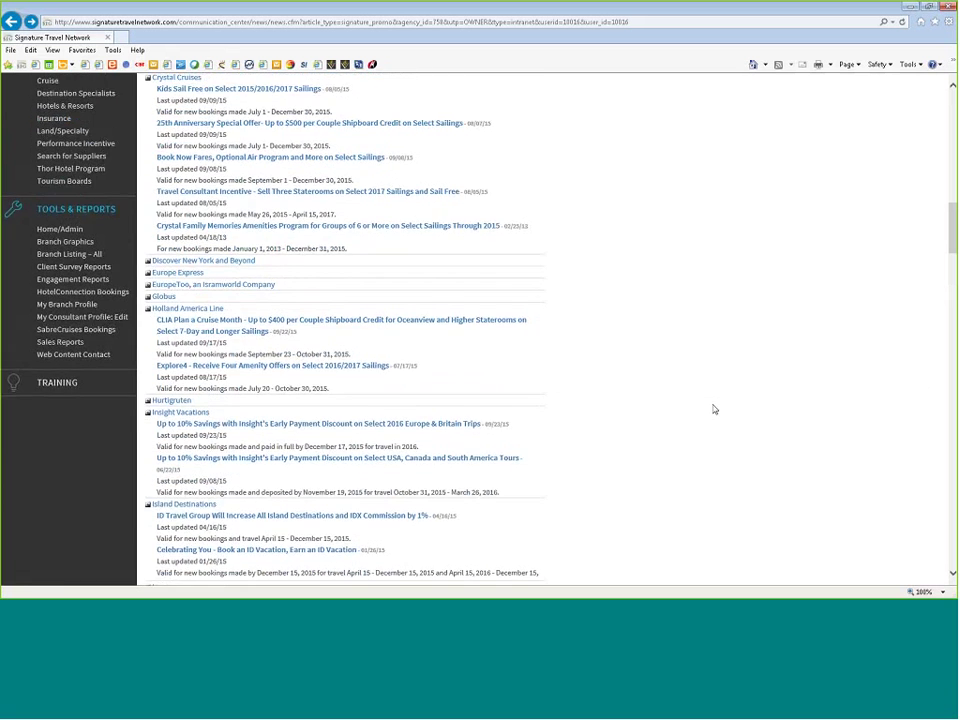
pyautogui.scroll(10, 714, 409)
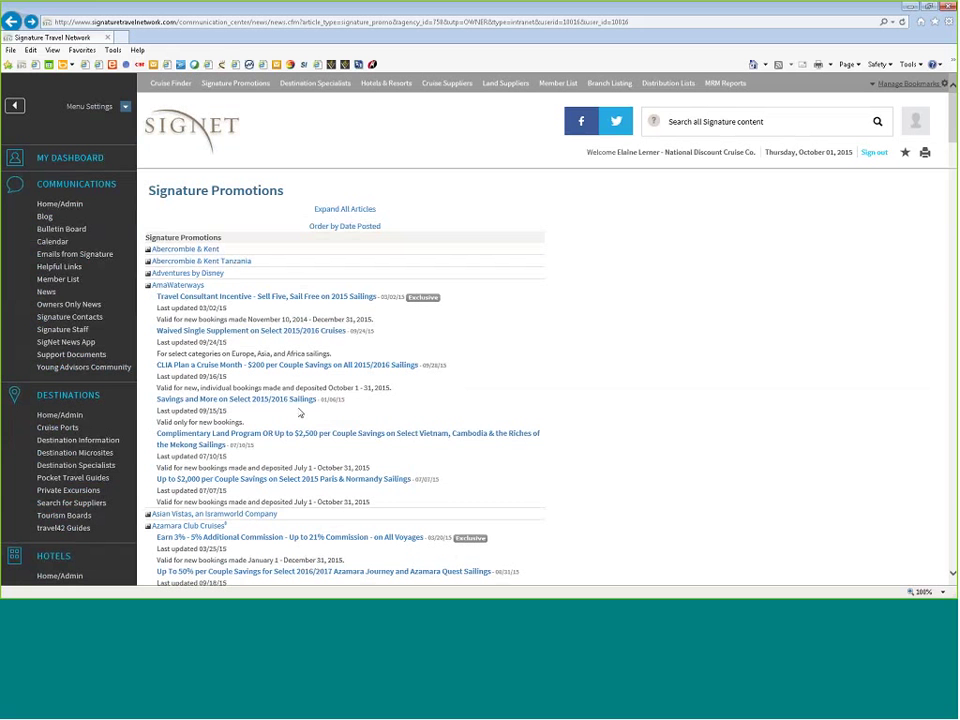
pyautogui.click(250, 402)
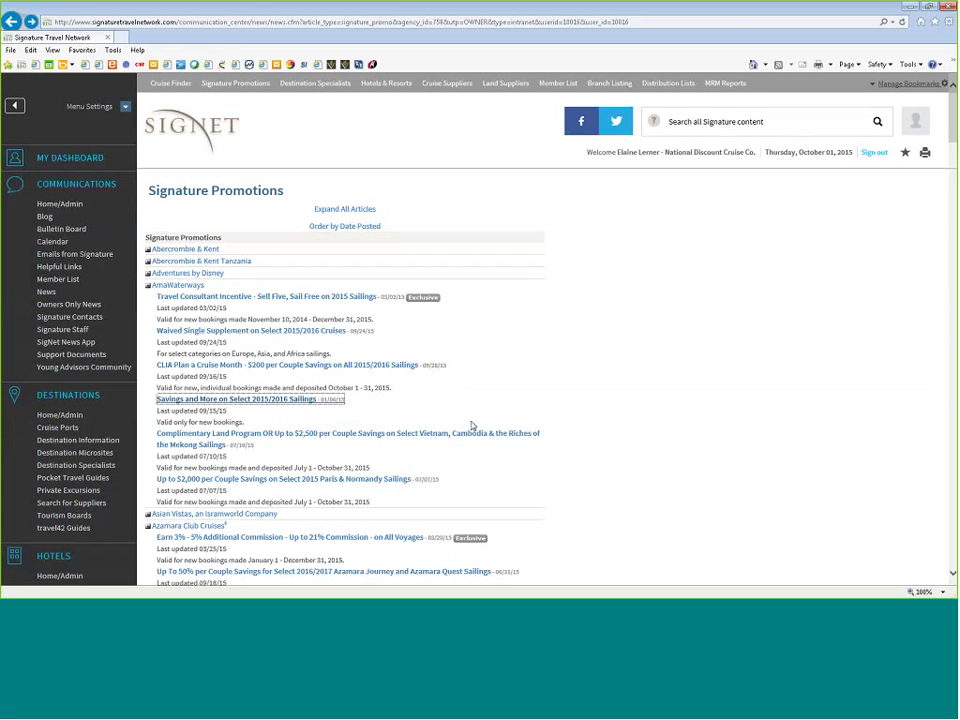
pyautogui.scroll(-6, 472, 424)
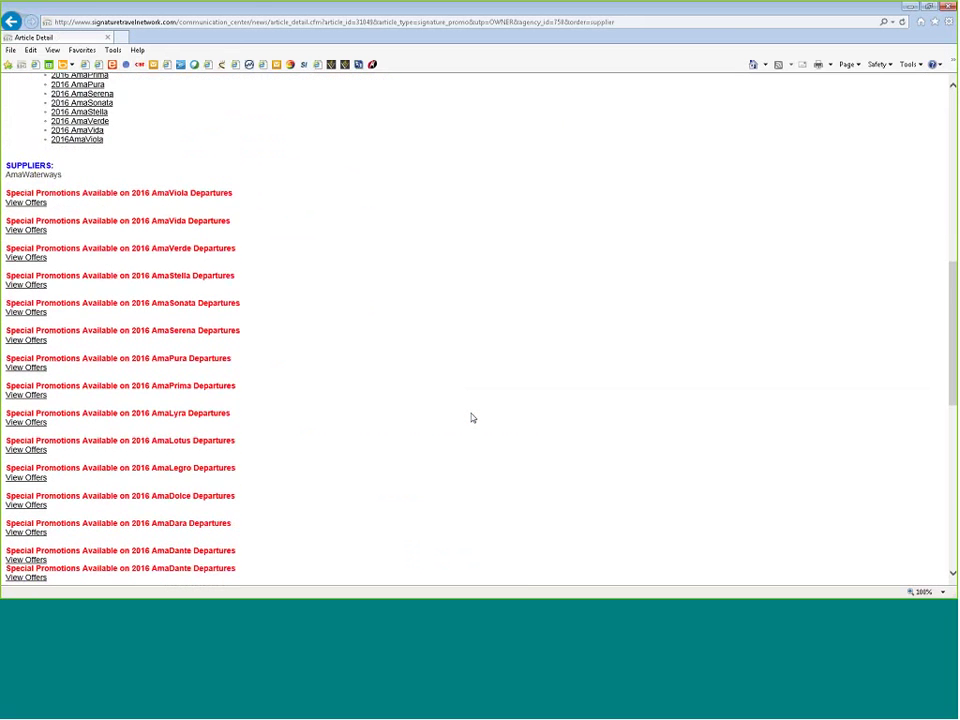
pyautogui.scroll(-10, 472, 418)
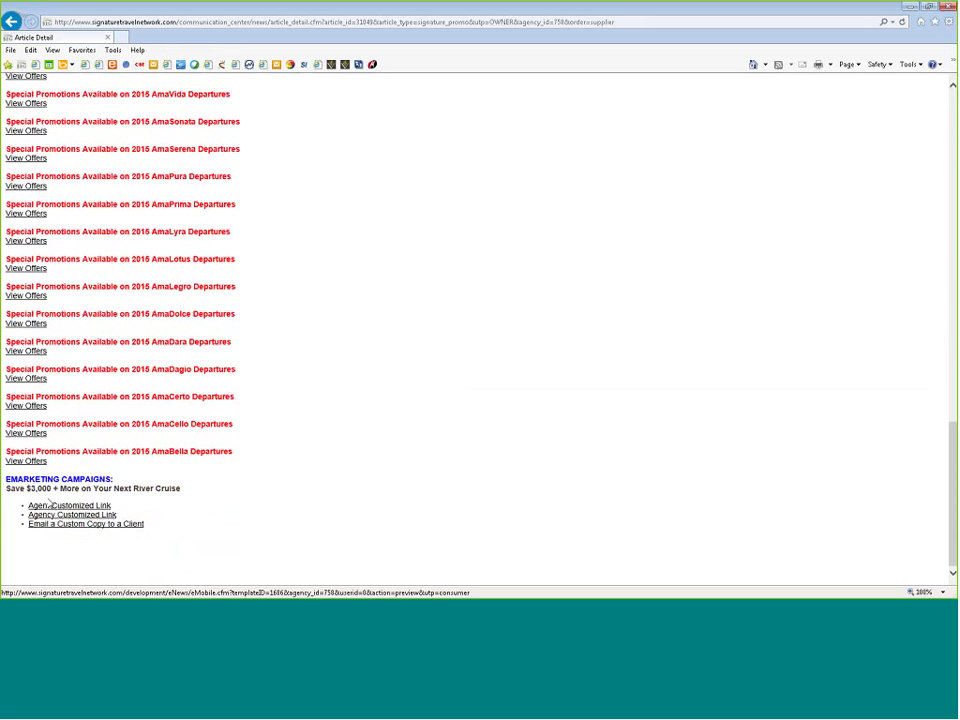
pyautogui.click(72, 524)
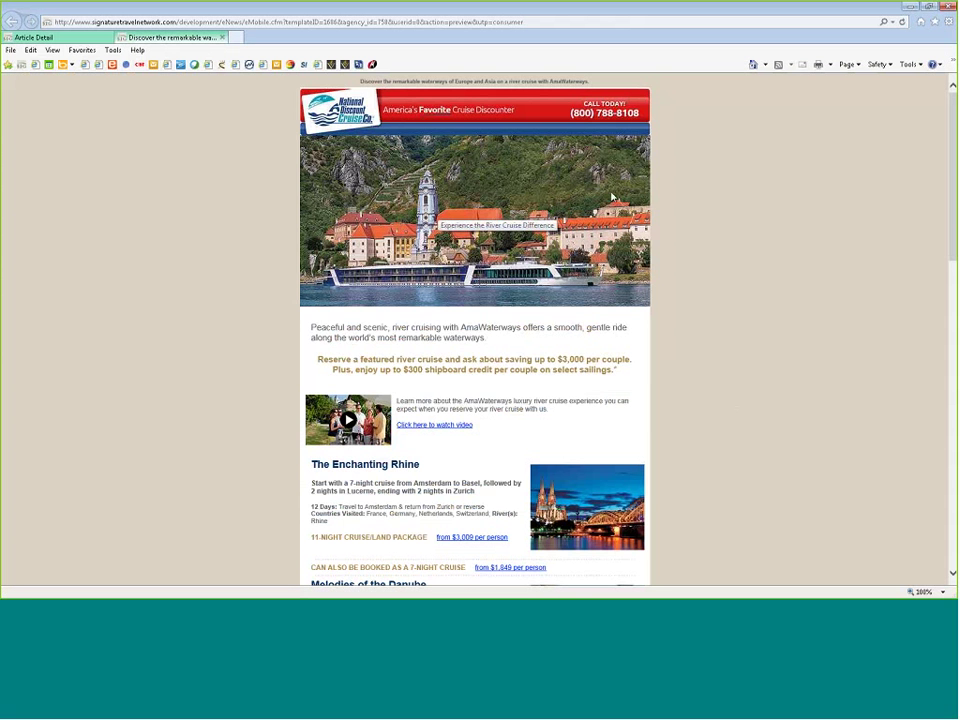
# Step: View the AmaWaterways newsletter's HTML source, copy all of the code and close the source window
pyautogui.scroll(-8, 612, 197)
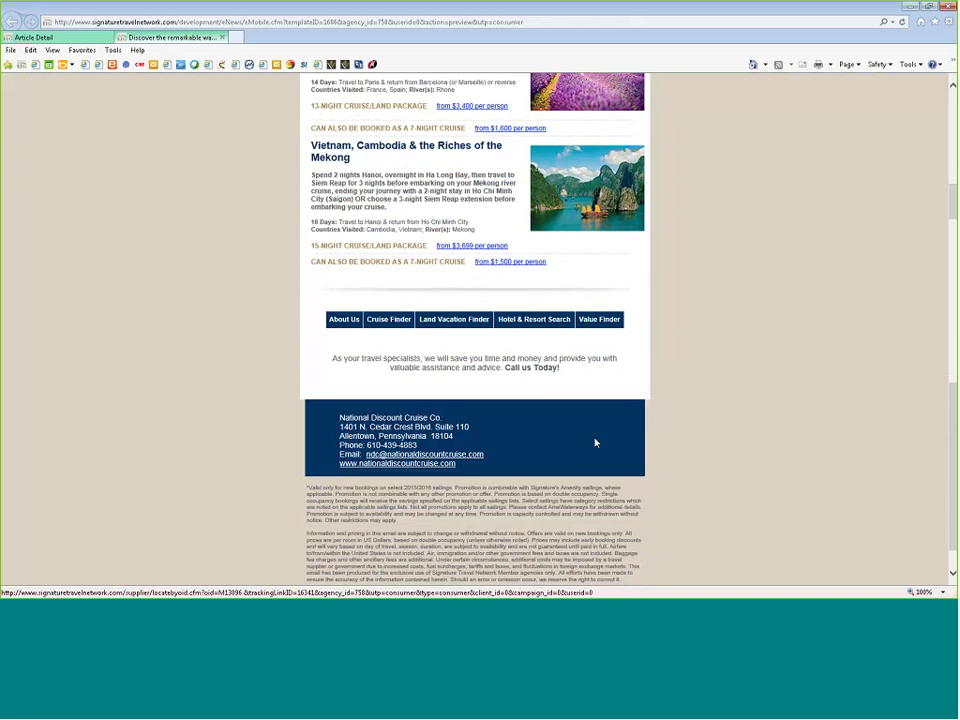
pyautogui.scroll(15, 560, 430)
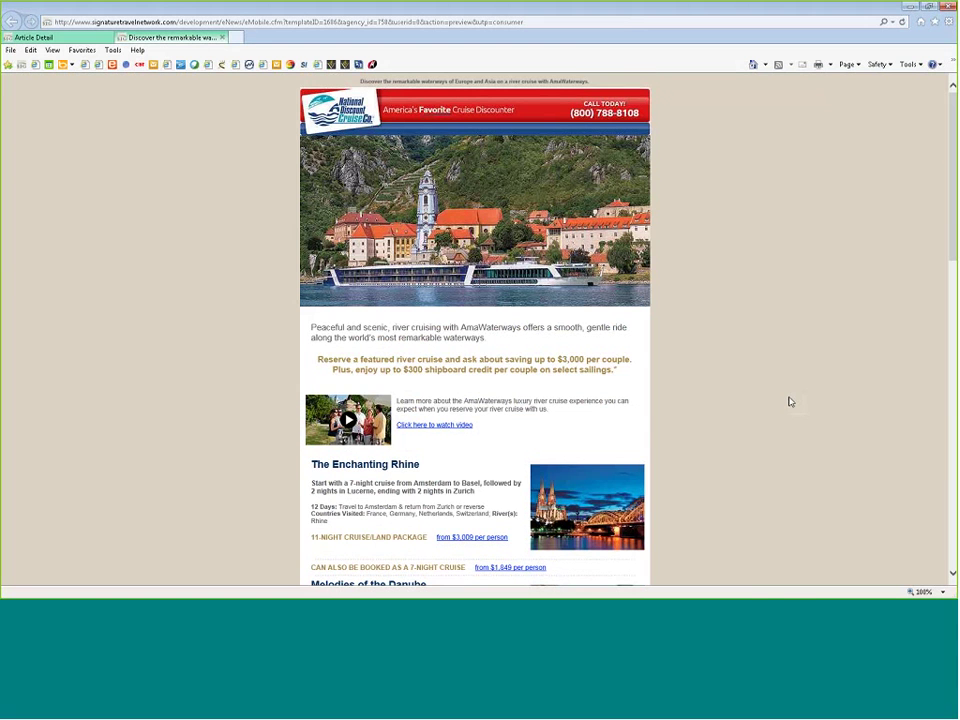
pyautogui.rightClick(753, 332)
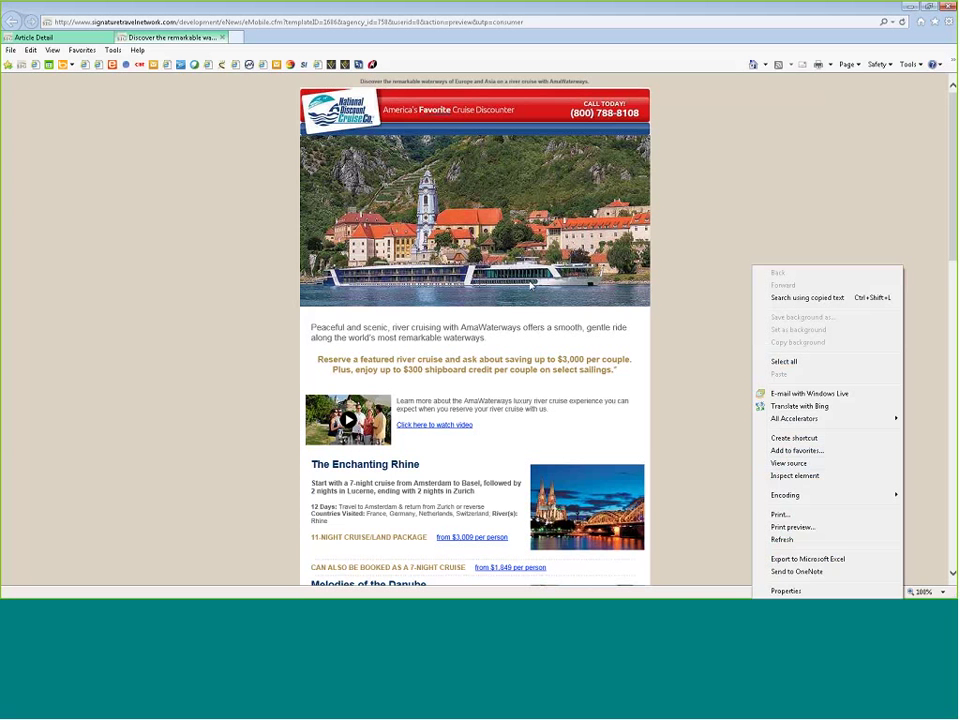
pyautogui.click(805, 464)
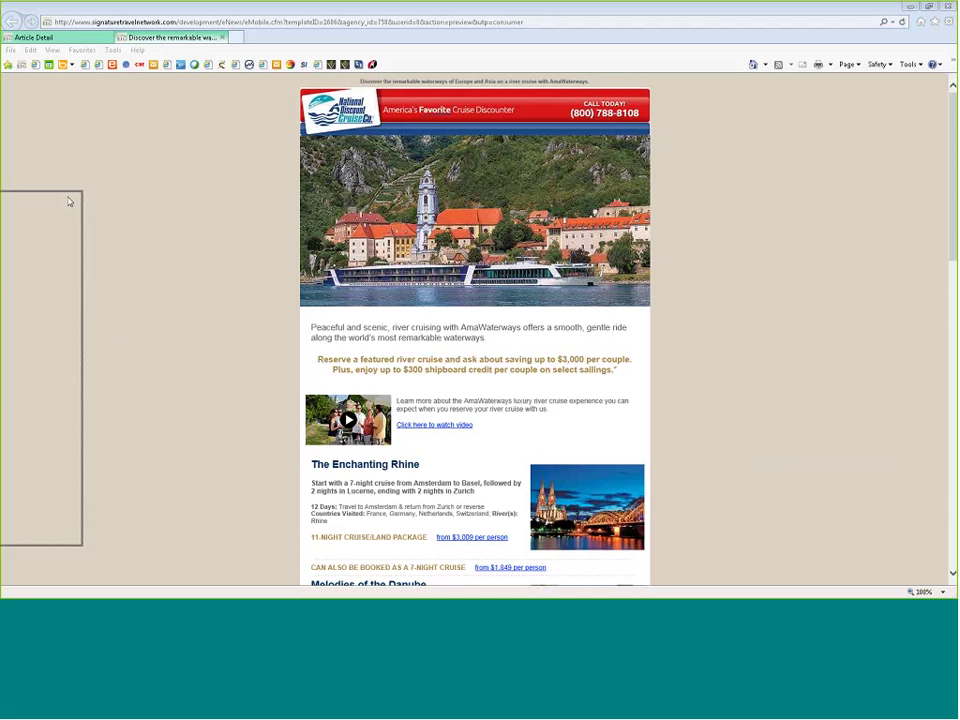
pyautogui.scroll(-8, 611, 364)
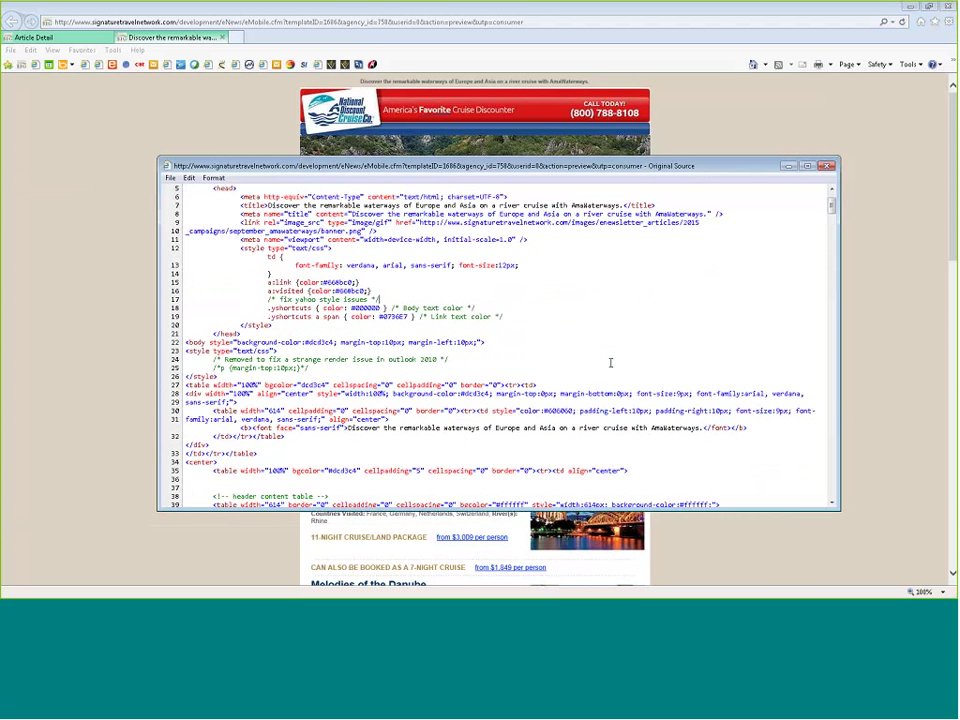
pyautogui.scroll(-20, 611, 368)
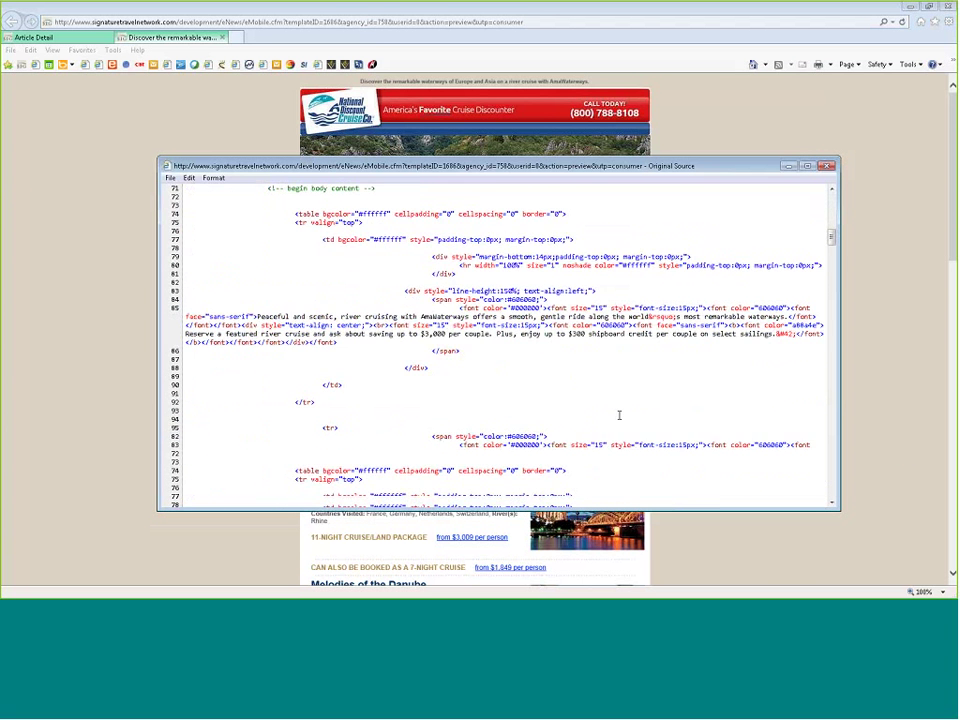
pyautogui.scroll(20, 620, 421)
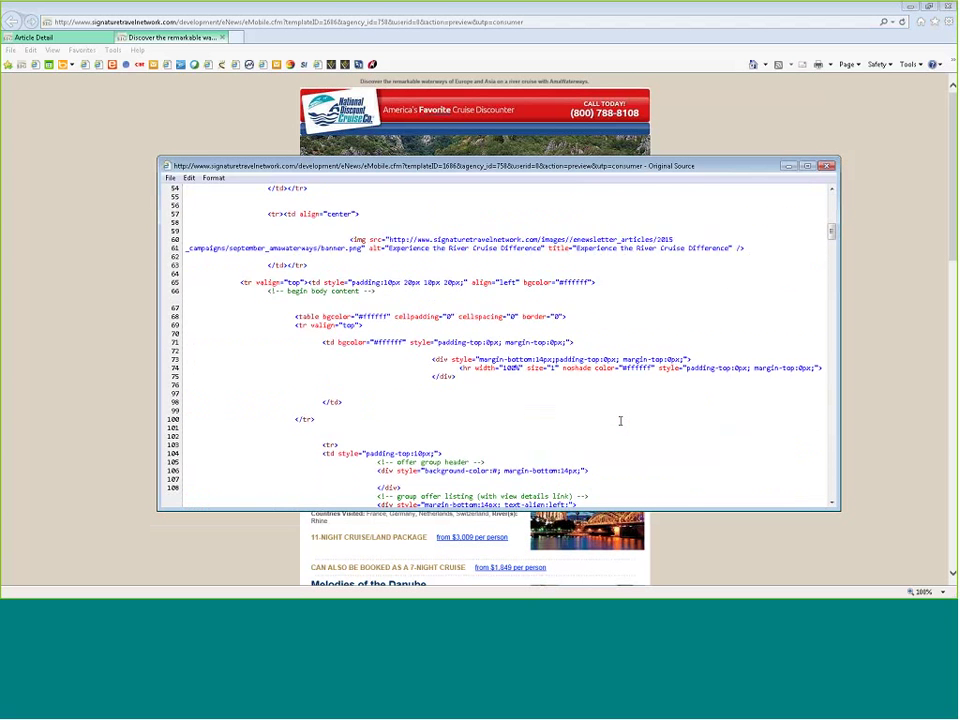
pyautogui.hotkey('ctrl', 'a')
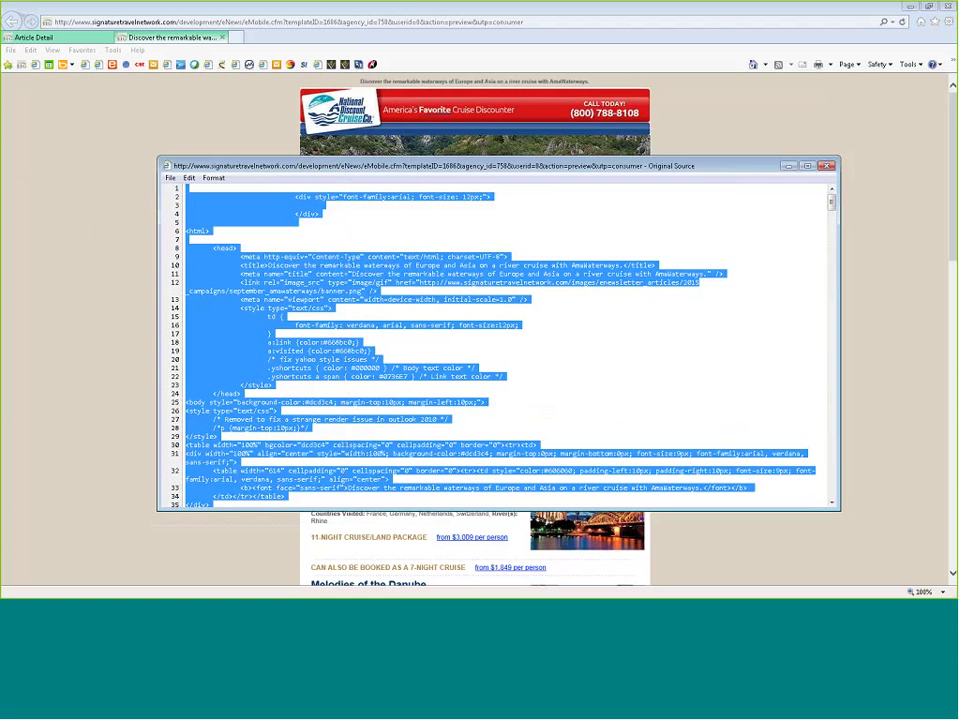
pyautogui.hotkey('alt', 'F4')
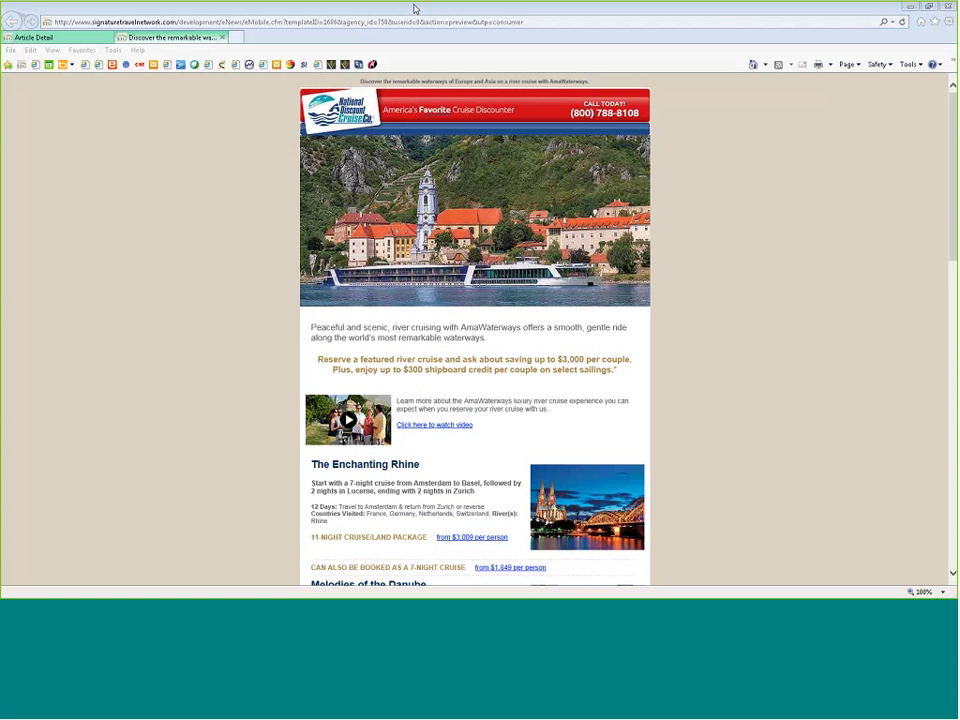
# Step: Switch to the Lindstrom Travel admin panel and delete all existing code from the HTML promo's source view
pyautogui.hotkey('alt', 'Tab')
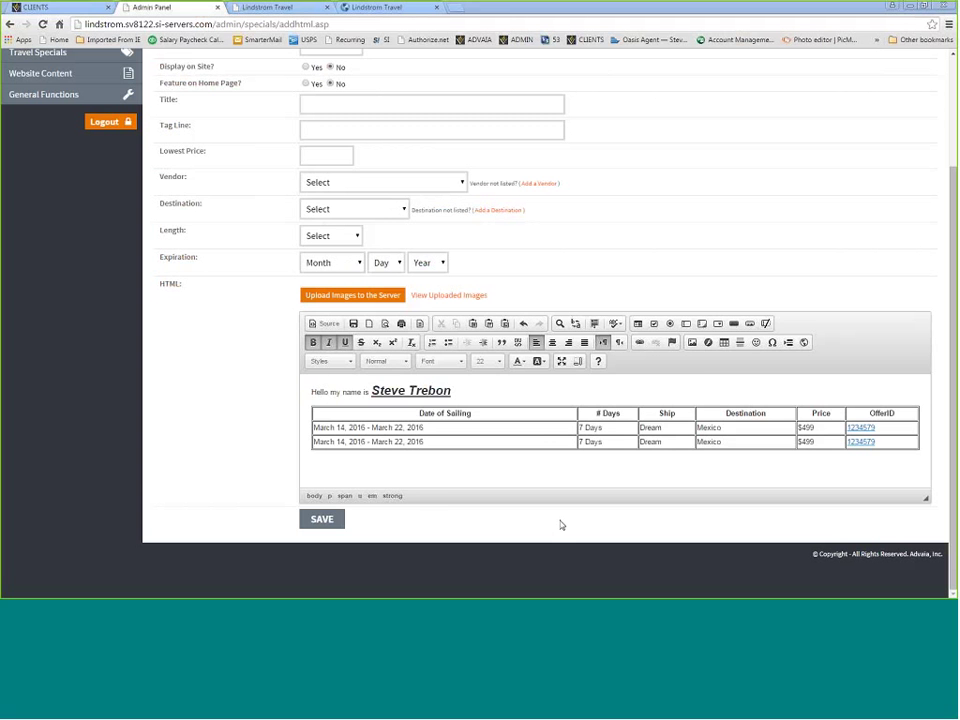
pyautogui.click(325, 323)
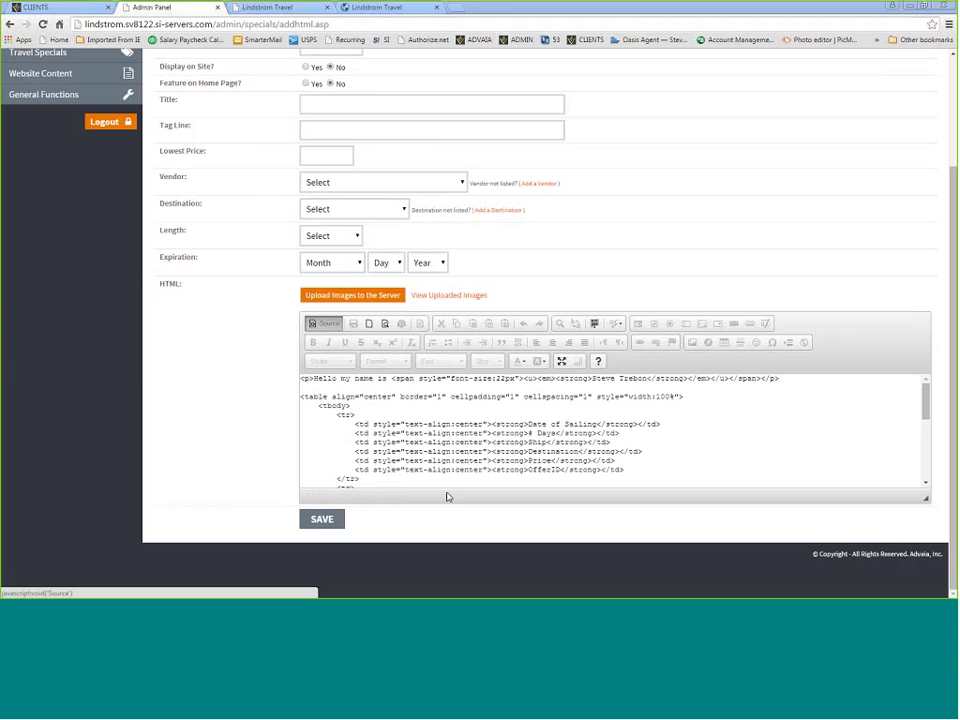
pyautogui.click(795, 467)
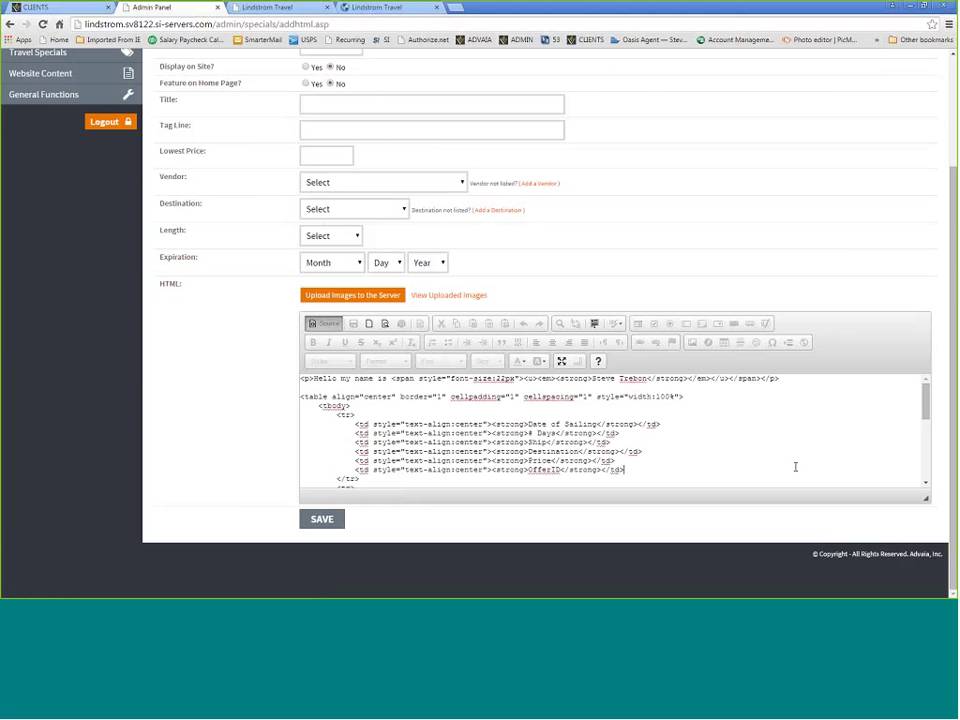
pyautogui.hotkey('ctrl', 'a')
pyautogui.press('Delete')
pyautogui.hotkey('ctrl', '+')
pyautogui.hotkey('ctrl', '+')
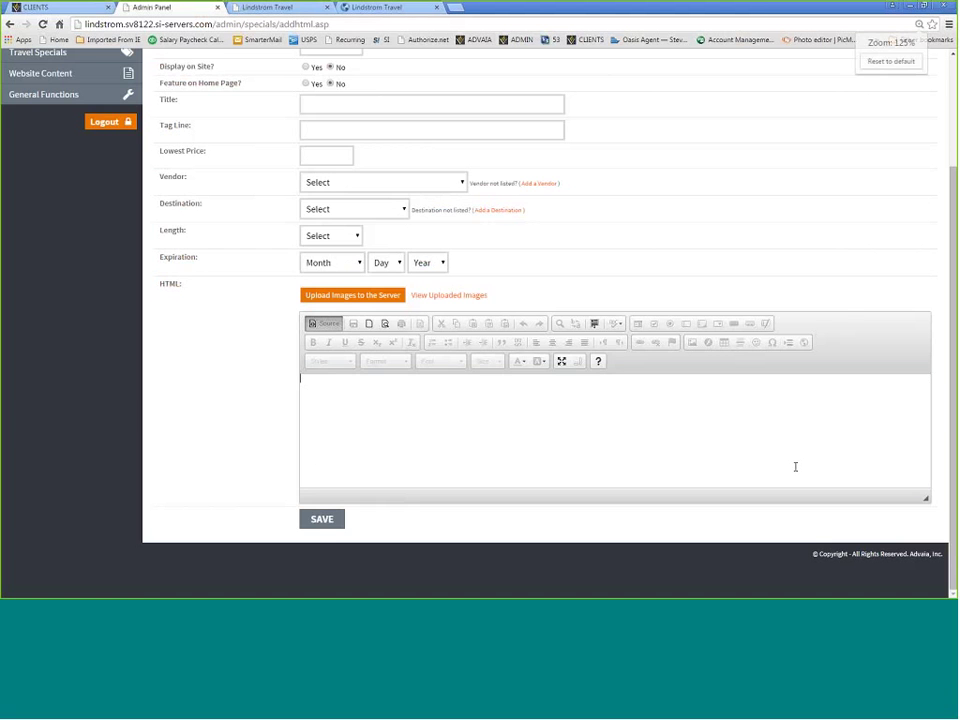
# Step: Paste the copied newsletter code into the source view of the promo's HTML editor
pyautogui.click(394, 396)
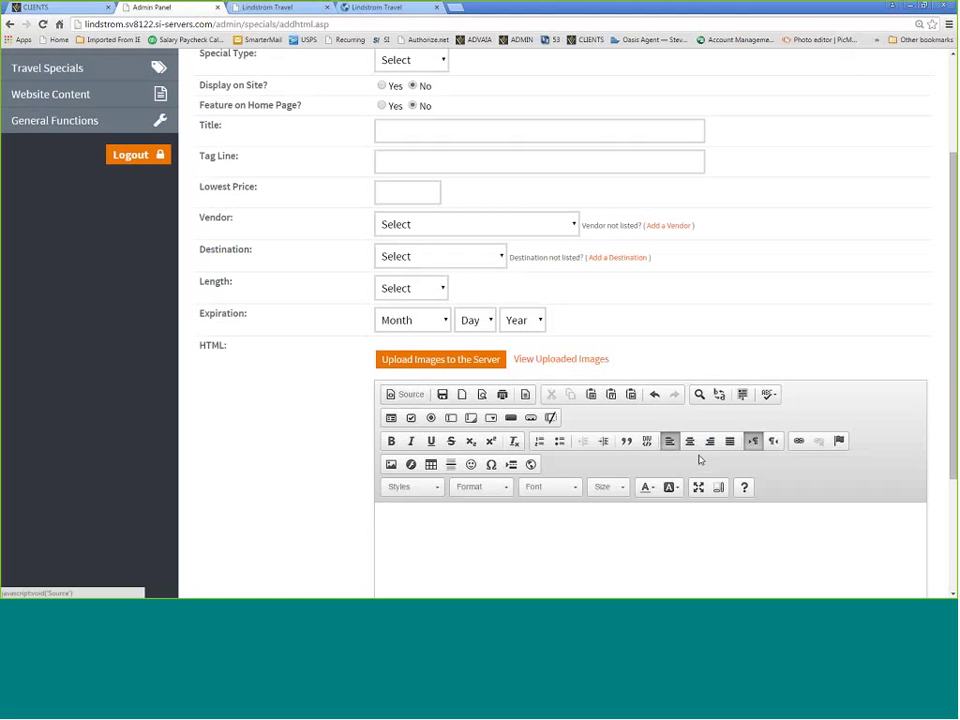
pyautogui.click(420, 399)
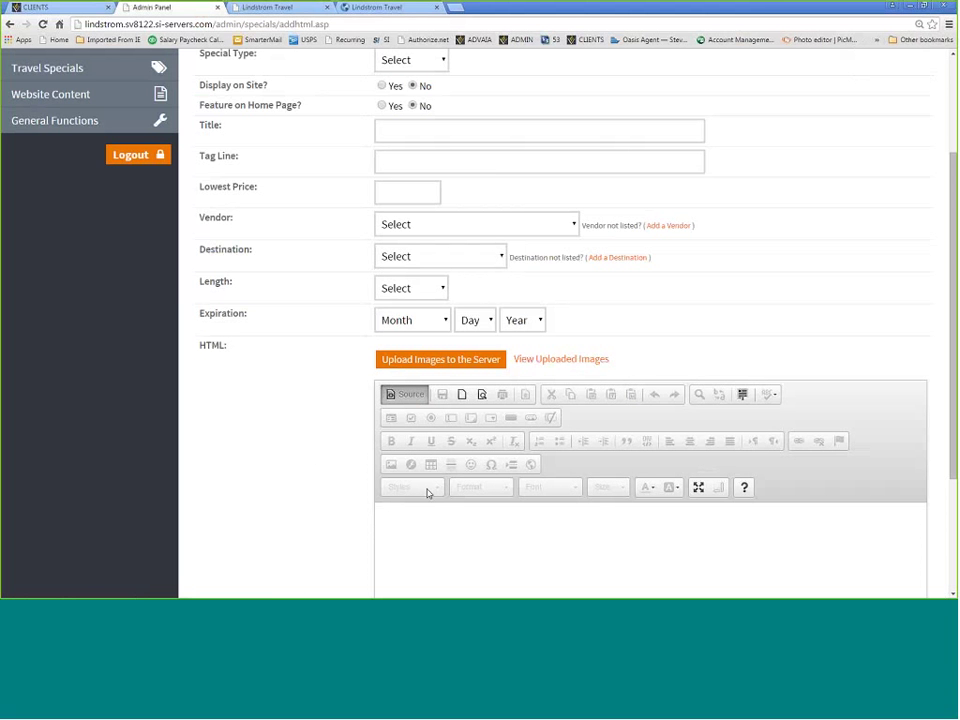
pyautogui.hotkey('ctrl', 'v')
pyautogui.scroll(-2, 500, 557)
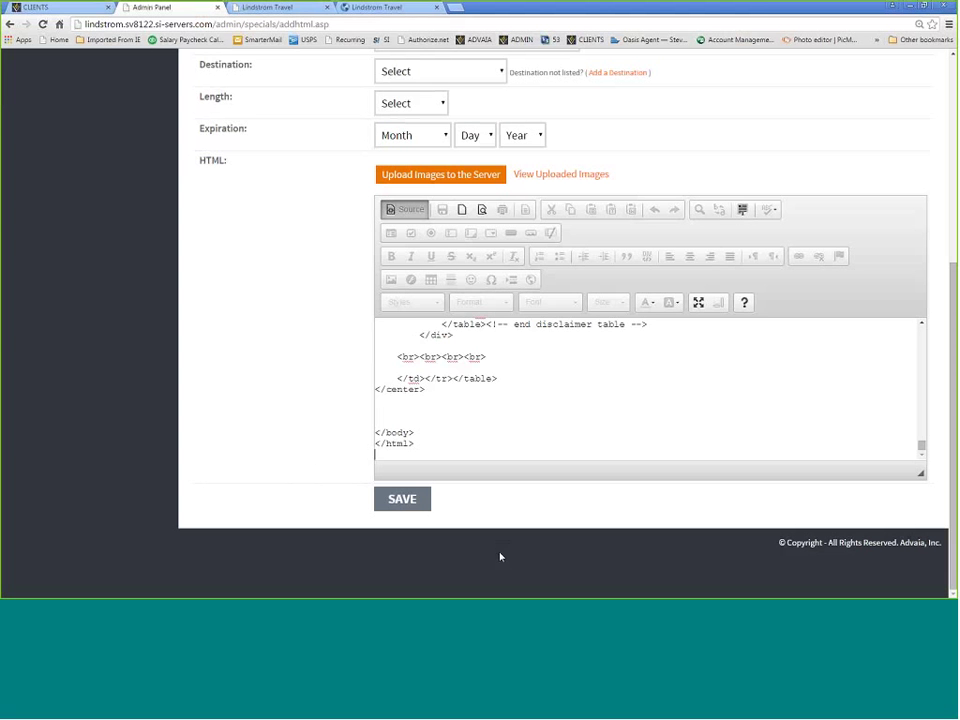
pyautogui.scroll(10, 594, 417)
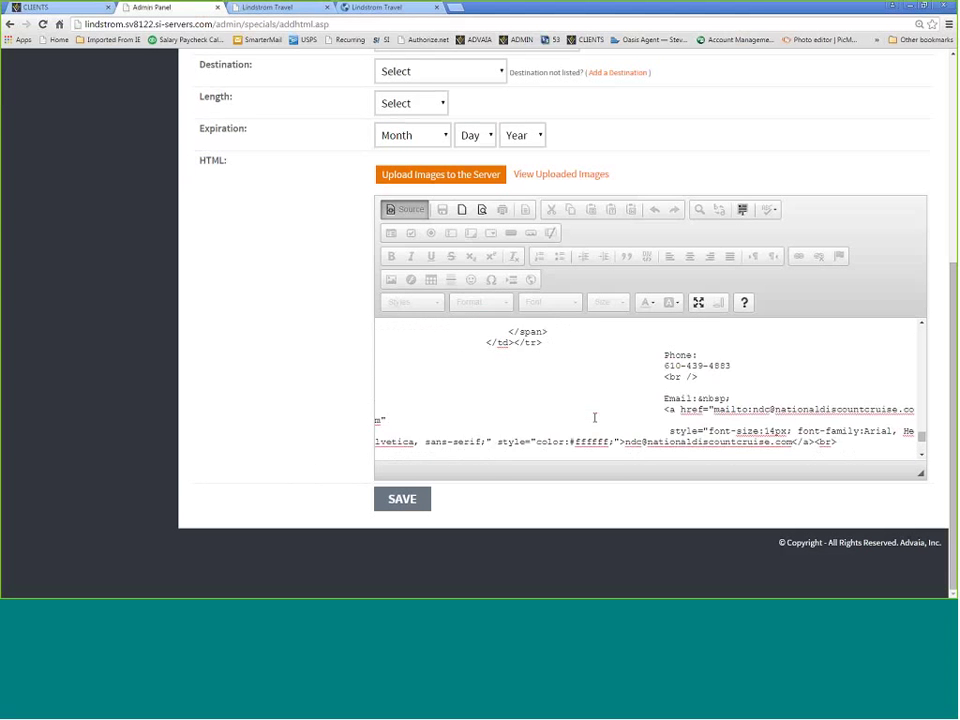
pyautogui.scroll(15, 594, 417)
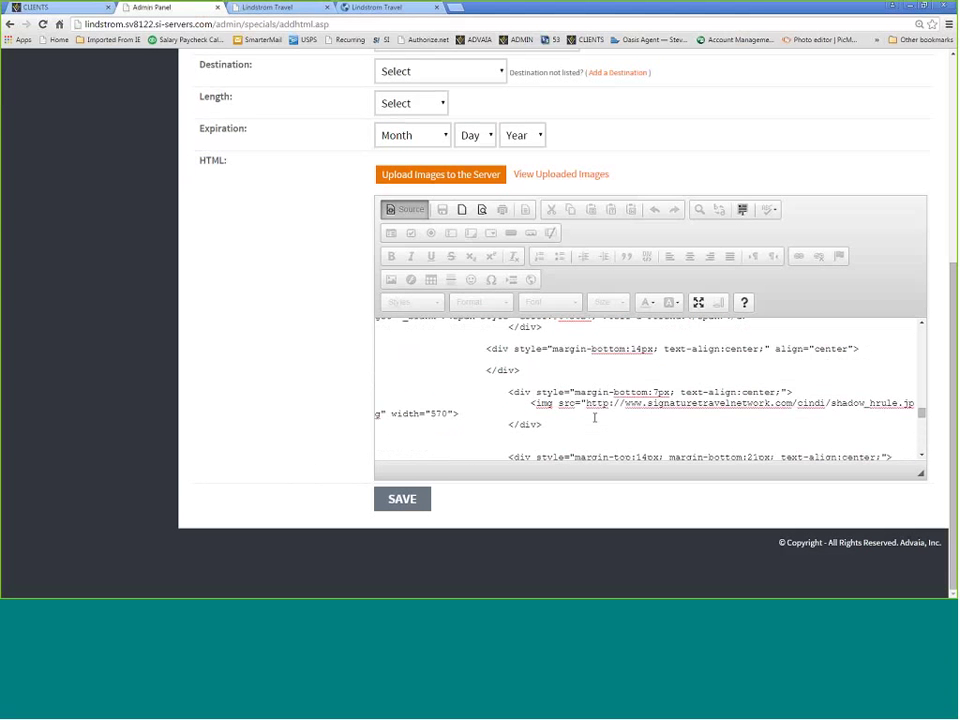
pyautogui.scroll(10, 594, 417)
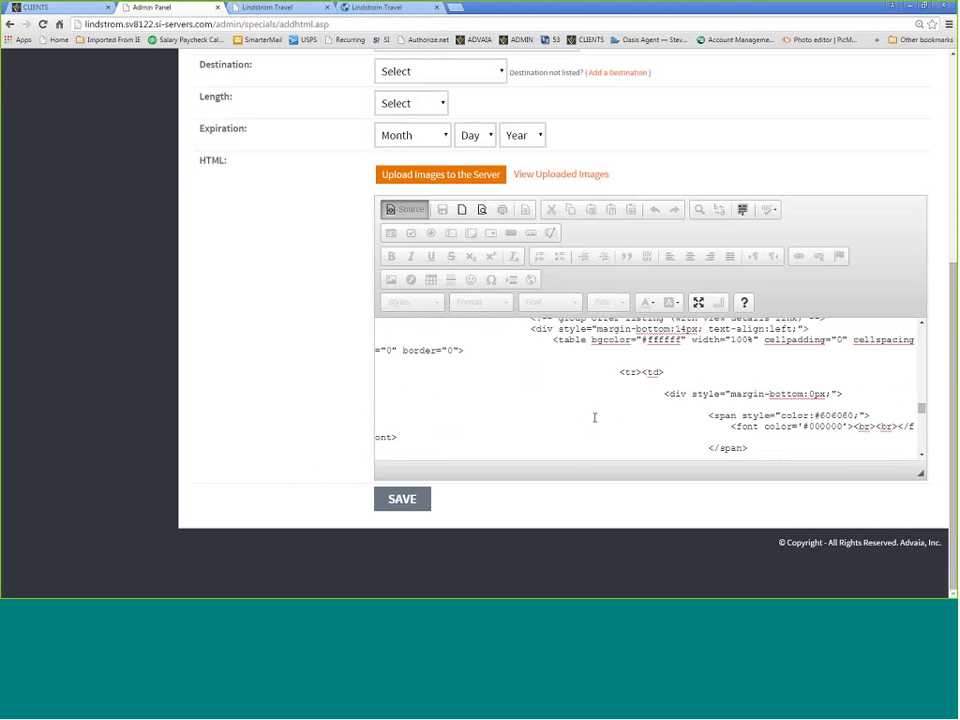
# Step: Turn off source view in the HTML editor and look through the rendered AmaWaterways newsletter
pyautogui.click(401, 210)
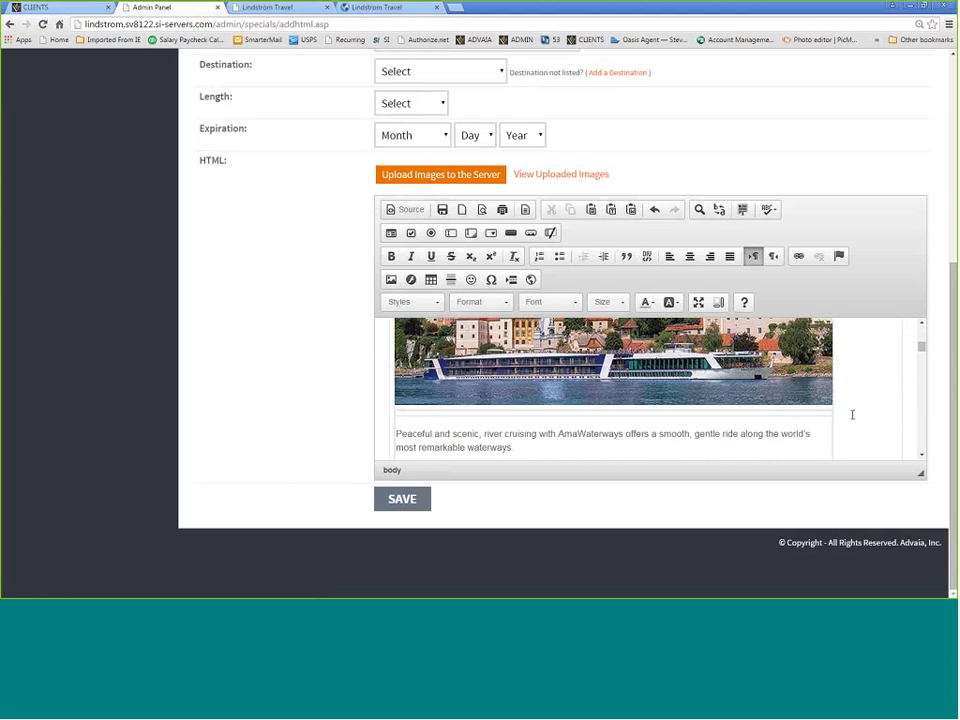
pyautogui.scroll(-10, 857, 413)
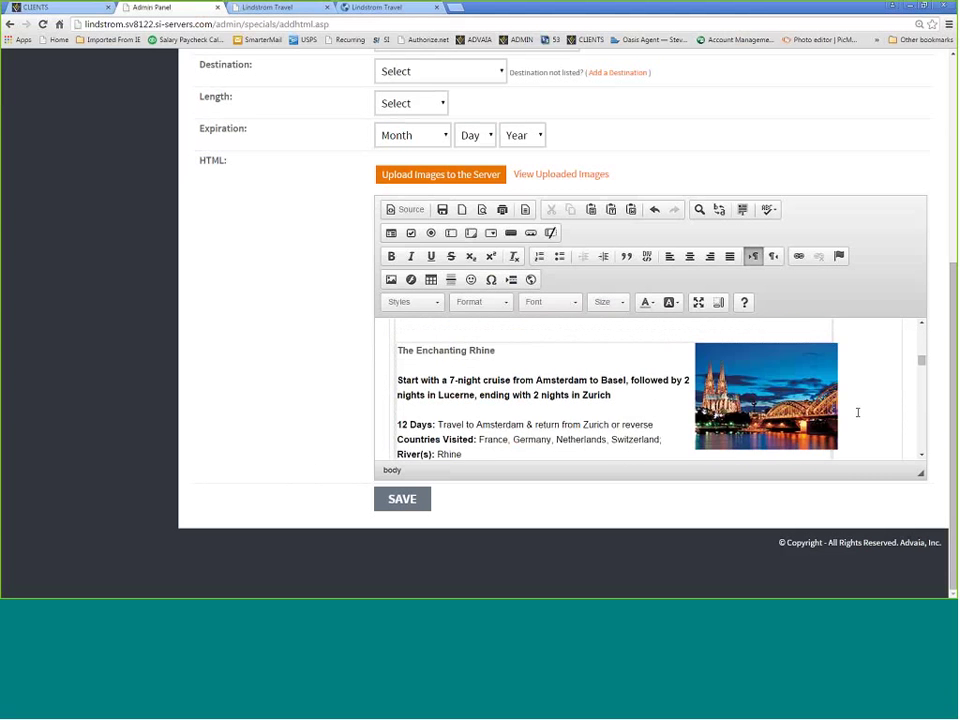
pyautogui.scroll(-15, 857, 413)
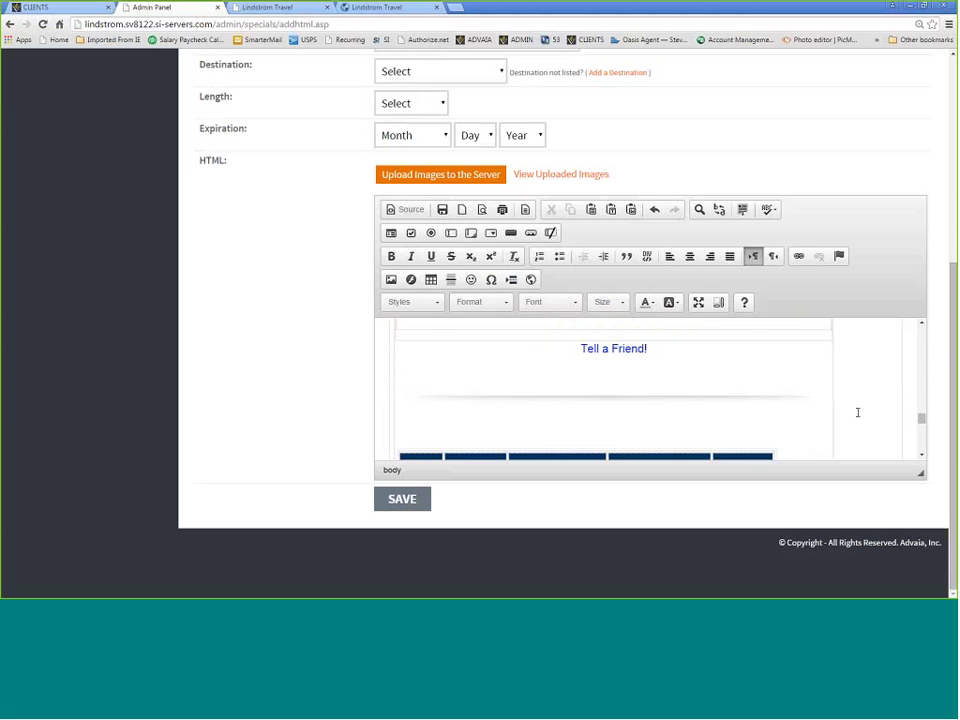
pyautogui.scroll(20, 860, 407)
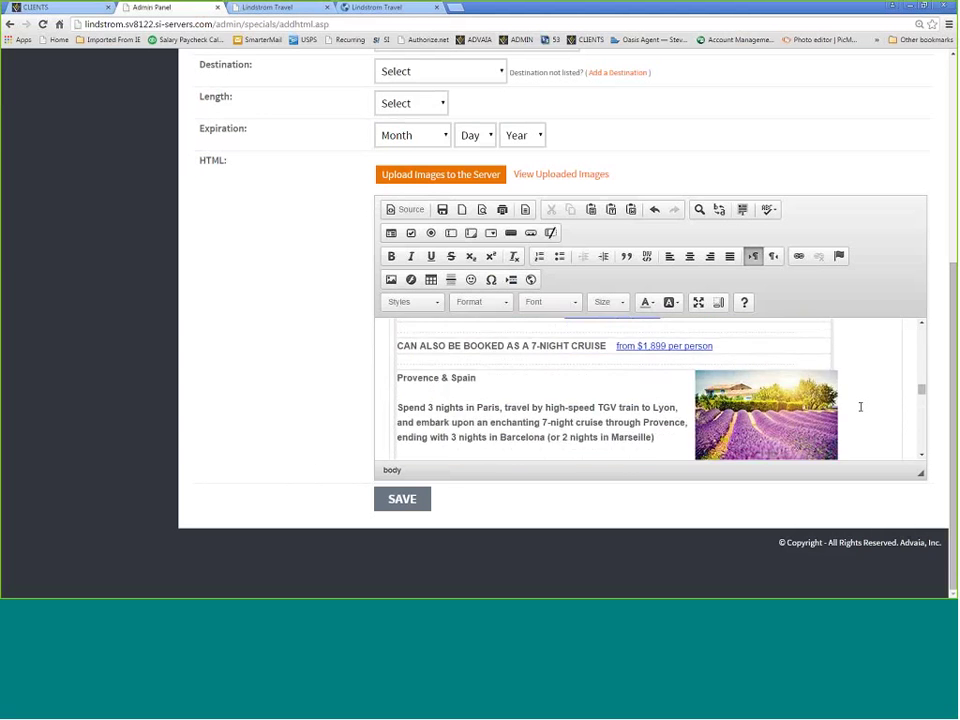
# Step: Copy the newsletter's opening line "Discover the remarkable waterways of Europe and Asia on a river cruise with AmaWaterways." into the promo's Tag Line
pyautogui.scroll(4, 857, 413)
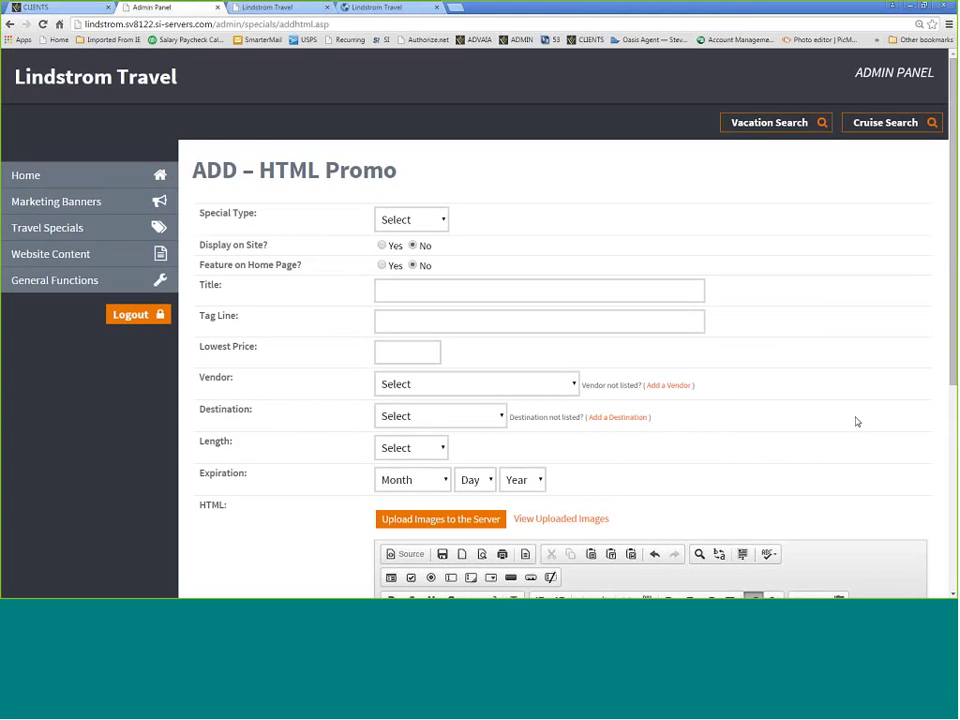
pyautogui.scroll(-4, 857, 428)
pyautogui.scroll(5, 898, 499)
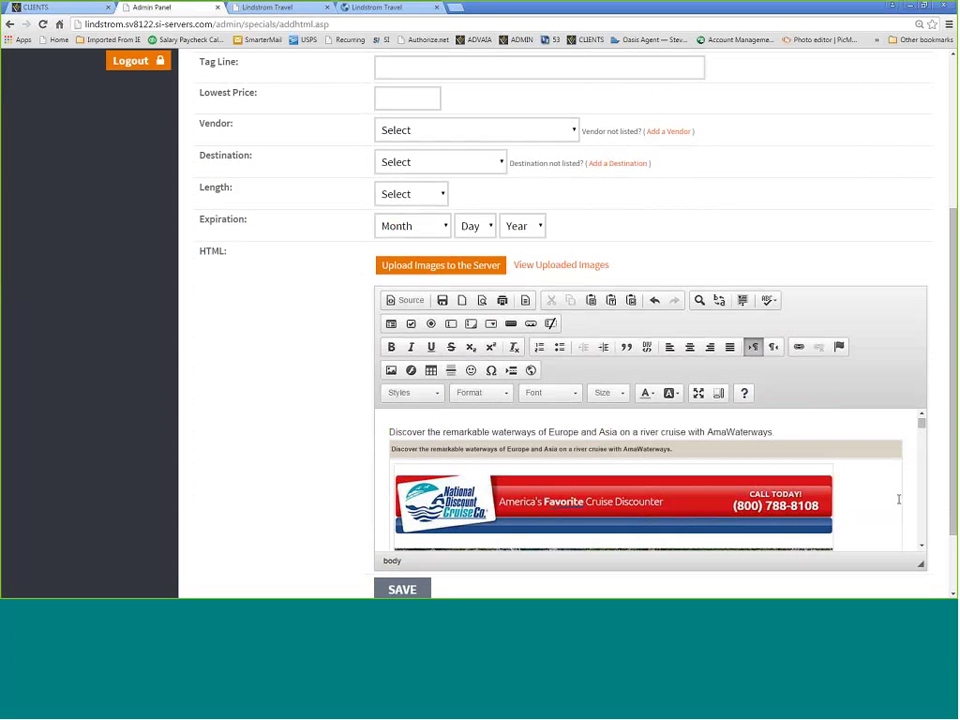
pyautogui.moveTo(389, 432); pyautogui.dragTo(727, 432)
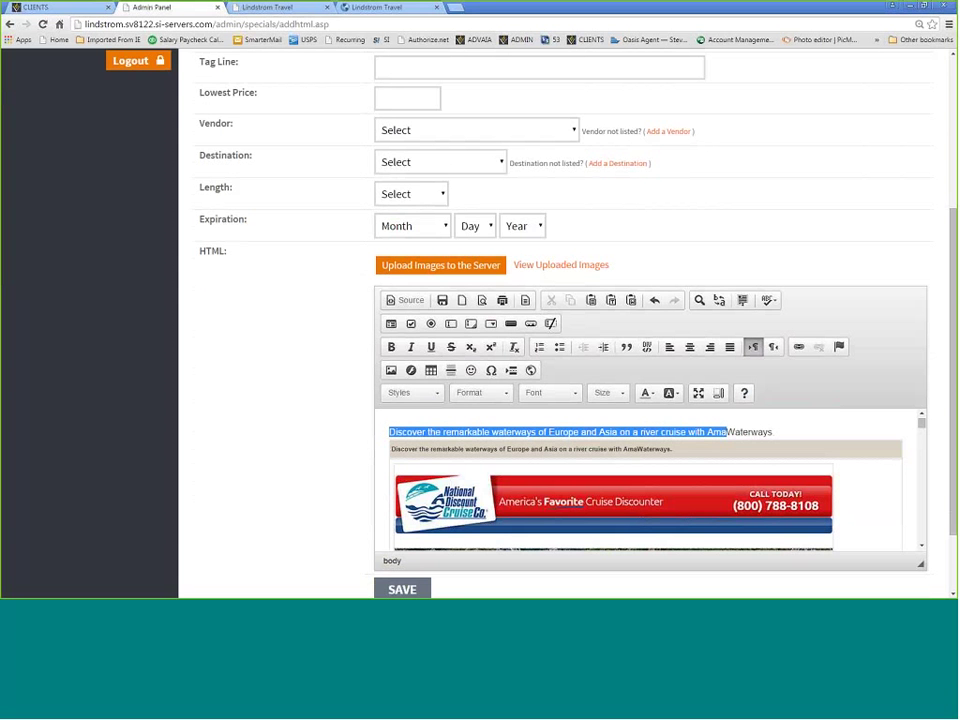
pyautogui.click(540, 68)
pyautogui.hotkey('ctrl', 'v')
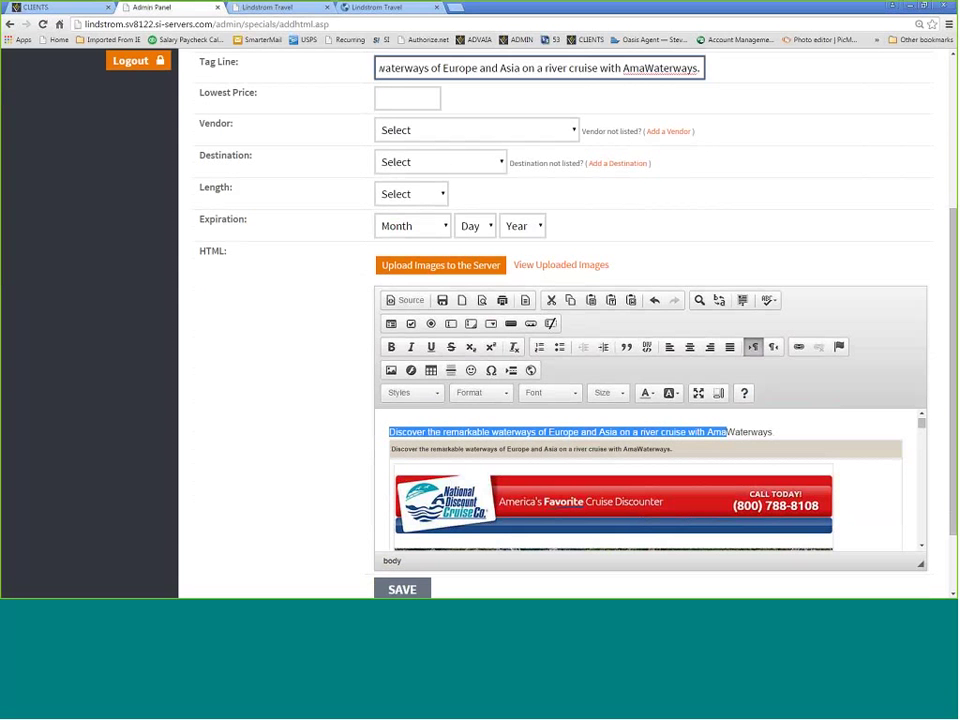
# Step: Set the promo's special type to Cruise and choose Yes for both displaying it on the site and featuring it on the home page
pyautogui.scroll(3, 493, 154)
pyautogui.click(408, 125)
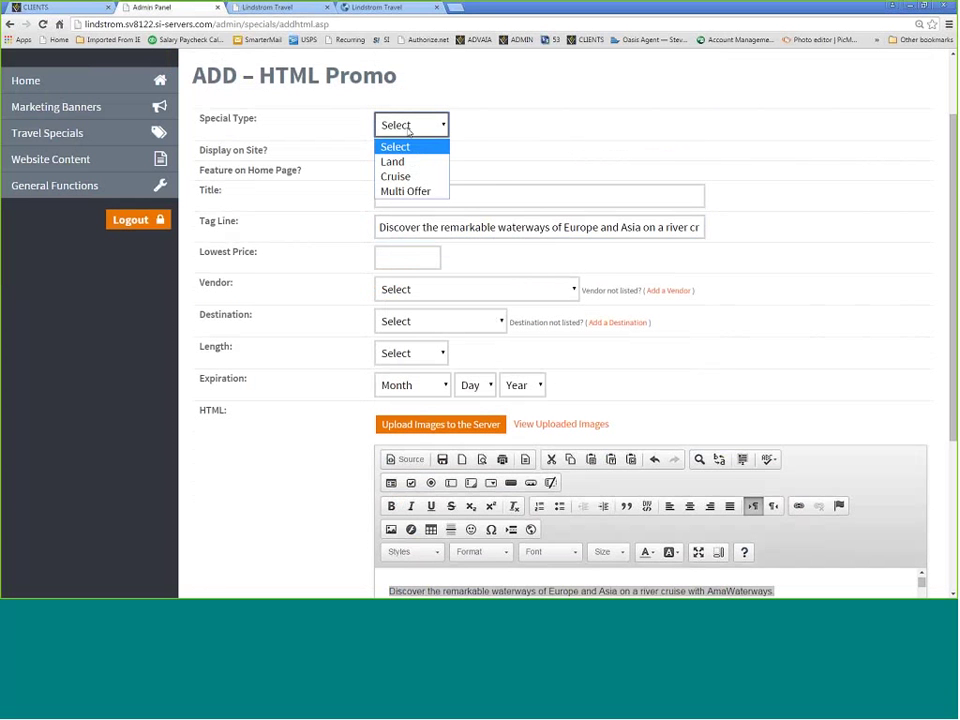
pyautogui.press('Down')
pyautogui.press('Down')
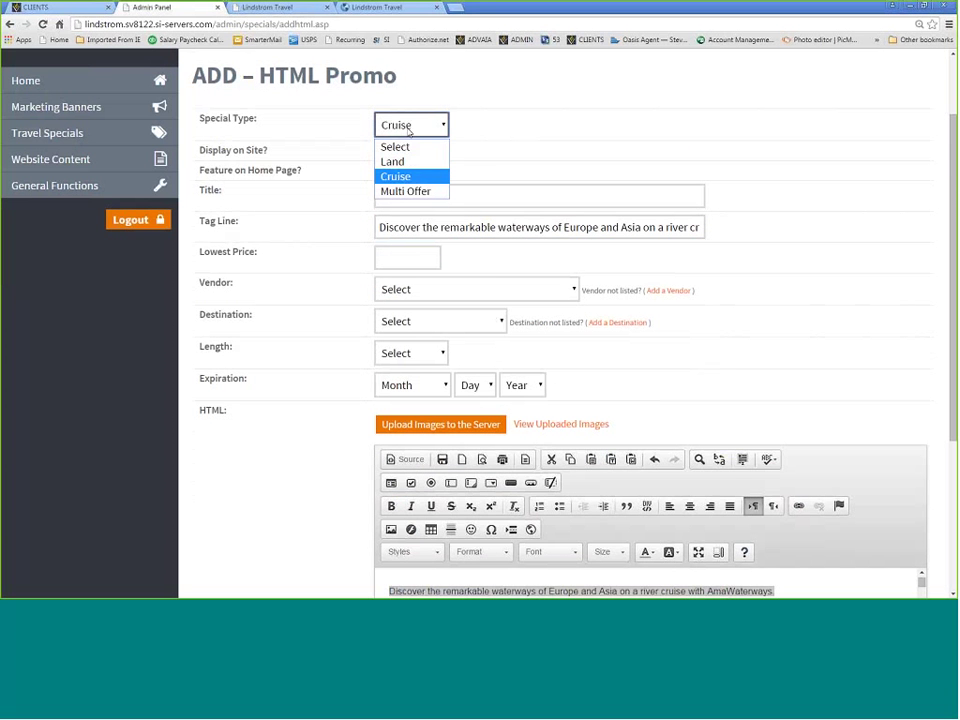
pyautogui.click(386, 150)
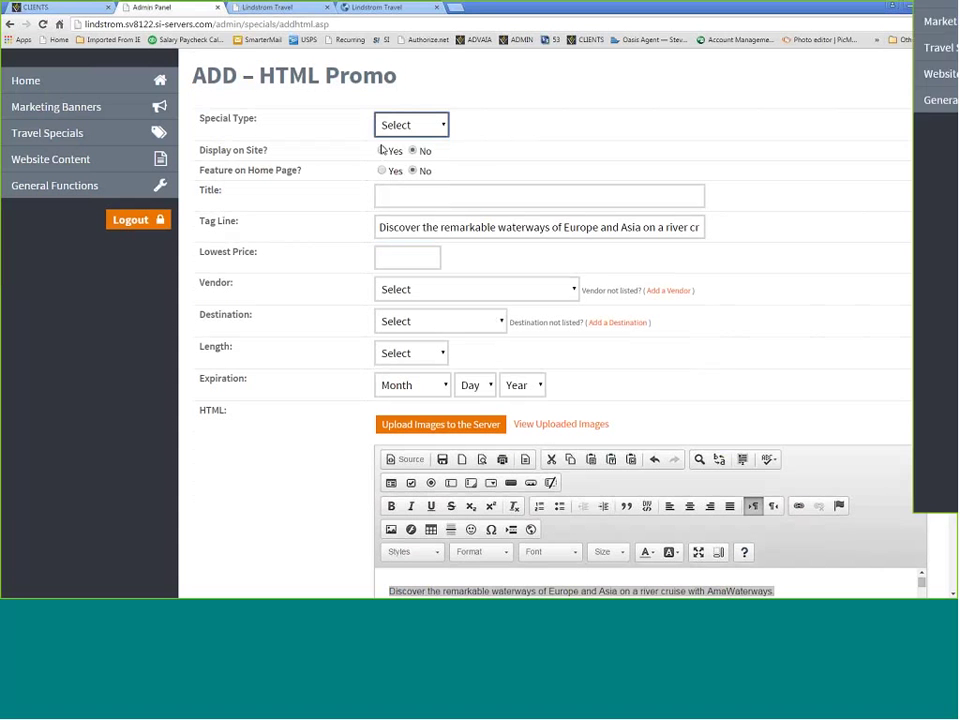
pyautogui.click(399, 131)
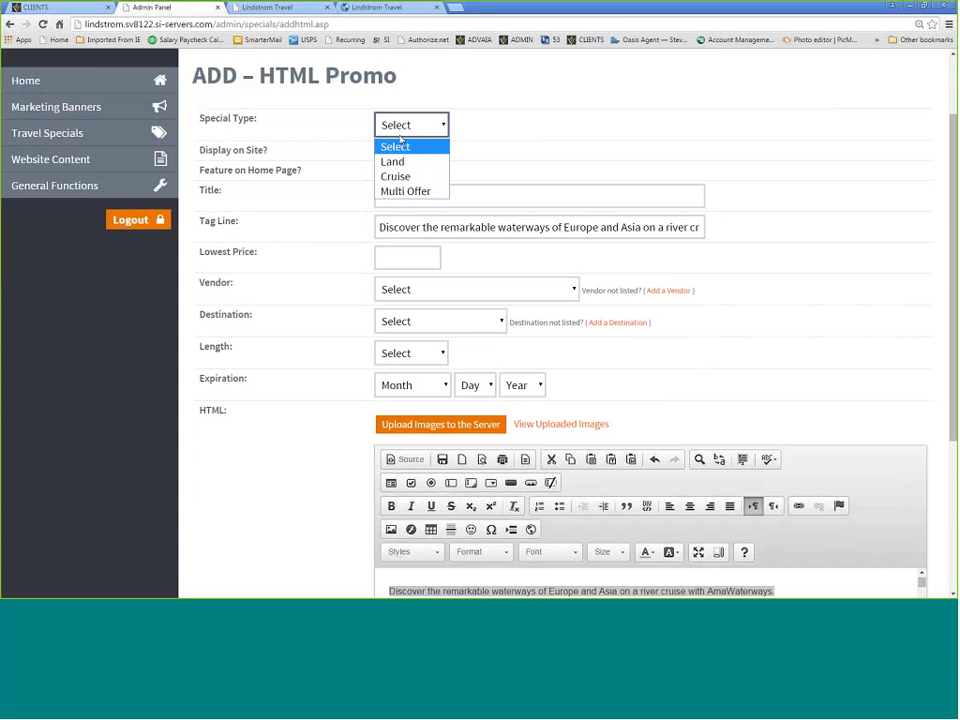
pyautogui.press('Down')
pyautogui.press('Down')
pyautogui.press('Return')
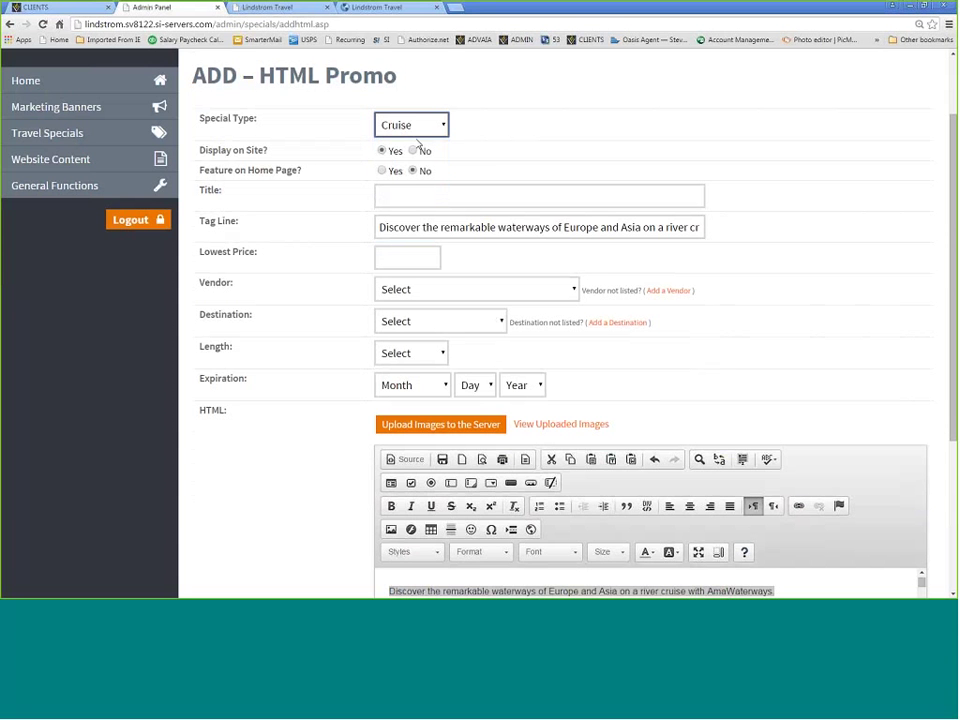
pyautogui.click(381, 170)
# Step: Copy the bold line "Discover the remarkable waterways of Europe and Asia on a river cruise with AmaWaterways." above the banner into the promo's Title
pyautogui.scroll(-2, 840, 488)
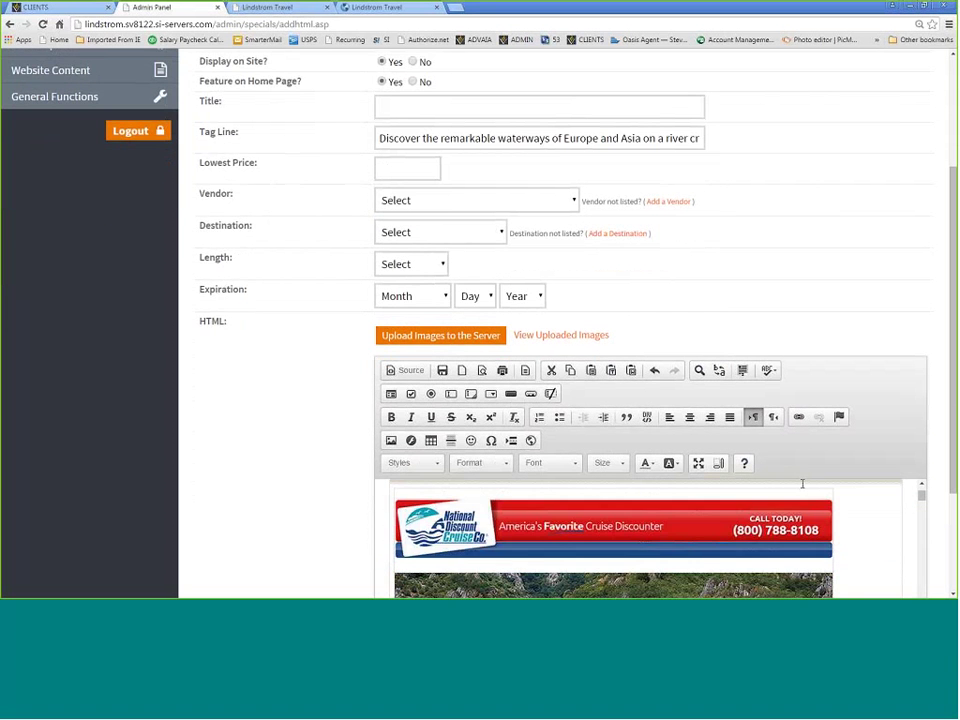
pyautogui.click(802, 483)
pyautogui.write('Discover the remarkable waterways of Europe and Asia on a river cruise with AmaWaterways.')
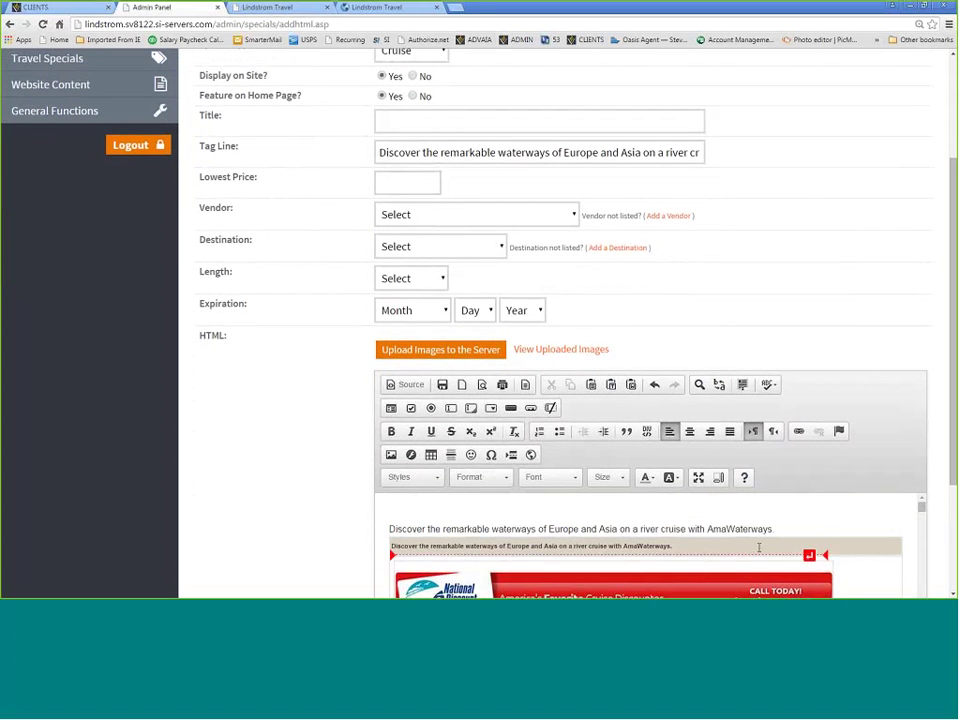
pyautogui.moveTo(677, 546); pyautogui.dragTo(390, 546)
pyautogui.hotkey('ctrl', 'c')
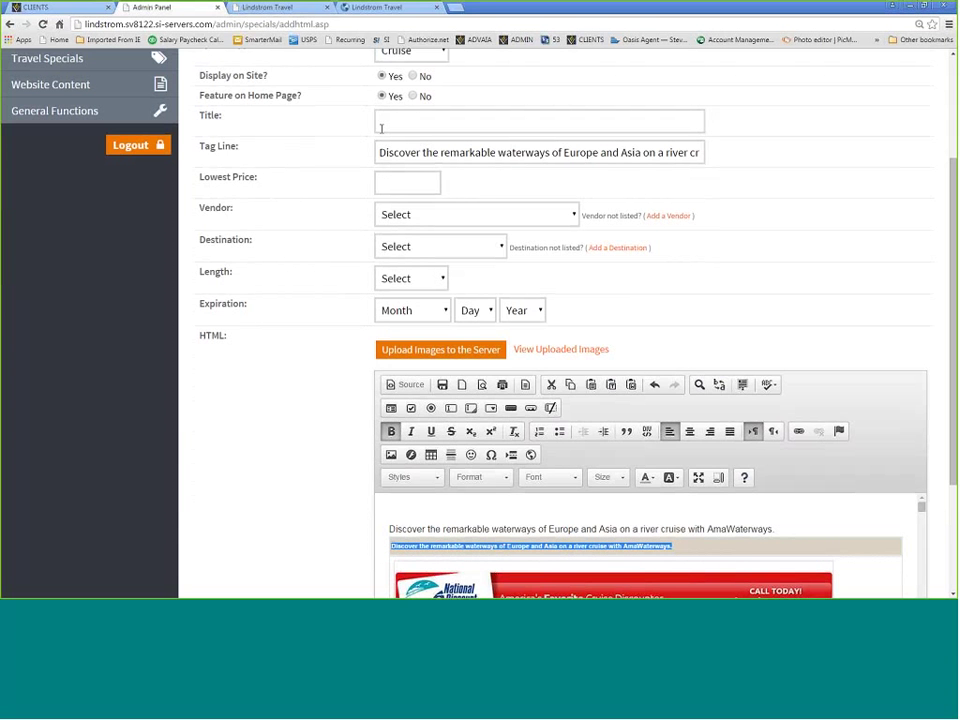
pyautogui.click(381, 128)
pyautogui.hotkey('ctrl', 'v')
pyautogui.click(880, 567)
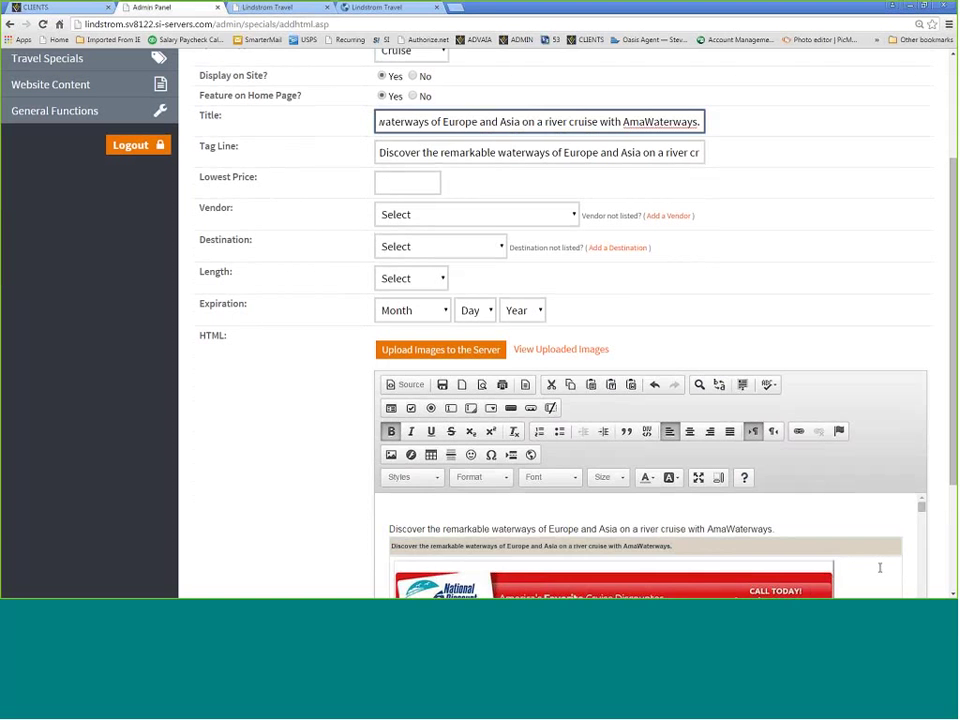
# Step: Check the cruise prices in the rendered newsletter and set the promo's lowest price to $1,849
pyautogui.scroll(-6, 882, 562)
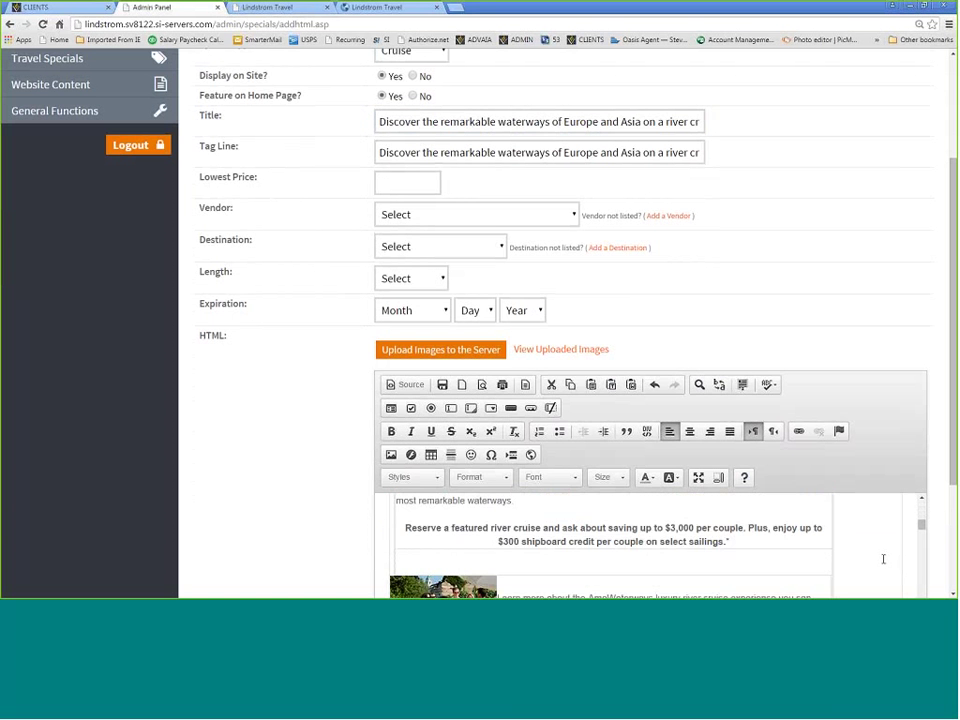
pyautogui.scroll(-8, 883, 559)
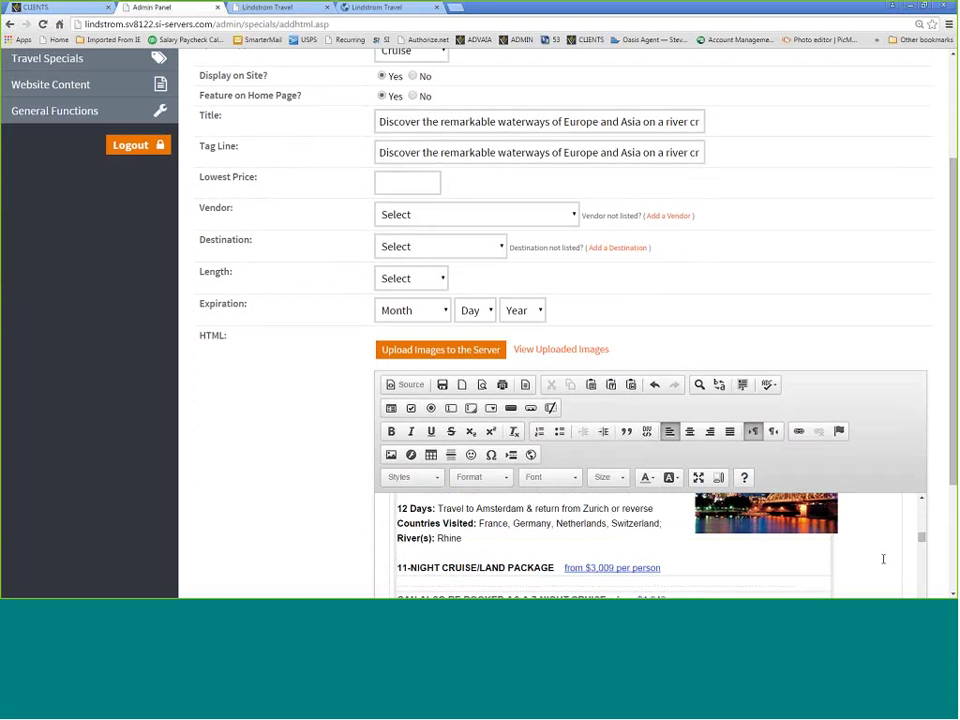
pyautogui.scroll(-3, 883, 559)
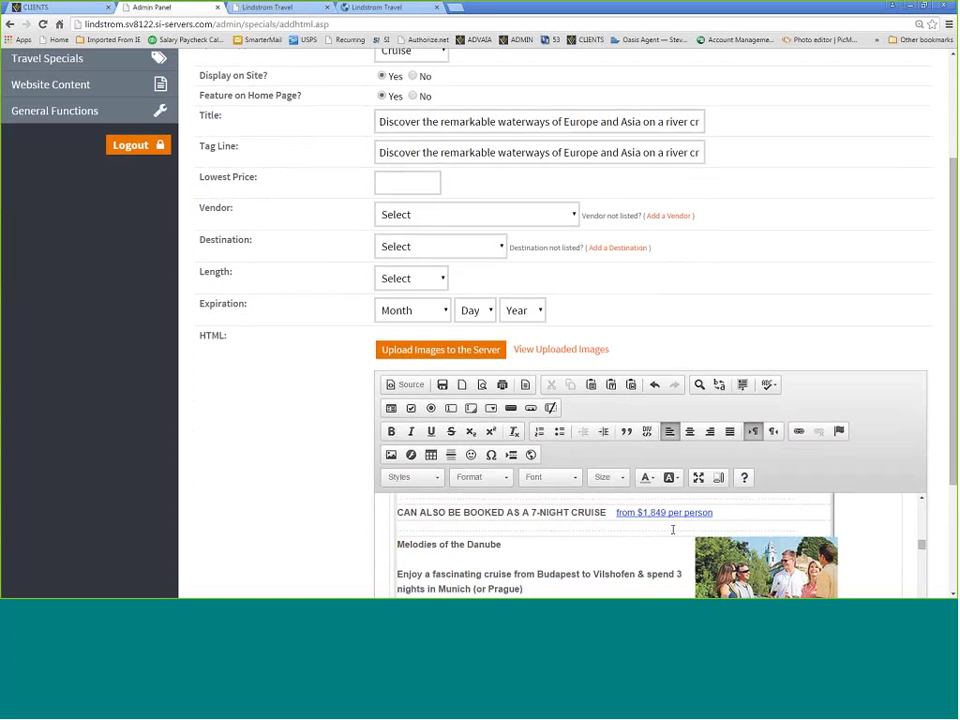
pyautogui.click(405, 182)
pyautogui.write('$')
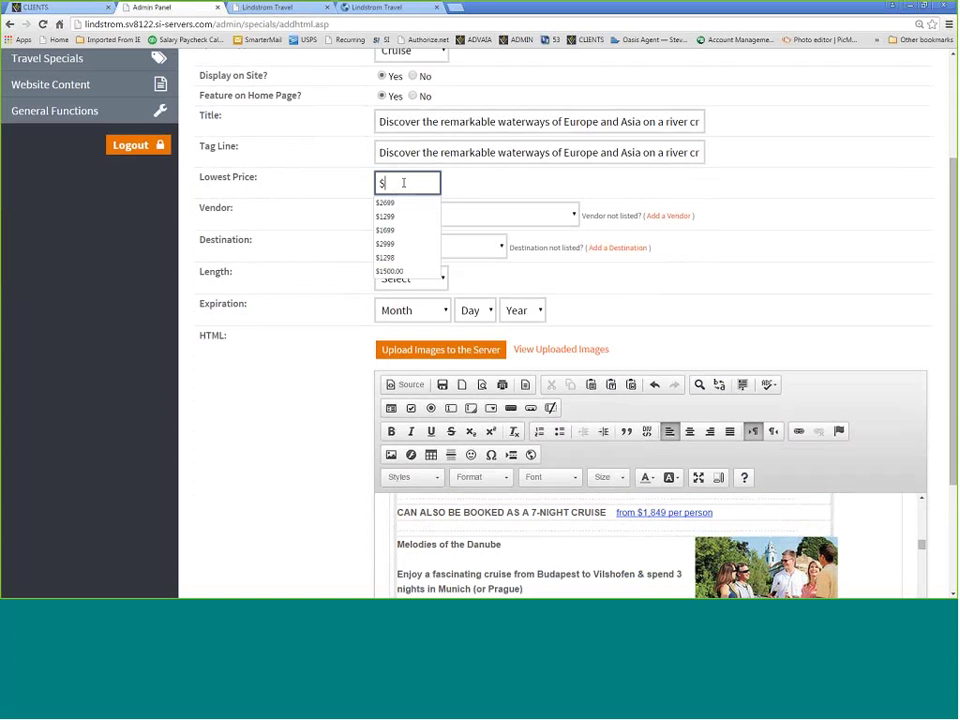
pyautogui.write('1,849')
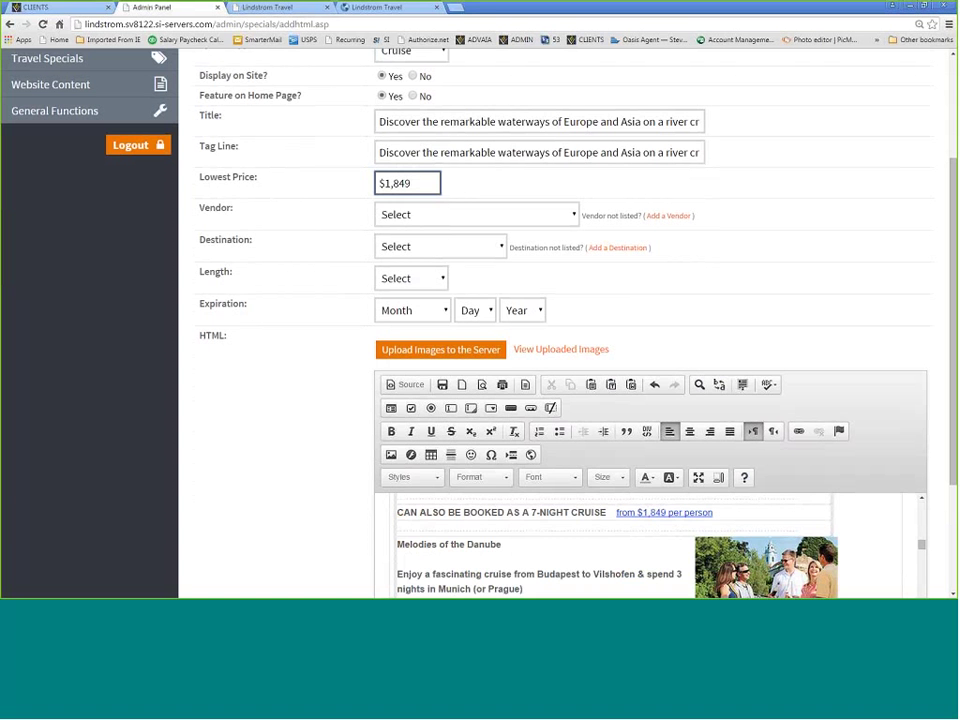
# Step: Look through the newsletter's cruise offers in the editor for their itineraries, countries visited and prices
pyautogui.click(583, 541)
pyautogui.scroll(10, 583, 541)
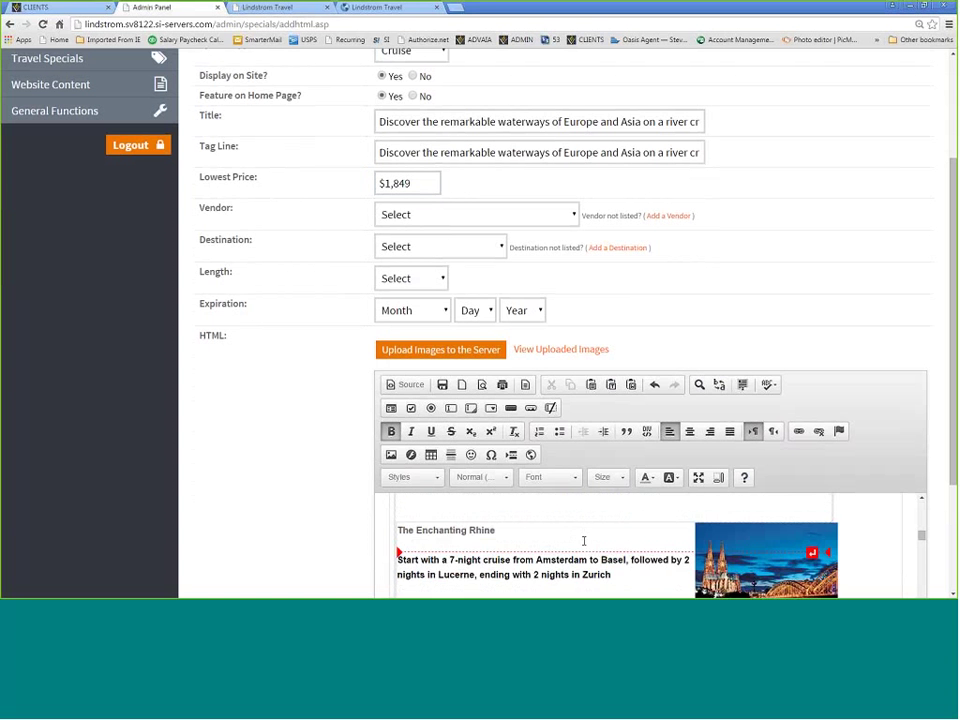
pyautogui.scroll(5, 585, 545)
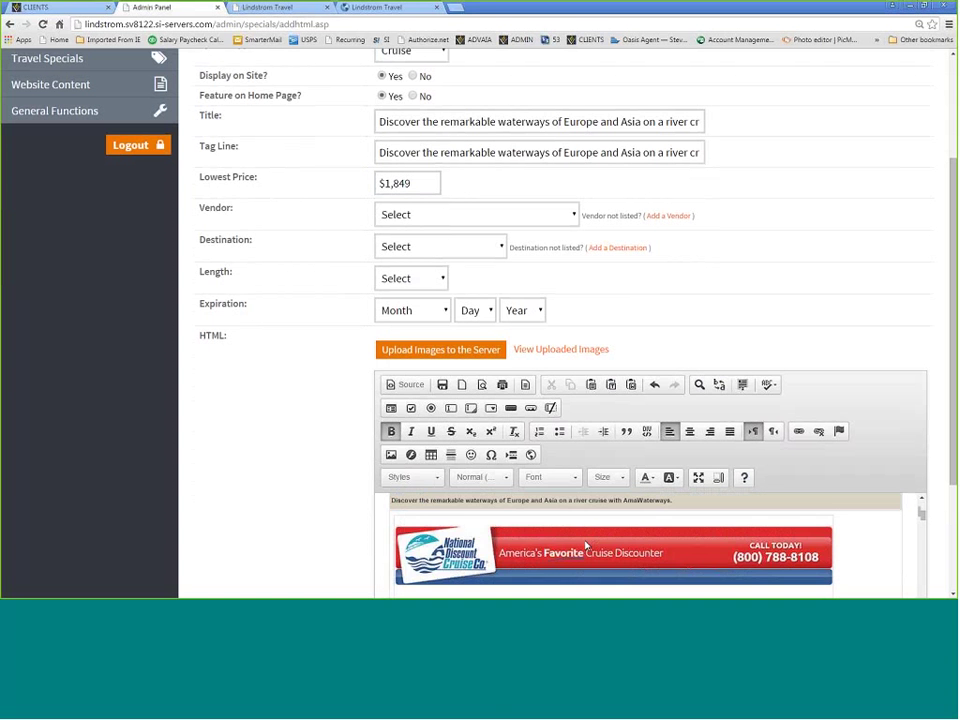
pyautogui.scroll(-3, 586, 545)
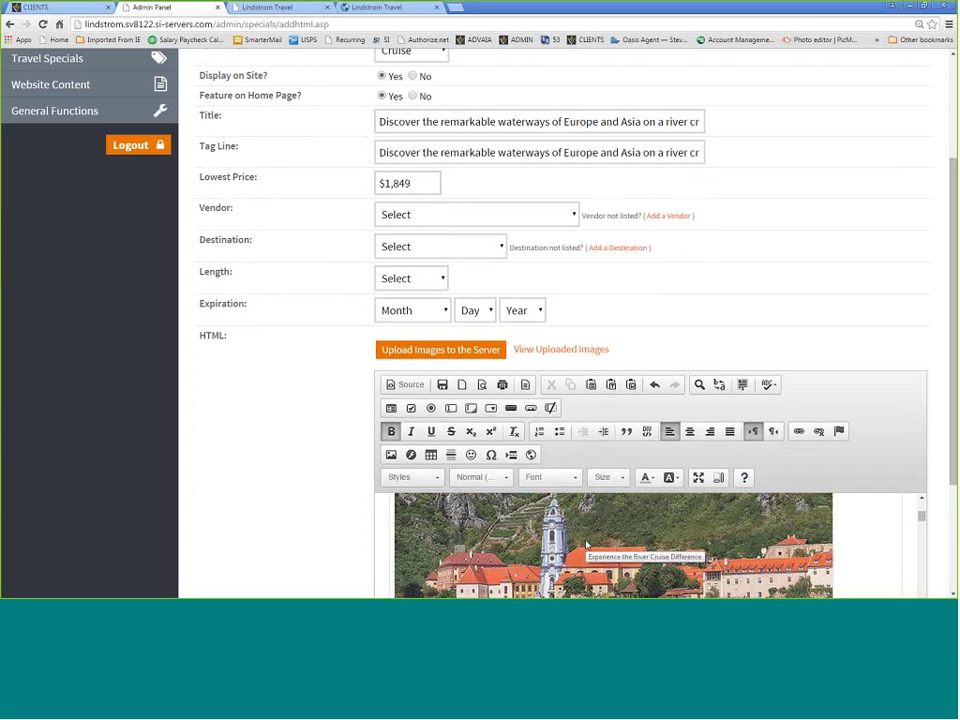
pyautogui.scroll(-6, 586, 545)
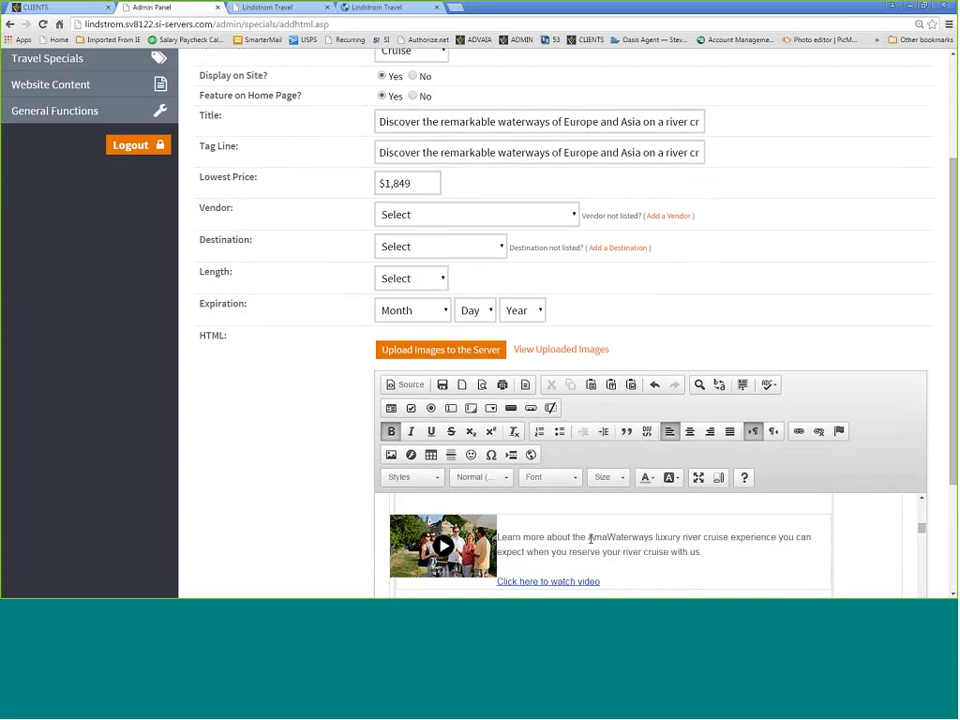
pyautogui.scroll(-5, 590, 539)
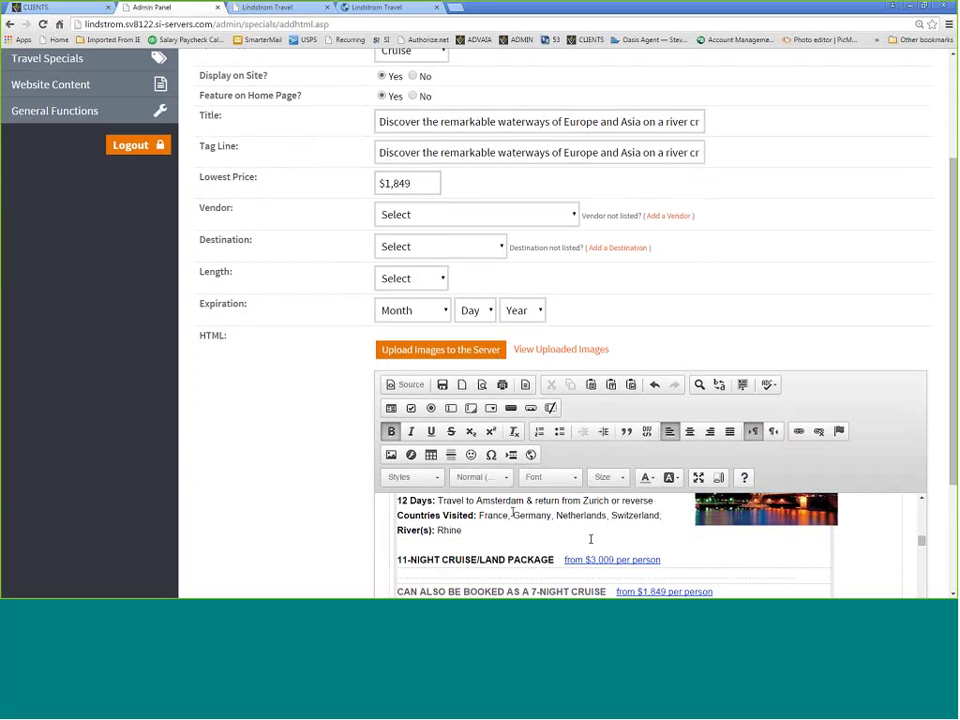
pyautogui.scroll(-10, 810, 561)
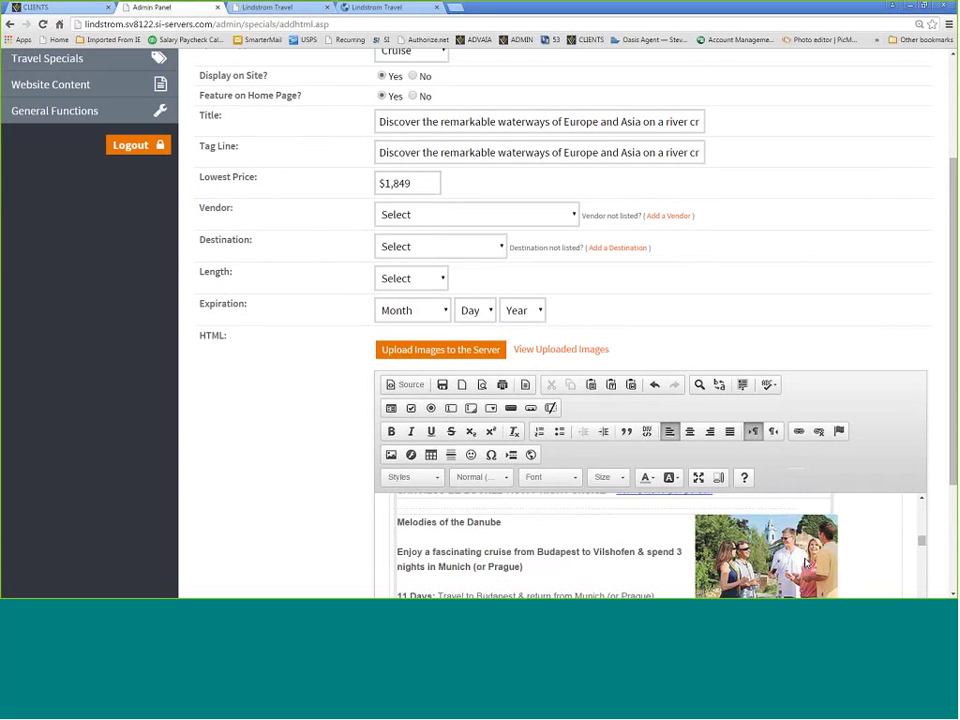
pyautogui.scroll(-10, 810, 561)
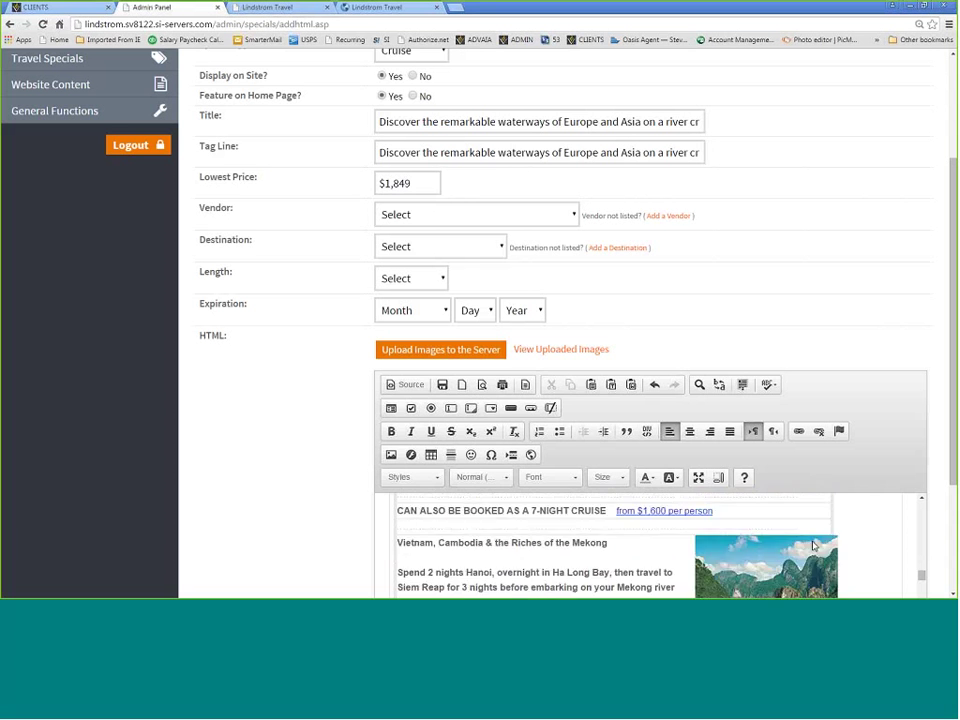
pyautogui.scroll(5, 813, 541)
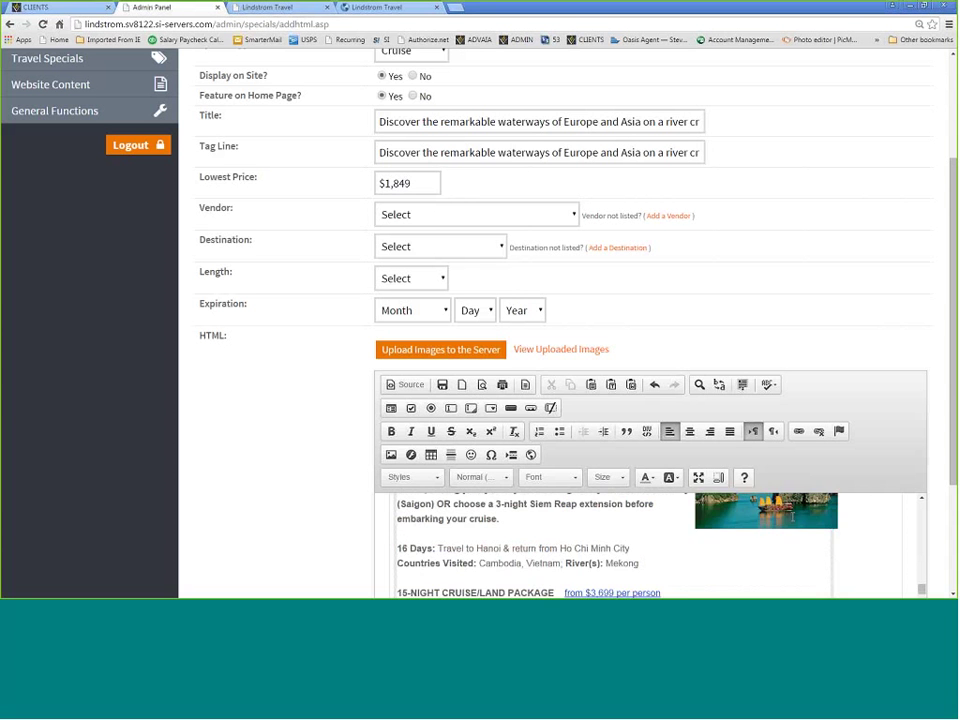
# Step: Set the promo's vendor to AMAWATERWAYS and, after checking the countries in the newsletter, its destination to Europe
pyautogui.click(396, 215)
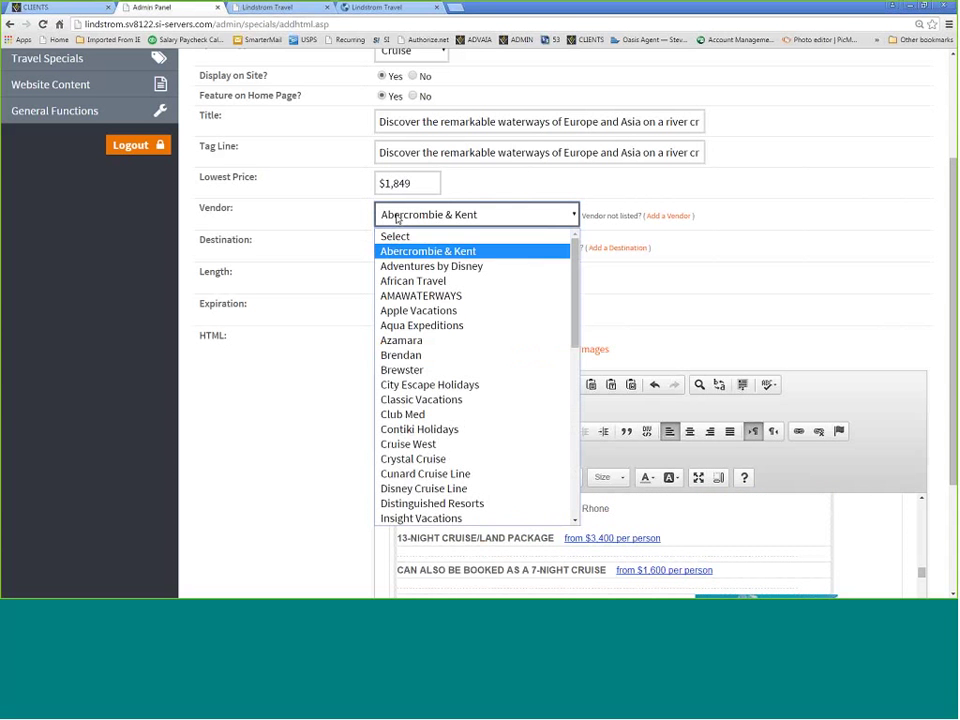
pyautogui.click(406, 296)
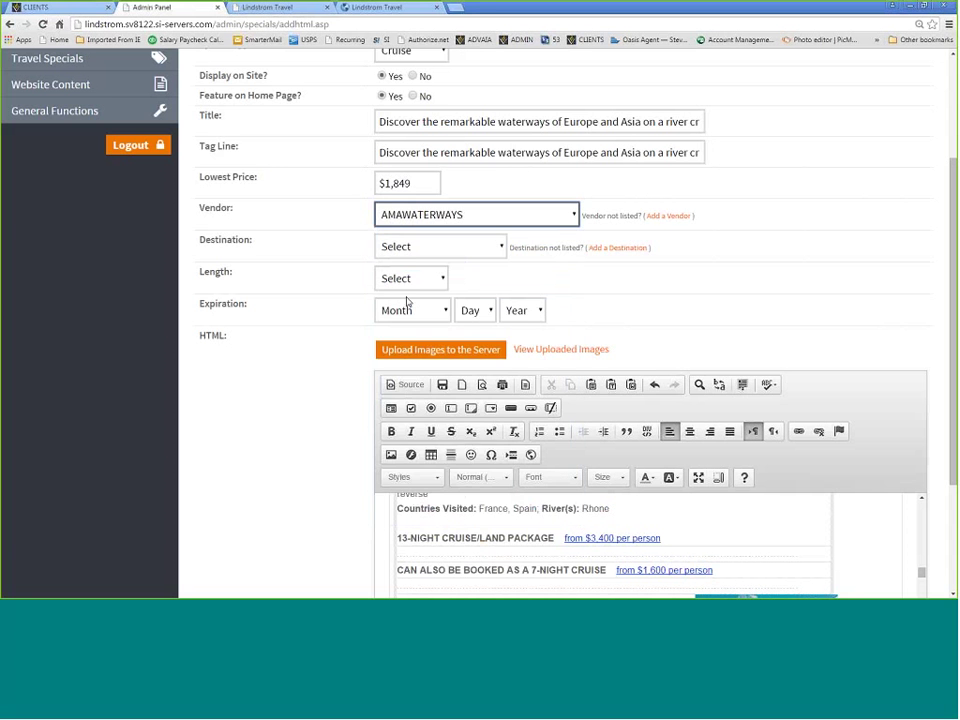
pyautogui.click(406, 251)
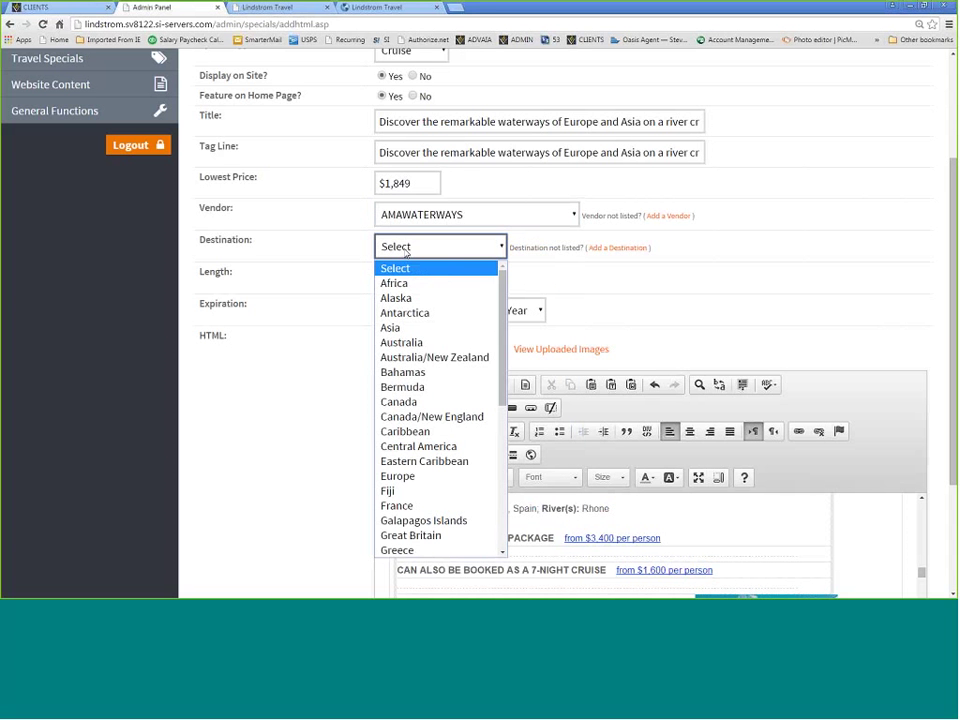
pyautogui.click(765, 540)
pyautogui.scroll(3, 770, 541)
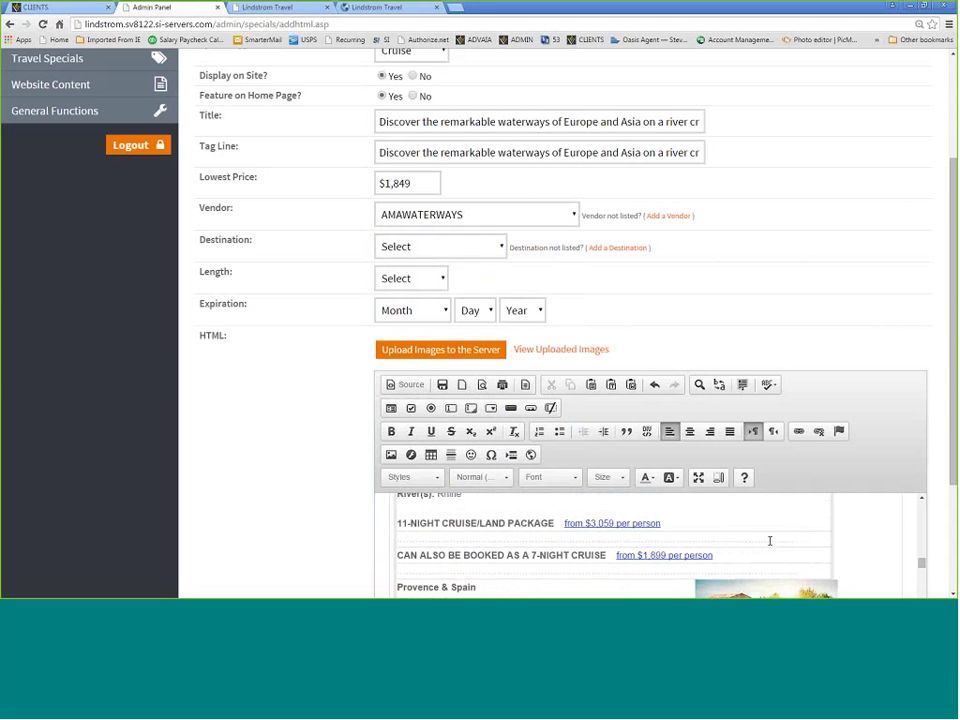
pyautogui.scroll(1, 770, 541)
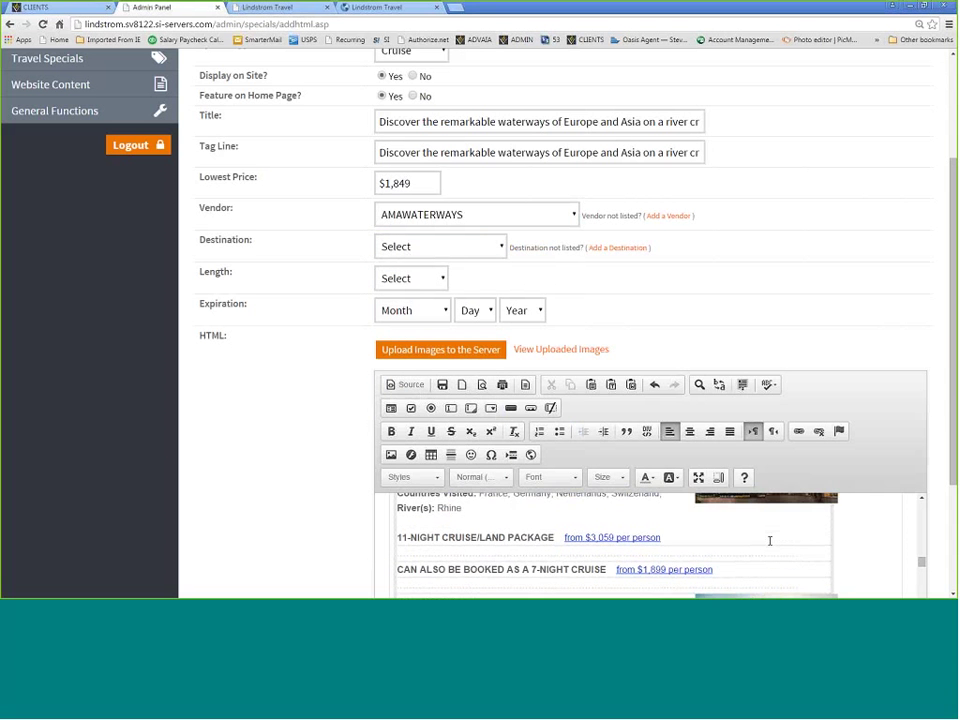
pyautogui.scroll(5, 770, 541)
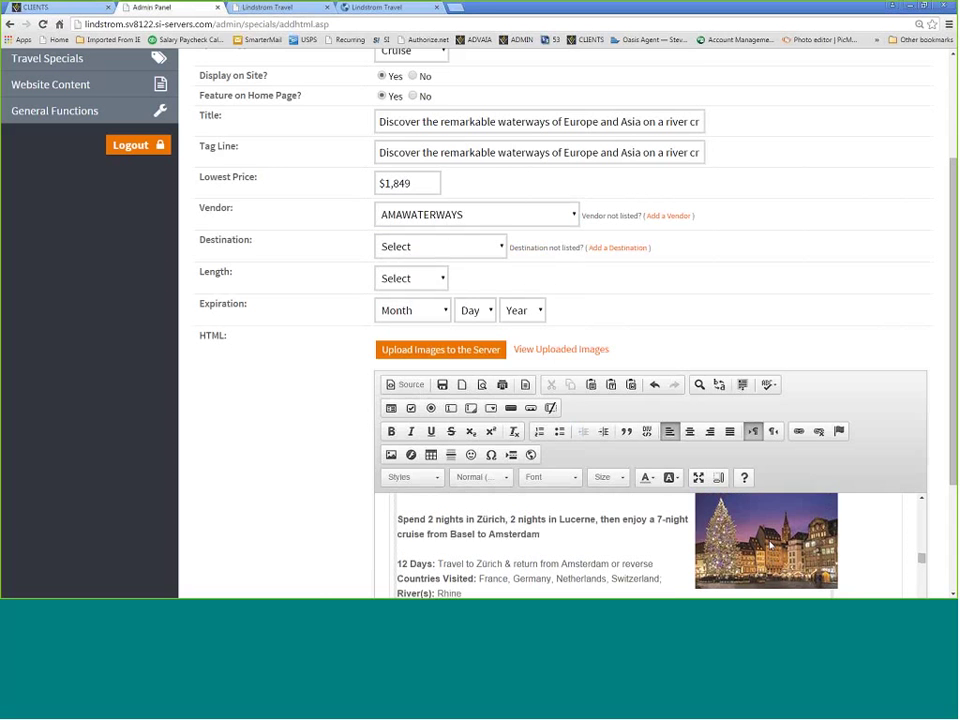
pyautogui.click(422, 252)
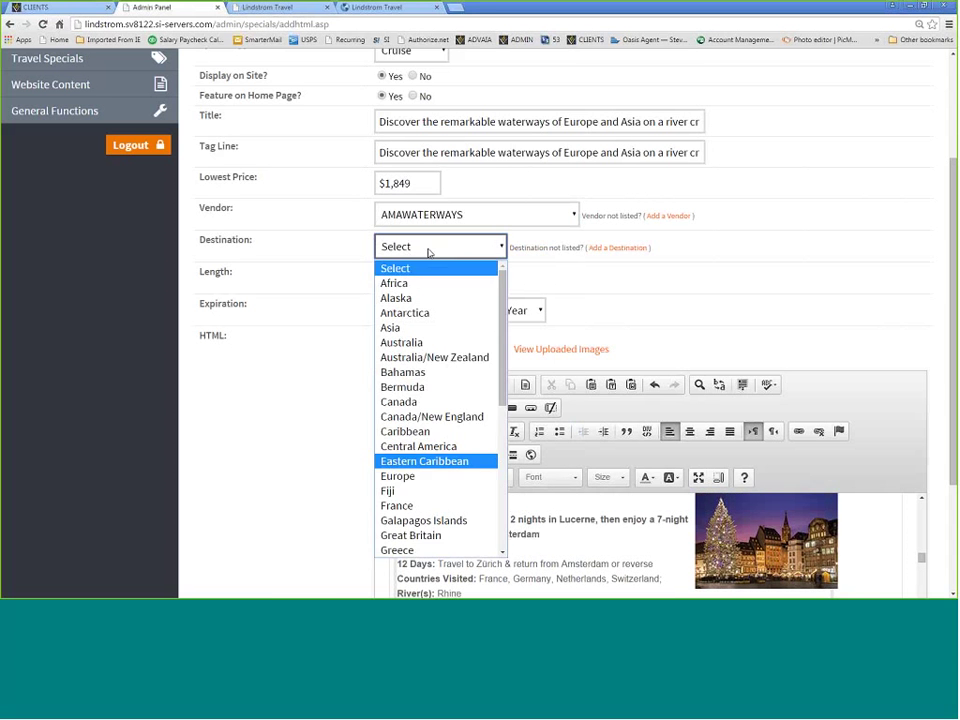
pyautogui.press('Down')
pyautogui.press('Return')
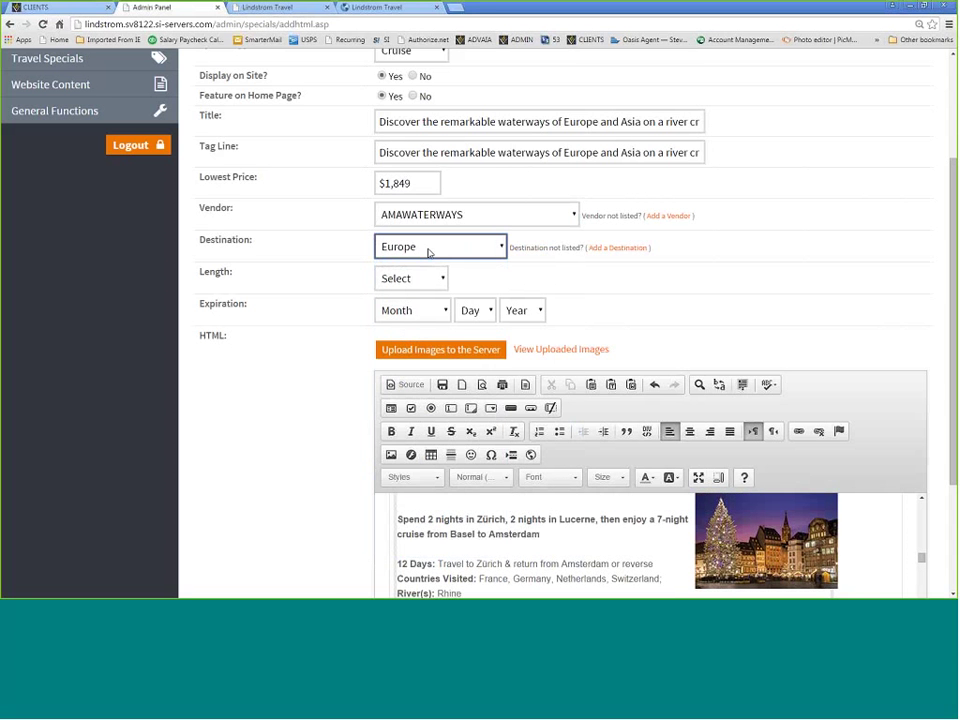
# Step: Set the promo's length to 1 Nights
pyautogui.click(431, 281)
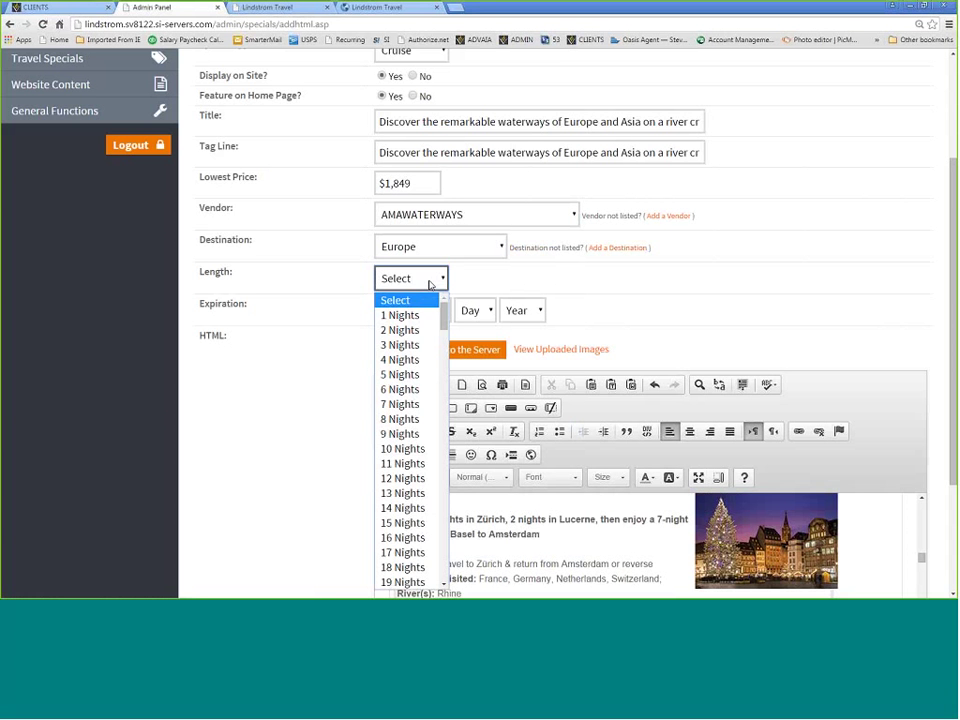
pyautogui.press('7')
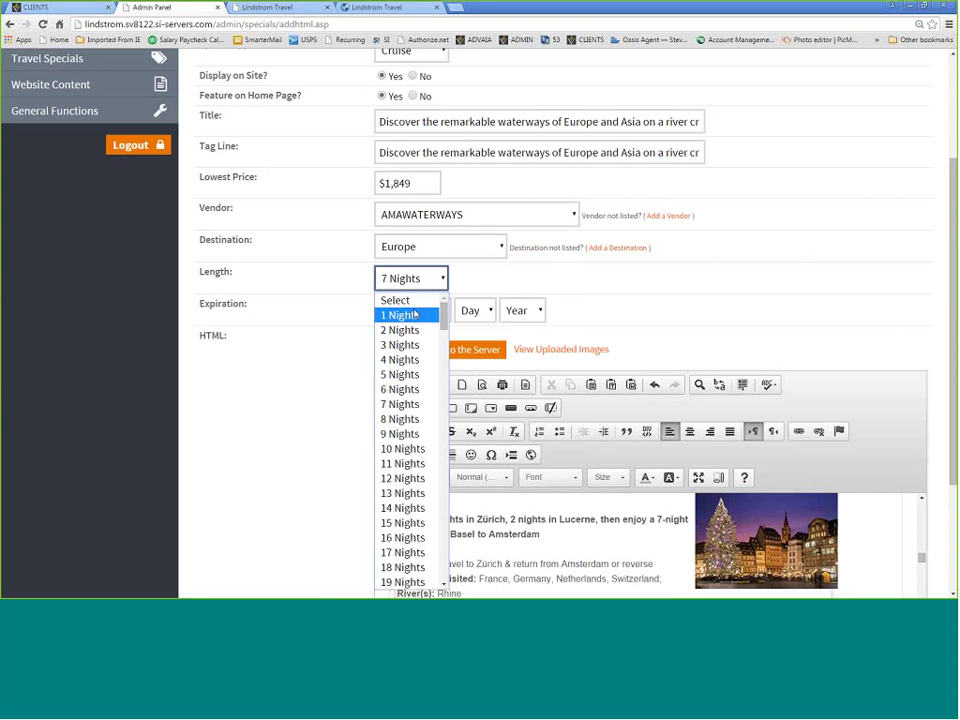
pyautogui.press('Return')
pyautogui.press('1')
# Step: Set the promo's expiration date to October 30, 2015
pyautogui.click(445, 311)
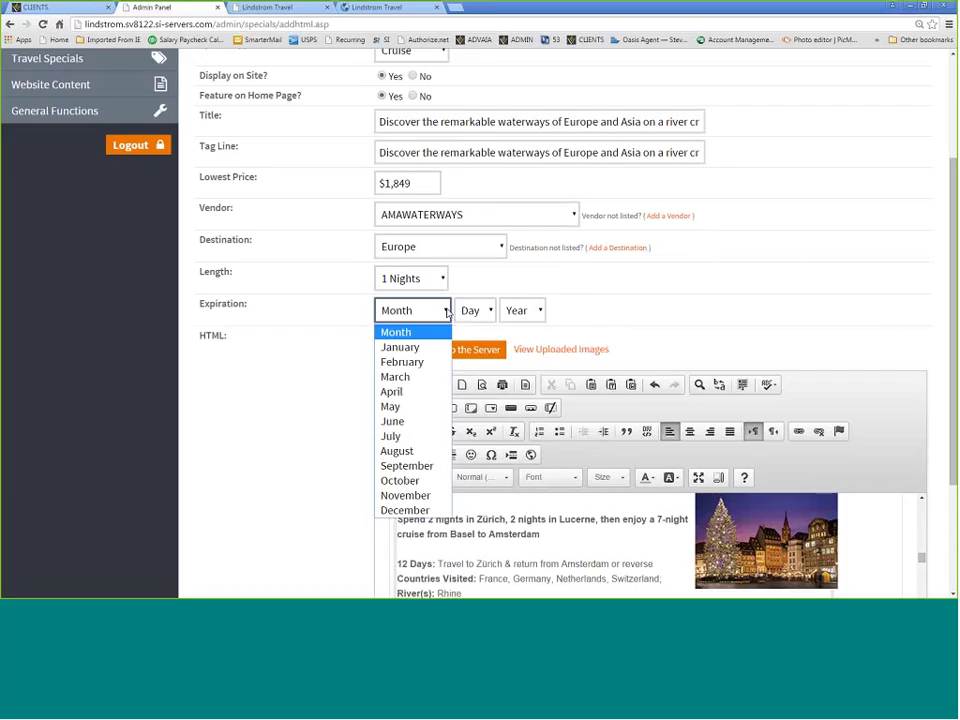
pyautogui.press('o')
pyautogui.click(478, 311)
pyautogui.press('0')
pyautogui.press('2')
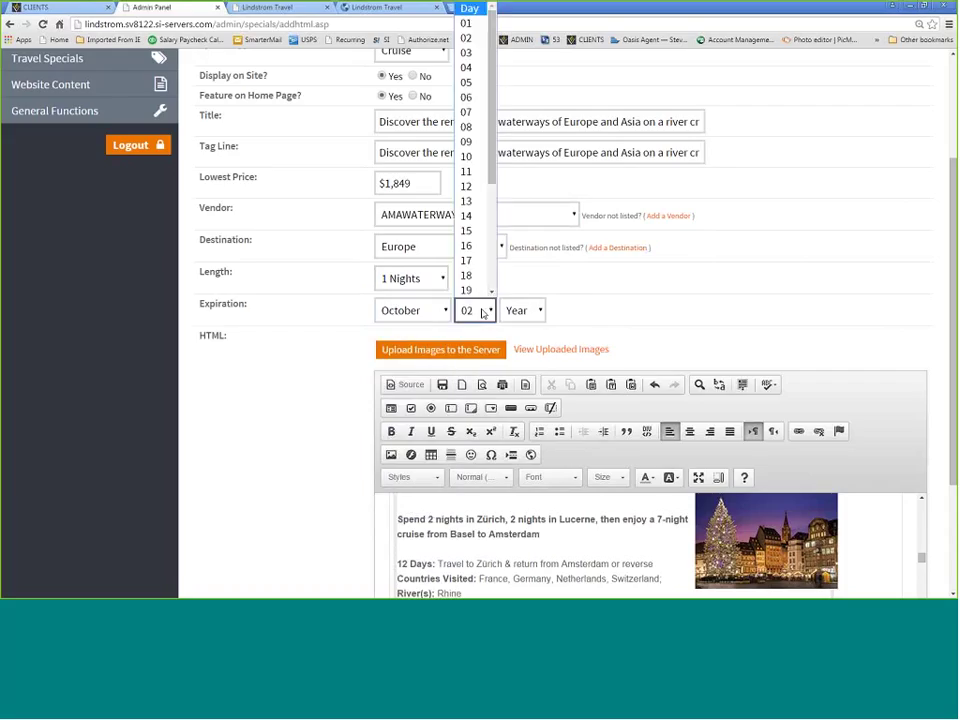
pyautogui.press('1')
pyautogui.press('0')
pyautogui.scroll(-4, 482, 313)
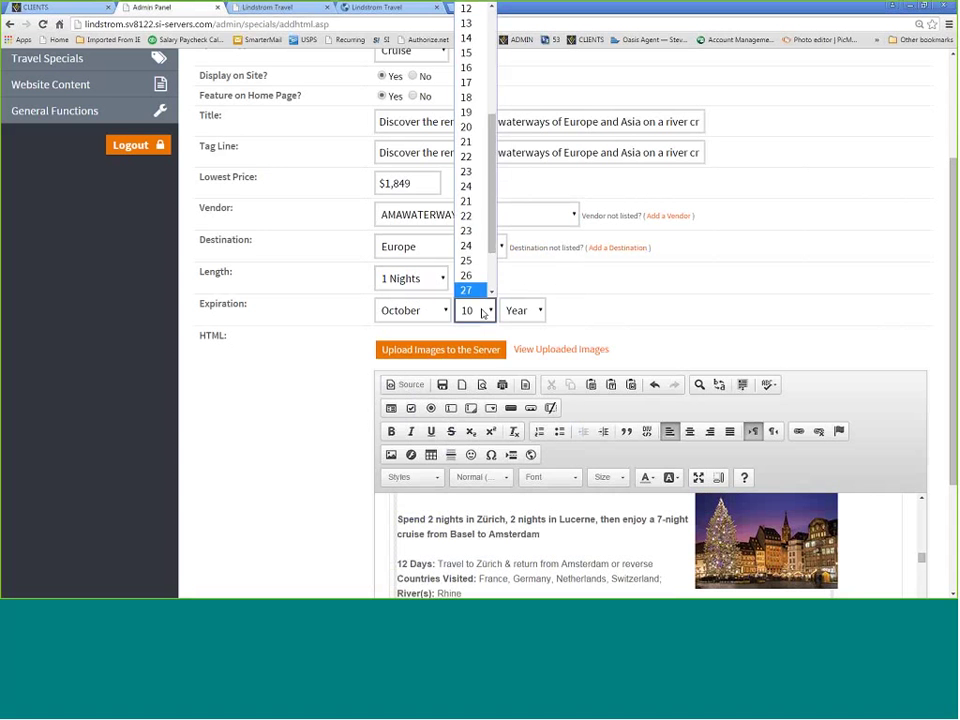
pyautogui.press('3')
pyautogui.press('0')
pyautogui.press('Return')
pyautogui.click(520, 316)
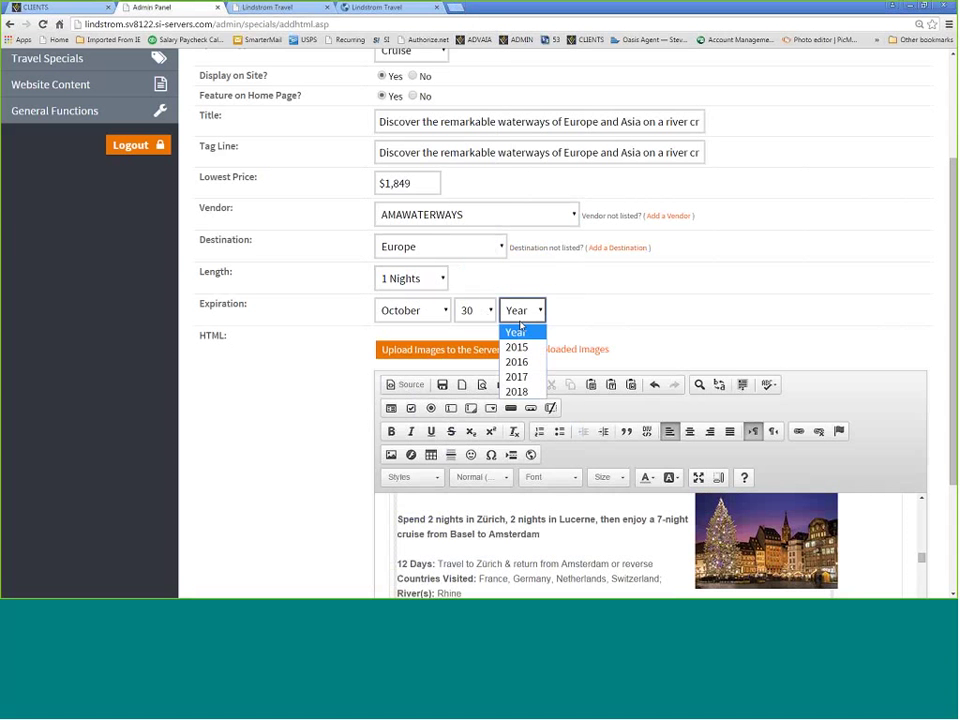
pyautogui.click(540, 314)
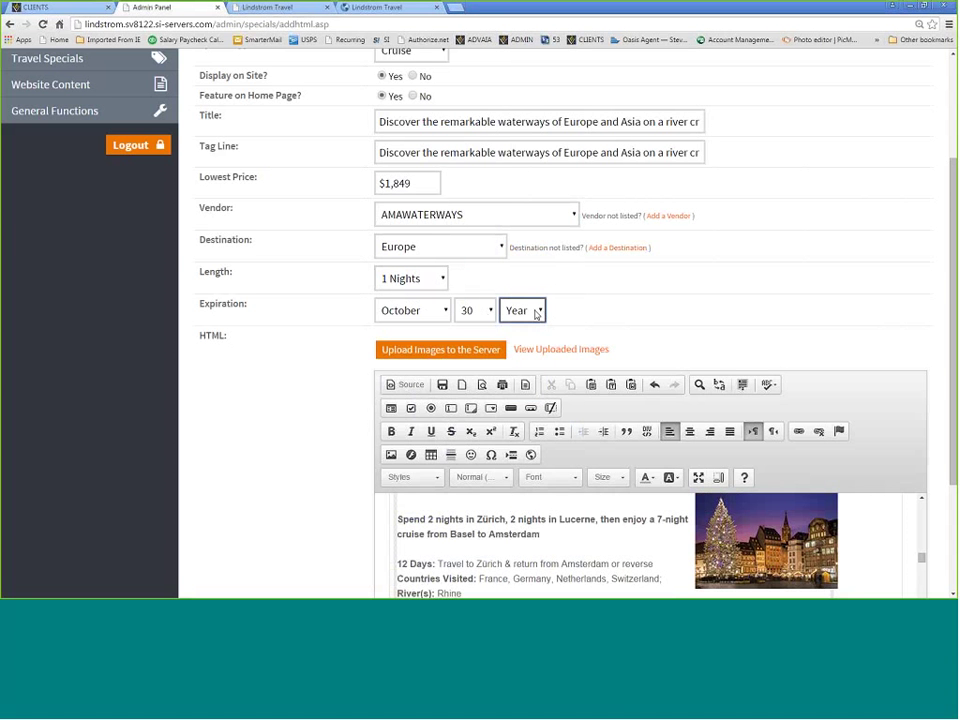
pyautogui.press('2')
# Step: Delete both "Discover the remarkable waterways of Europe and Asia" lines above the banner in the promo's HTML content
pyautogui.scroll(-5, 883, 556)
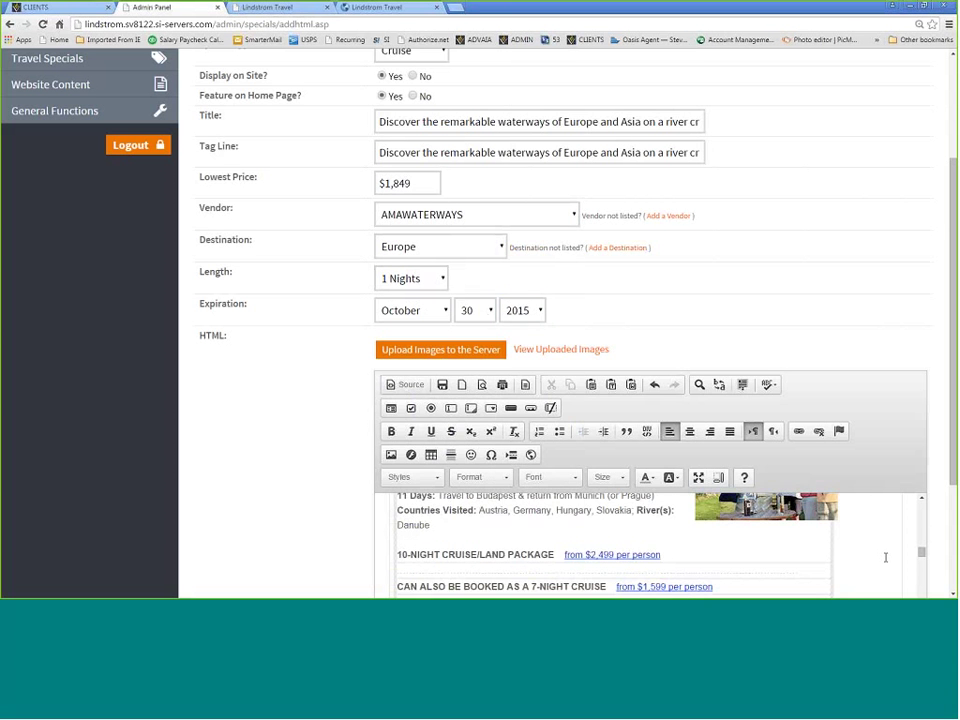
pyautogui.scroll(-6, 885, 557)
pyautogui.scroll(15, 886, 560)
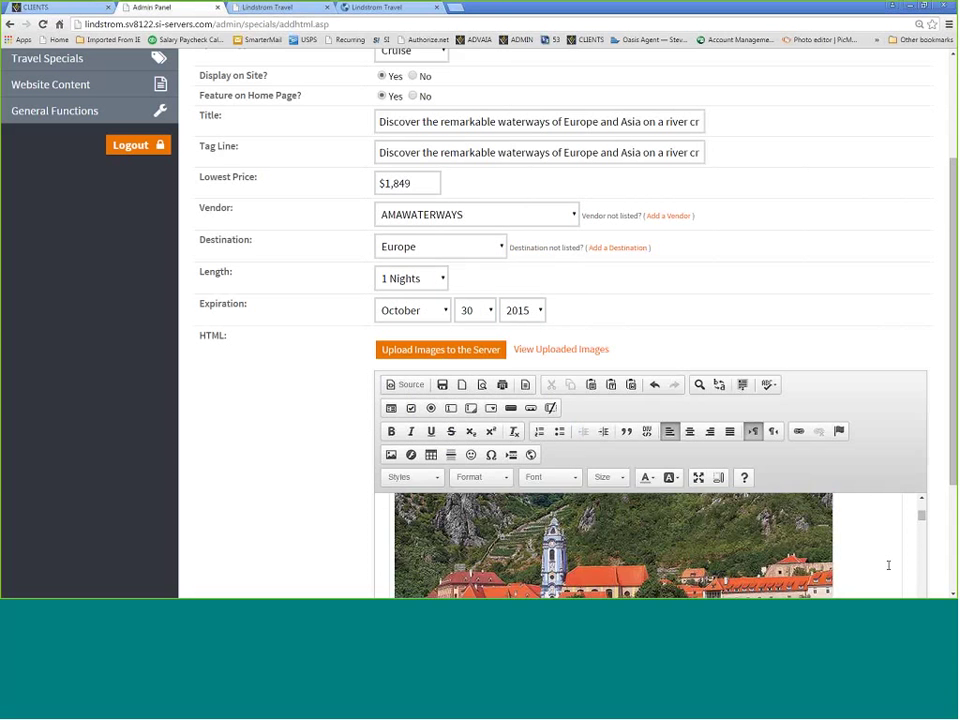
pyautogui.scroll(5, 888, 565)
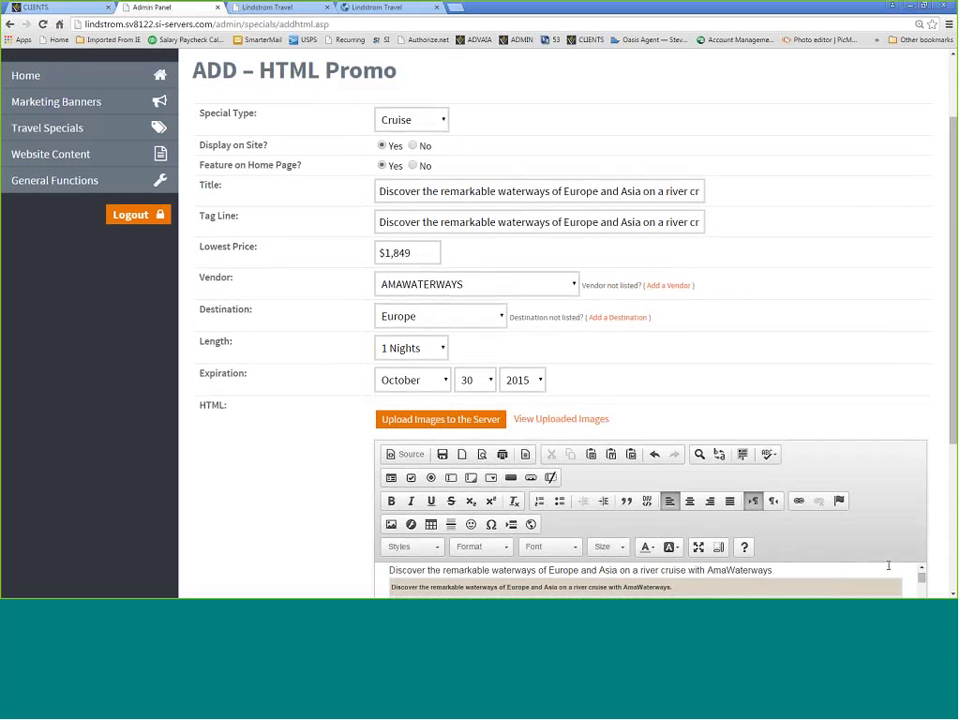
pyautogui.scroll(-2, 953, 548)
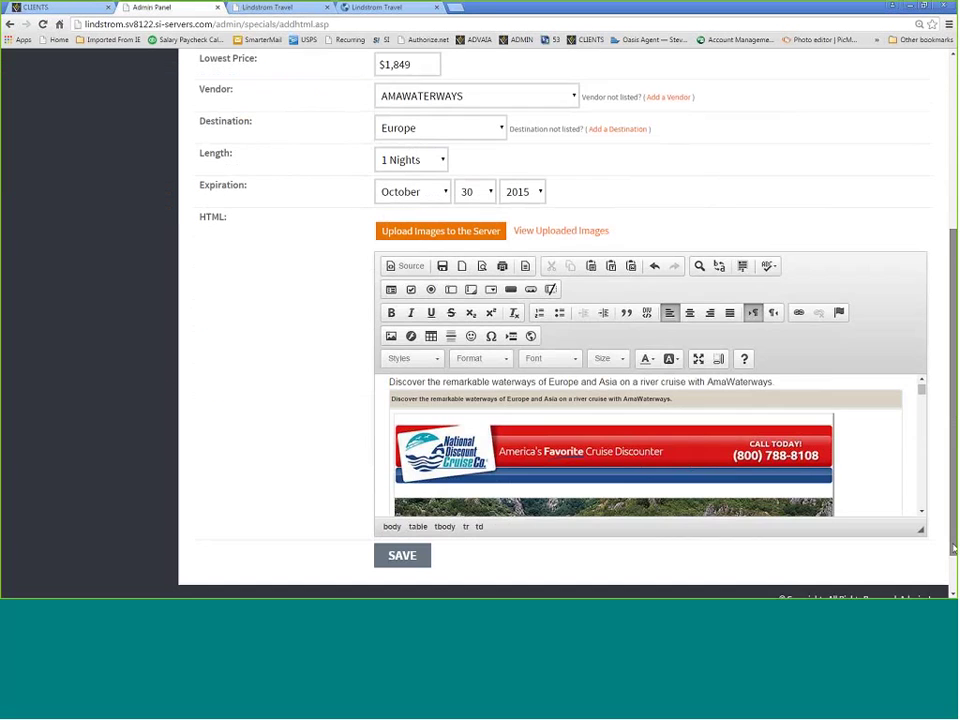
pyautogui.moveTo(953, 548); pyautogui.dragTo(953, 577)
pyautogui.scroll(3, 881, 402)
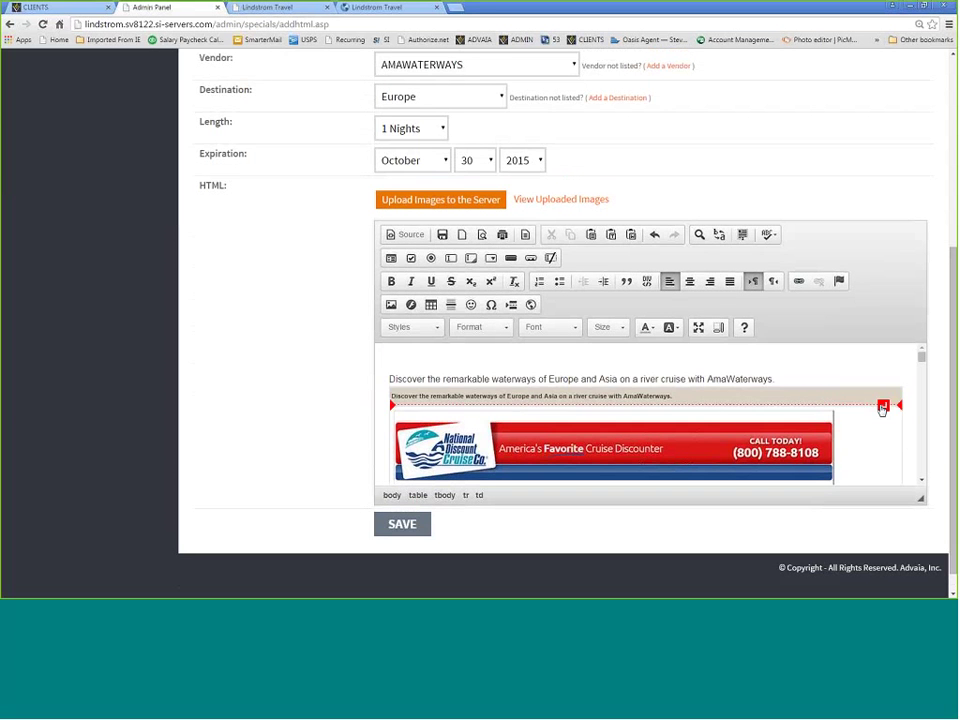
pyautogui.moveTo(688, 398); pyautogui.dragTo(381, 371)
pyautogui.press('Delete')
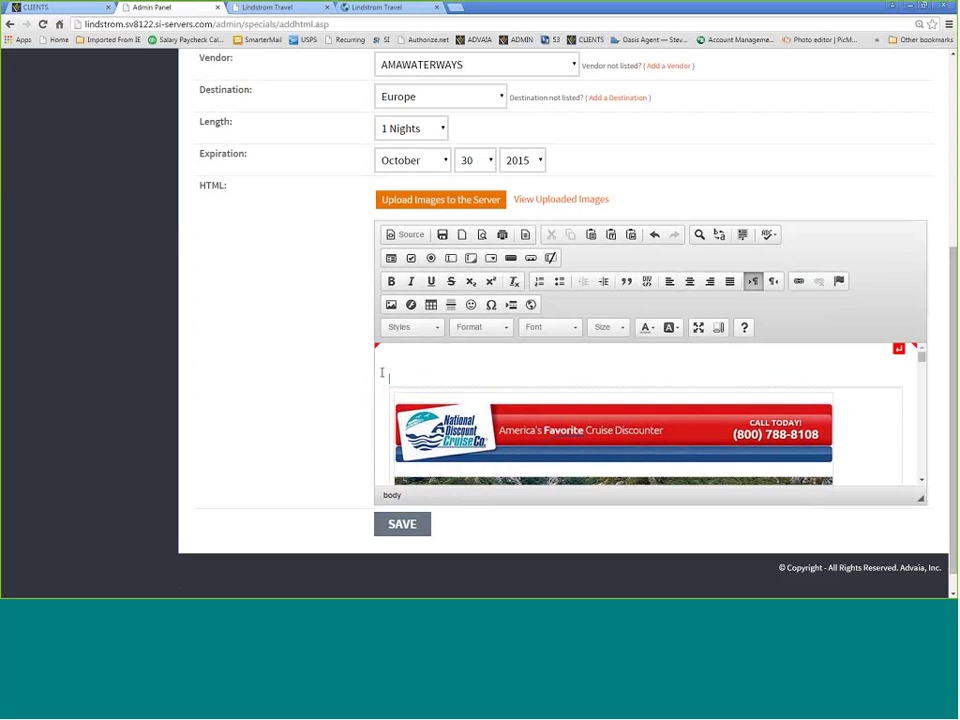
# Step: Remove the National Discount Cruise Co. banner image from the start of the newsletter content
pyautogui.hotkey('ctrl', 'a')
pyautogui.scroll(-1, 449, 375)
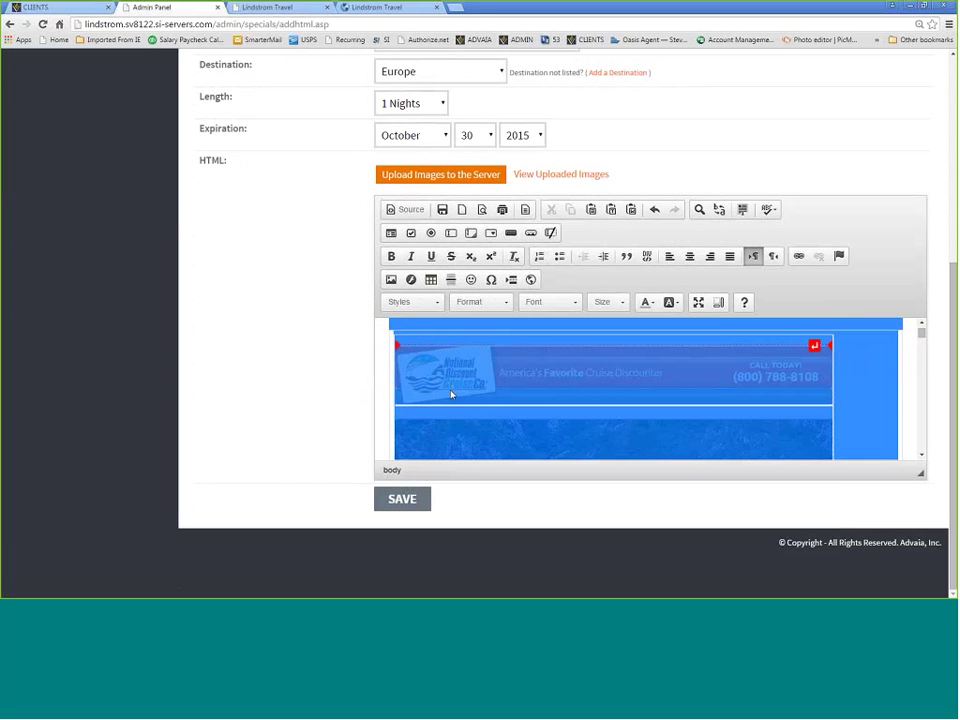
pyautogui.click(459, 382)
pyautogui.press('Delete')
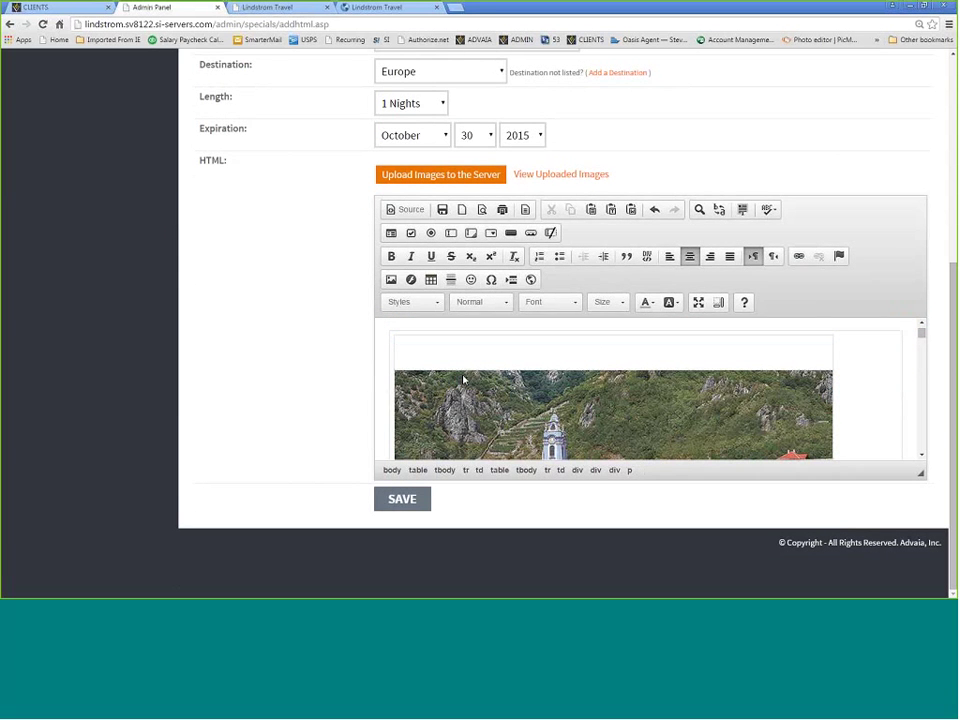
# Step: Look over the newsletter's video block and Enchanting Rhine offer, and inspect the link URL on the offer's description text
pyautogui.scroll(-5, 881, 401)
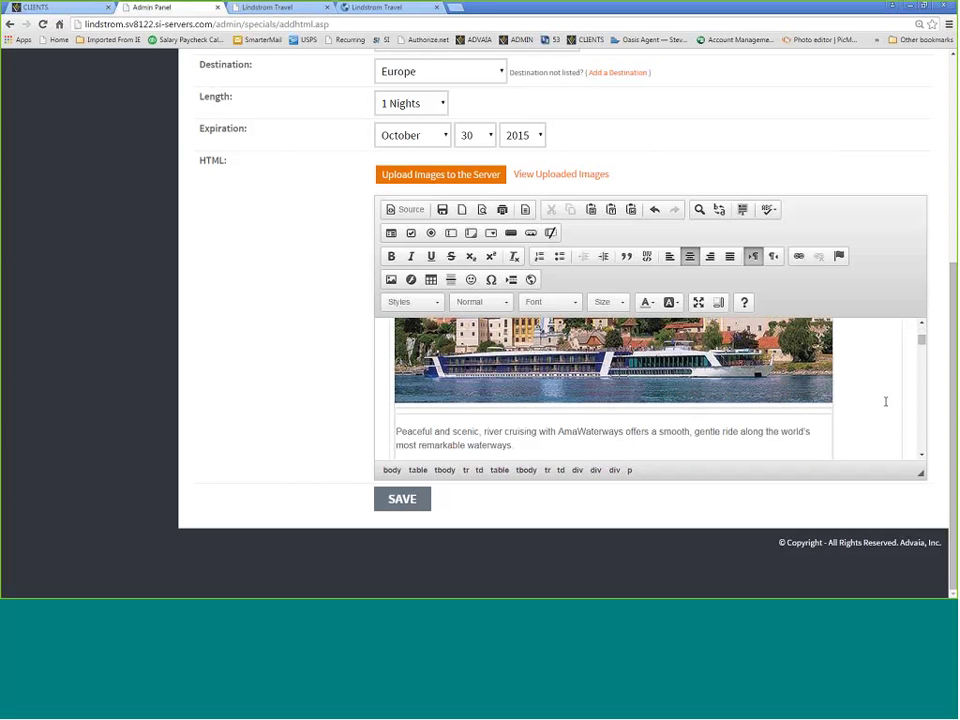
pyautogui.scroll(-3, 885, 401)
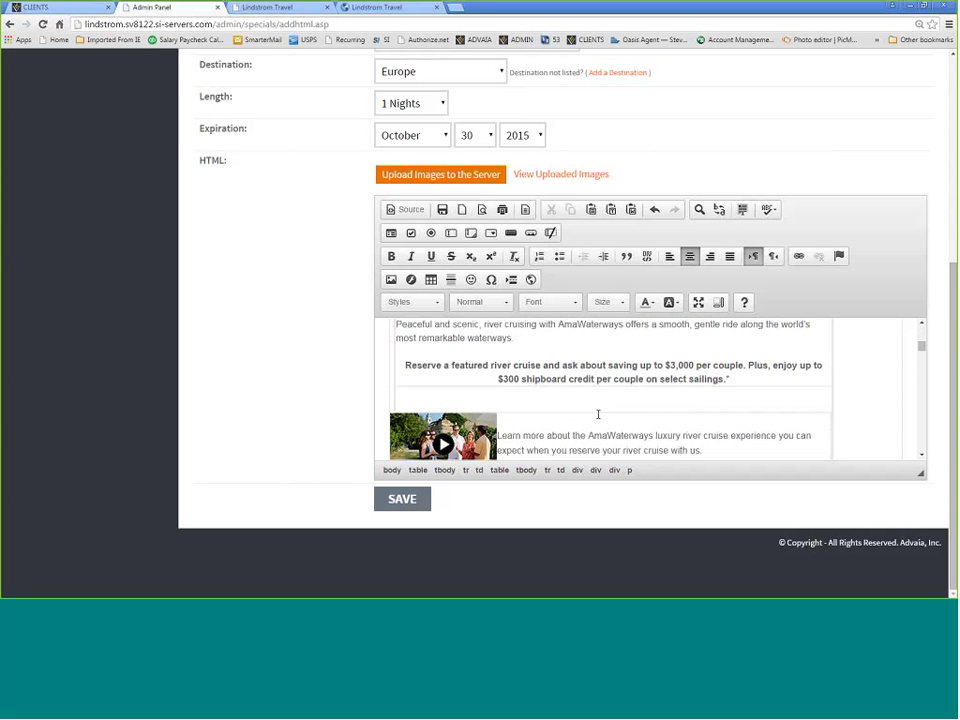
pyautogui.scroll(-3, 598, 414)
pyautogui.click(436, 357)
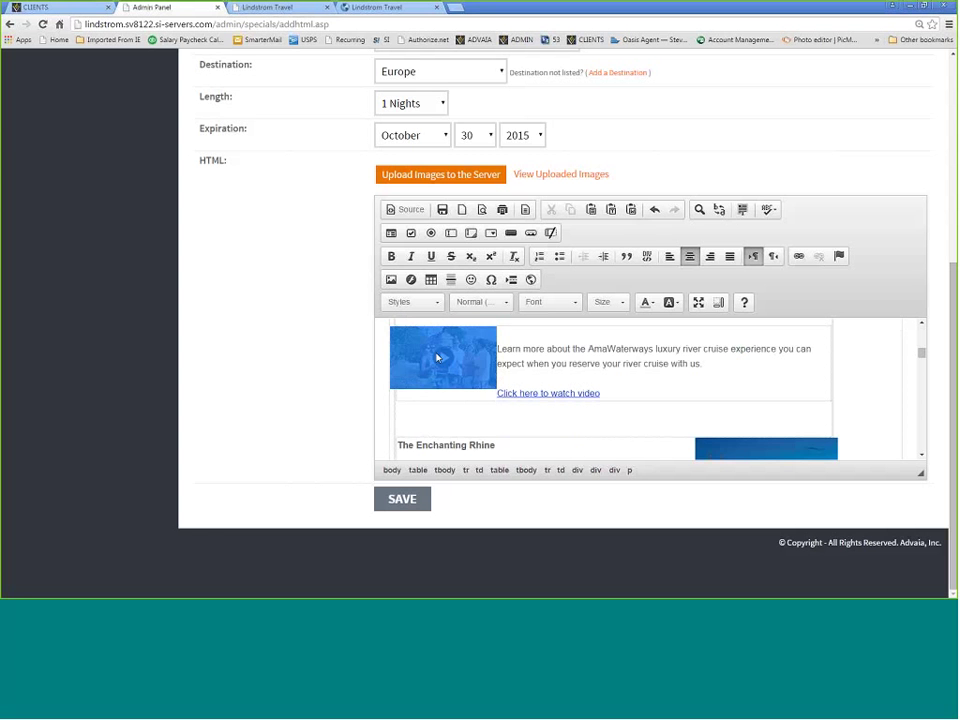
pyautogui.click(438, 356)
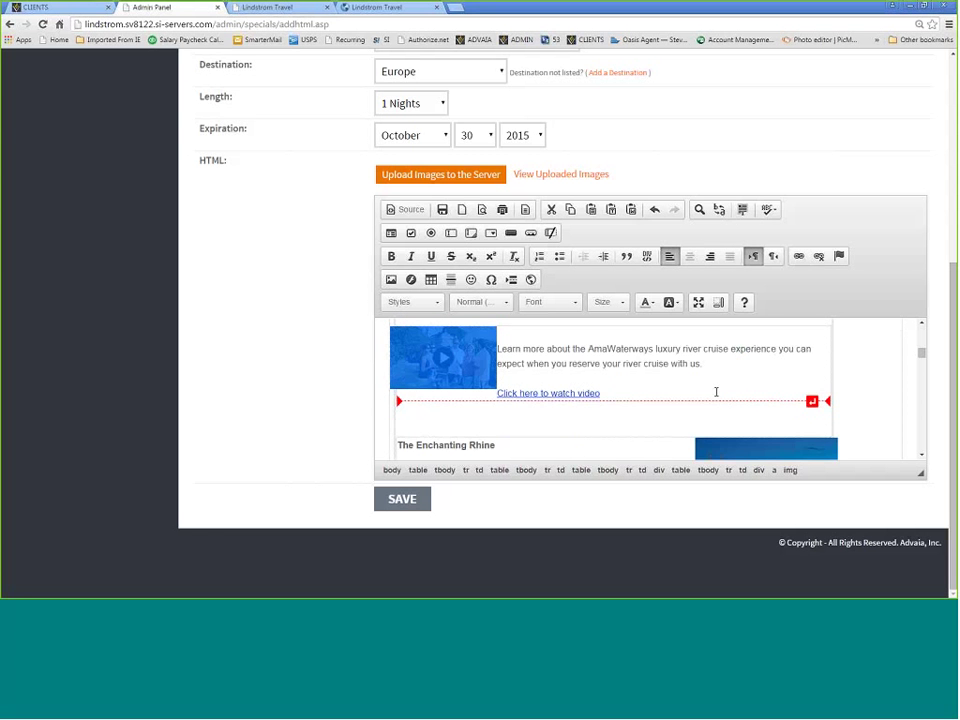
pyautogui.scroll(-3, 716, 392)
pyautogui.click(549, 375)
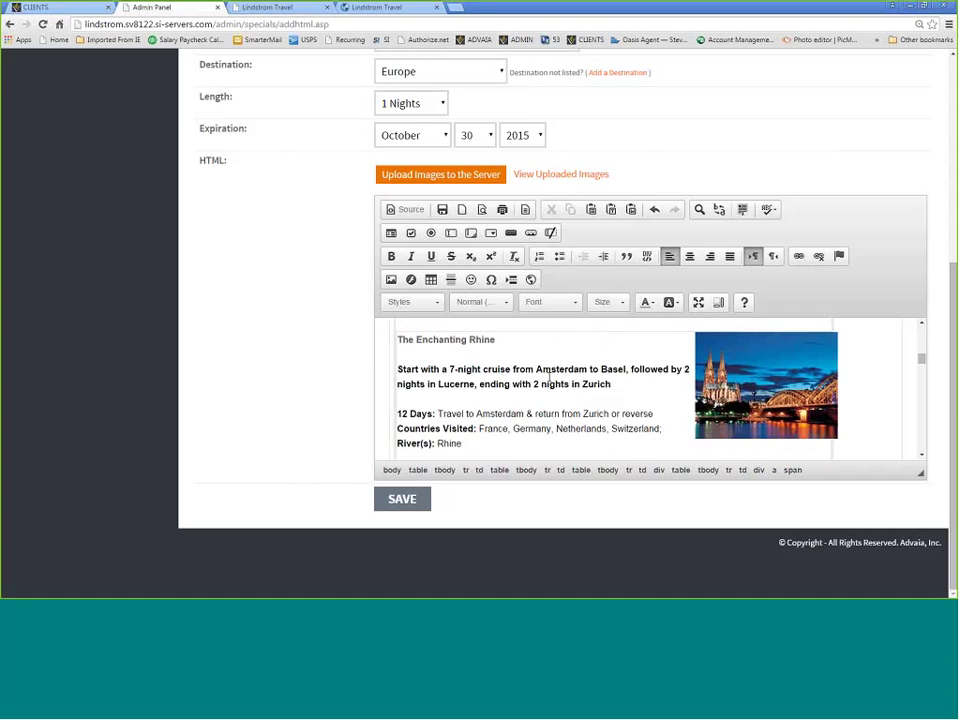
pyautogui.doubleClick(548, 380)
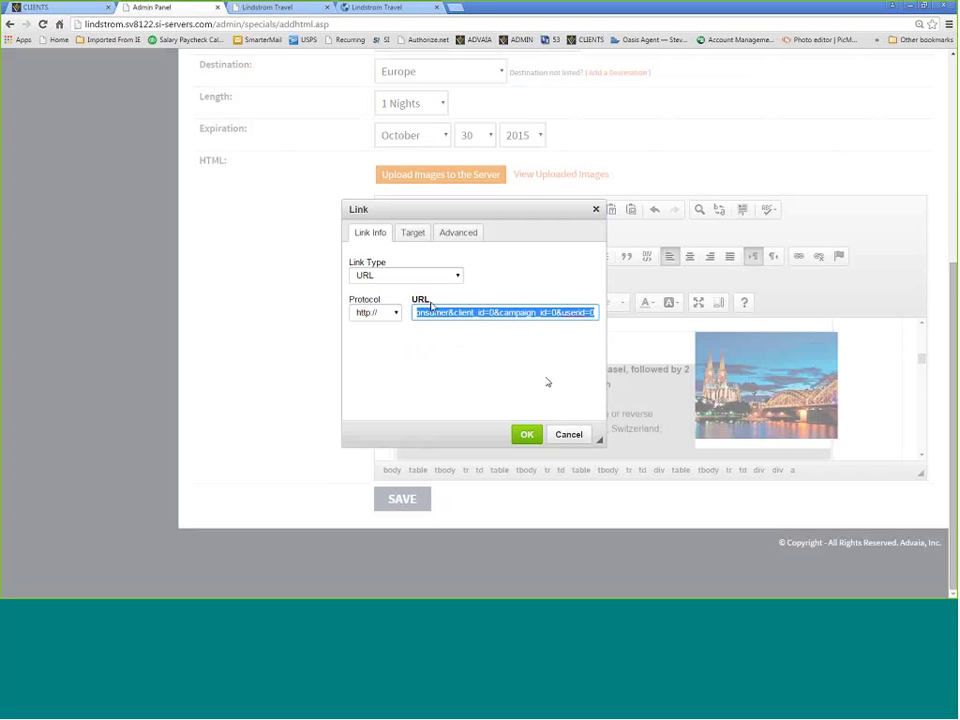
pyautogui.click(568, 435)
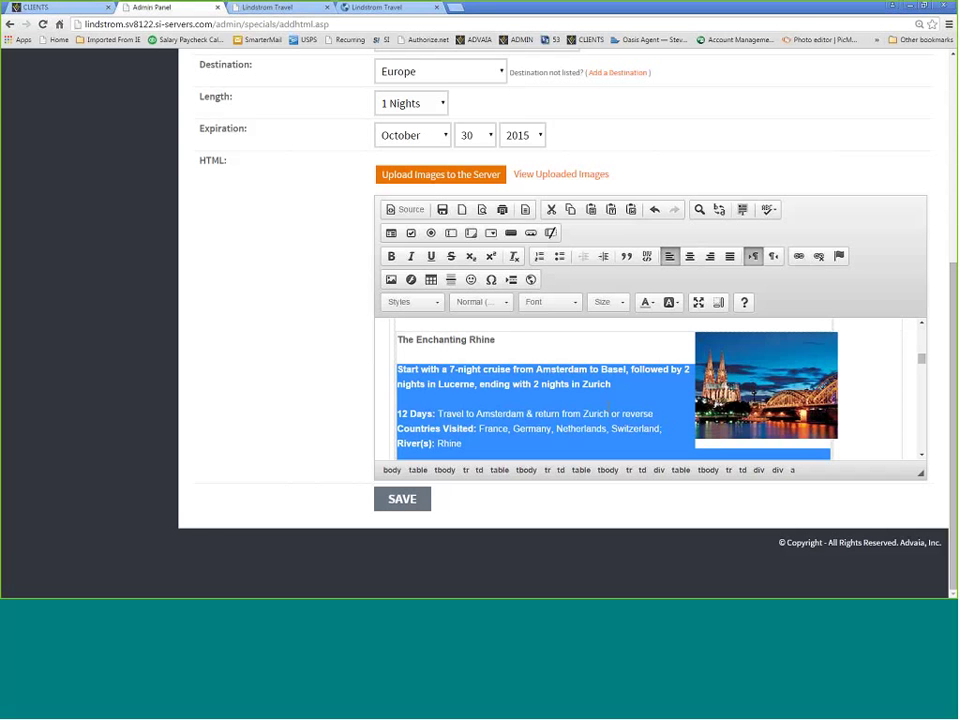
pyautogui.click(561, 411)
pyautogui.scroll(-2, 562, 412)
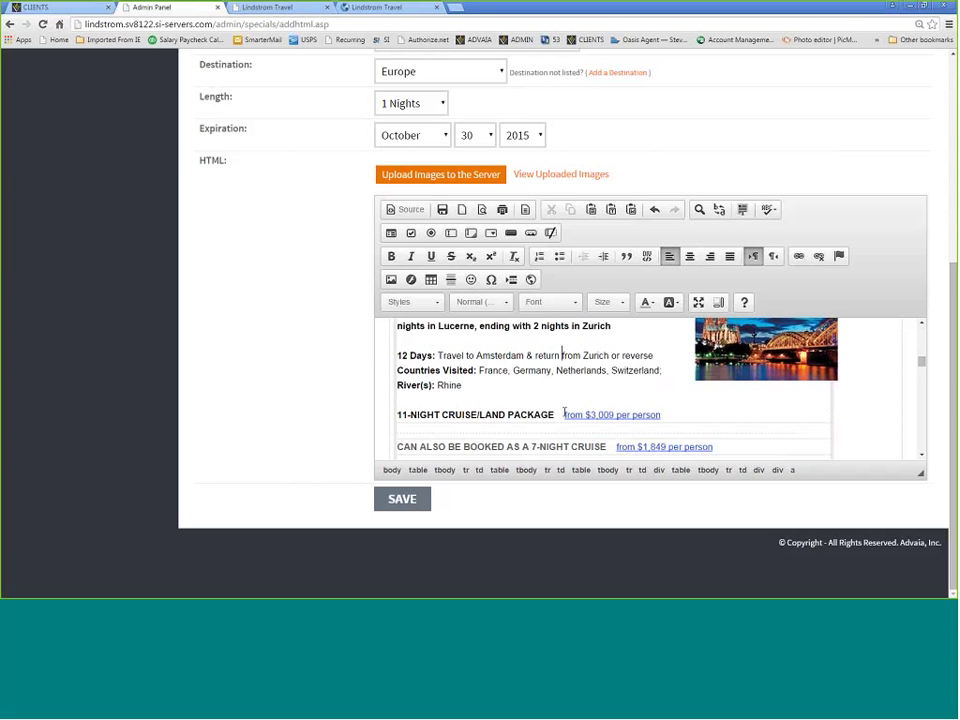
pyautogui.scroll(2, 564, 412)
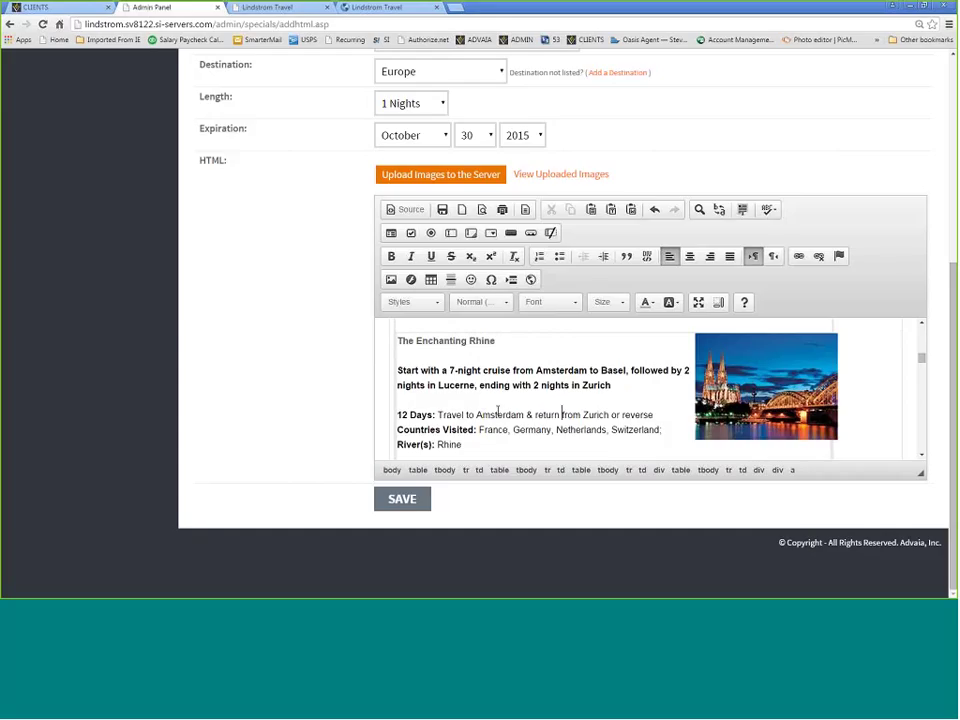
pyautogui.click(758, 402)
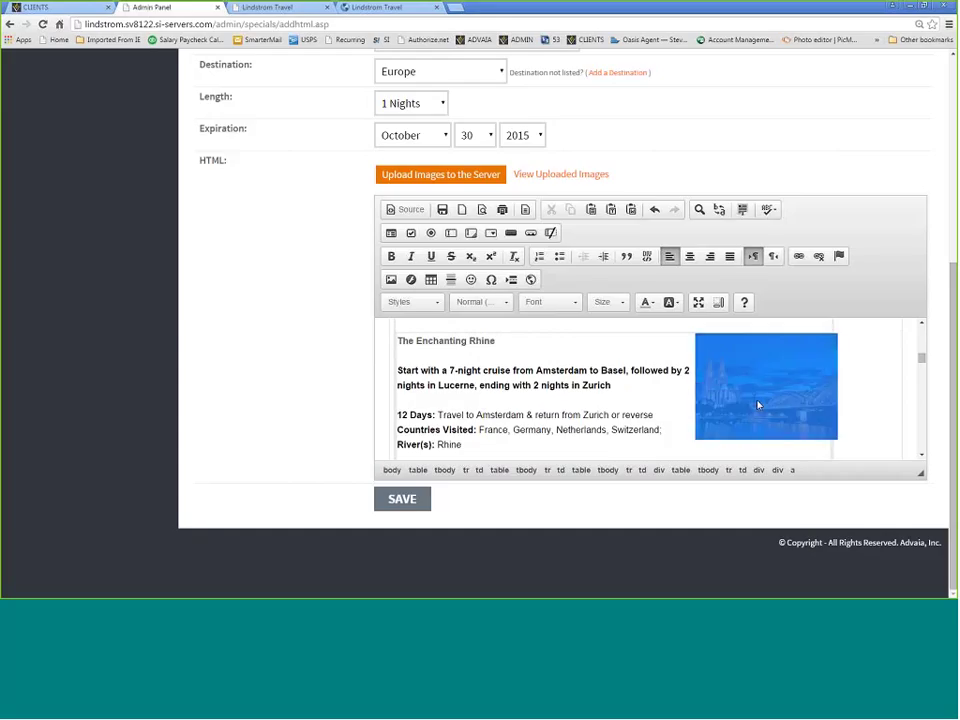
pyautogui.doubleClick(758, 404)
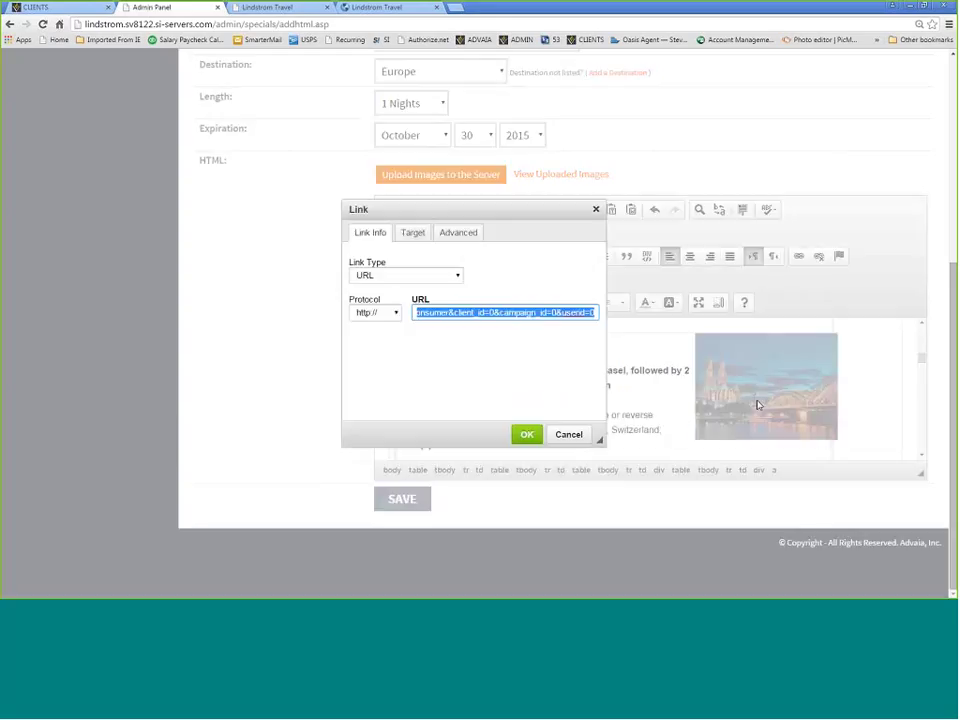
pyautogui.press('BackSpace')
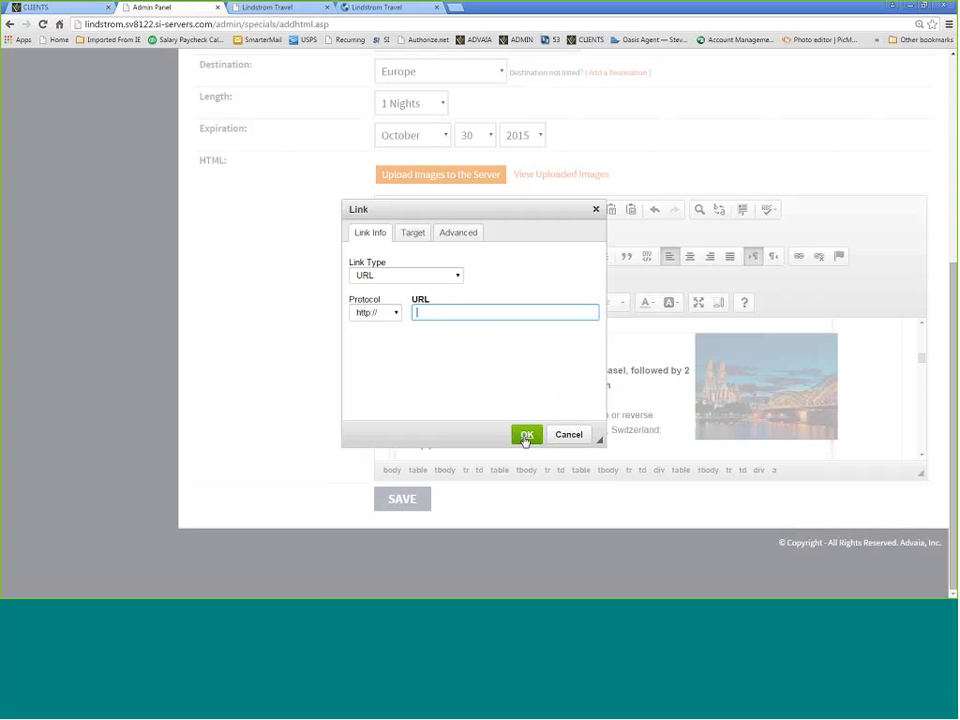
pyautogui.click(526, 436)
pyautogui.click(551, 94)
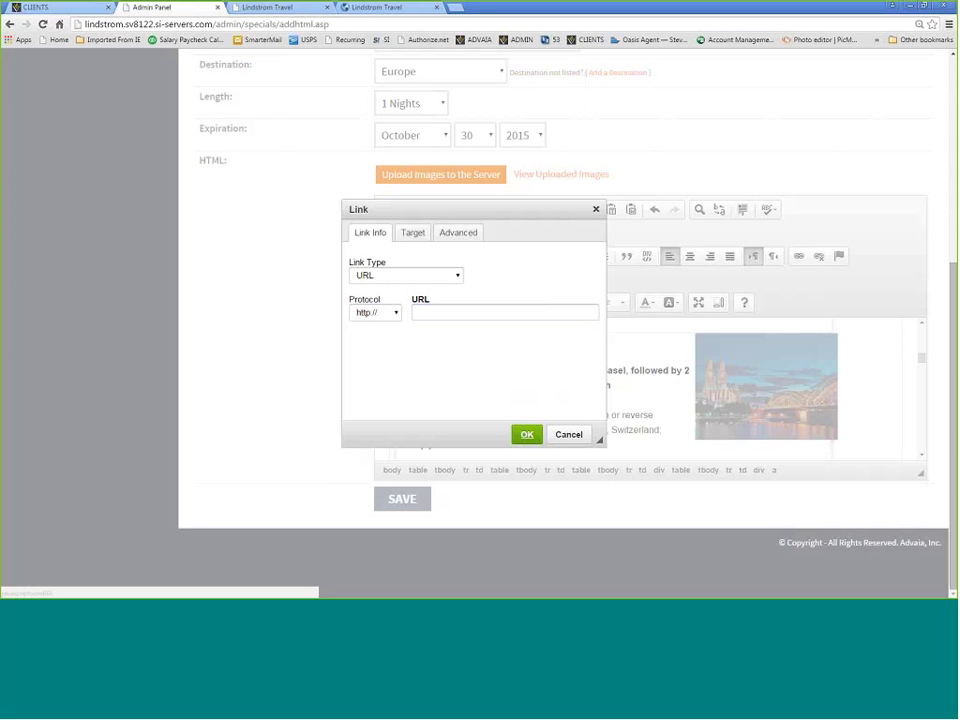
pyautogui.write('http')
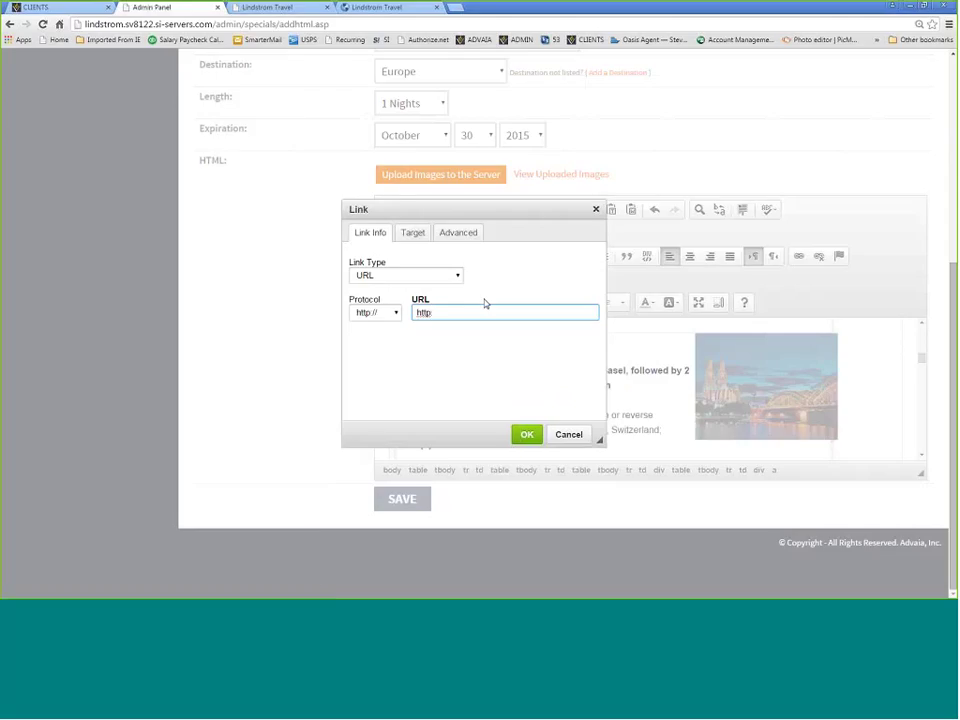
pyautogui.press('BackSpace')
pyautogui.press('BackSpace')
pyautogui.press('BackSpace')
pyautogui.press('BackSpace')
pyautogui.write('www.lindstromtravel.com')
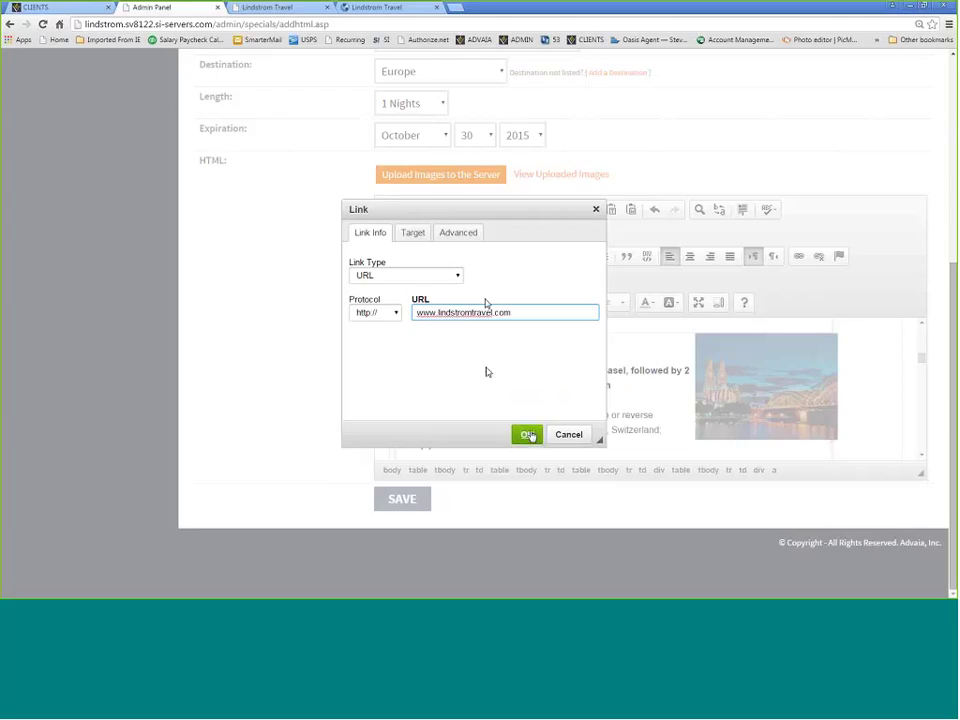
pyautogui.click(528, 435)
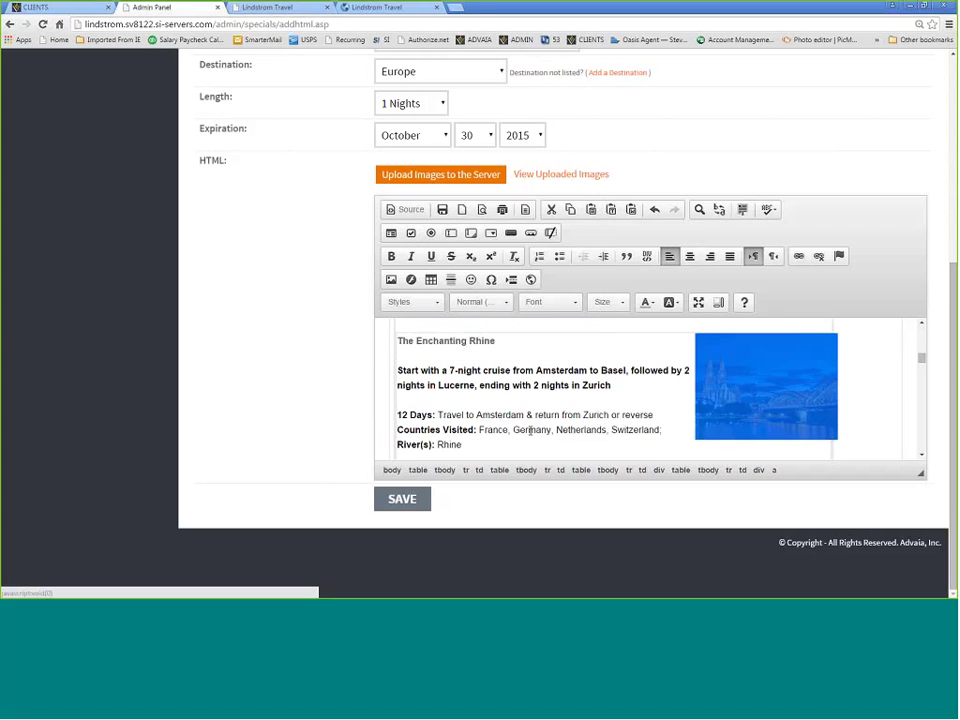
pyautogui.click(581, 411)
pyautogui.scroll(-1, 581, 411)
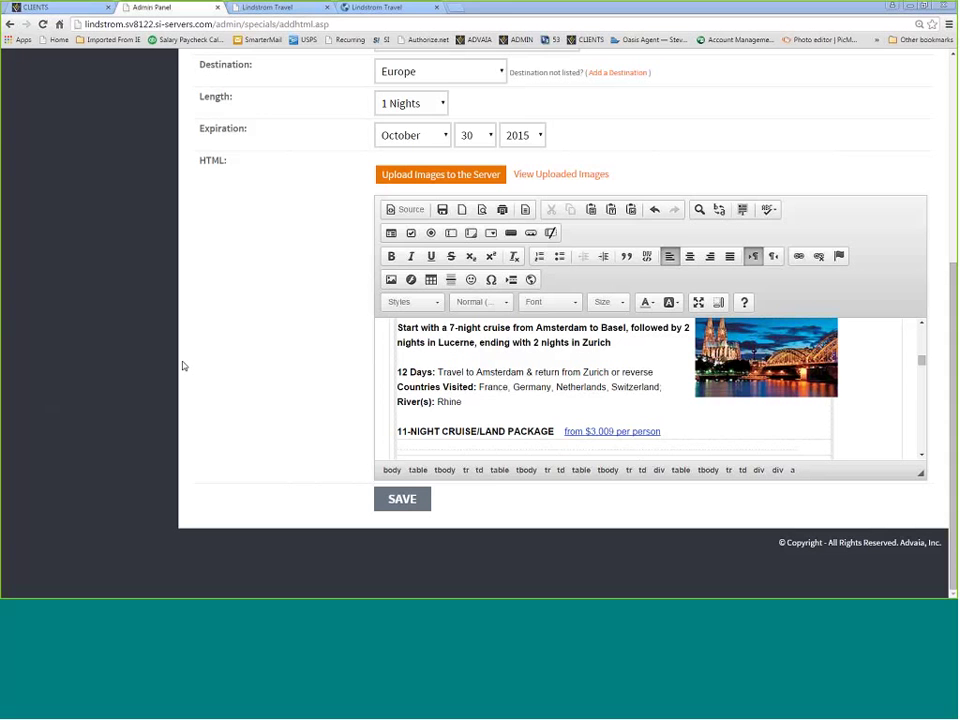
# Step: Switch to the open Lindstrom Travel cruise page and search the site for offer ID 13097
pyautogui.hotkey('ctrl', 'Tab')
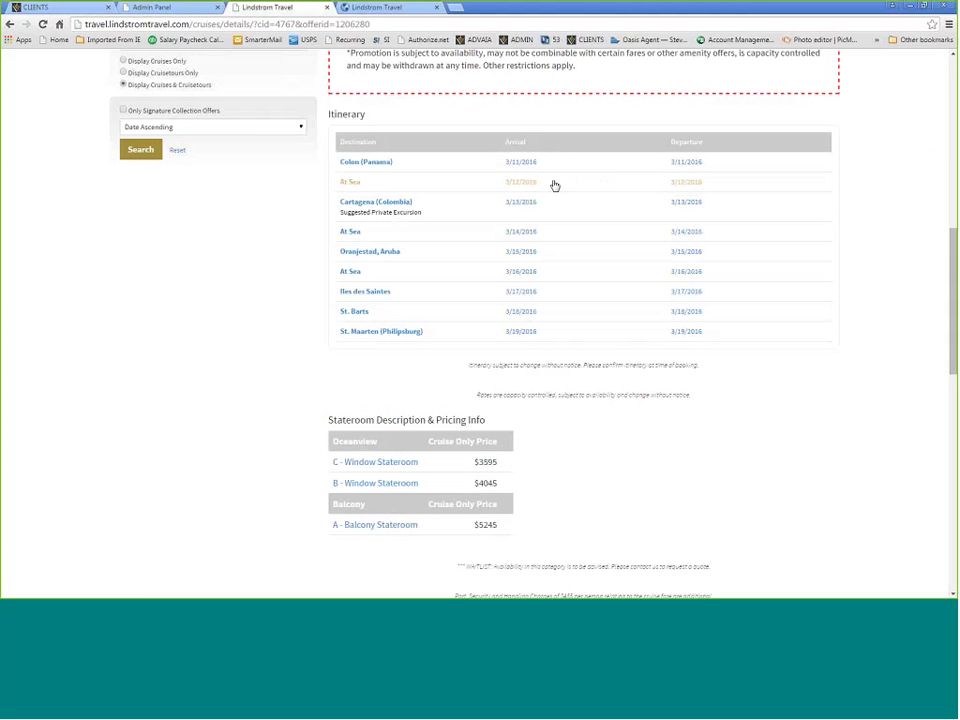
pyautogui.scroll(12, 861, 420)
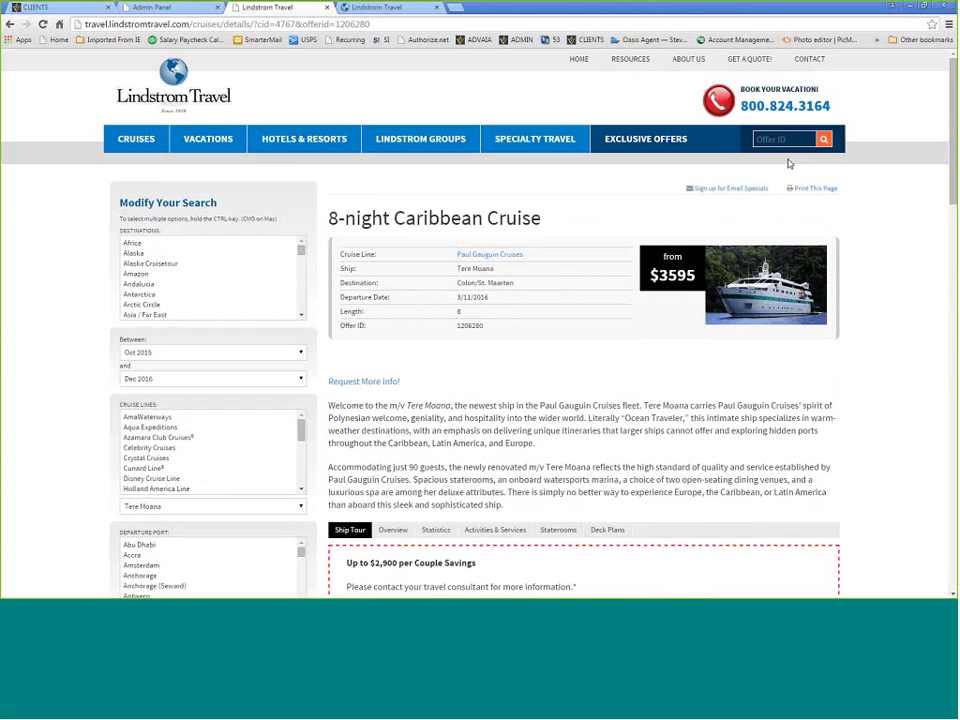
pyautogui.click(786, 140)
pyautogui.write('13097')
pyautogui.click(825, 141)
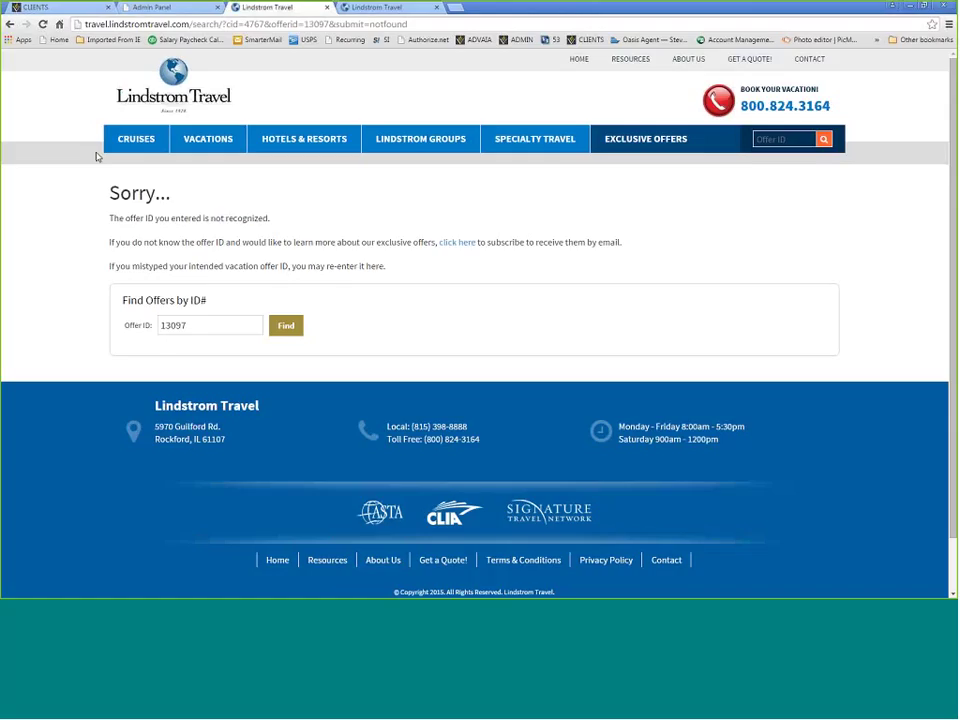
# Step: Search the Lindstrom Travel site for offer ID m13097 and copy the address of its multi-offer page
pyautogui.click(765, 140)
pyautogui.write('m1')
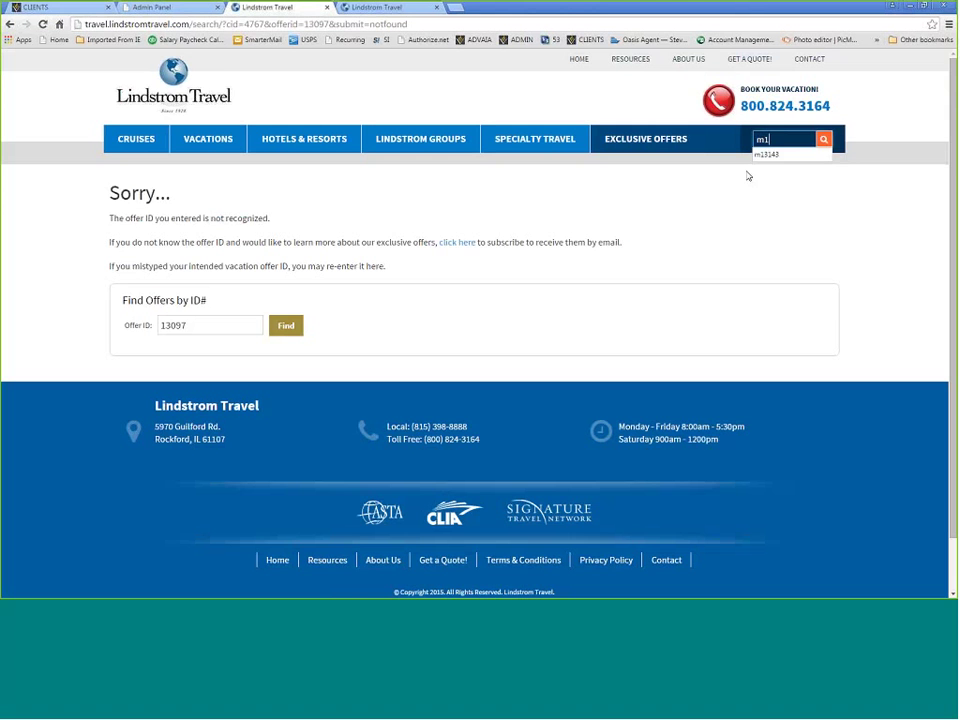
pyautogui.write('3097')
pyautogui.press('Return')
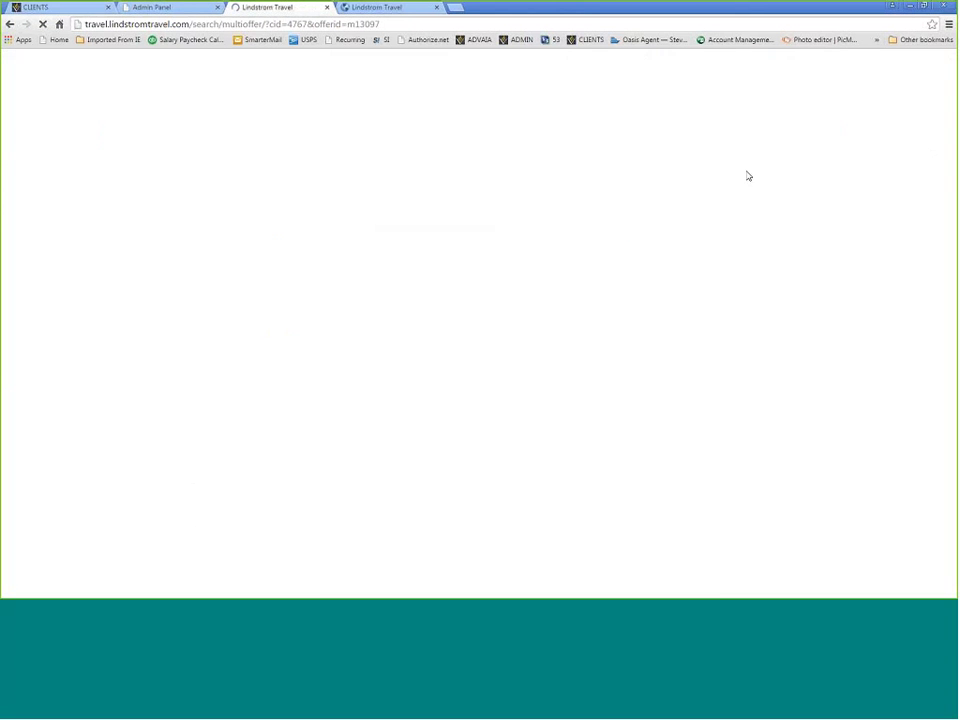
pyautogui.click(261, 24)
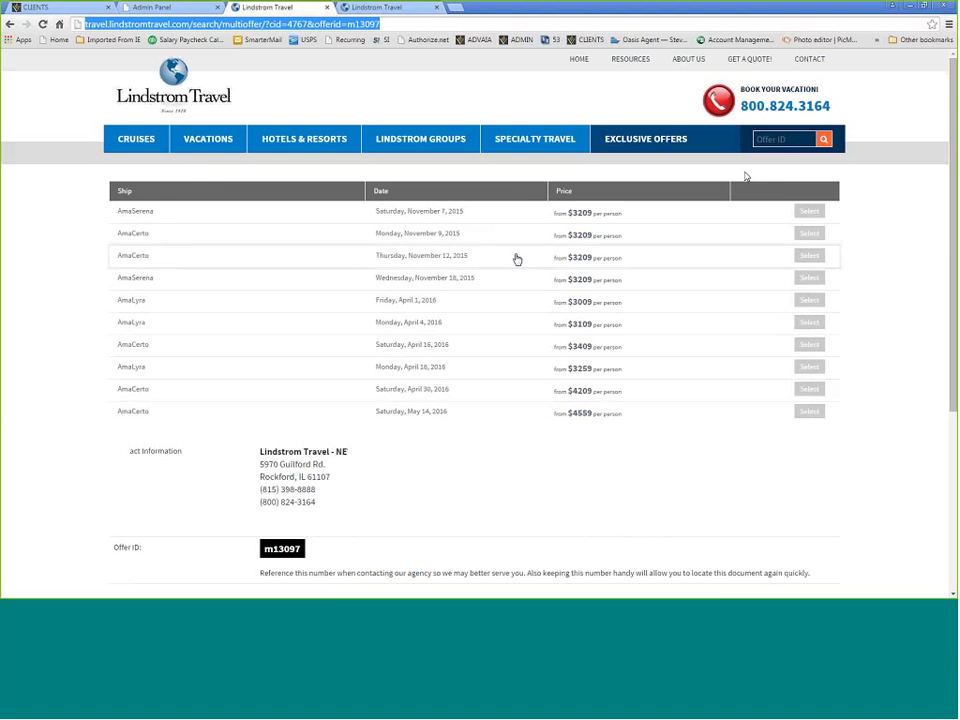
pyautogui.click(155, 7)
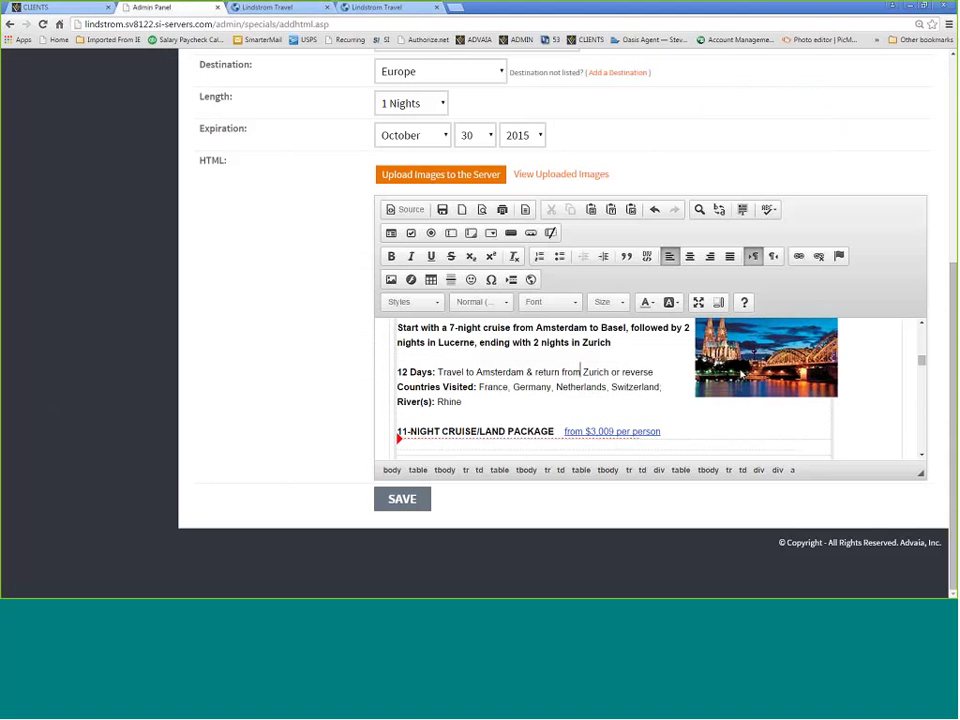
pyautogui.click(739, 374)
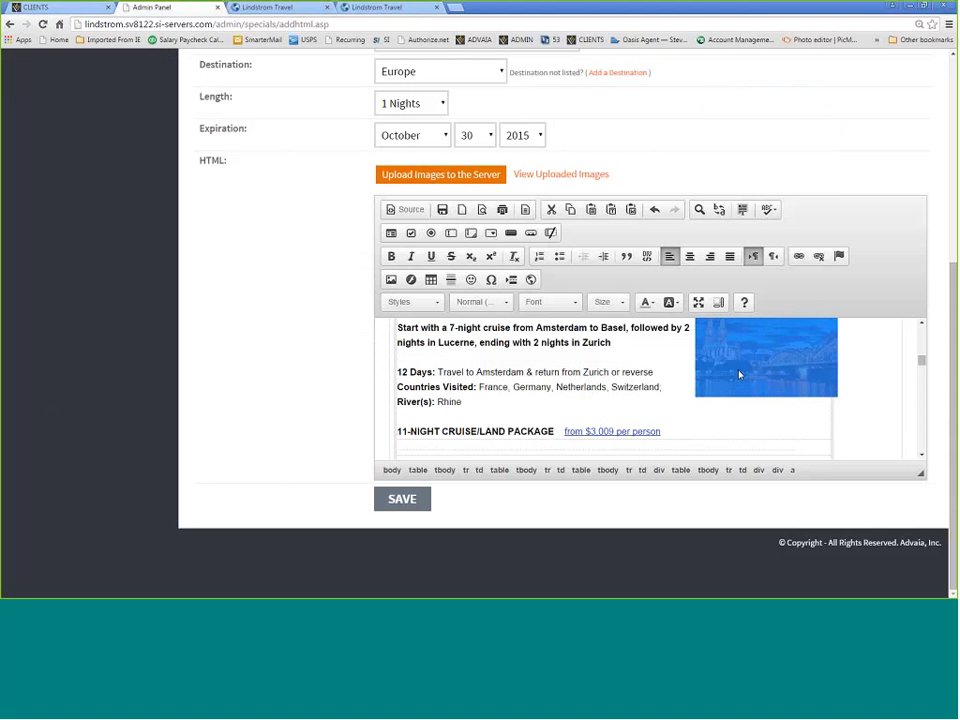
pyautogui.hotkey('ctrl', 'l')
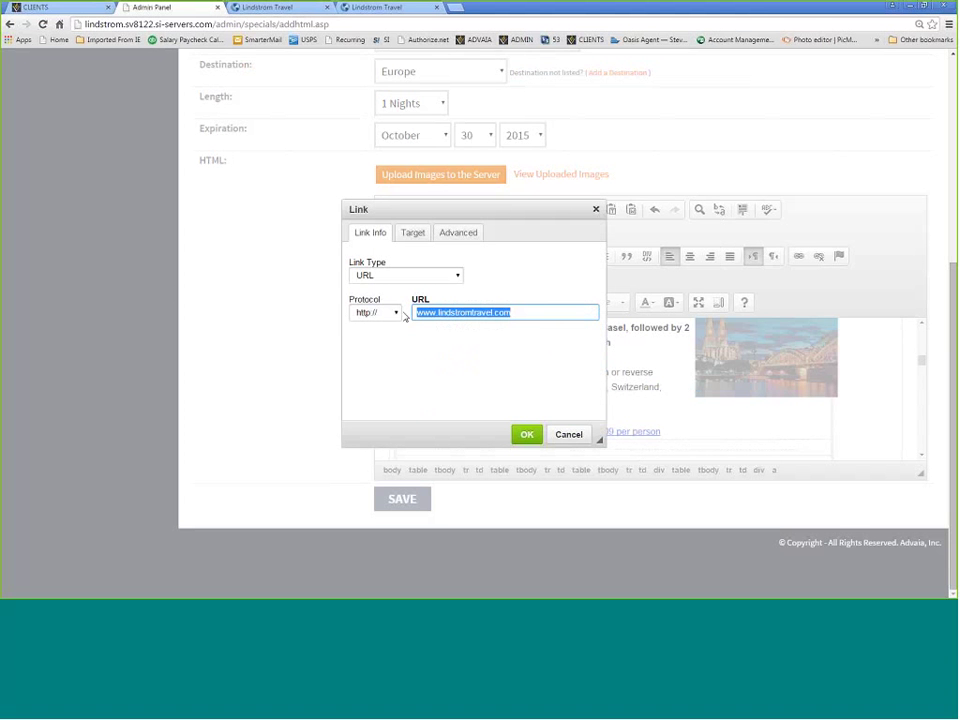
pyautogui.hotkey('ctrl', 'v')
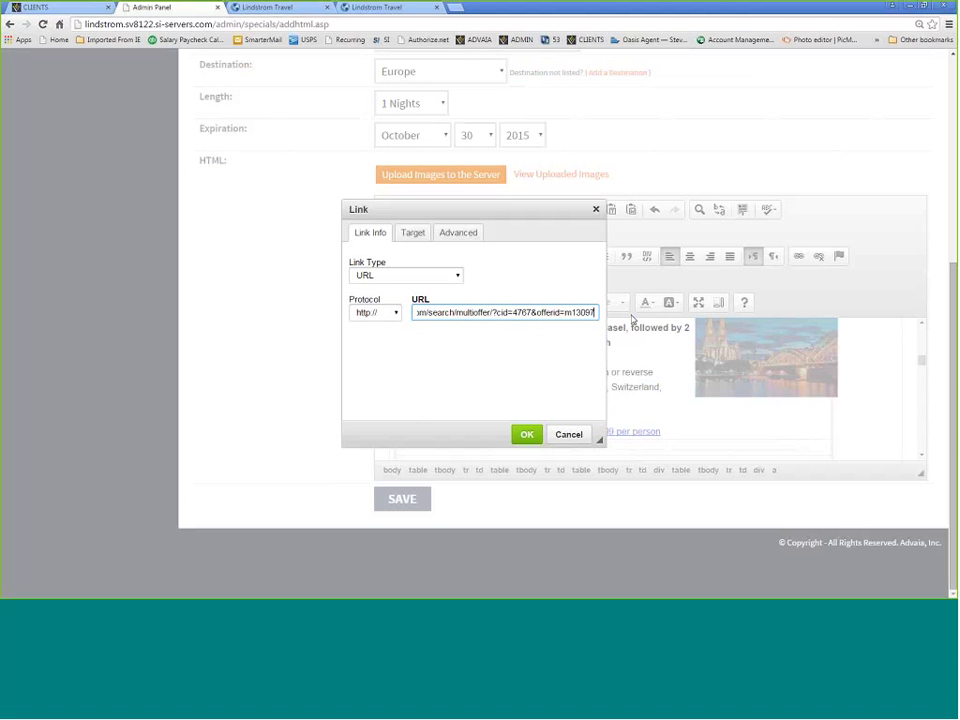
pyautogui.click(378, 309)
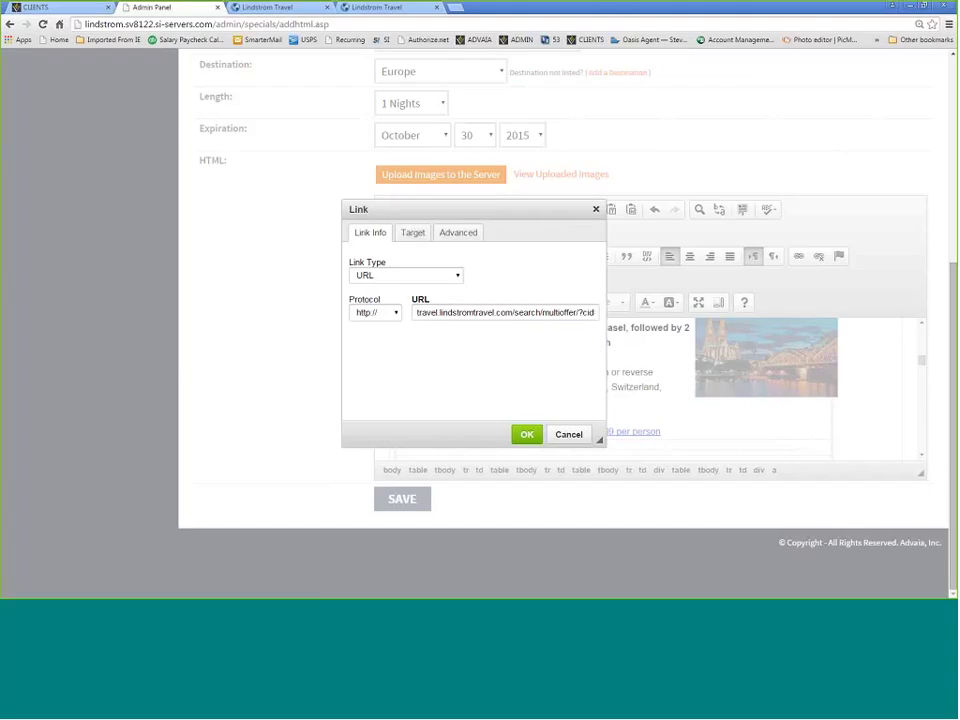
# Step: Set the picture link's target to Same Window (_self) and apply the link changes
pyautogui.click(418, 235)
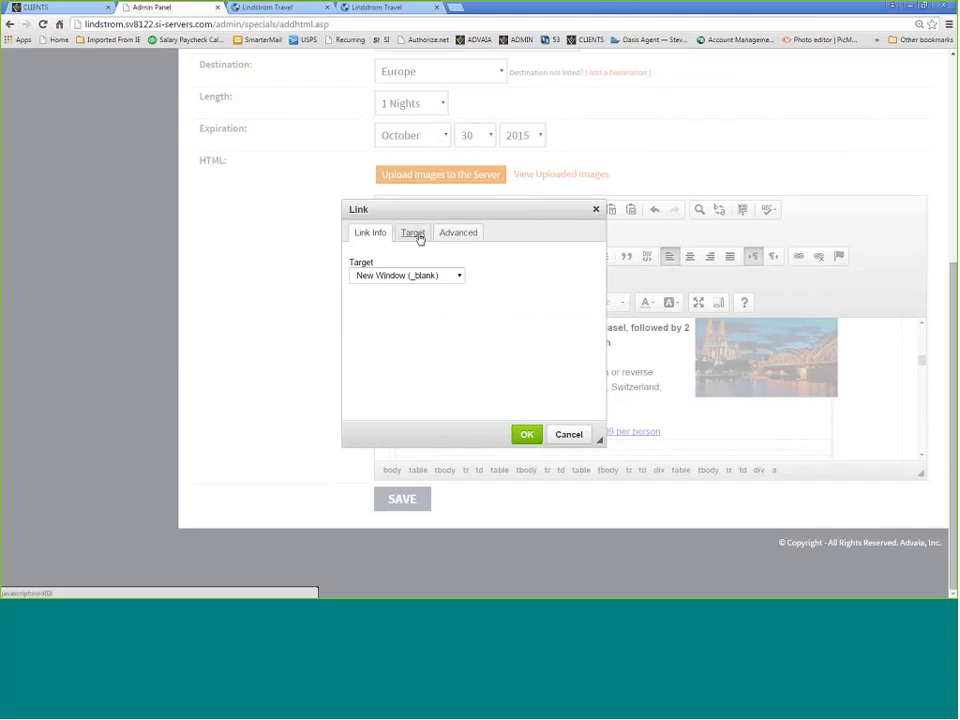
pyautogui.click(460, 277)
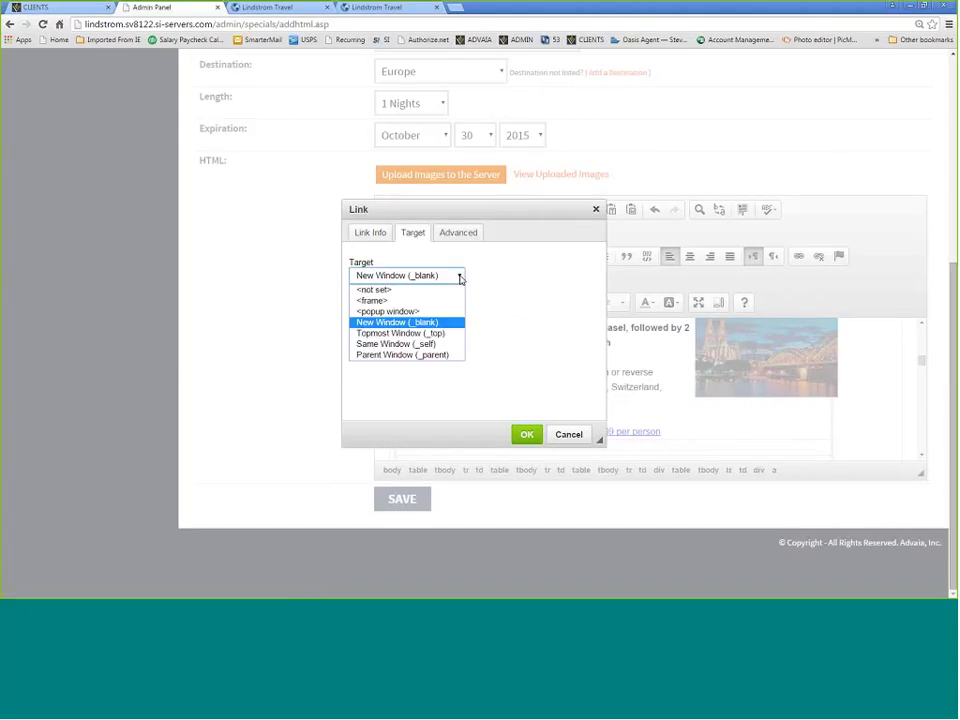
pyautogui.press('Down')
pyautogui.press('Down')
pyautogui.press('Down')
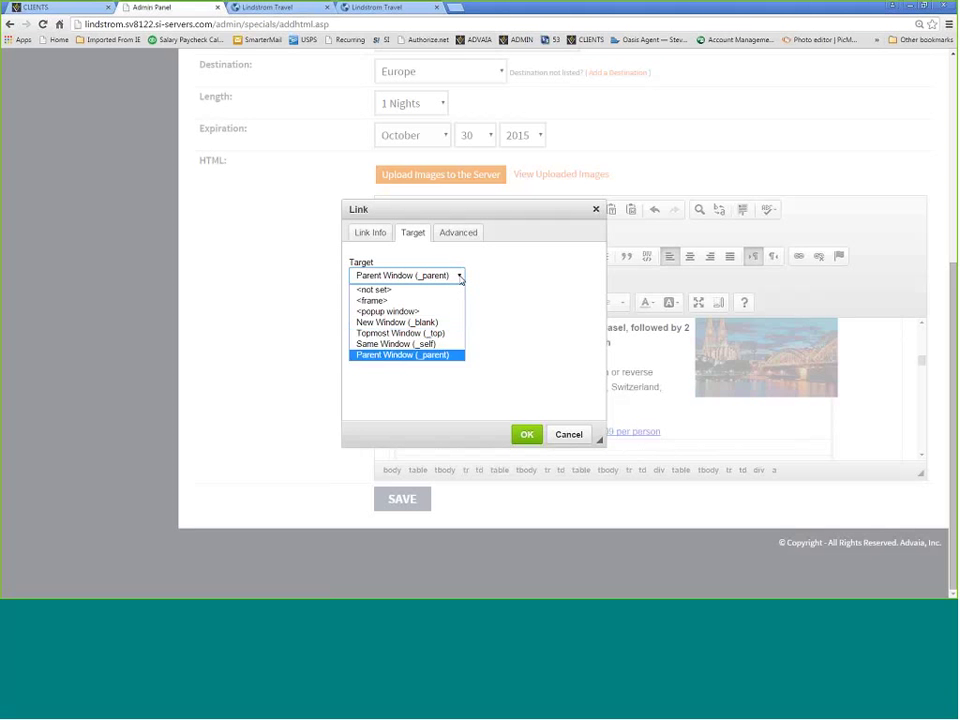
pyautogui.press('Up')
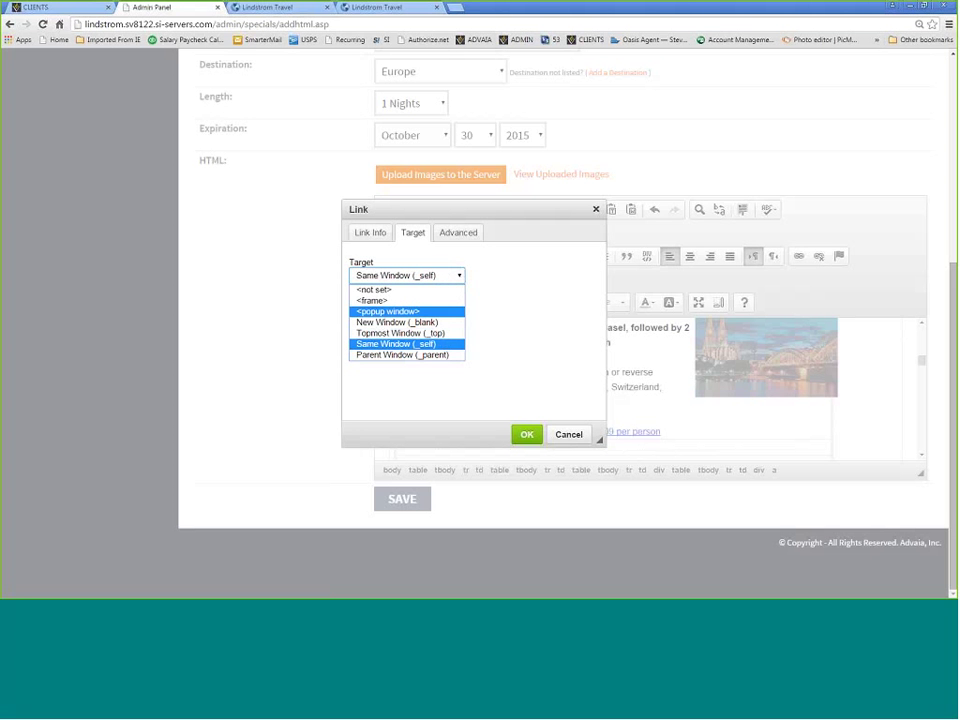
pyautogui.click(523, 438)
# Step: Inspect the link URL on the Enchanting Rhine offer's description text without changing it
pyautogui.click(439, 343)
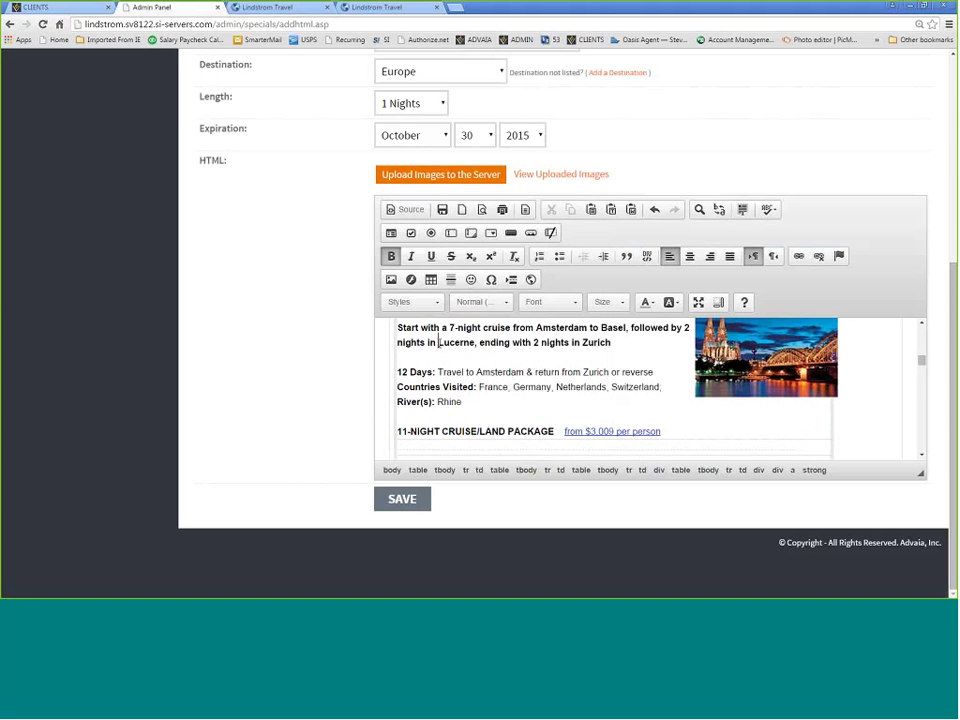
pyautogui.doubleClick(439, 343)
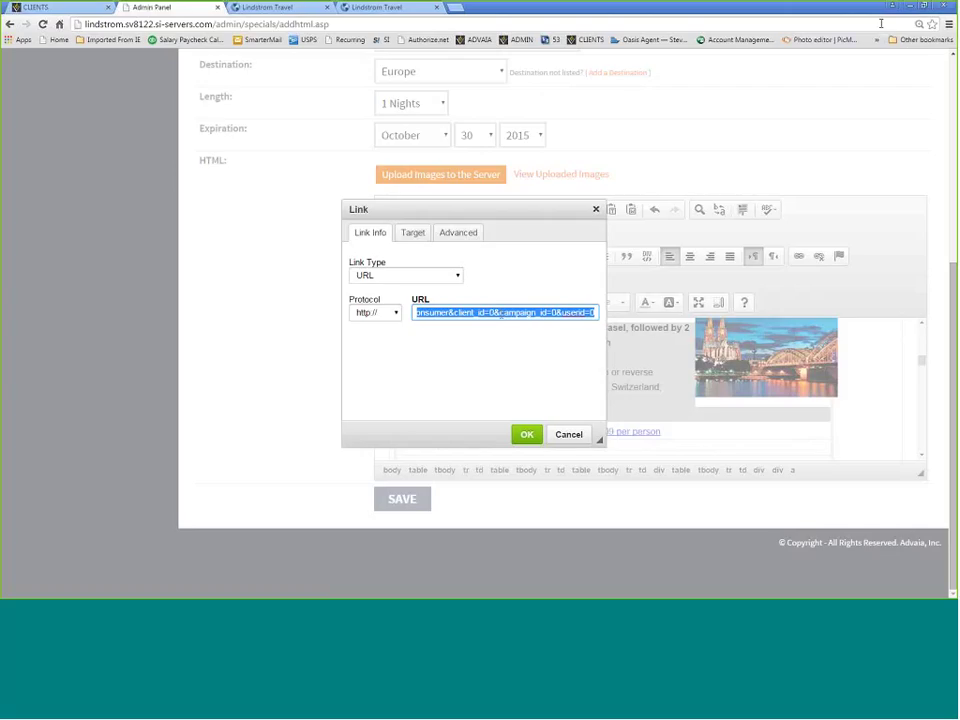
pyautogui.click(926, 220)
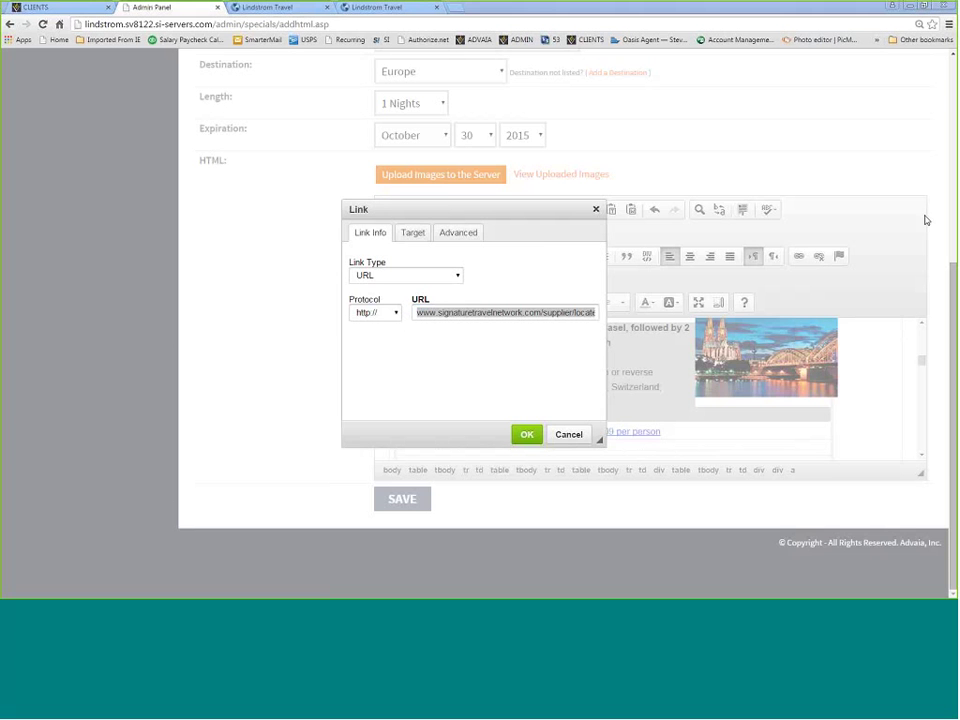
pyautogui.click(527, 435)
pyautogui.scroll(-3, 900, 415)
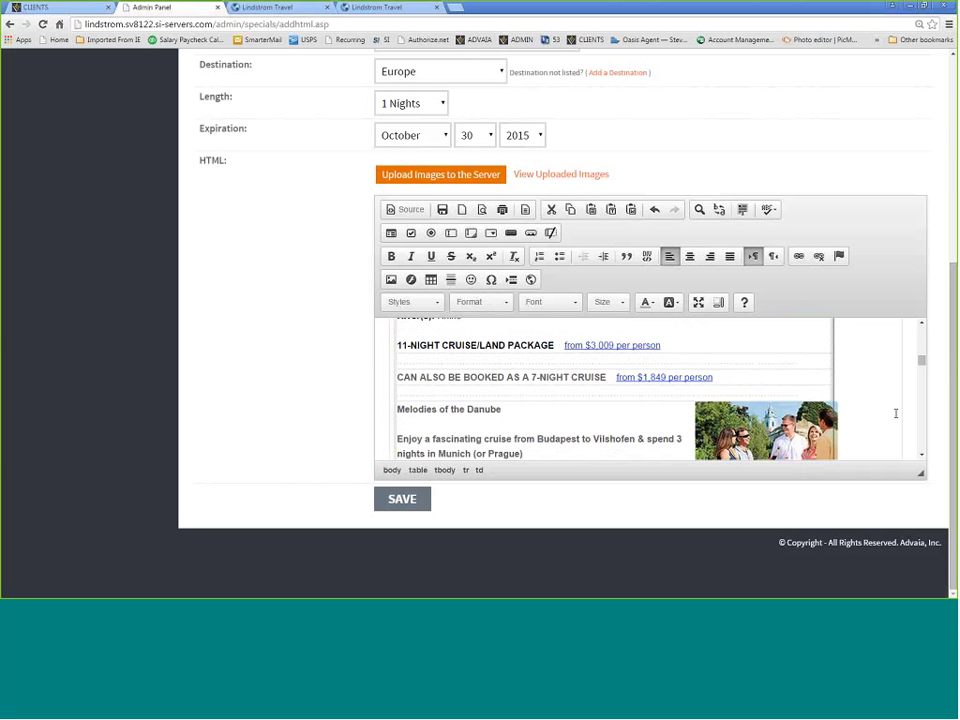
# Step: Inspect the link URLs on the Enchanting Rhine offer's 11-night package and 7-night cruise prices, leaving them as they are
pyautogui.doubleClick(582, 347)
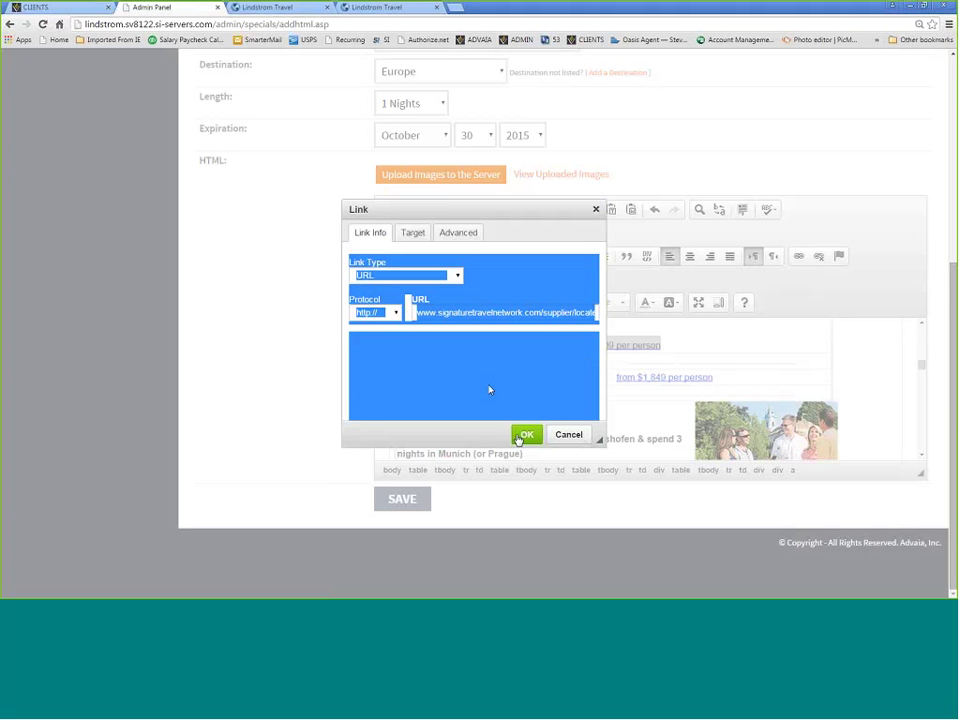
pyautogui.click(584, 440)
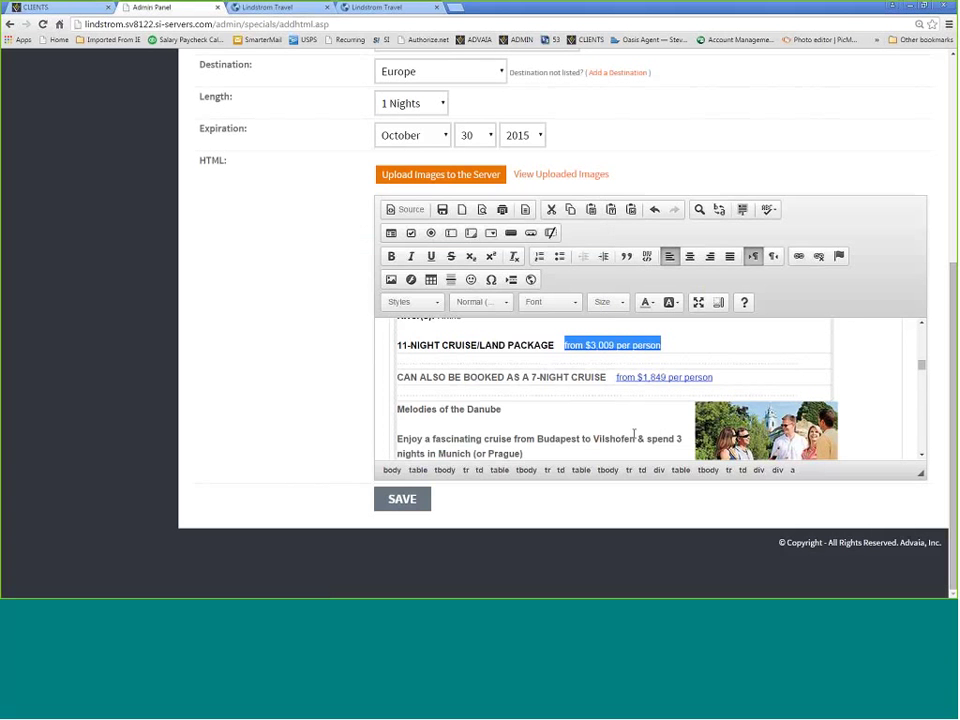
pyautogui.click(864, 401)
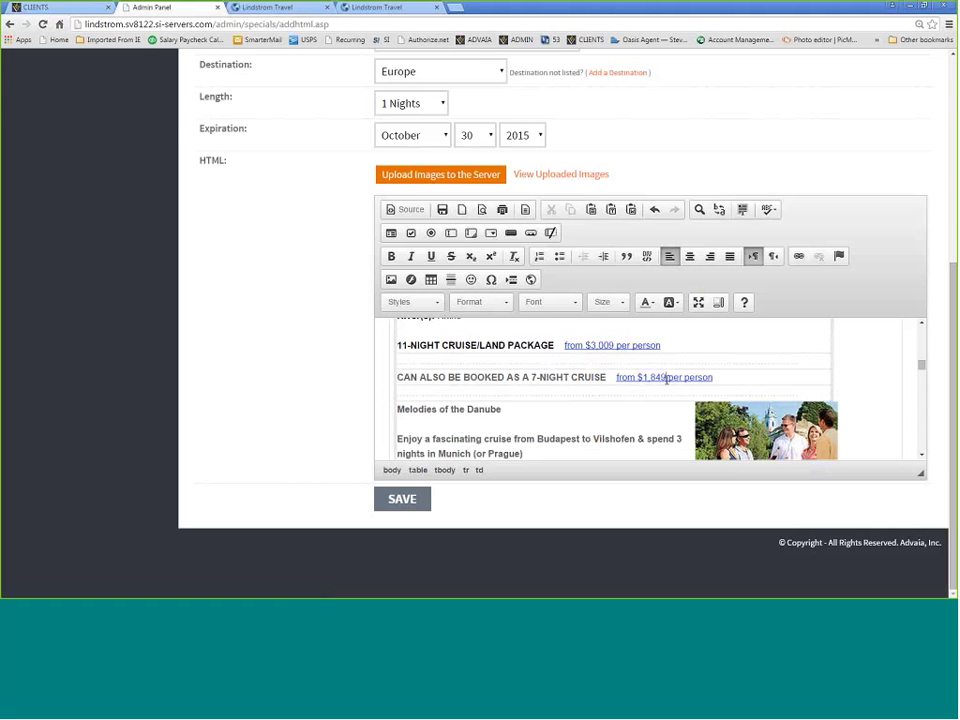
pyautogui.doubleClick(666, 379)
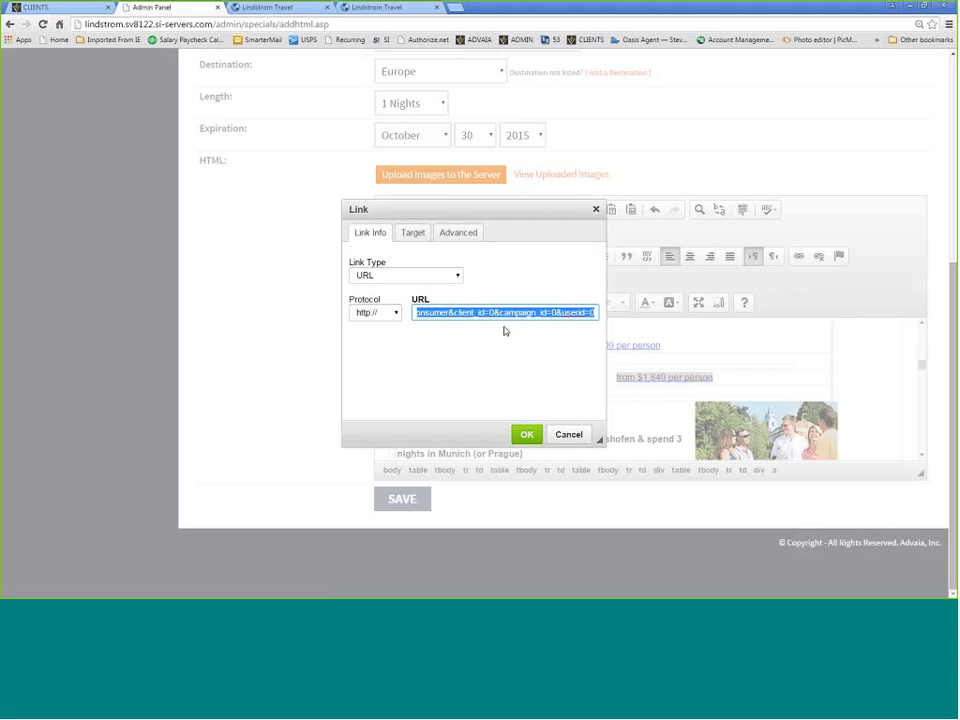
pyautogui.press('Escape')
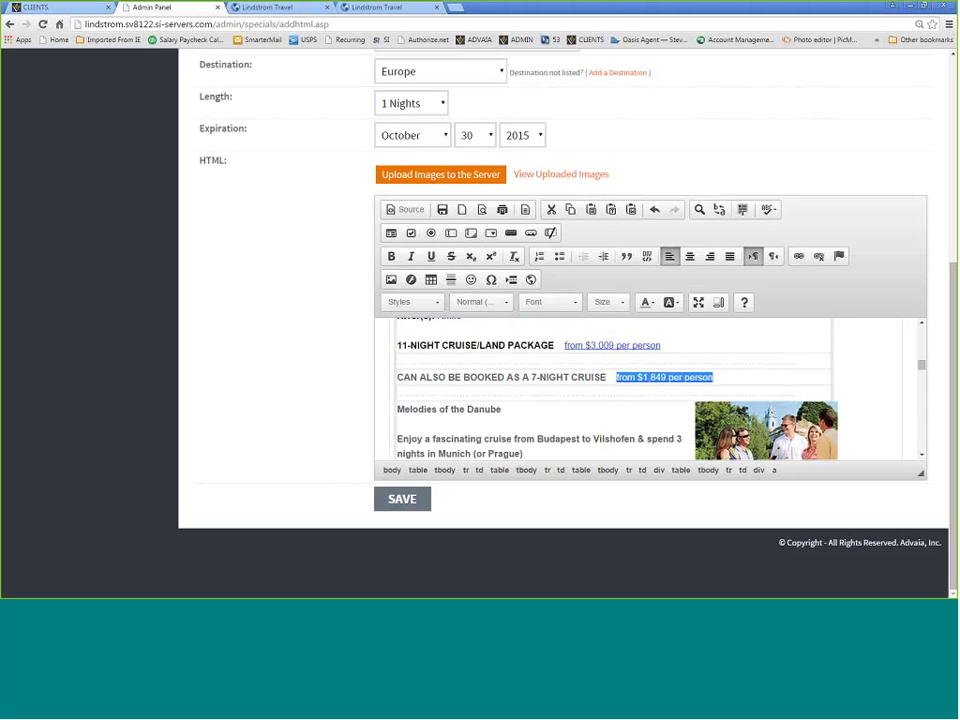
pyautogui.click(879, 395)
pyautogui.scroll(2, 740, 380)
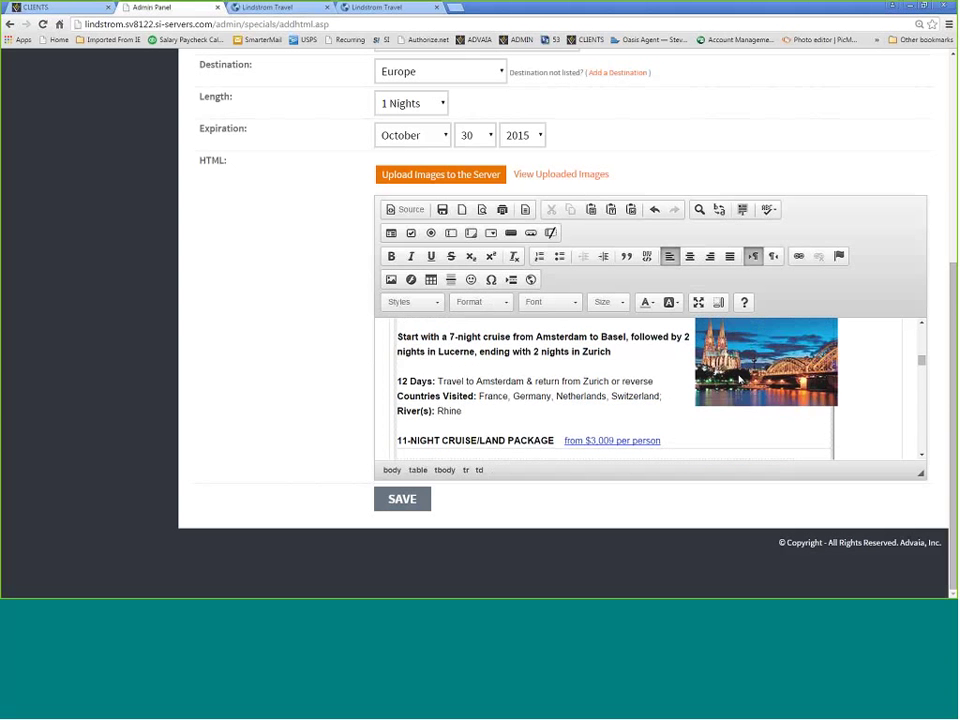
# Step: Delete the "Tell a Friend!" link and the empty block beneath the AmaWaterways logo near the newsletter's end
pyautogui.scroll(-3, 881, 412)
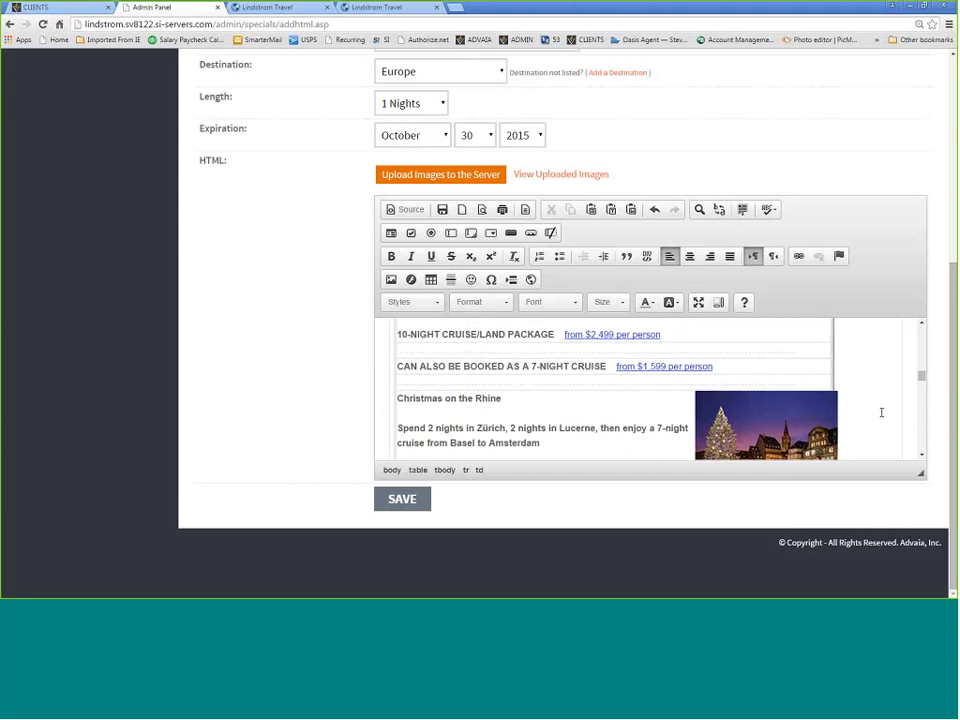
pyautogui.scroll(-6, 881, 412)
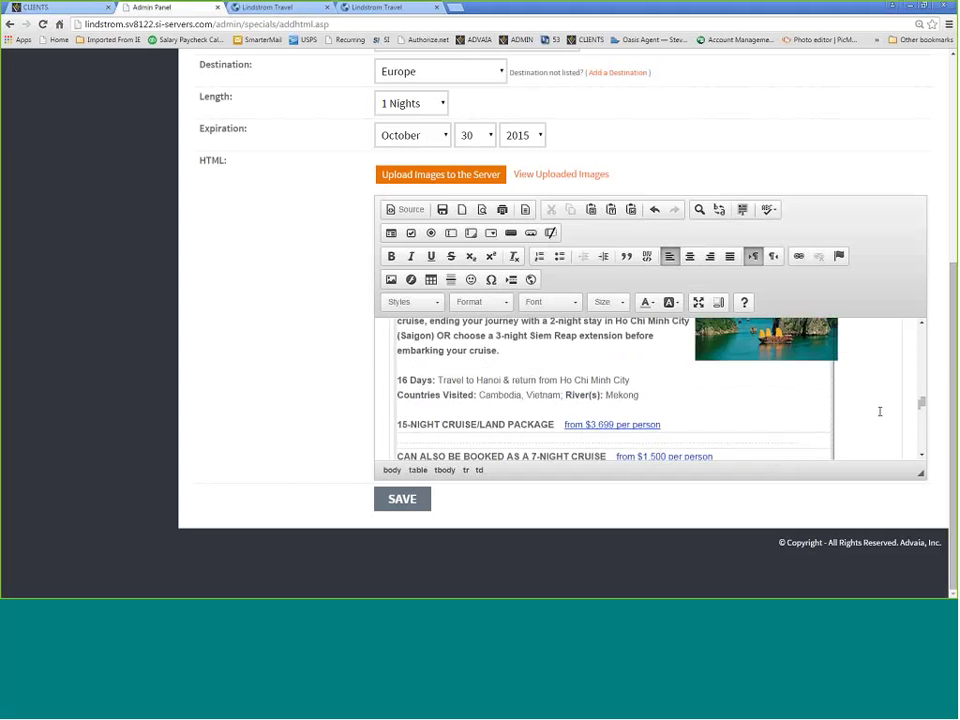
pyautogui.scroll(-4, 880, 411)
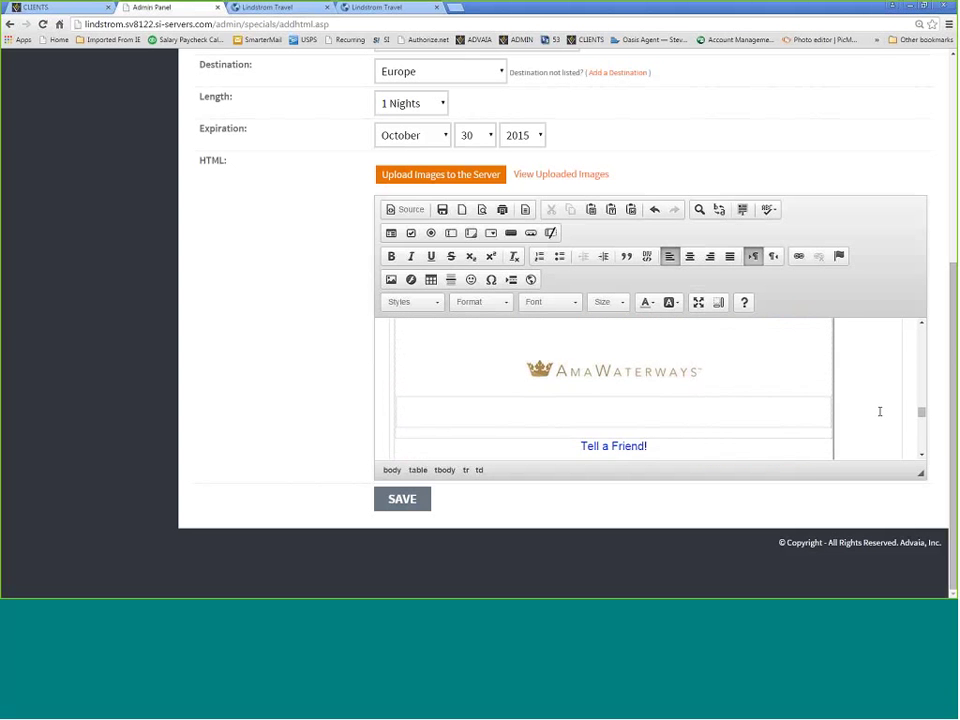
pyautogui.scroll(-1, 879, 409)
pyautogui.doubleClick(603, 416)
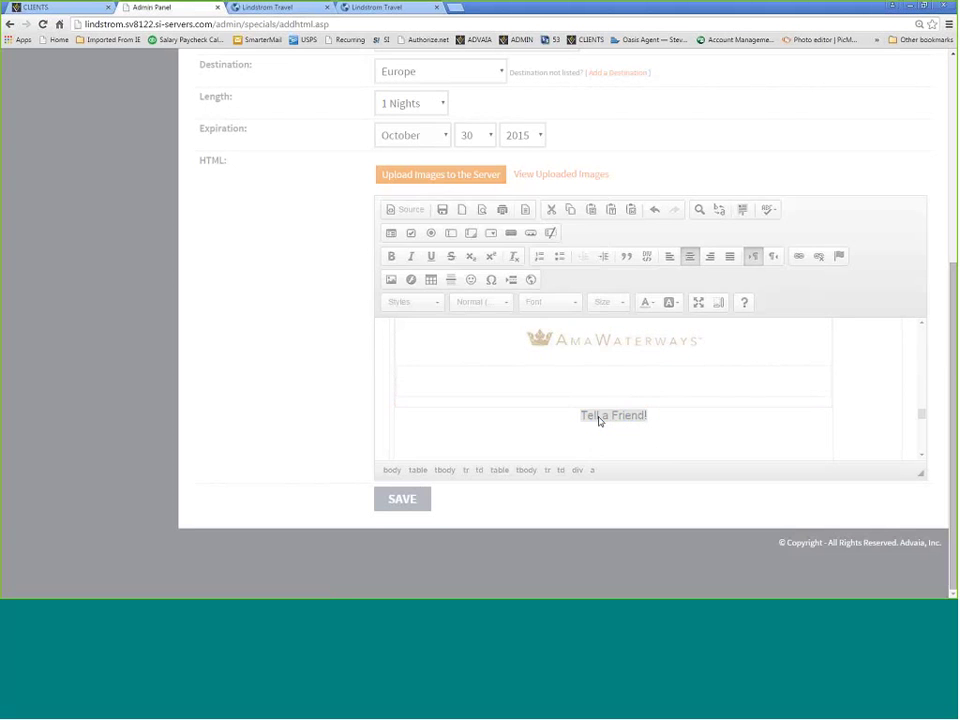
pyautogui.click(570, 437)
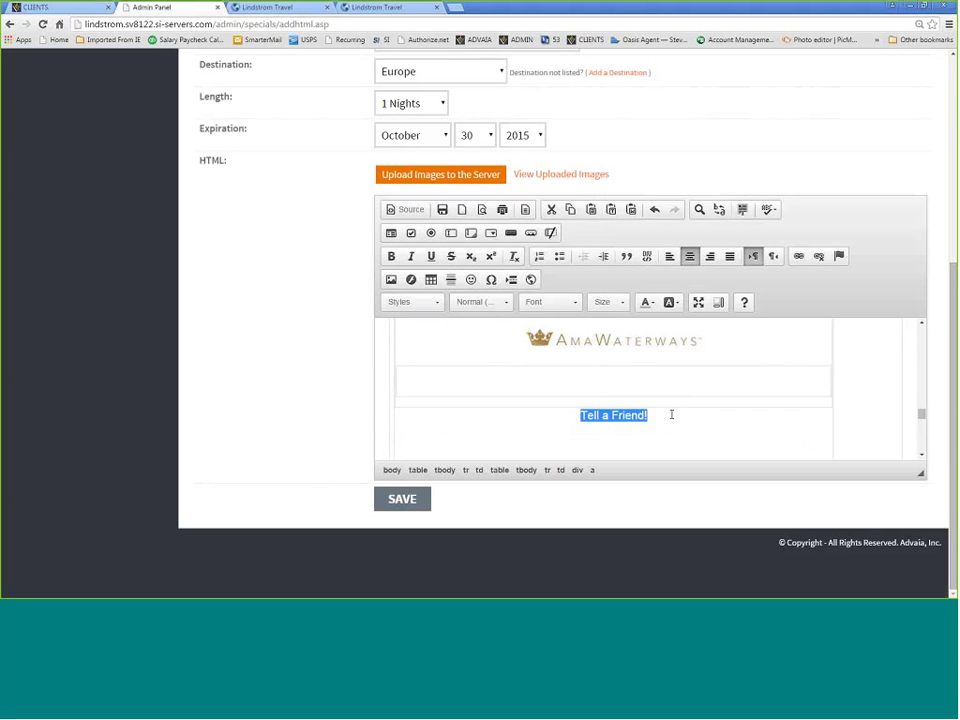
pyautogui.moveTo(640, 415); pyautogui.dragTo(724, 423)
pyautogui.press('Delete')
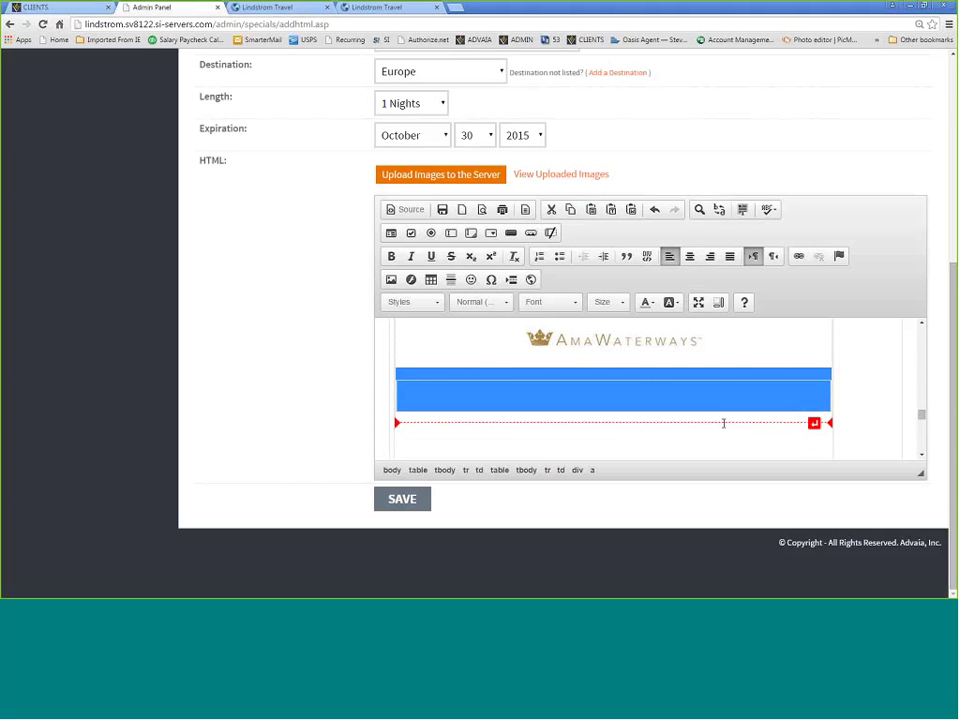
pyautogui.press('Delete')
# Step: Remove the supplier's dark blue navigation bar, from About Us to Value Finder, including its empty leftover cells
pyautogui.scroll(-2, 705, 412)
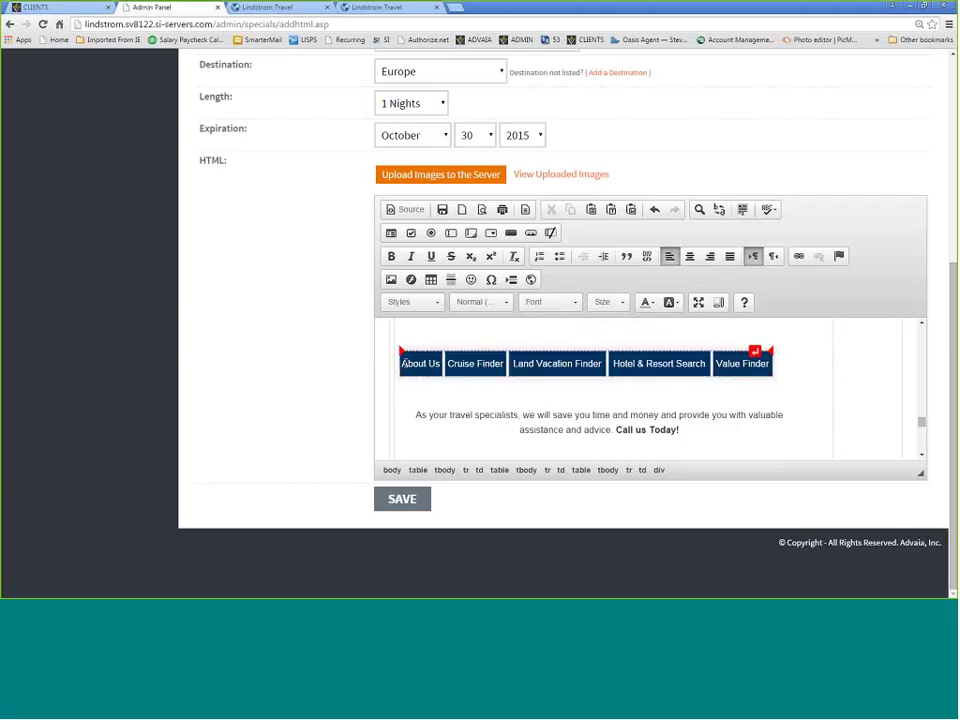
pyautogui.moveTo(404, 363); pyautogui.dragTo(757, 366)
pyautogui.press('Delete')
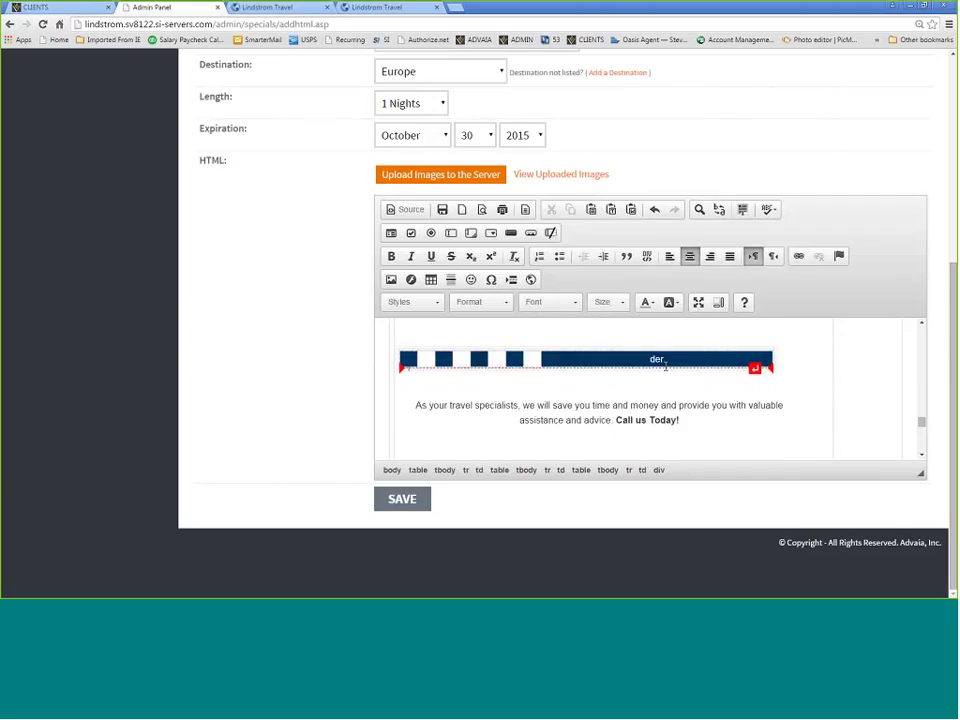
pyautogui.click(486, 363)
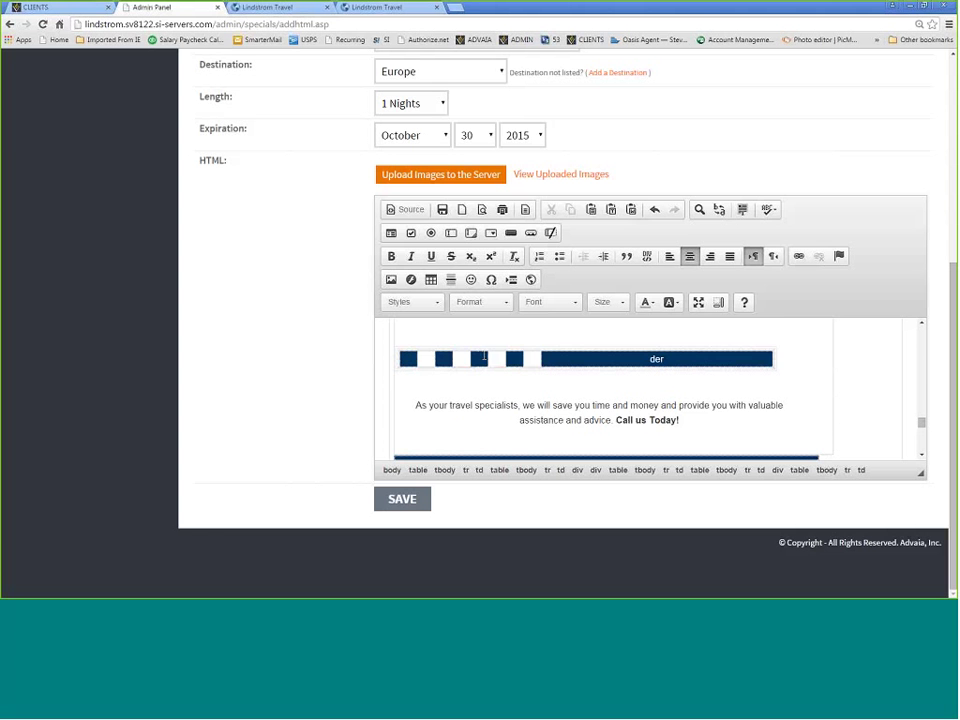
pyautogui.moveTo(784, 364); pyautogui.dragTo(445, 371)
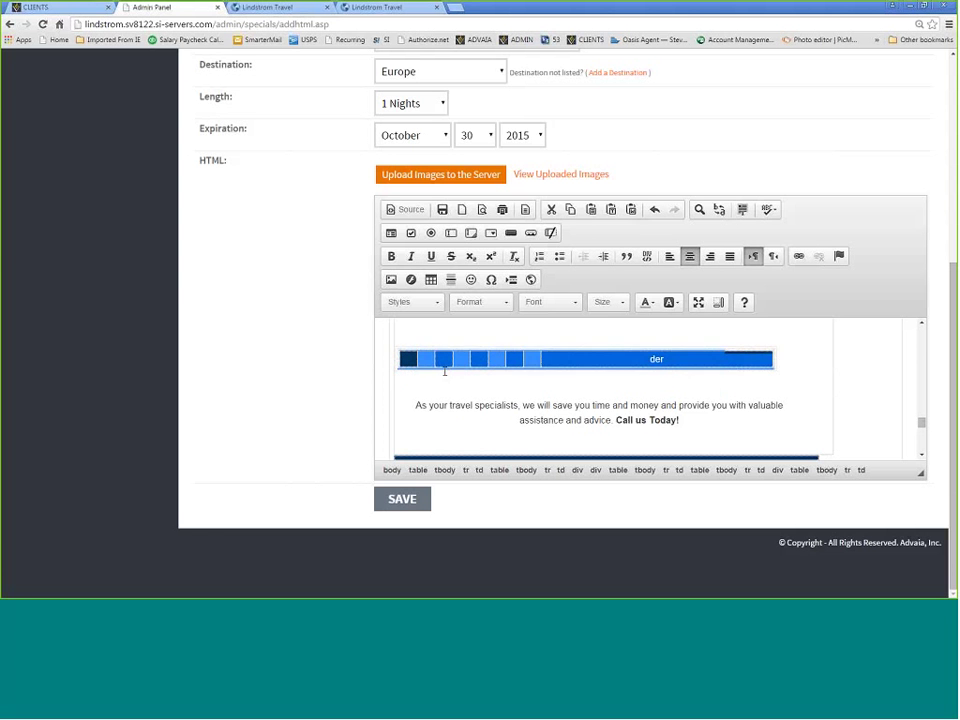
pyautogui.press('Delete')
pyautogui.scroll(2, 445, 372)
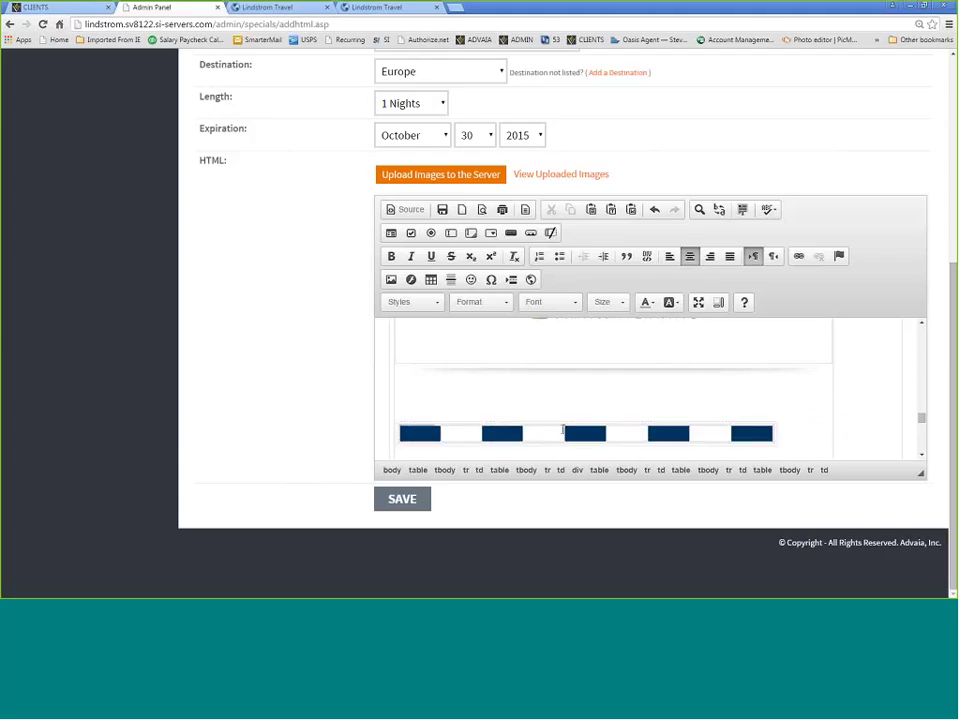
pyautogui.moveTo(740, 434); pyautogui.dragTo(502, 441)
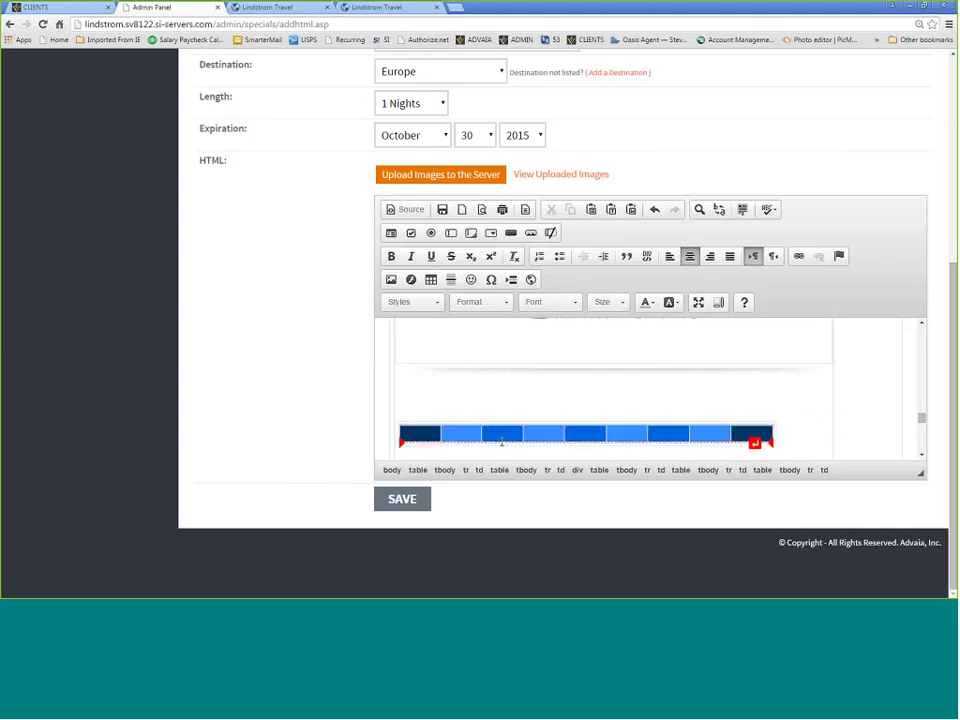
pyautogui.press('Delete')
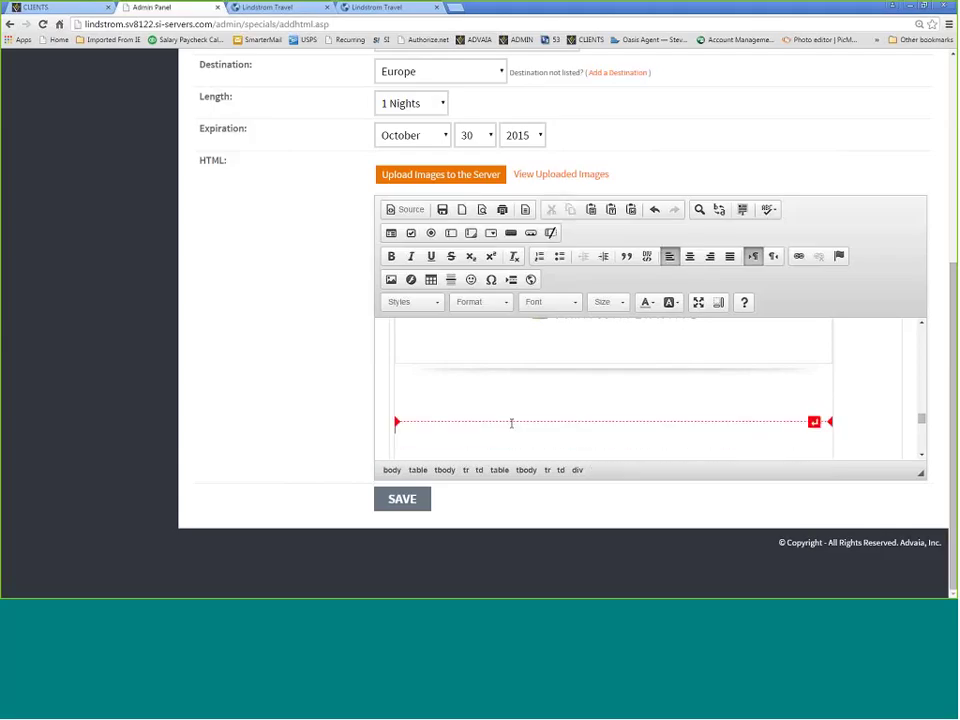
# Step: Delete the "As your travel specialists" paragraph ending in "Call us Today!" above the National Discount Cruise Co. contact block
pyautogui.scroll(-2, 516, 424)
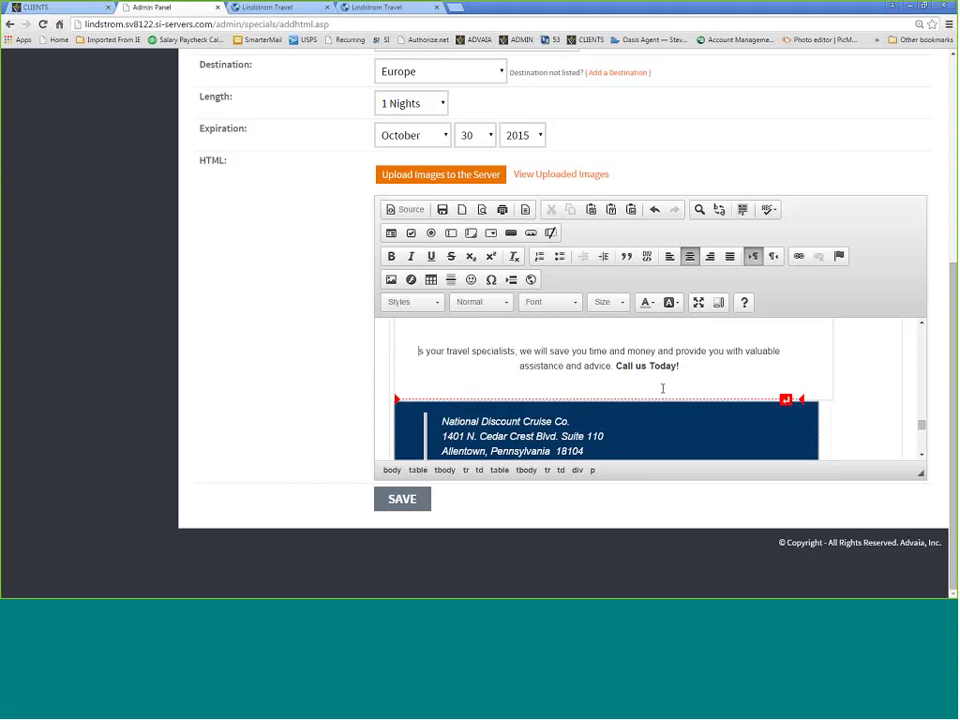
pyautogui.keyDown('shift'); pyautogui.click(686, 367); pyautogui.keyUp('shift')
pyautogui.press('Delete')
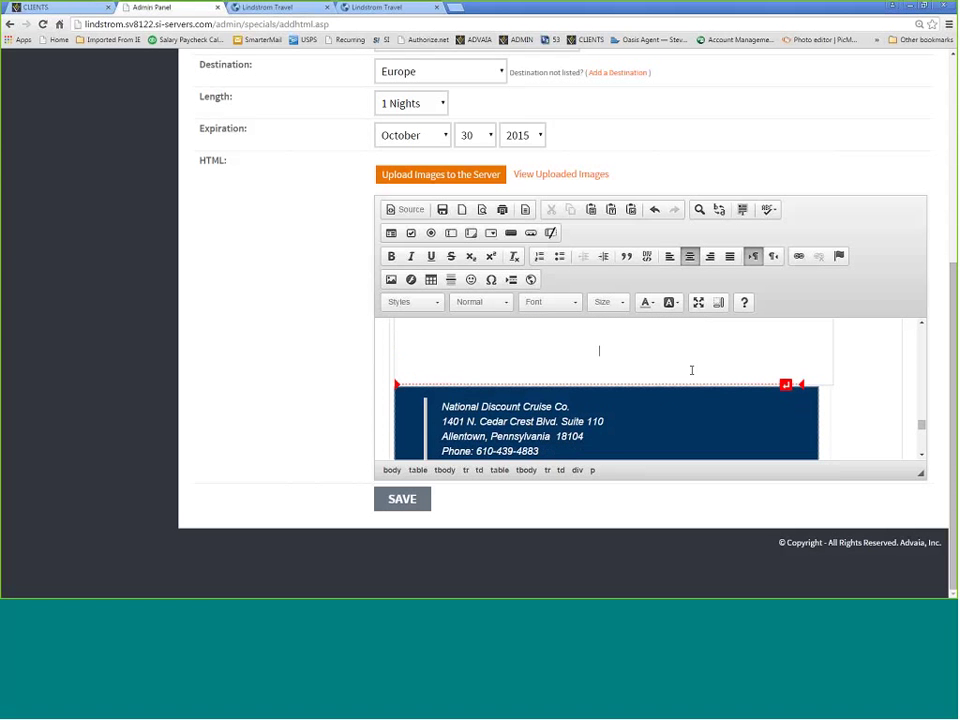
# Step: Remove the National Discount Cruise Co. contact block, along with the empty lines and divider left beneath the AmaWaterways logo
pyautogui.scroll(-1, 614, 414)
pyautogui.scroll(-4, 637, 431)
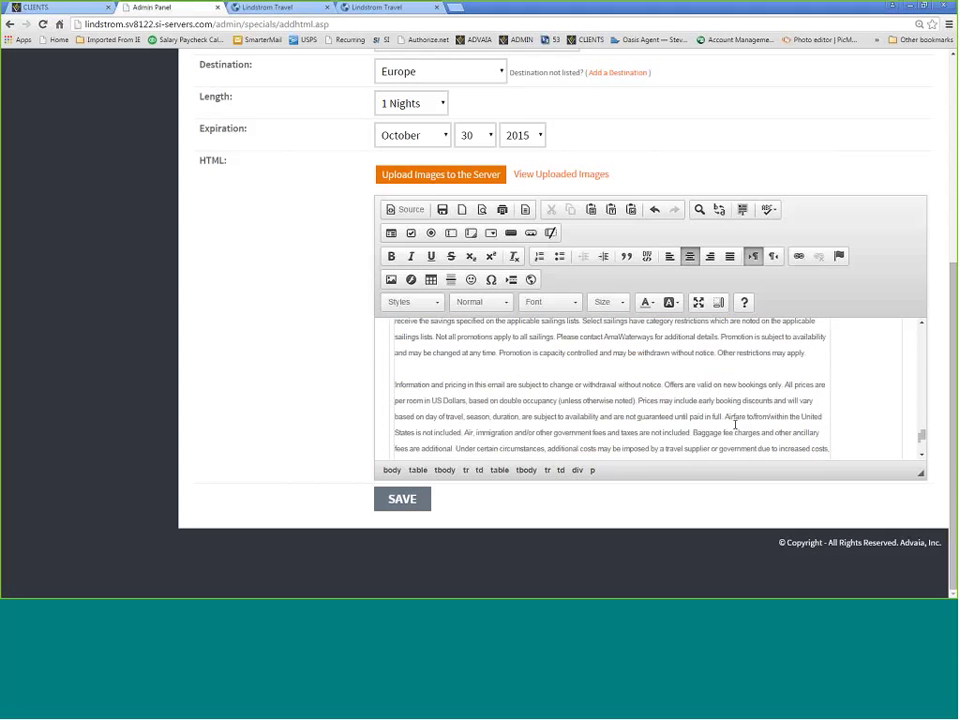
pyautogui.scroll(4, 735, 424)
pyautogui.click(639, 378)
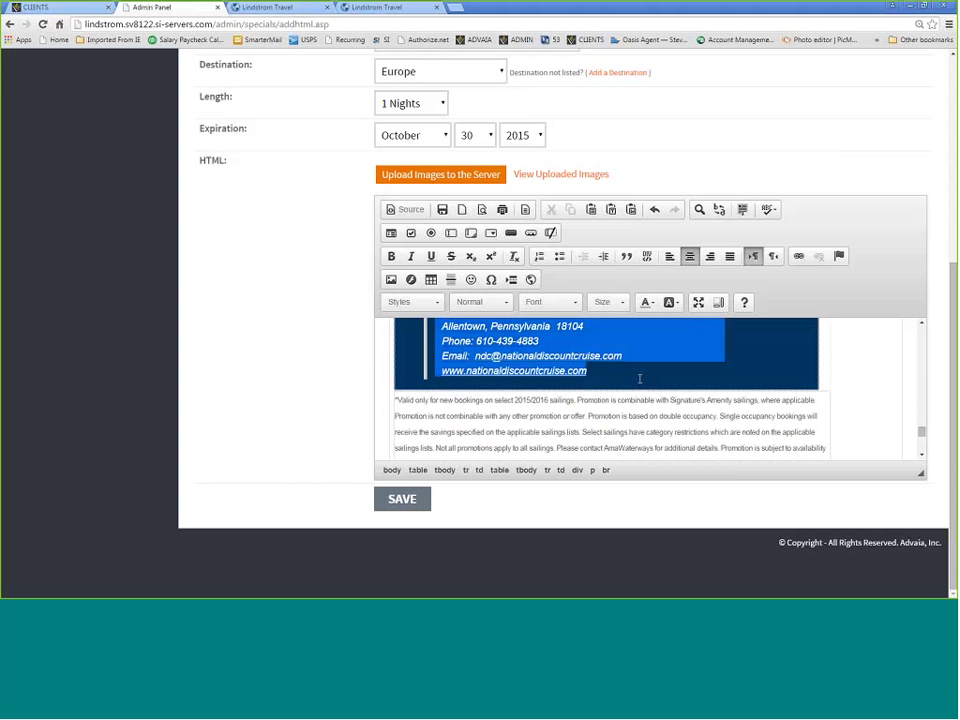
pyautogui.scroll(1, 639, 378)
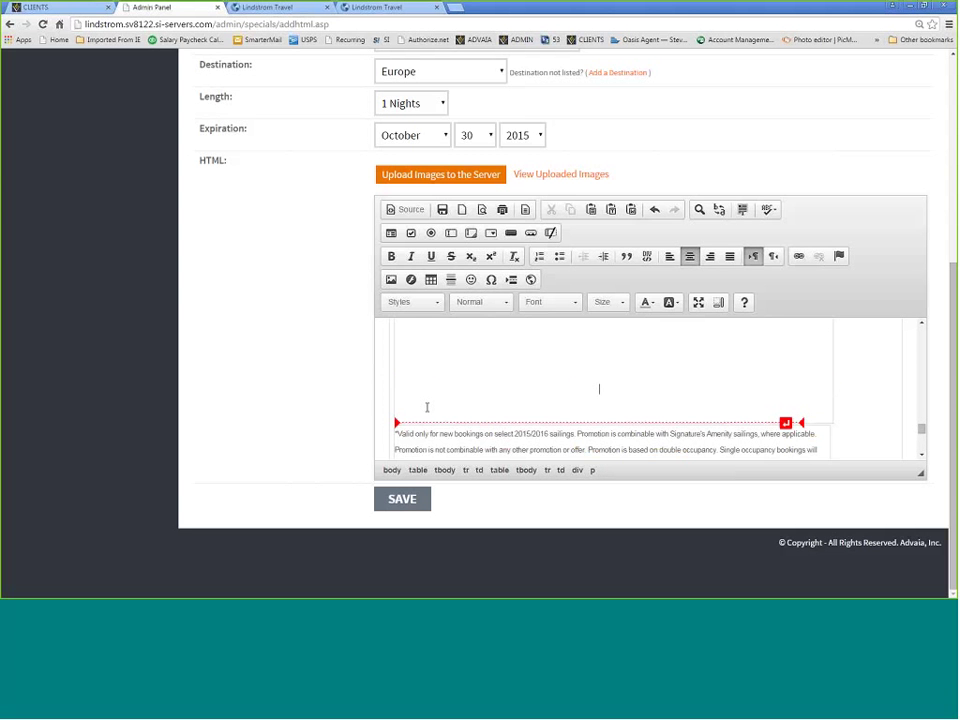
pyautogui.press('BackSpace')
pyautogui.press('BackSpace')
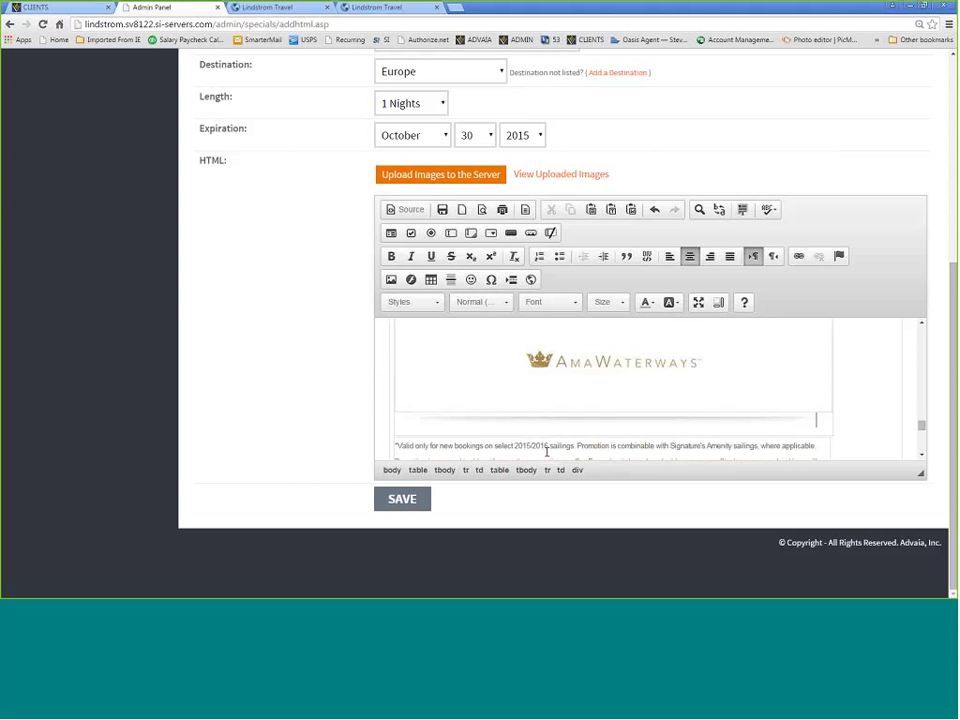
pyautogui.press('BackSpace')
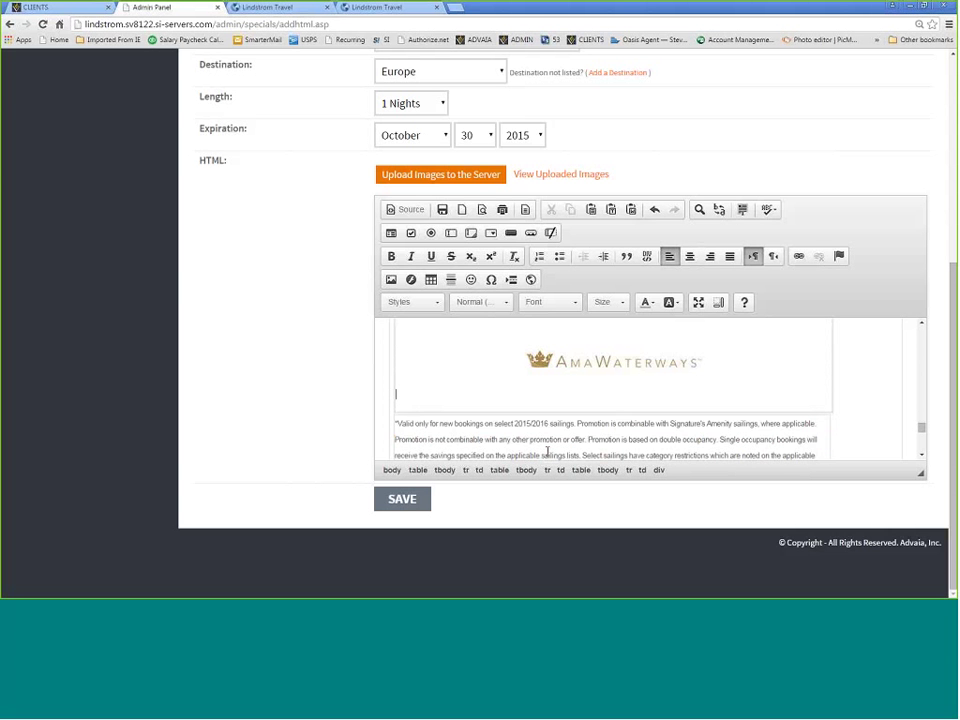
# Step: Set the promo's length to 7 Nights and save the special from the HTML source view
pyautogui.scroll(1, 654, 446)
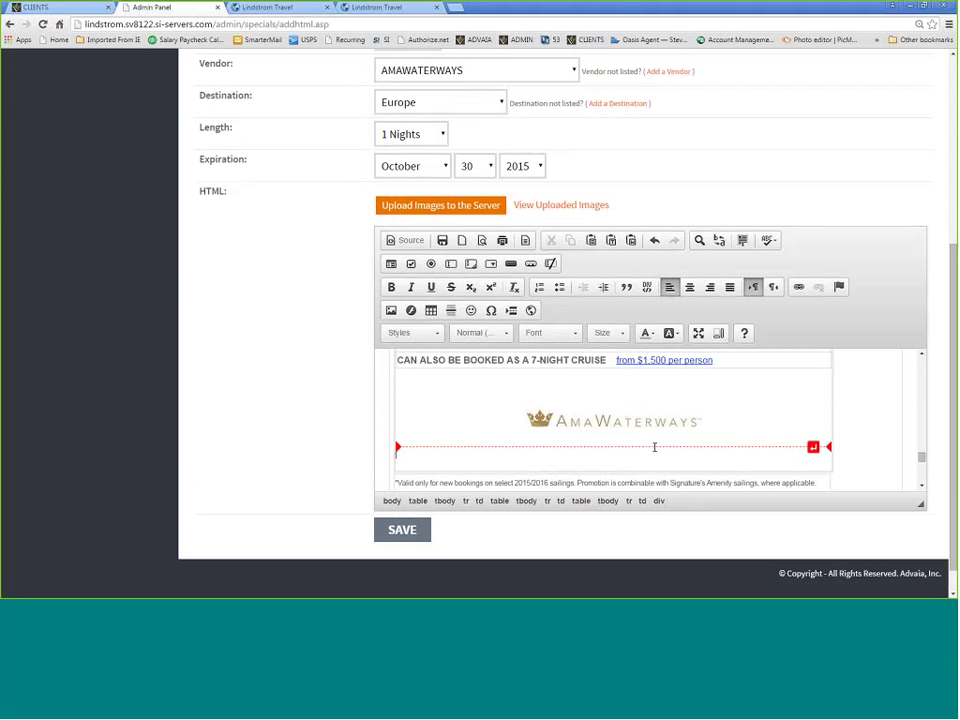
pyautogui.scroll(-10, 713, 425)
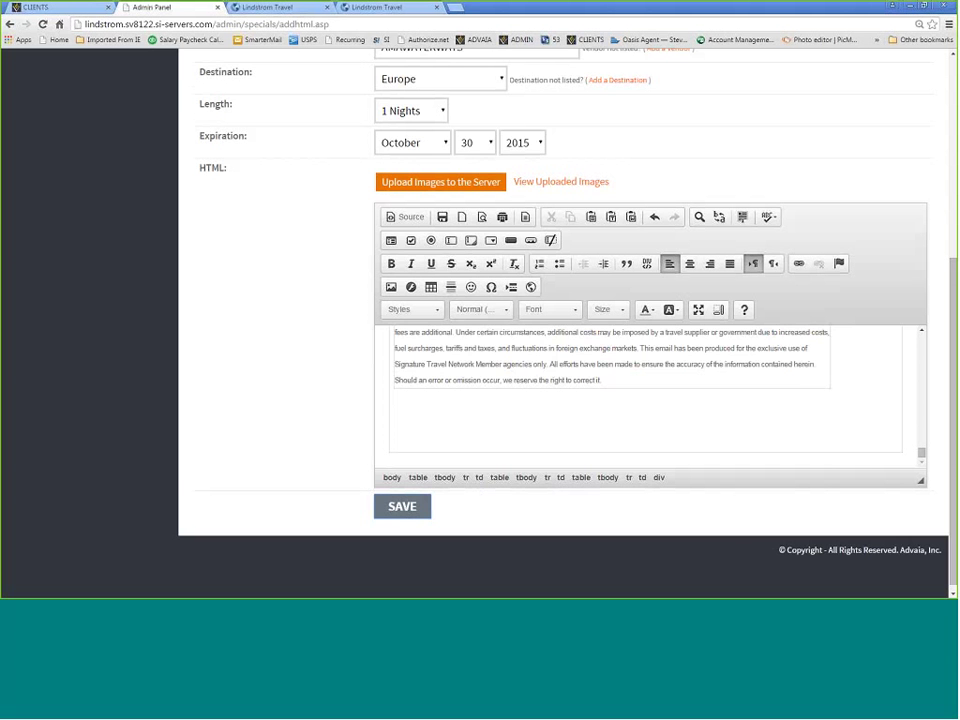
pyautogui.scroll(5, 640, 400)
pyautogui.scroll(5, 700, 121)
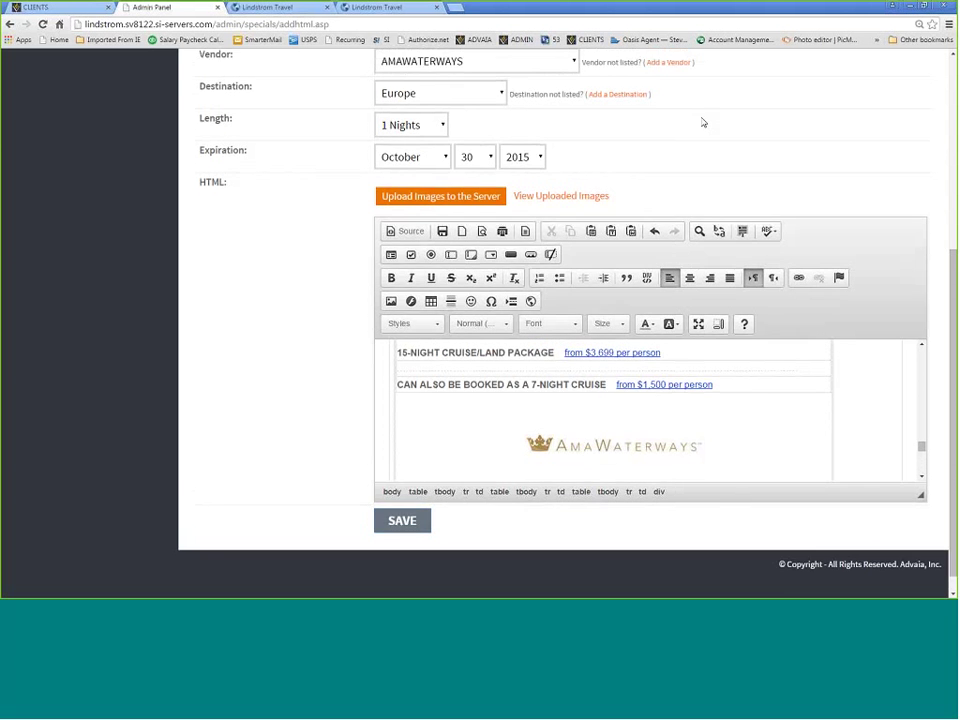
pyautogui.scroll(1, 700, 140)
pyautogui.scroll(-1, 889, 238)
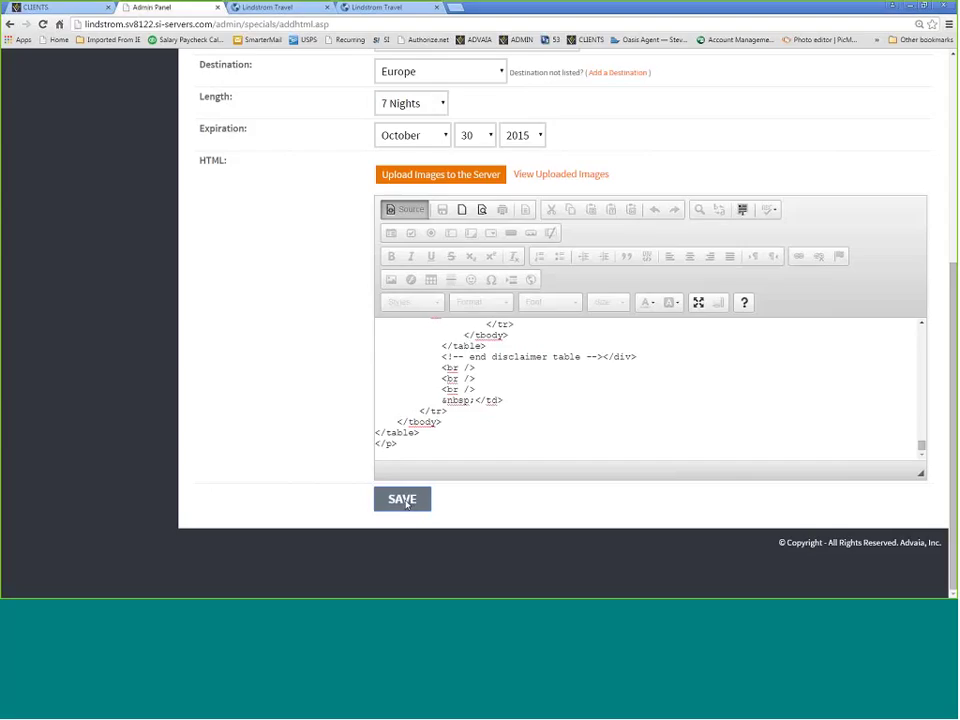
pyautogui.click(405, 209)
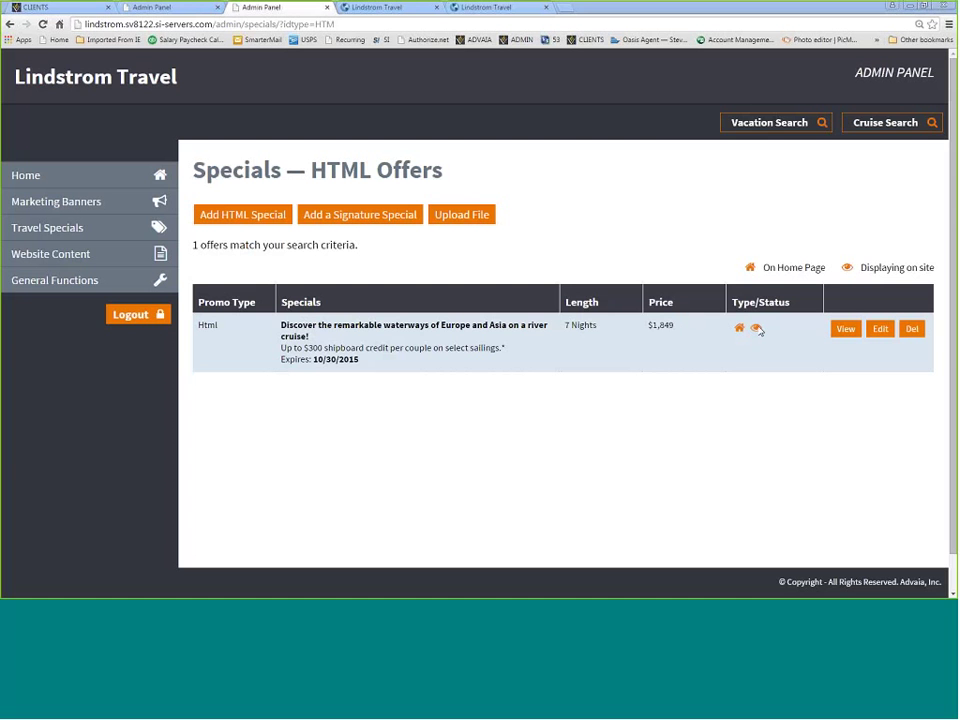
# Step: View the saved AmaWaterways promo on the Lindstrom site and examine its offers, links, logo and disclaimer
pyautogui.click(846, 332)
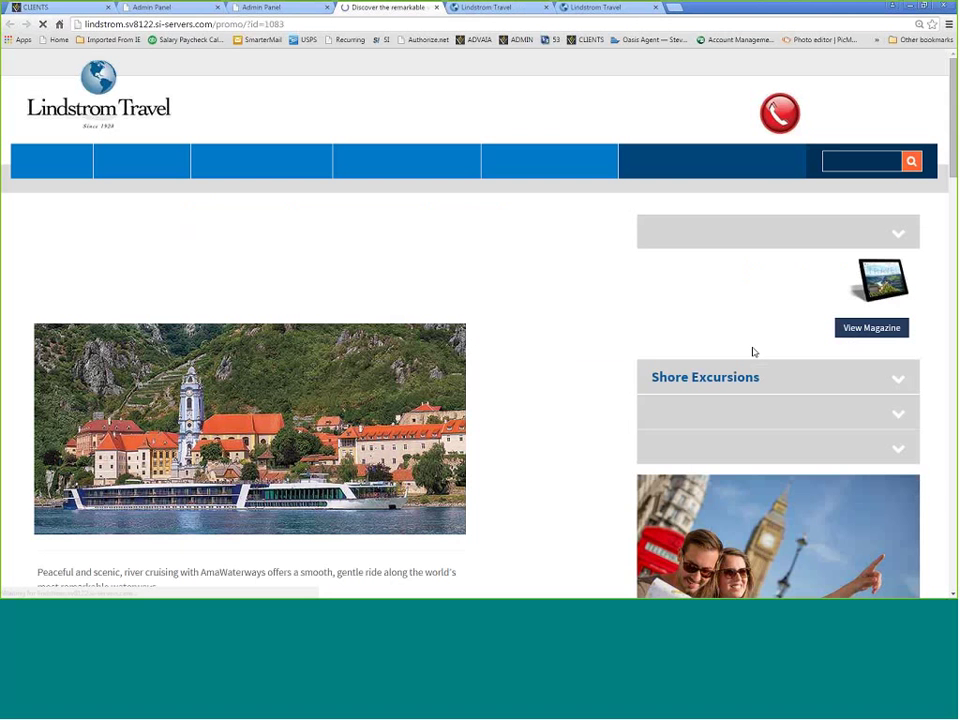
pyautogui.scroll(-3, 522, 367)
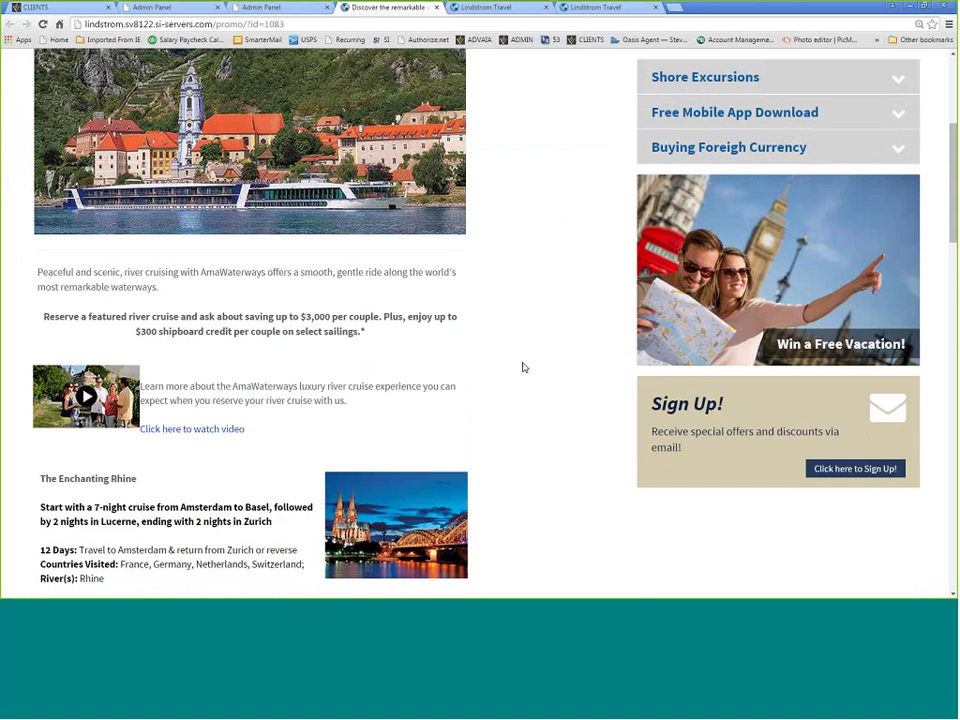
pyautogui.scroll(-3, 522, 367)
pyautogui.scroll(-3, 522, 367)
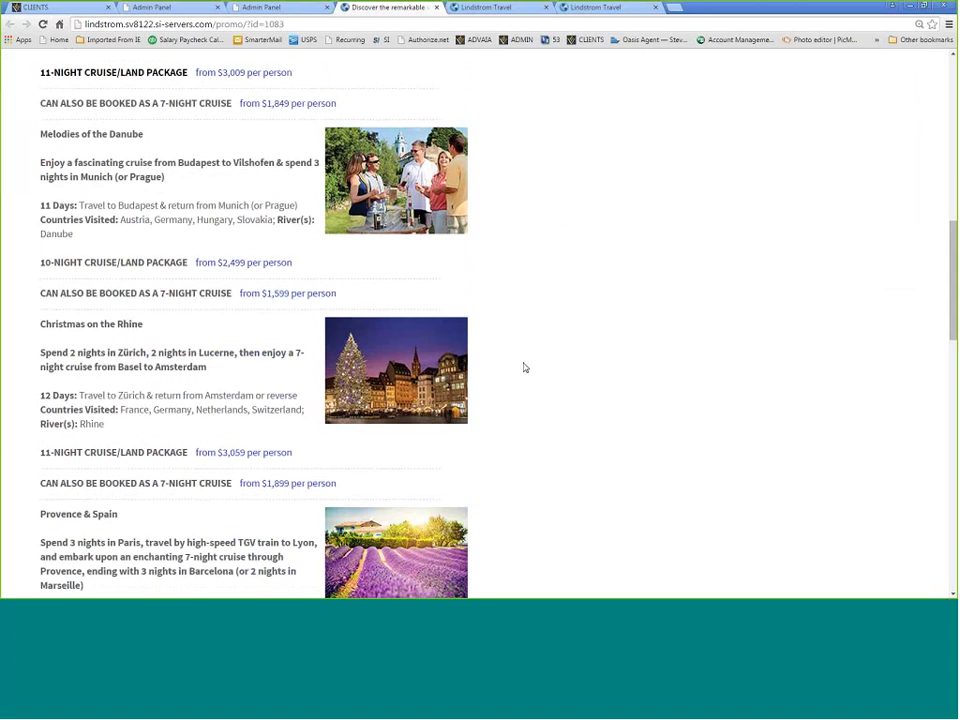
pyautogui.scroll(-10, 524, 368)
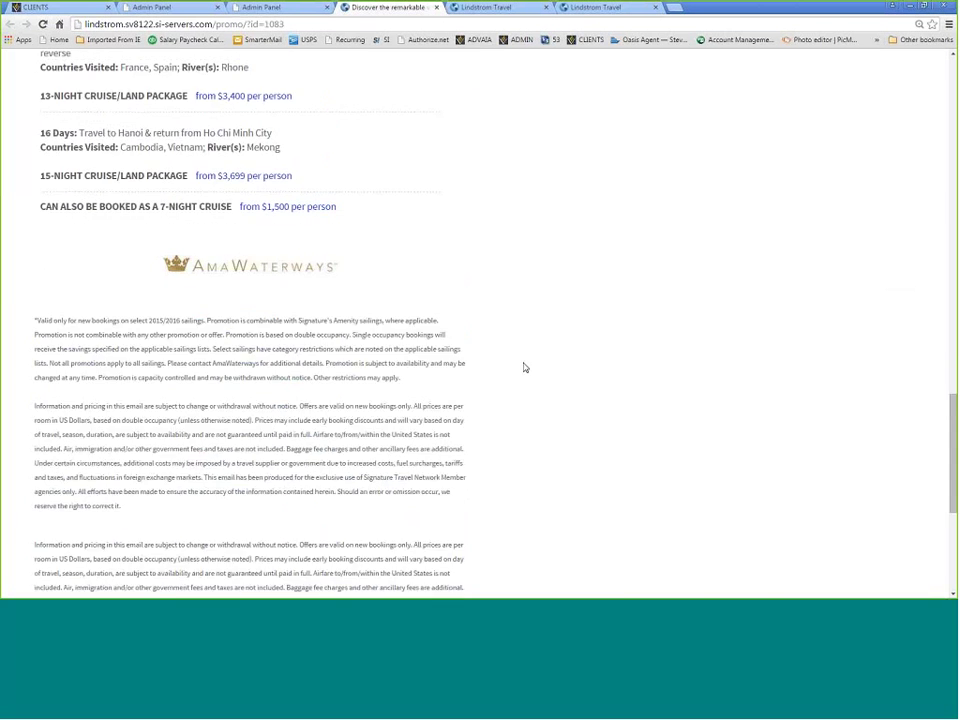
pyautogui.scroll(7, 525, 367)
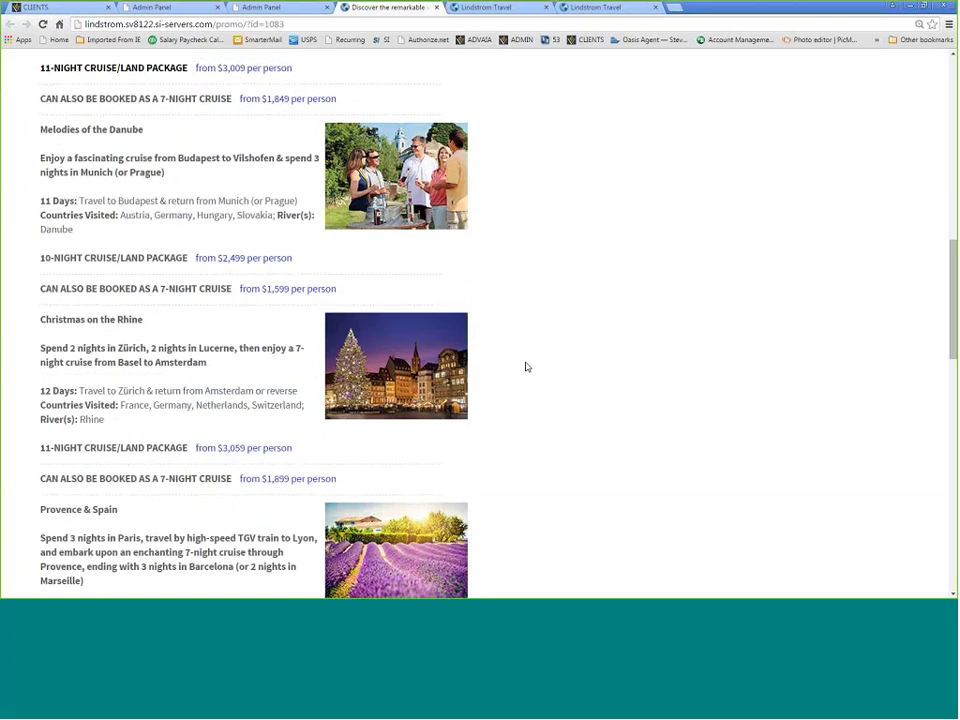
pyautogui.scroll(8, 527, 367)
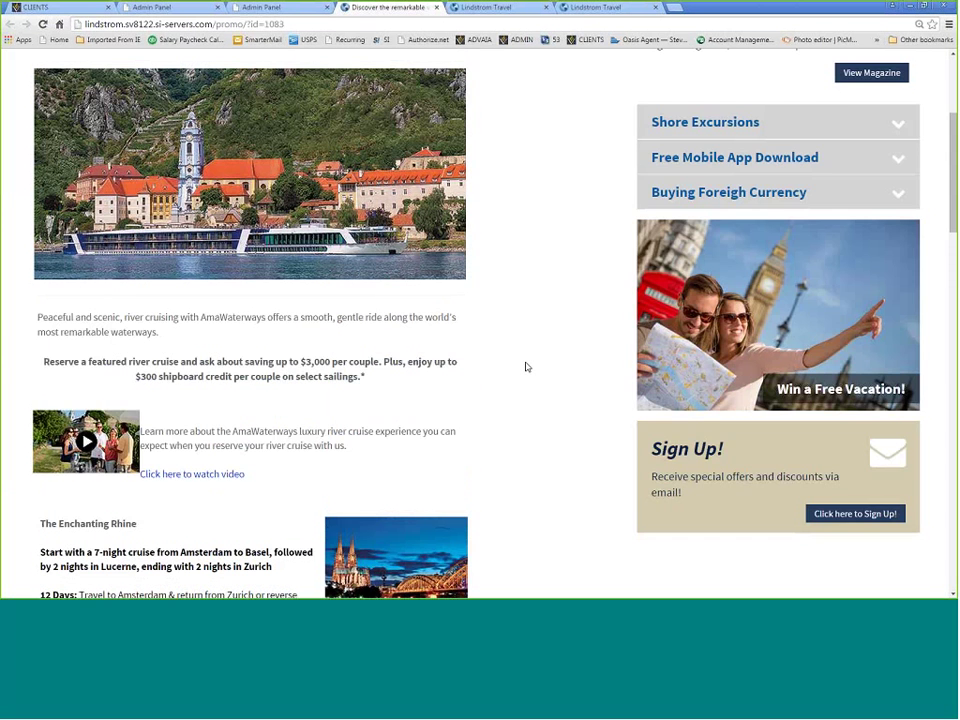
pyautogui.scroll(-3, 527, 367)
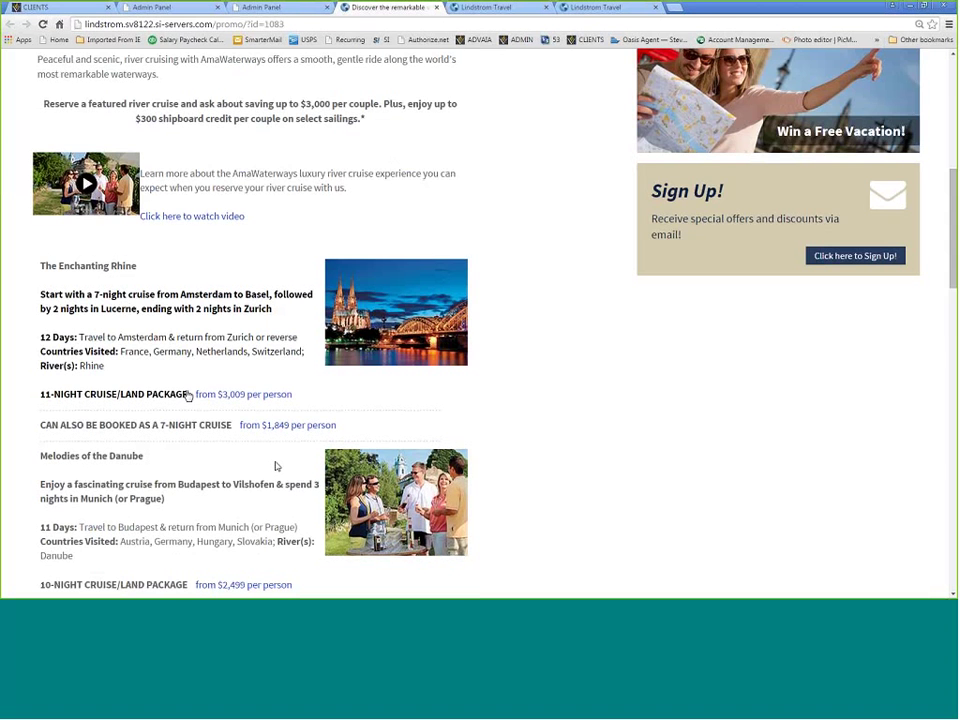
pyautogui.scroll(-3, 275, 465)
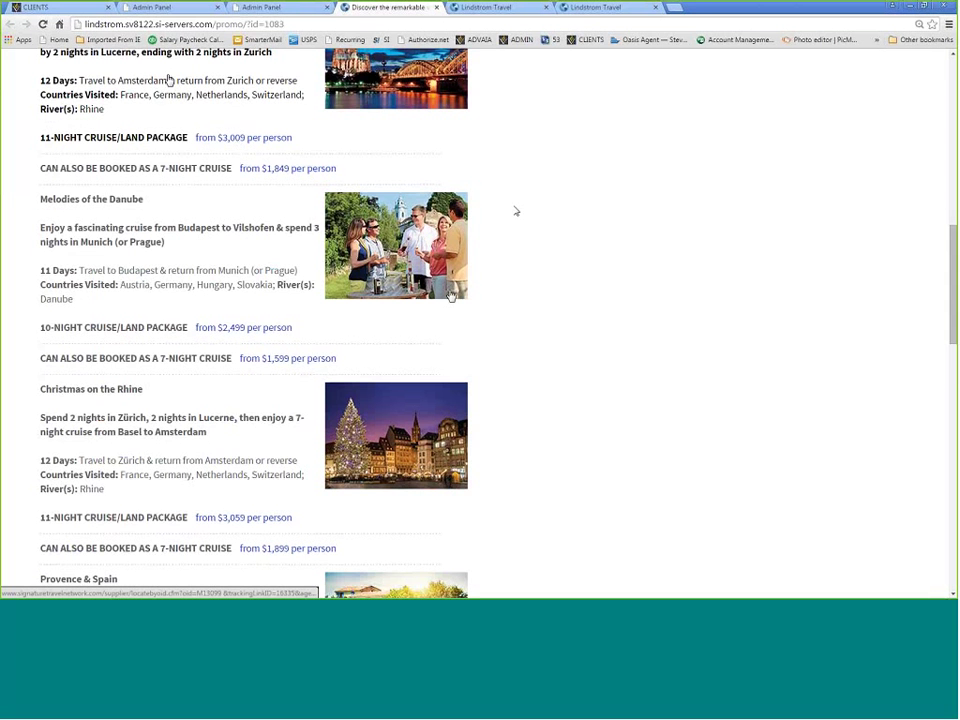
pyautogui.scroll(-5, 262, 390)
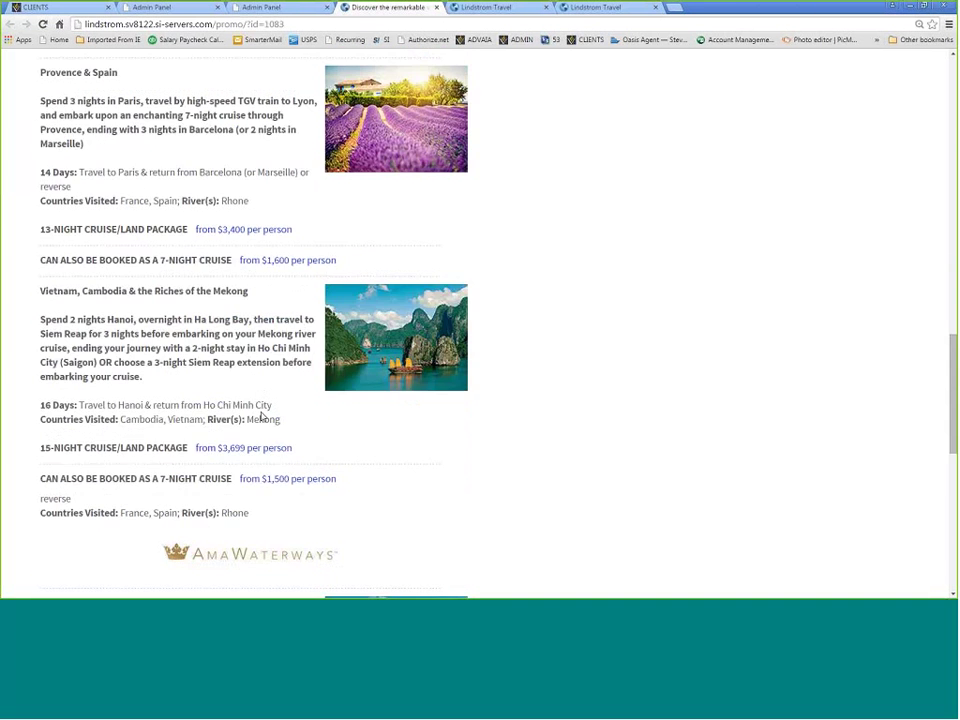
pyautogui.scroll(-3, 386, 446)
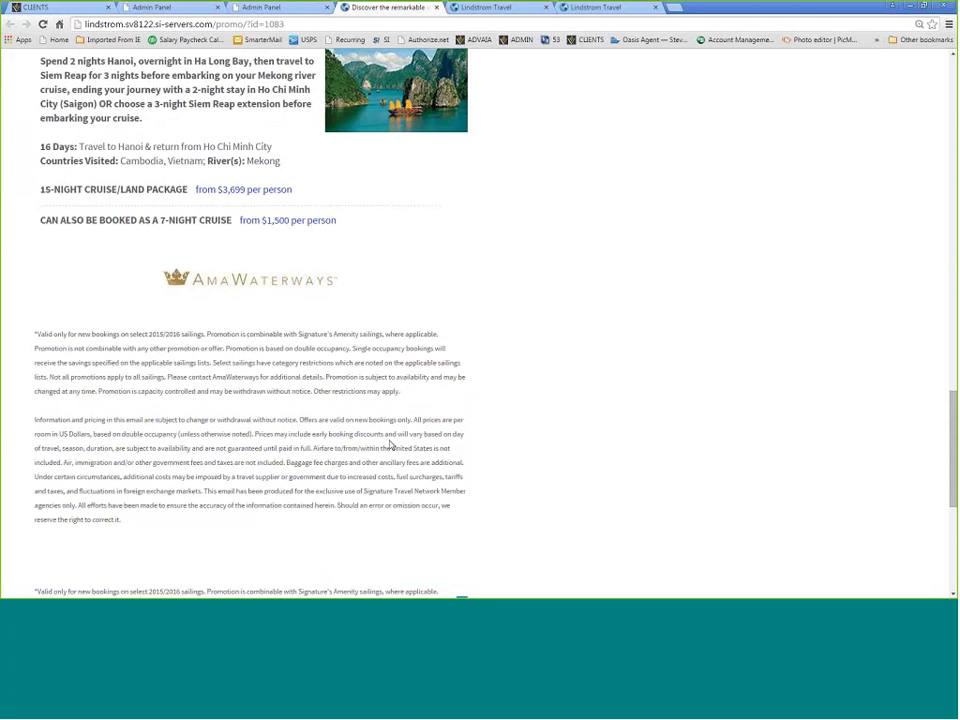
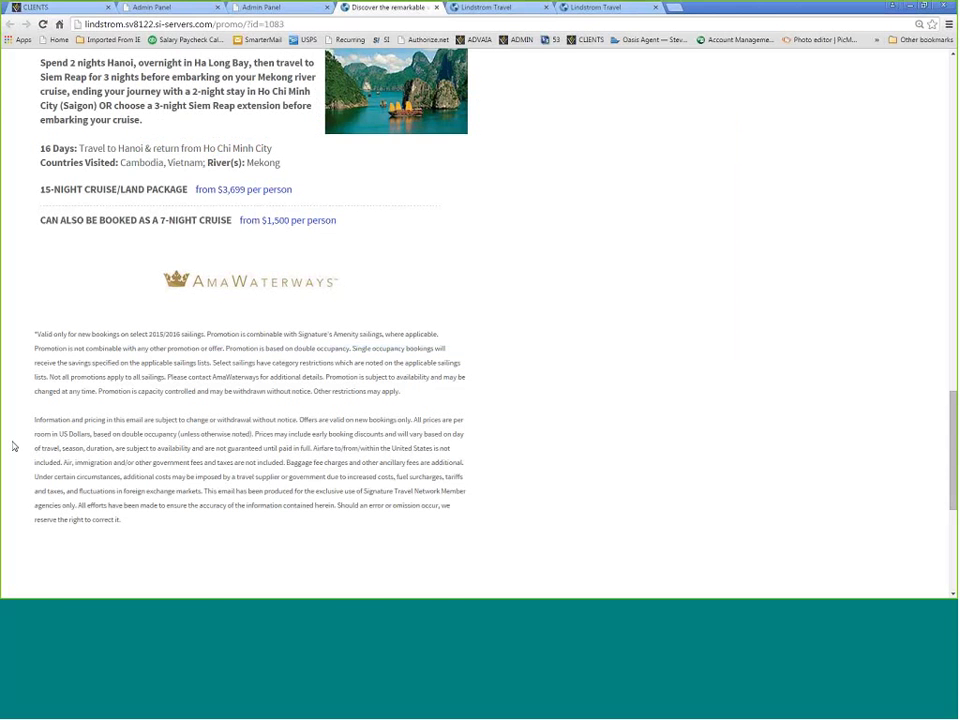
pyautogui.scroll(20, 615, 409)
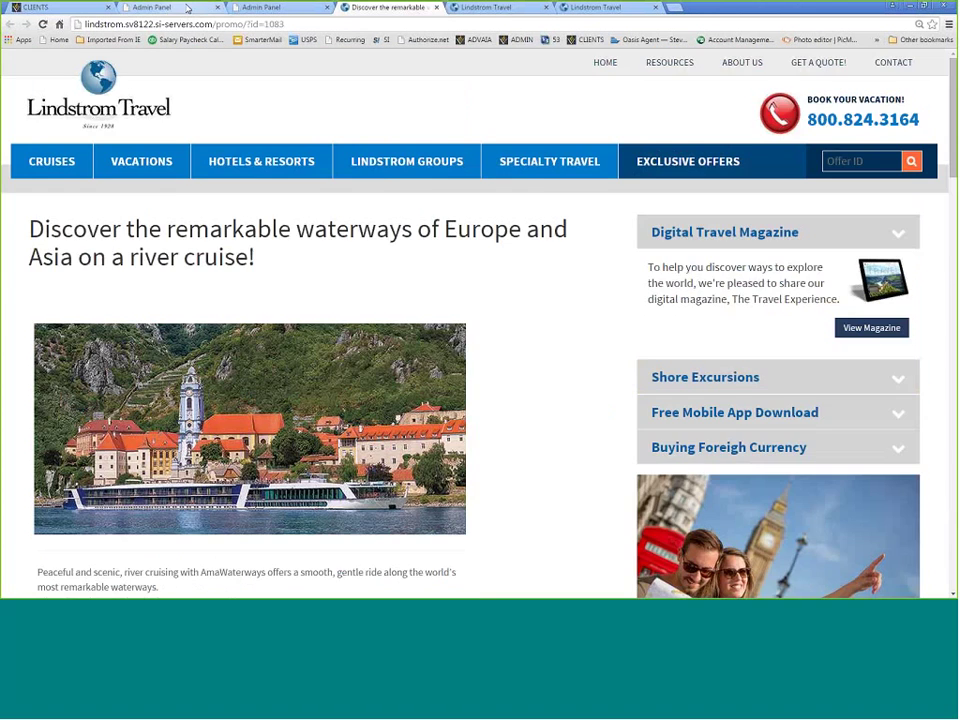
# Step: Return to the admin panel's HTML offers and open the list of all specials
pyautogui.click(187, 9)
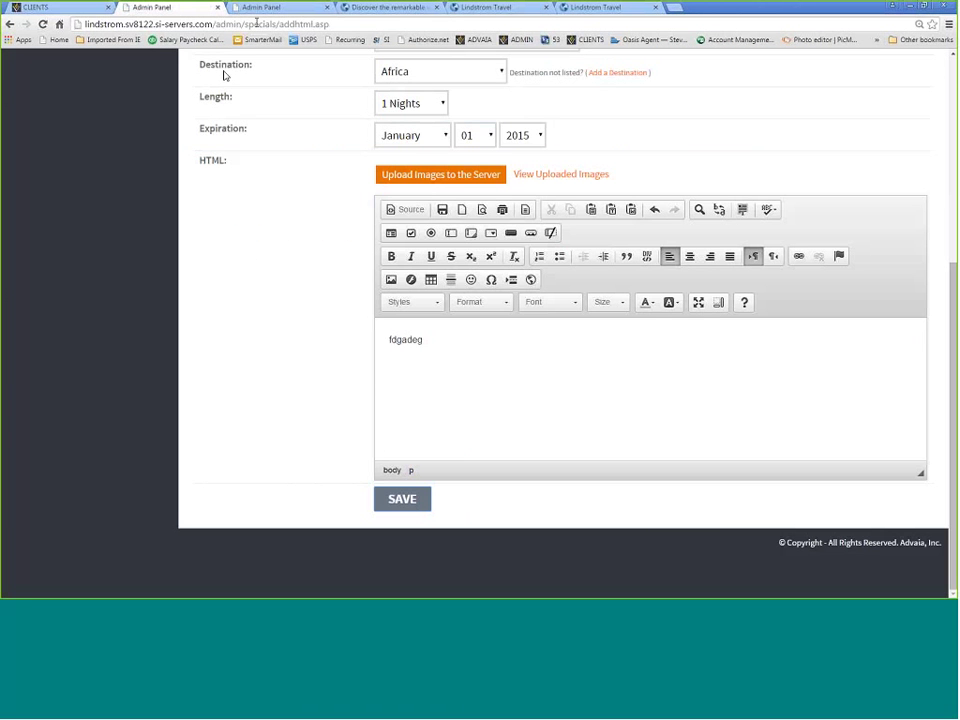
pyautogui.click(262, 8)
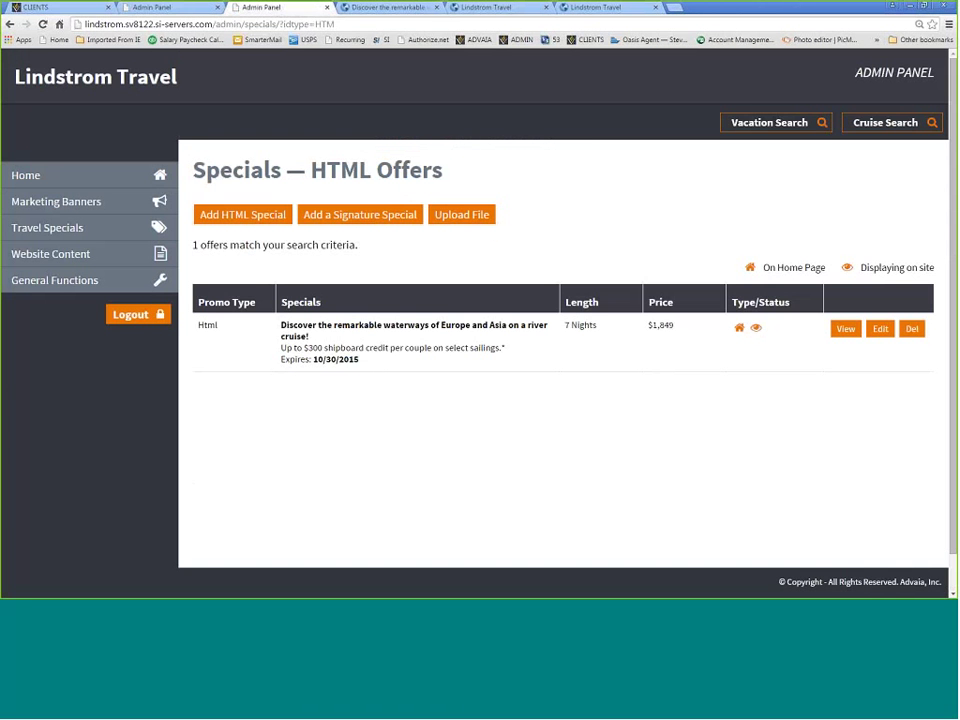
pyautogui.moveTo(43, 231)
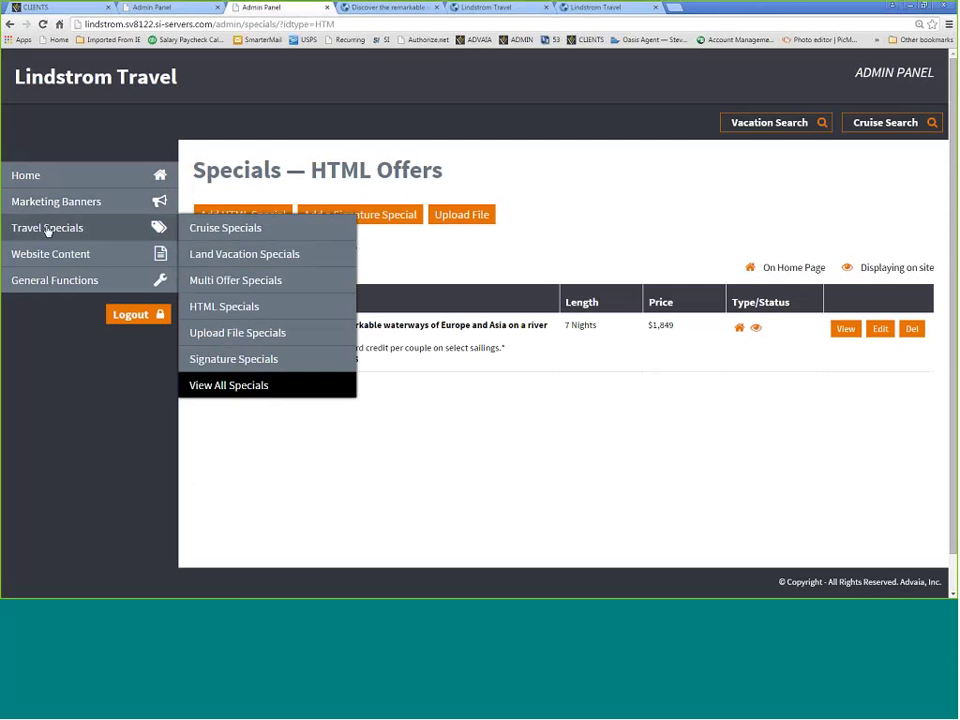
pyautogui.click(242, 389)
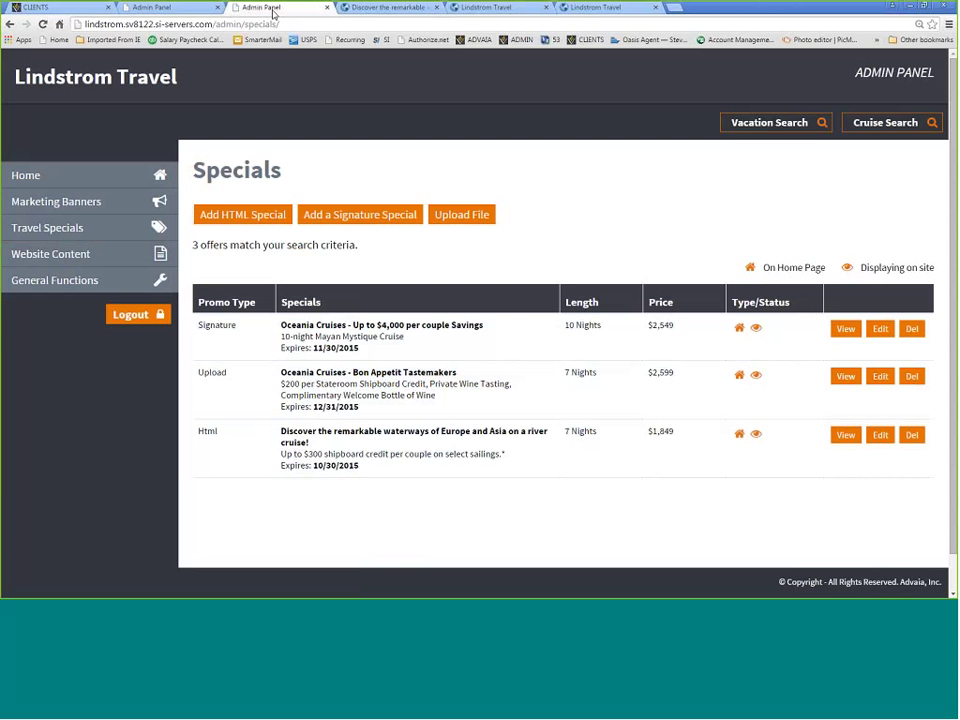
# Step: Open the 10-night Mayan Mystique Cruise offer from Exclusive Offers on the Lindstrom home page, and return to the home page
pyautogui.click(595, 8)
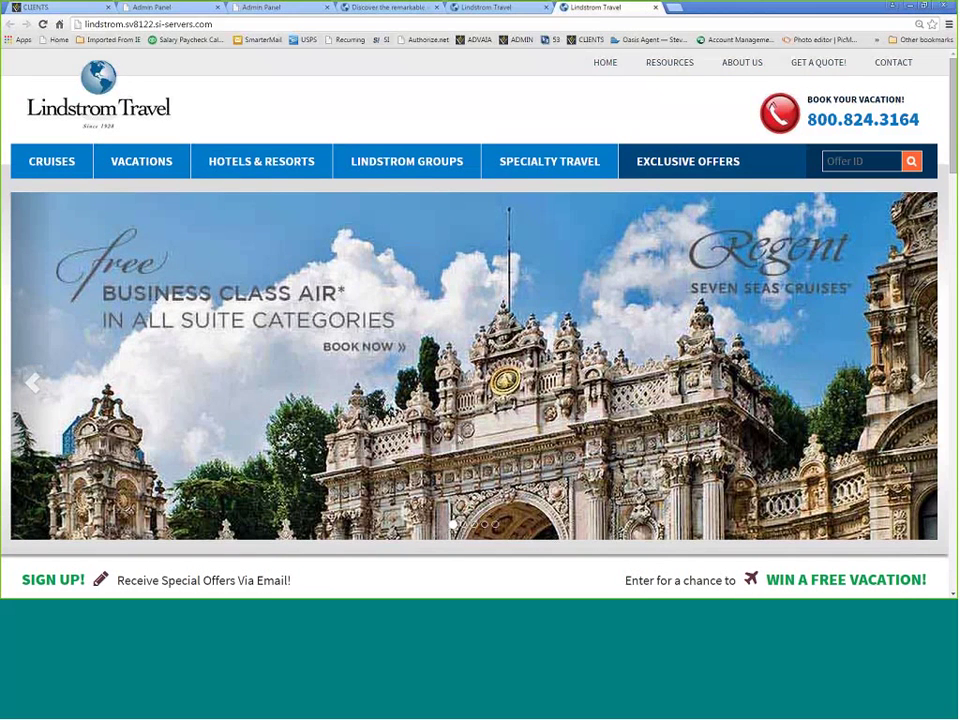
pyautogui.scroll(-3, 461, 446)
pyautogui.scroll(-7, 461, 446)
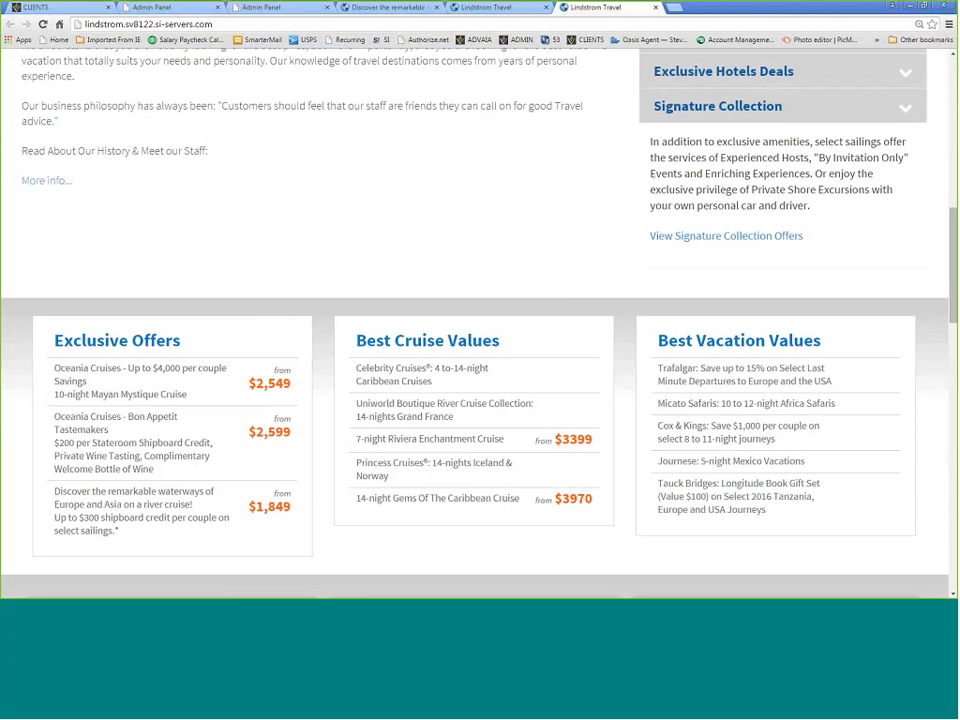
pyautogui.click(86, 371)
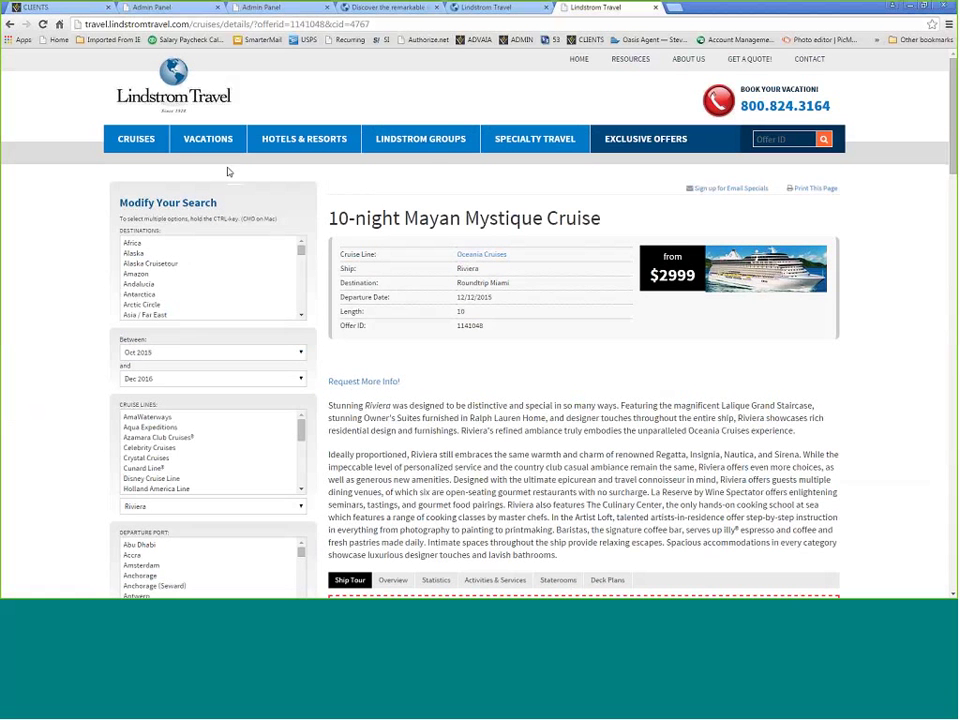
pyautogui.click(189, 94)
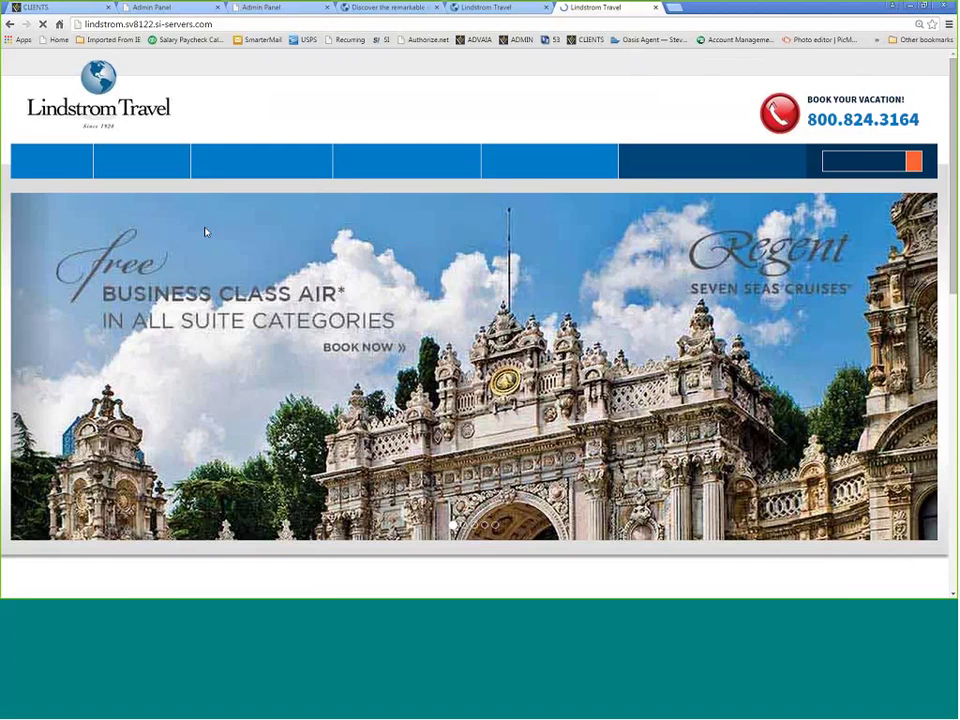
# Step: View the Oceania Cruises Bon Appetit Tastemakers flyer from Exclusive Offers and close it
pyautogui.scroll(-5, 205, 232)
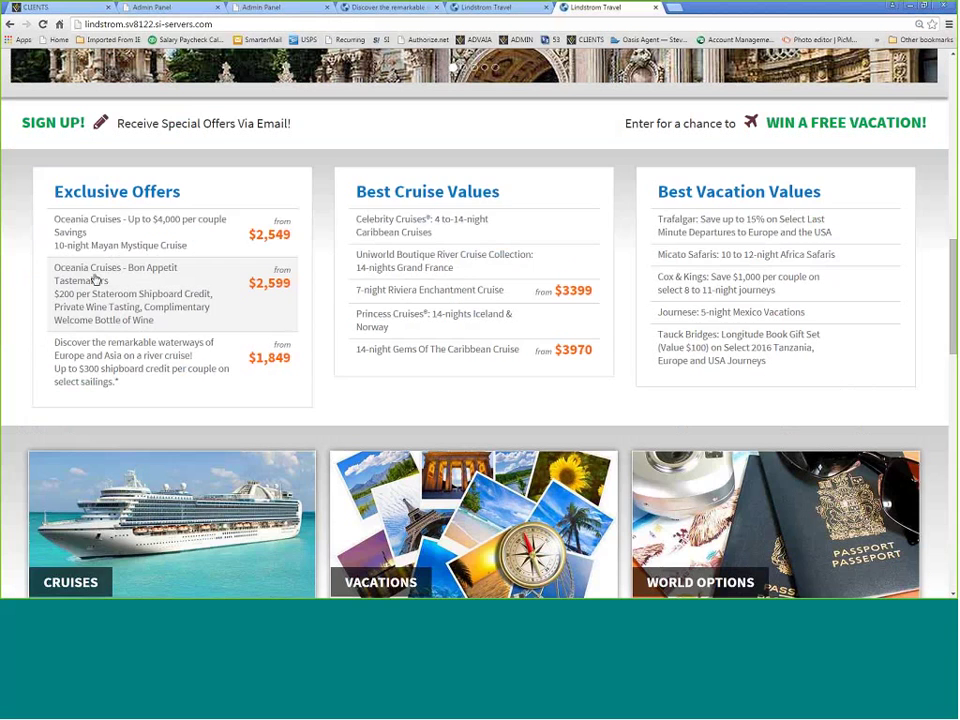
pyautogui.click(95, 281)
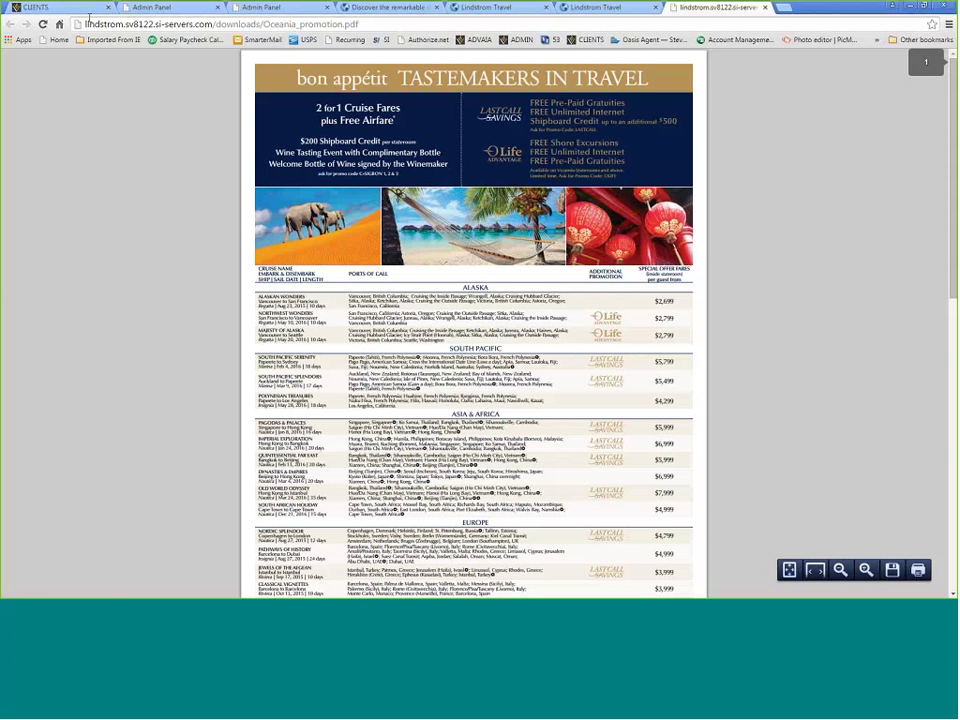
pyautogui.hotkey('ctrl', 'w')
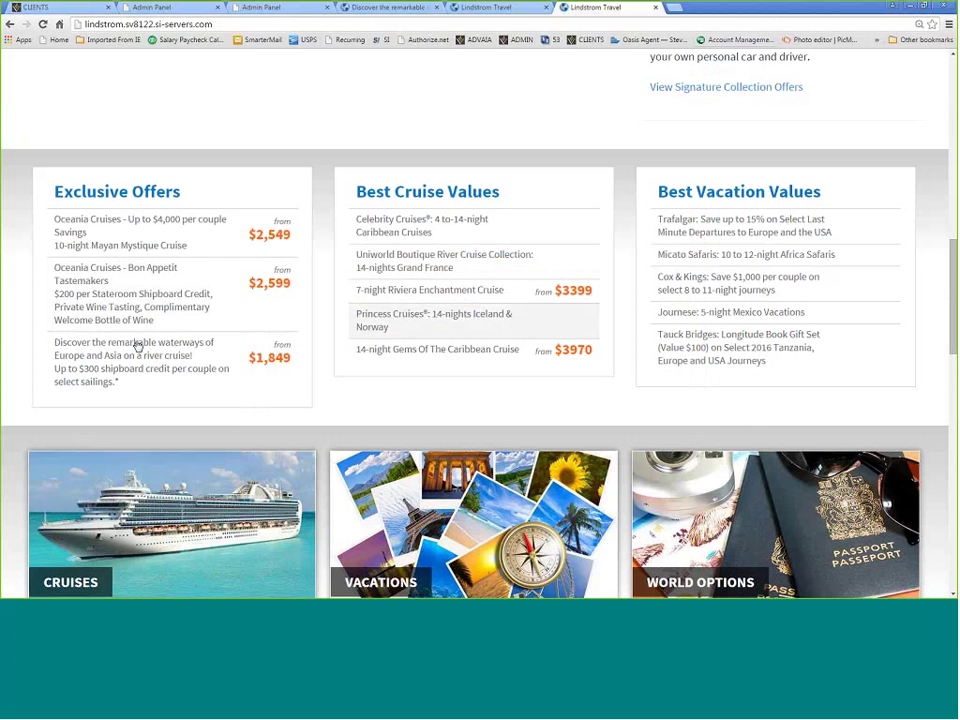
# Step: View the AmaWaterways river cruise promo from Exclusive Offers and return to the Lindstrom home page
pyautogui.click(107, 350)
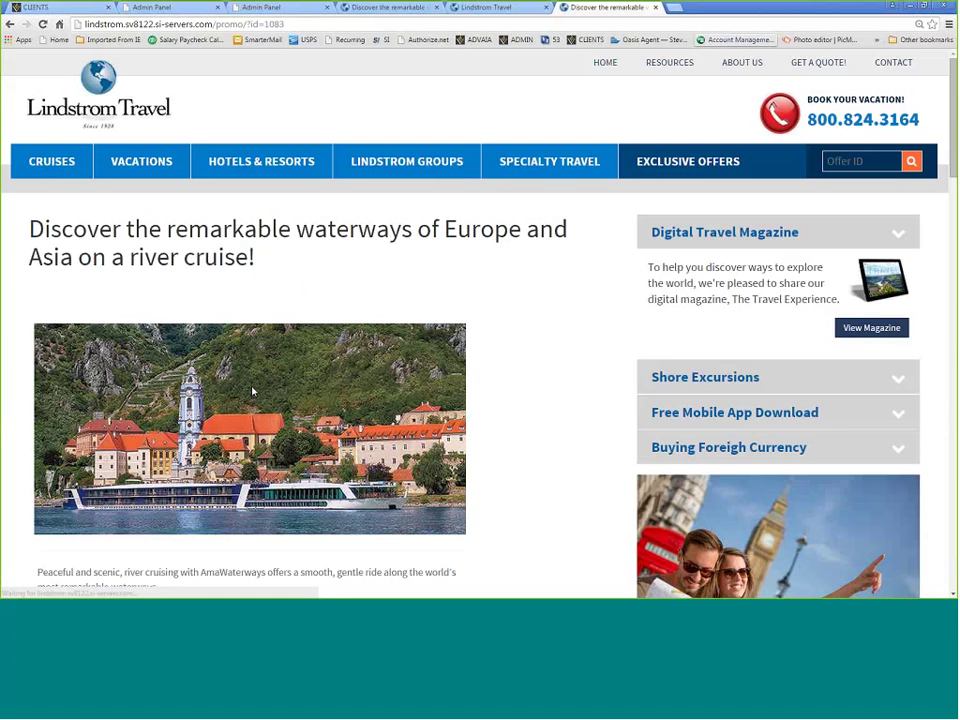
pyautogui.scroll(-3, 561, 426)
pyautogui.scroll(-4, 521, 418)
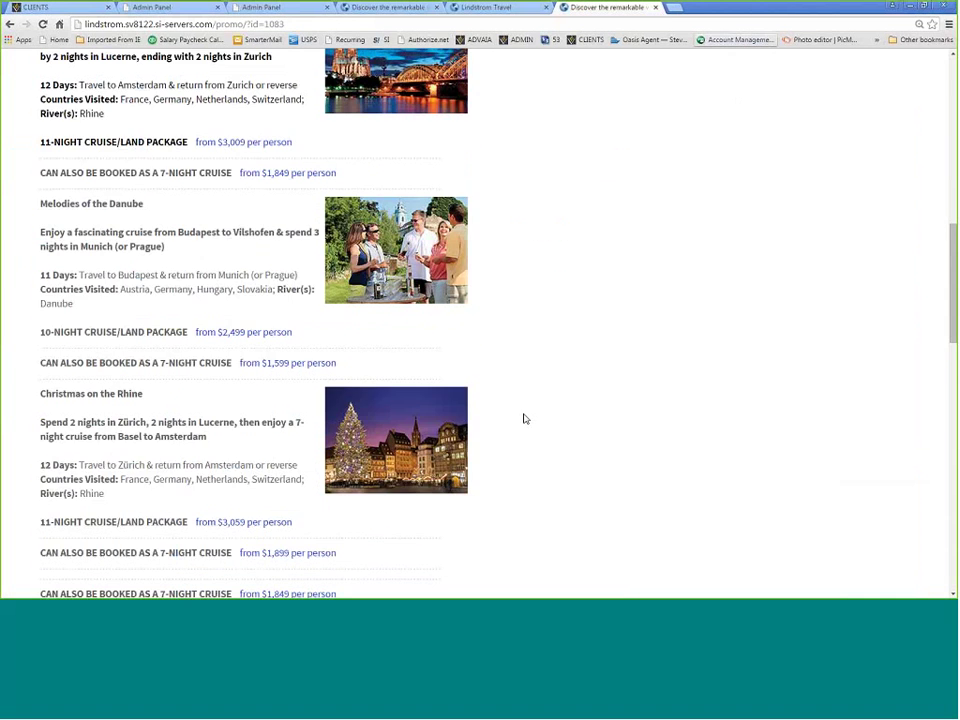
pyautogui.scroll(7, 524, 418)
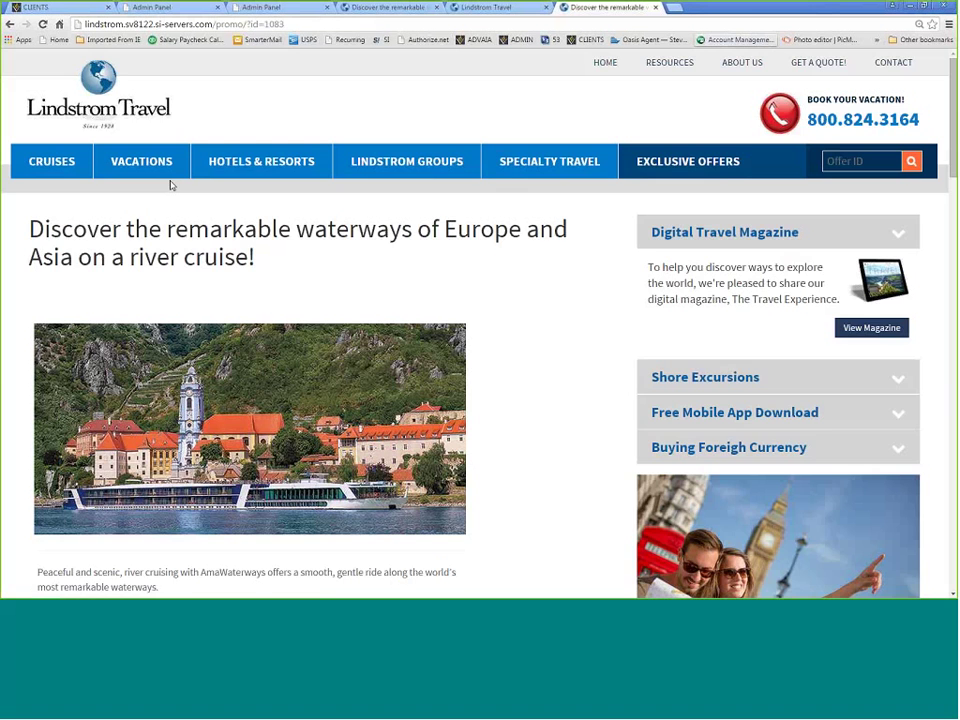
pyautogui.click(88, 97)
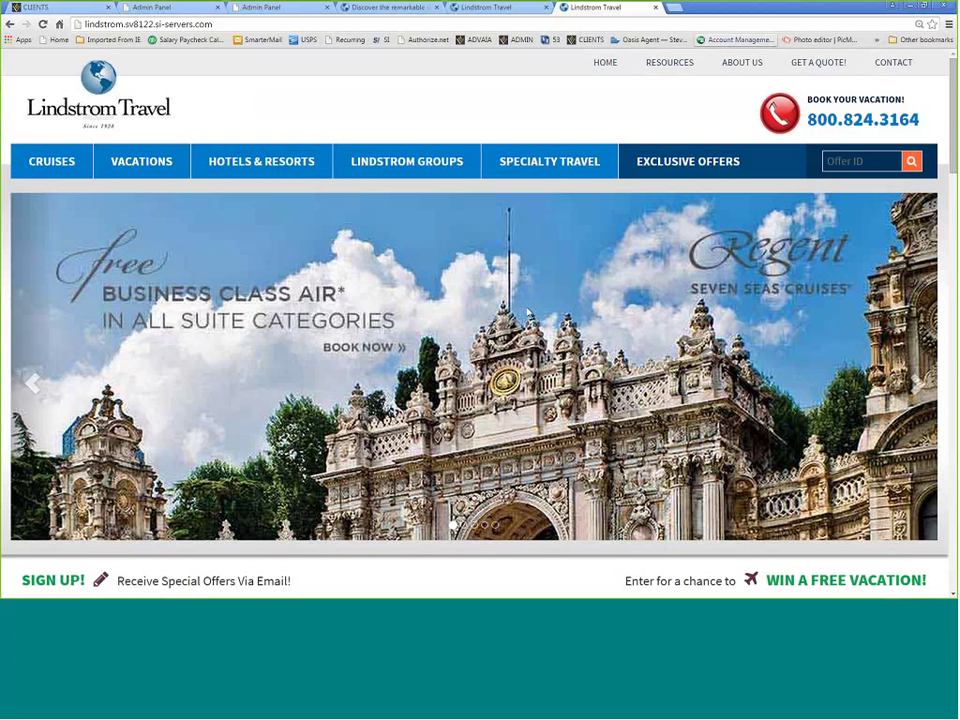
# Step: Check the second home page banner, open the 10-night Mayan Mystique Cruise from Exclusive Offers, and copy its page address
pyautogui.click(916, 388)
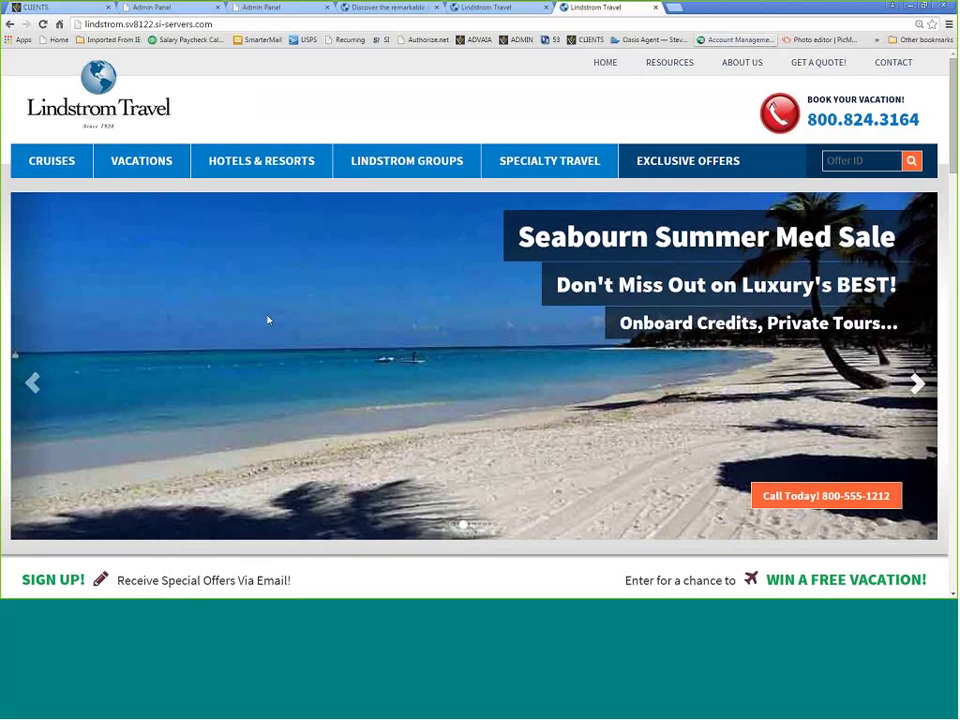
pyautogui.scroll(-5, 268, 346)
pyautogui.scroll(-4, 268, 346)
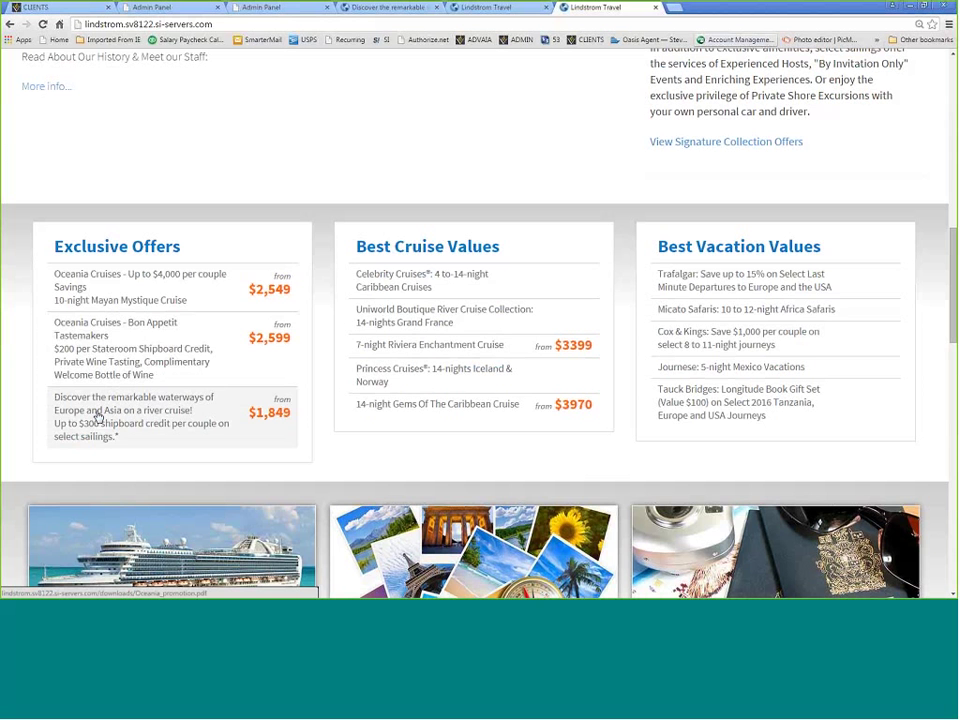
pyautogui.click(88, 284)
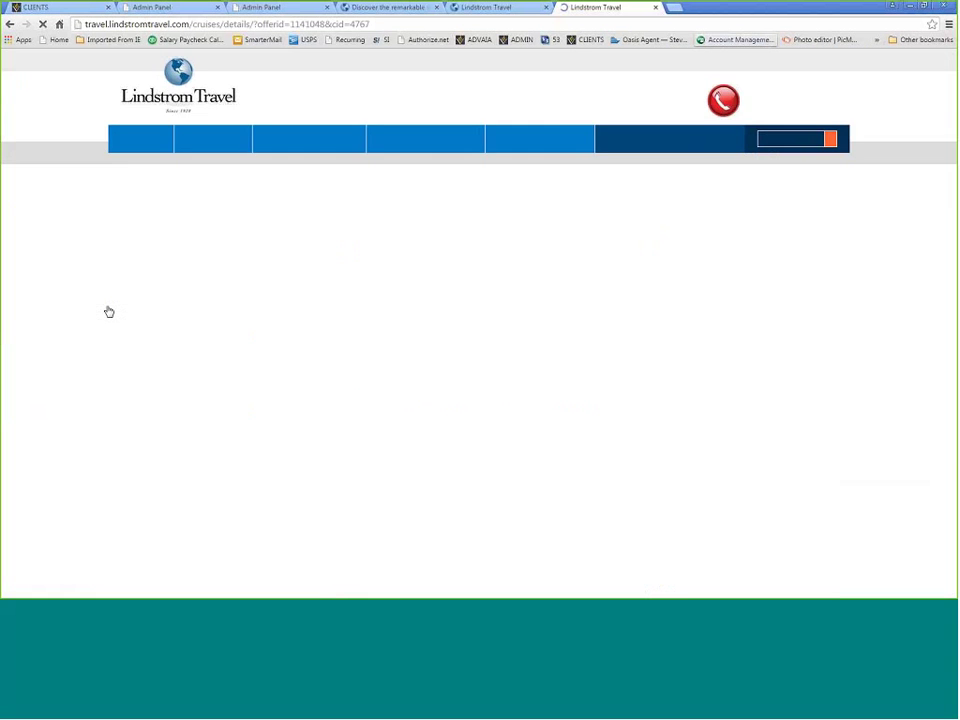
pyautogui.click(145, 21)
pyautogui.hotkey('ctrl', 'c')
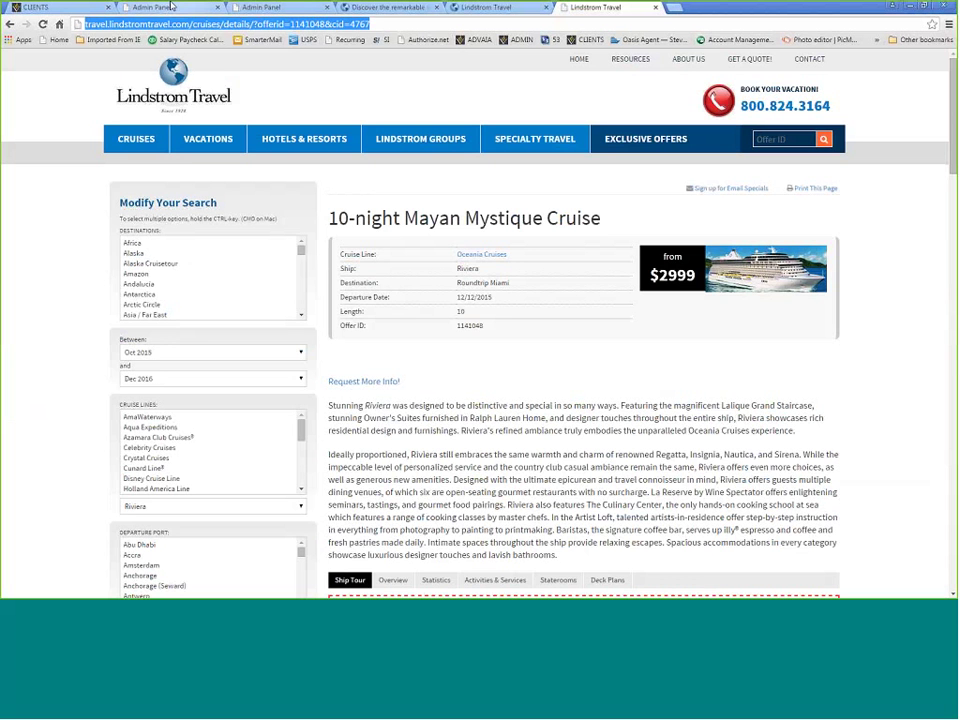
# Step: Return to the admin panel and open the Seabourn Summer Med Sale home page banner for editing
pyautogui.click(261, 7)
pyautogui.moveTo(58, 206)
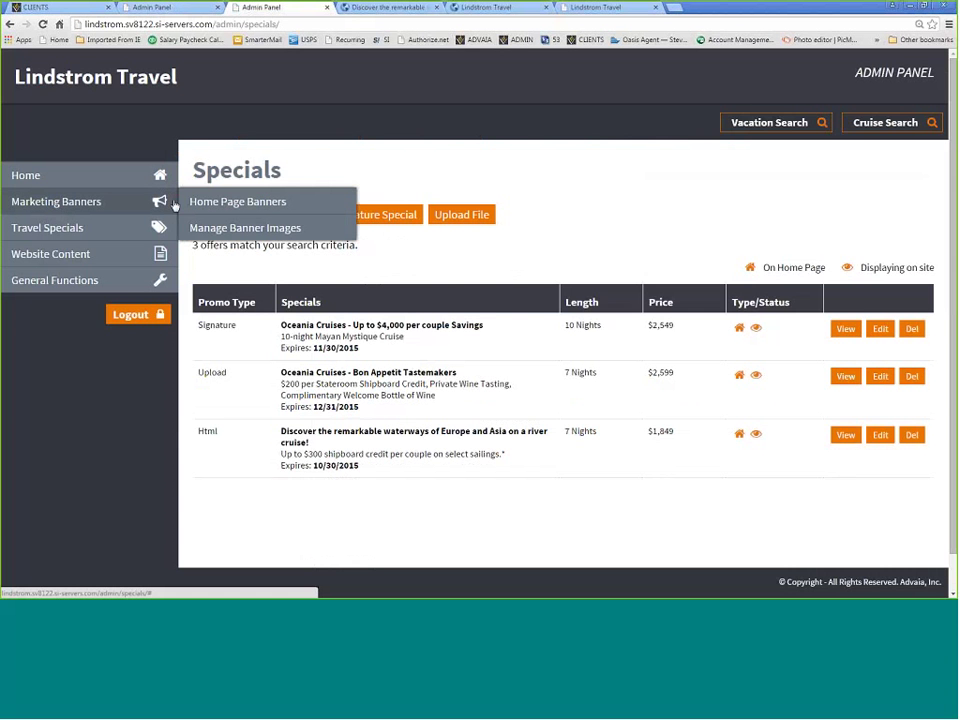
pyautogui.click(208, 228)
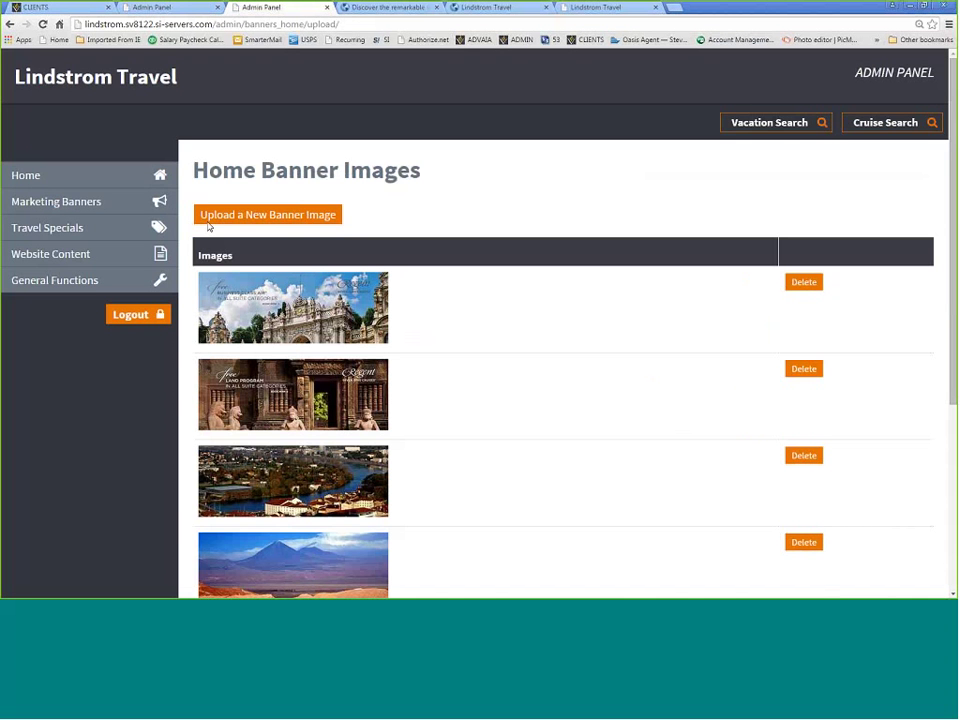
pyautogui.moveTo(64, 200)
pyautogui.click(236, 203)
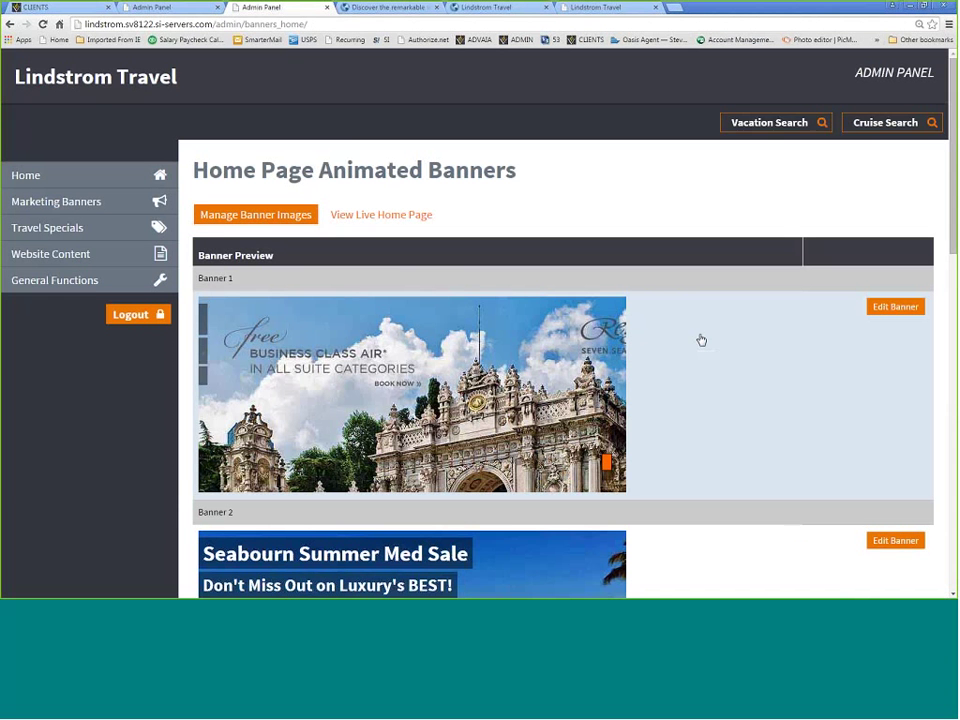
pyautogui.scroll(-2, 739, 433)
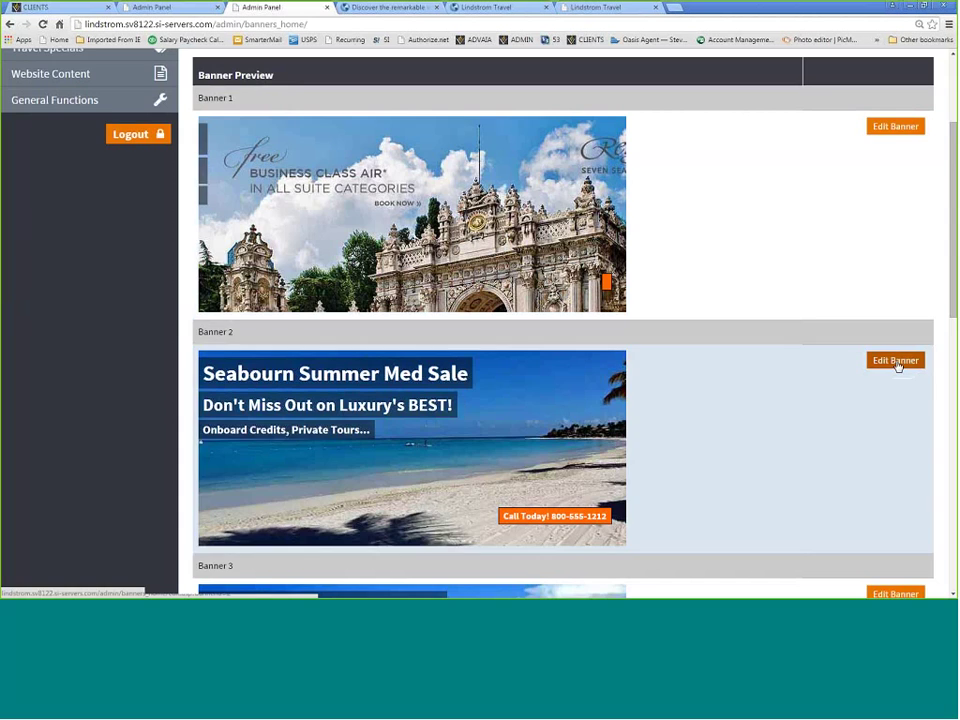
pyautogui.click(899, 362)
pyautogui.scroll(-1, 828, 361)
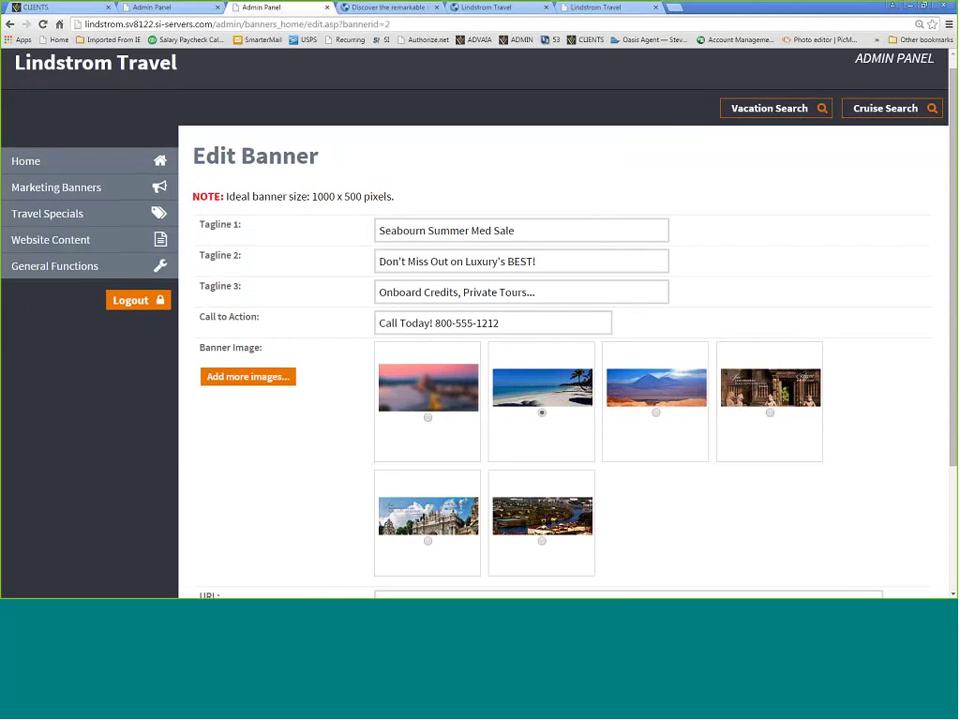
pyautogui.scroll(-3, 529, 440)
pyautogui.moveTo(529, 440); pyautogui.dragTo(367, 428)
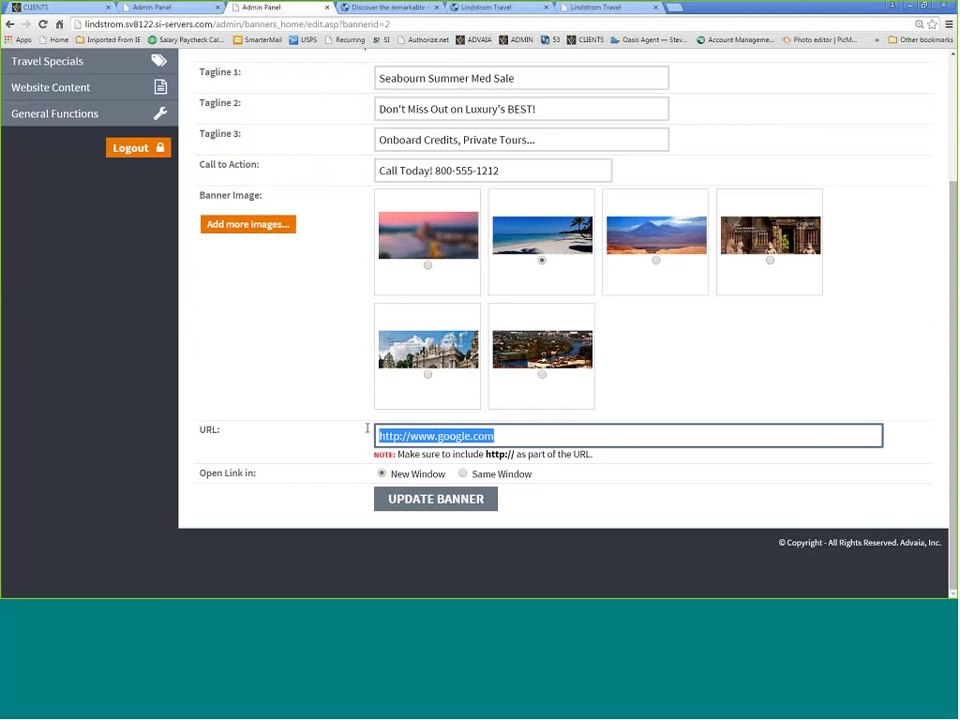
pyautogui.hotkey('ctrl', 'v')
pyautogui.click(469, 482)
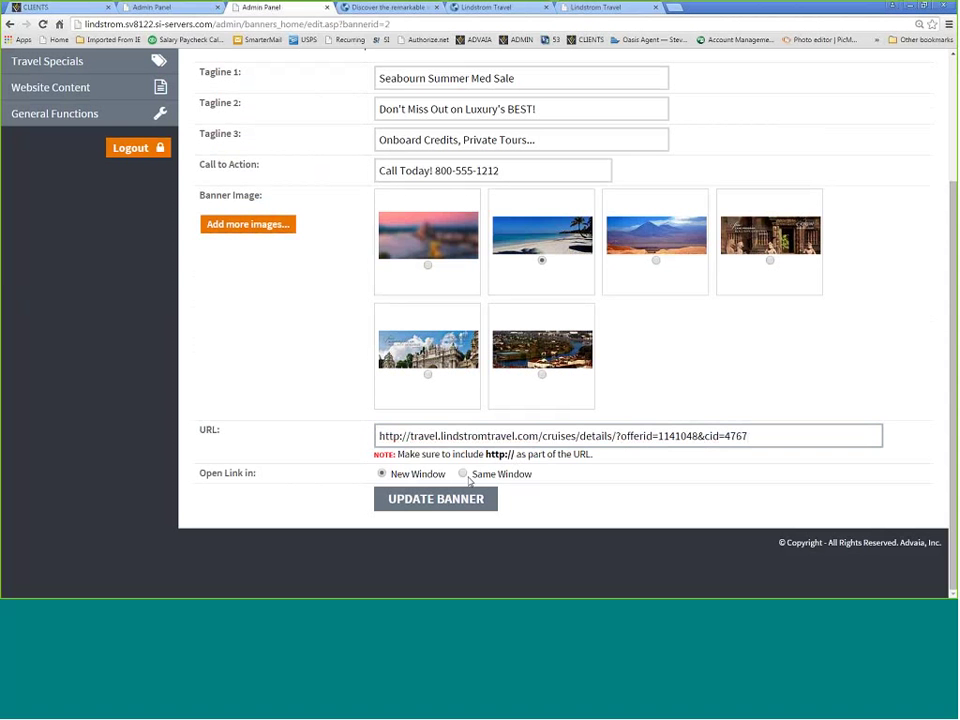
pyautogui.click(463, 475)
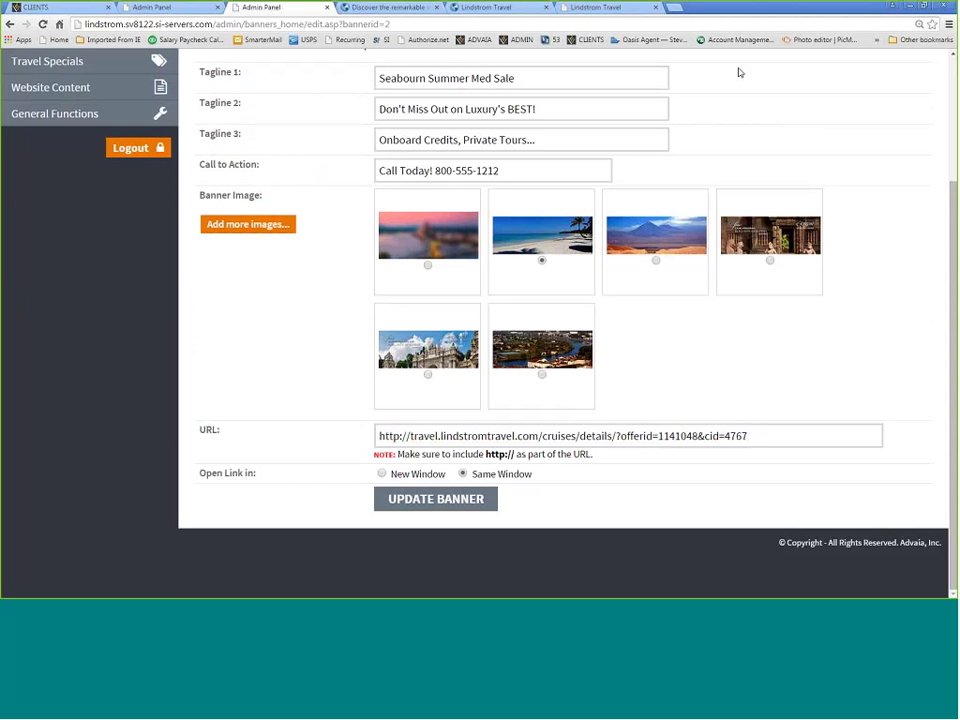
# Step: Copy the title "10-night Mayan Mystique Cruise" from the offer page into the banner's Tagline 1
pyautogui.click(590, 6)
pyautogui.moveTo(602, 218); pyautogui.dragTo(330, 226)
pyautogui.hotkey('ctrl', 'c')
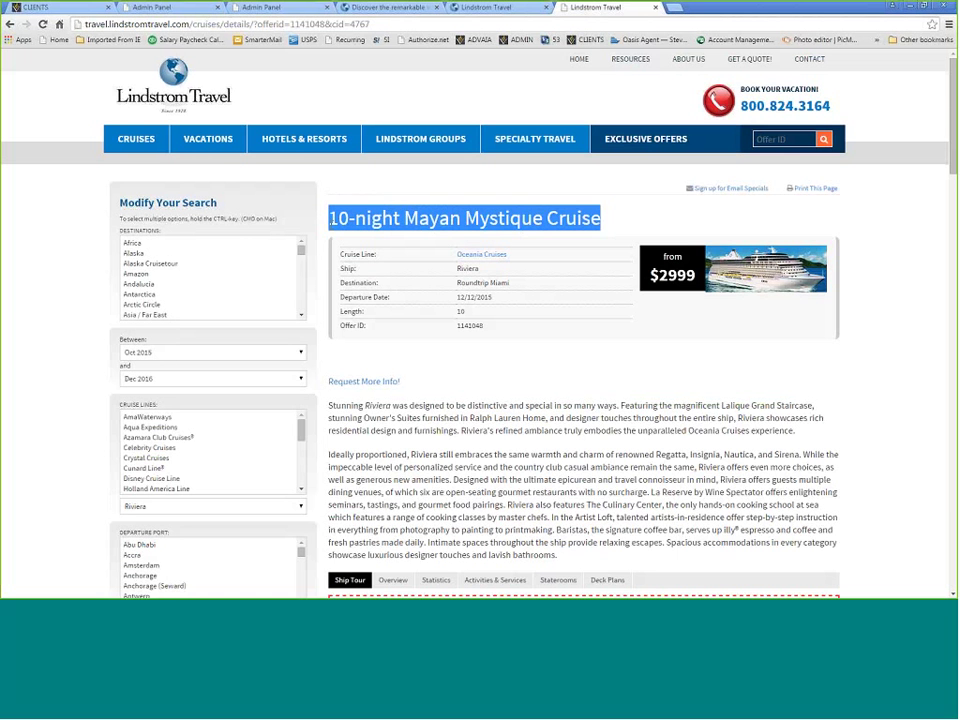
pyautogui.click(251, 9)
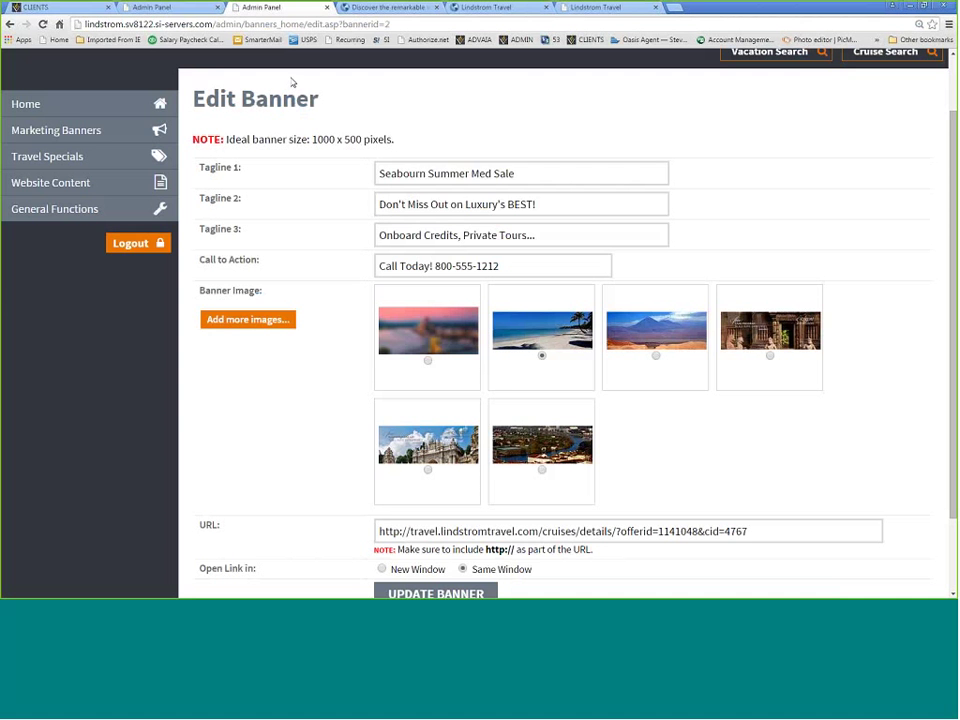
pyautogui.moveTo(545, 175); pyautogui.dragTo(335, 175)
pyautogui.hotkey('ctrl', 'v')
# Step: Replace the banner's Tagline 2 with "Oceania Cruises Exclusive Promotion"
pyautogui.moveTo(560, 206); pyautogui.dragTo(295, 209)
pyautogui.write('Ocean')
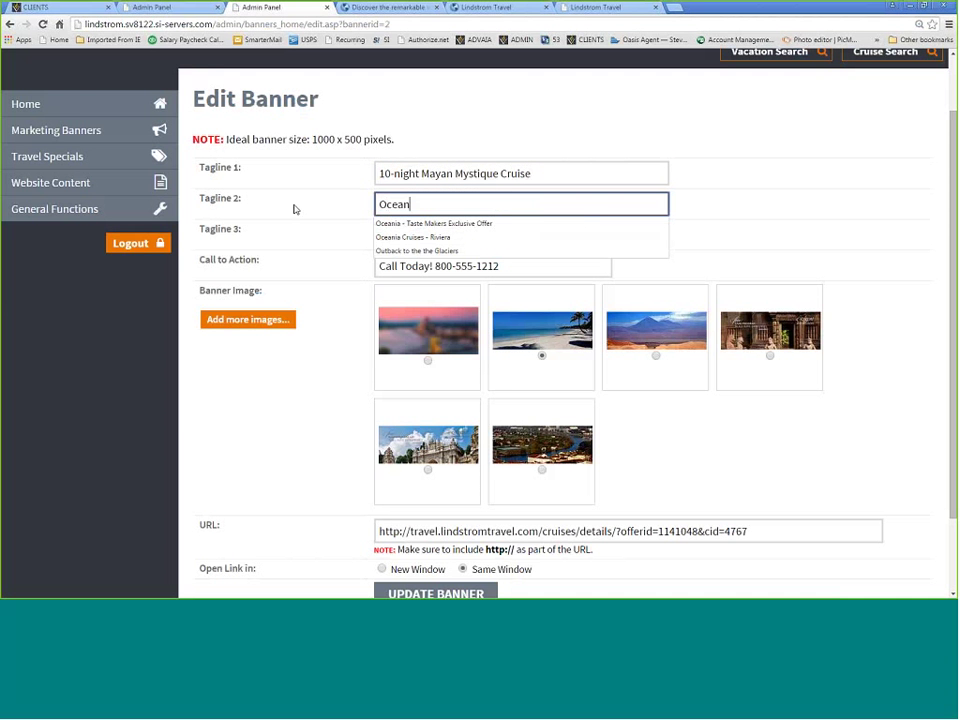
pyautogui.write('ia Cru')
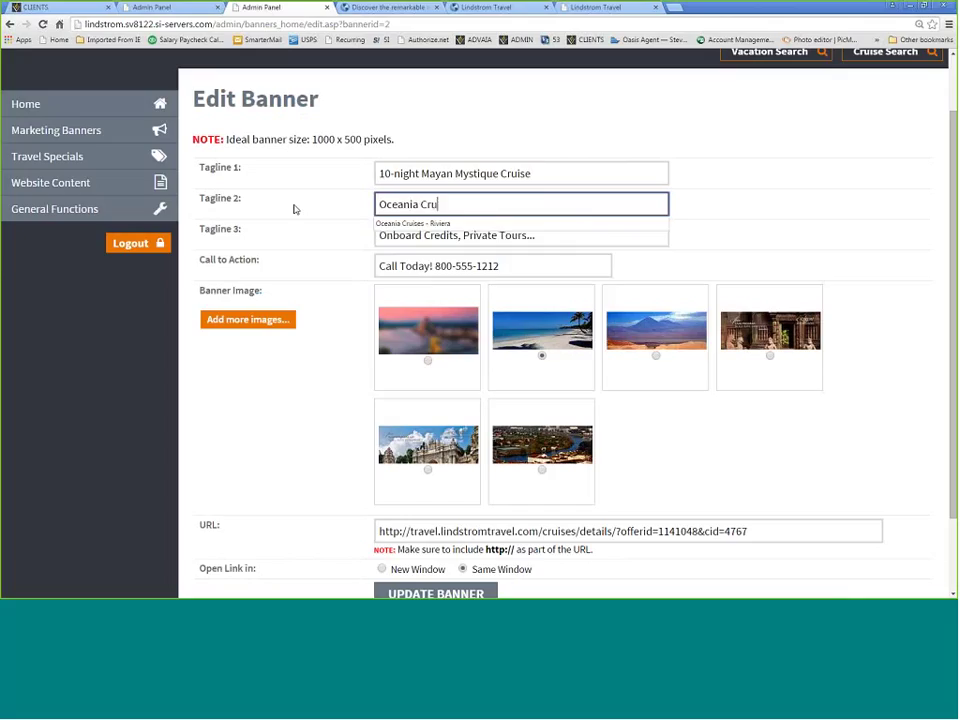
pyautogui.write('ises Ex')
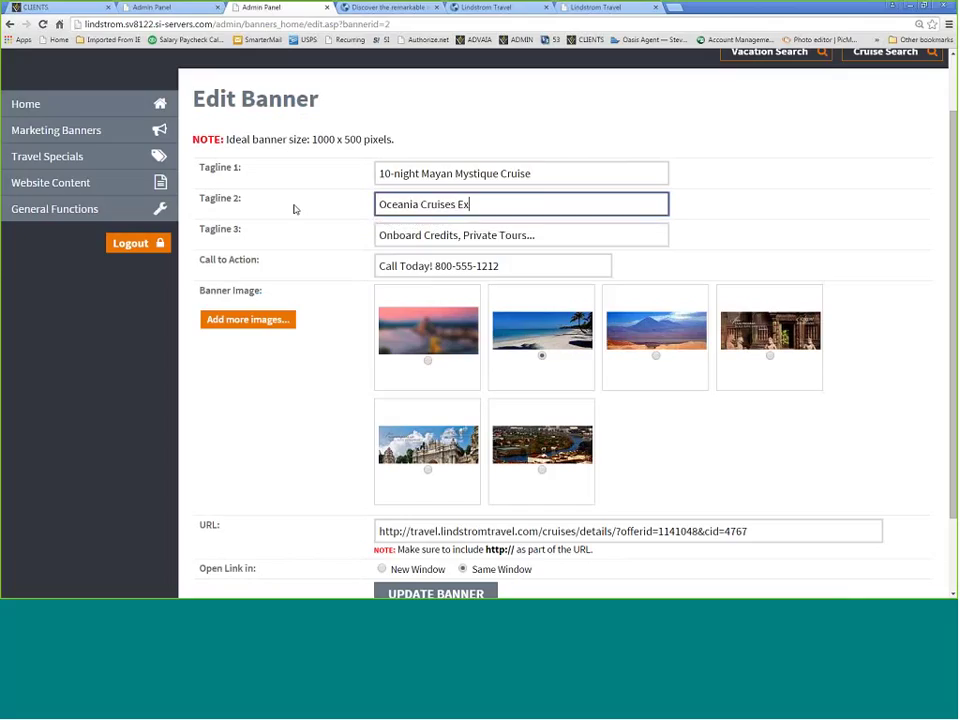
pyautogui.write('clusive Promotion')
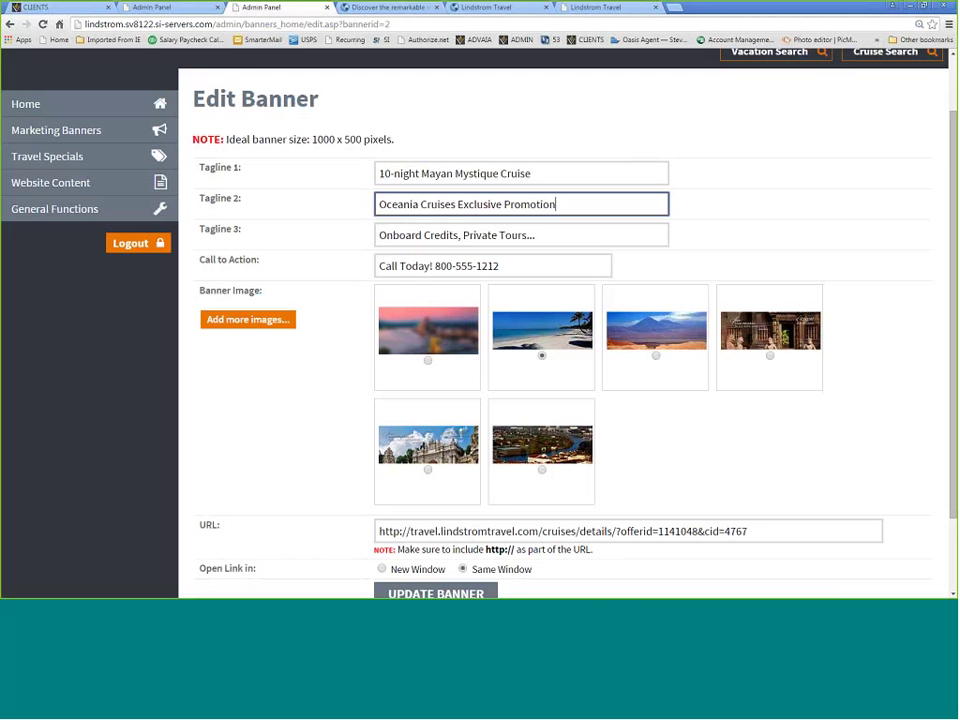
# Step: Copy "Up to $4,000 per Couple Savings" from the offer page's promotion box into the banner's Tagline 3
pyautogui.click(596, 9)
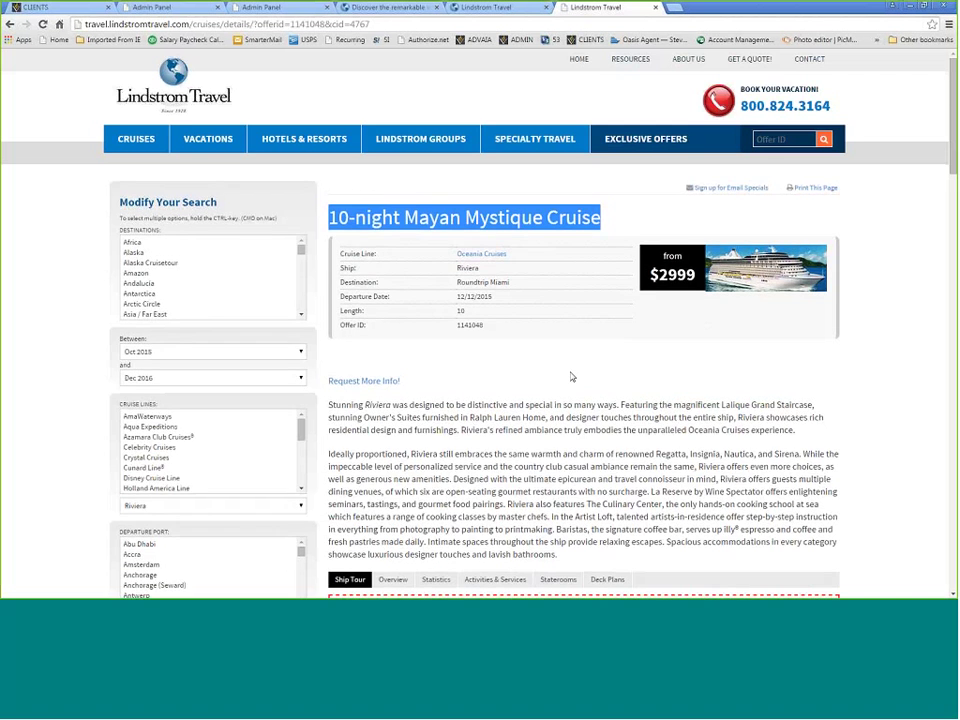
pyautogui.scroll(-1, 572, 377)
pyautogui.scroll(-1, 572, 377)
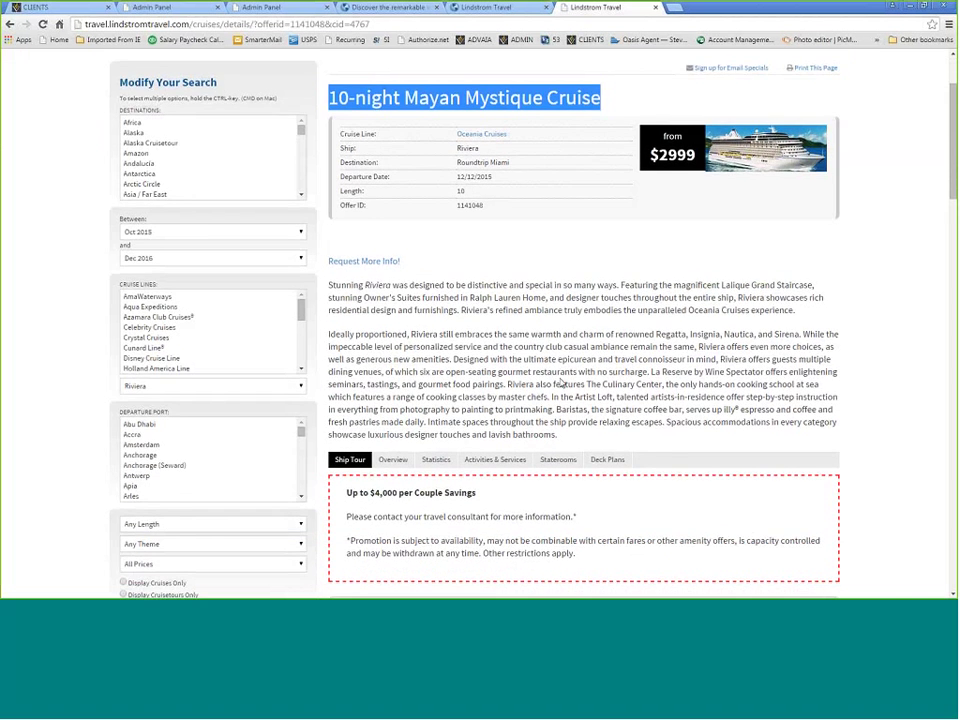
pyautogui.scroll(-2, 560, 440)
pyautogui.moveTo(476, 371); pyautogui.dragTo(347, 371)
pyautogui.hotkey('ctrl', 'c')
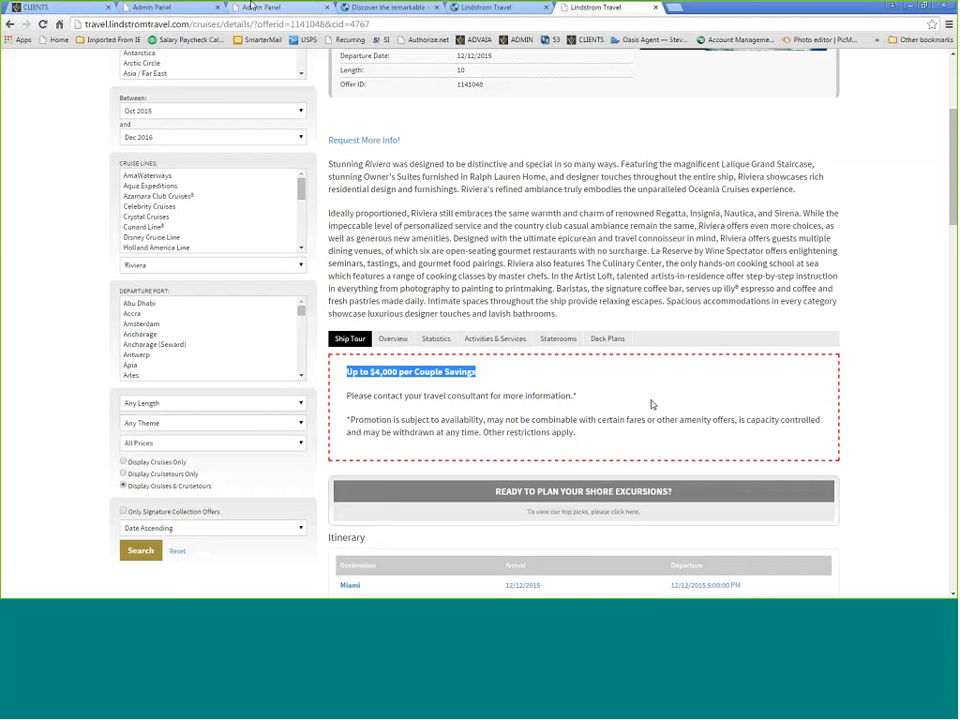
pyautogui.click(252, 7)
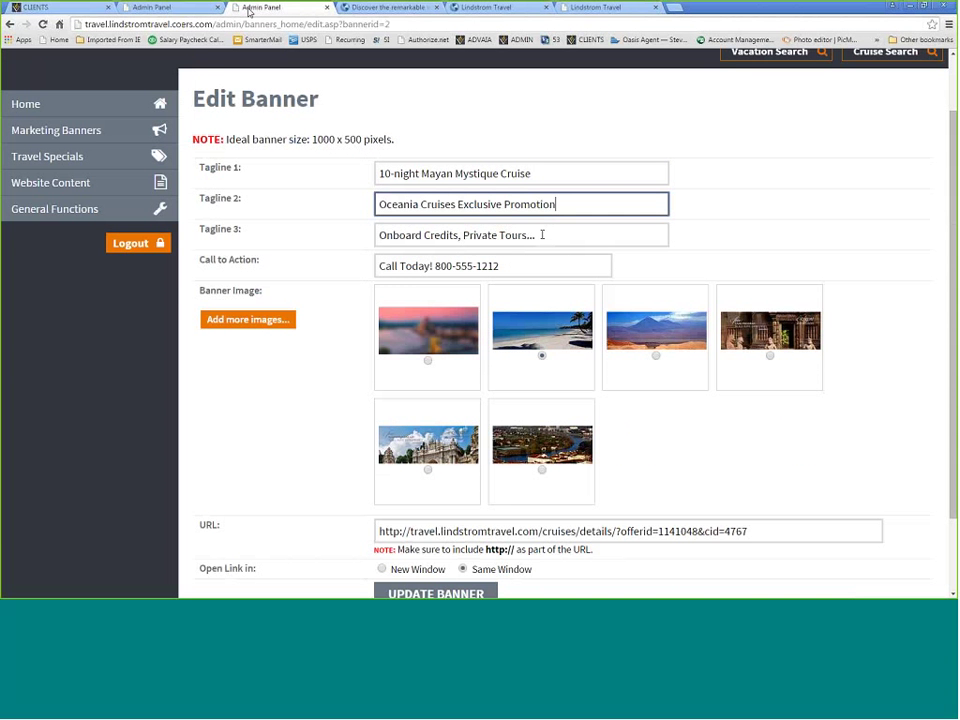
pyautogui.moveTo(542, 234); pyautogui.dragTo(351, 223)
pyautogui.hotkey('ctrl', 'v')
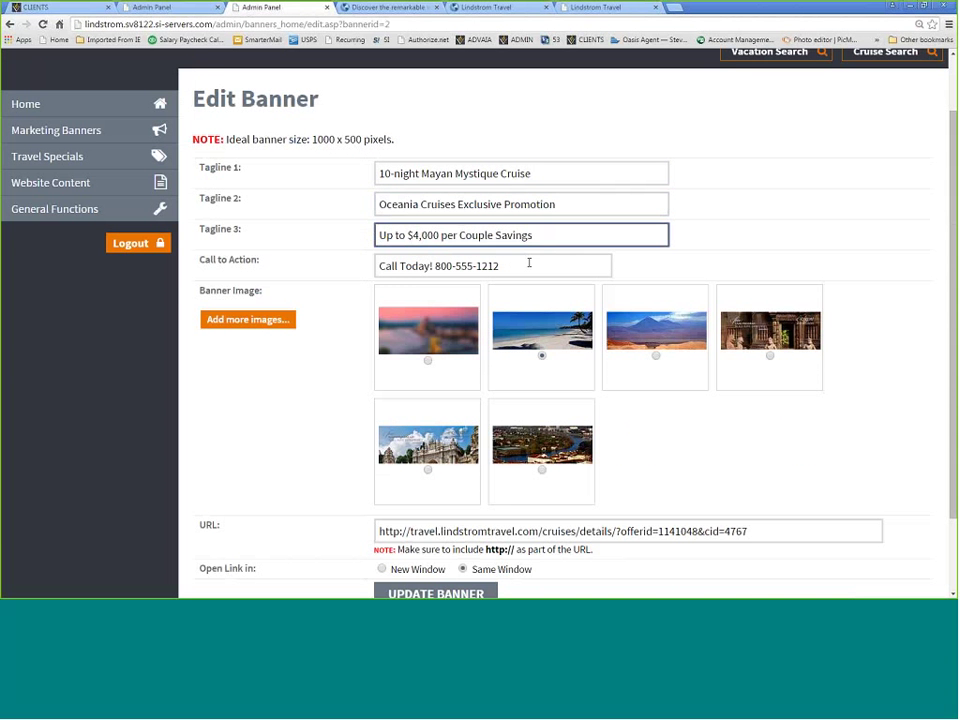
# Step: Set the banner's Call to Action to "Click Here" and save the banner changes
pyautogui.tripleClick(529, 263)
pyautogui.write('Click H')
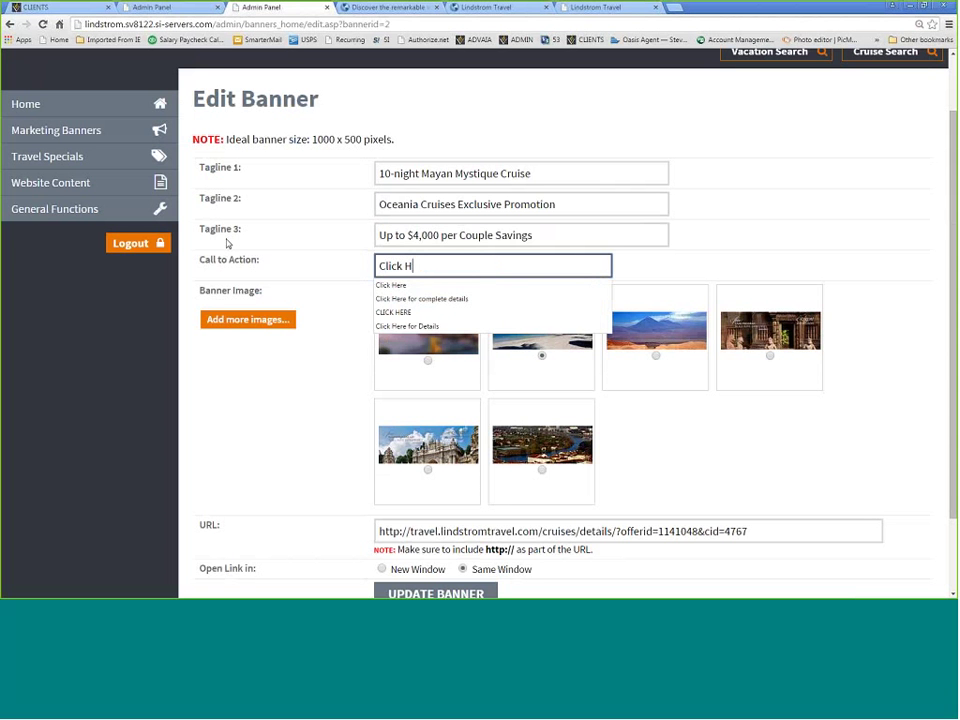
pyautogui.write('ere')
pyautogui.click(227, 243)
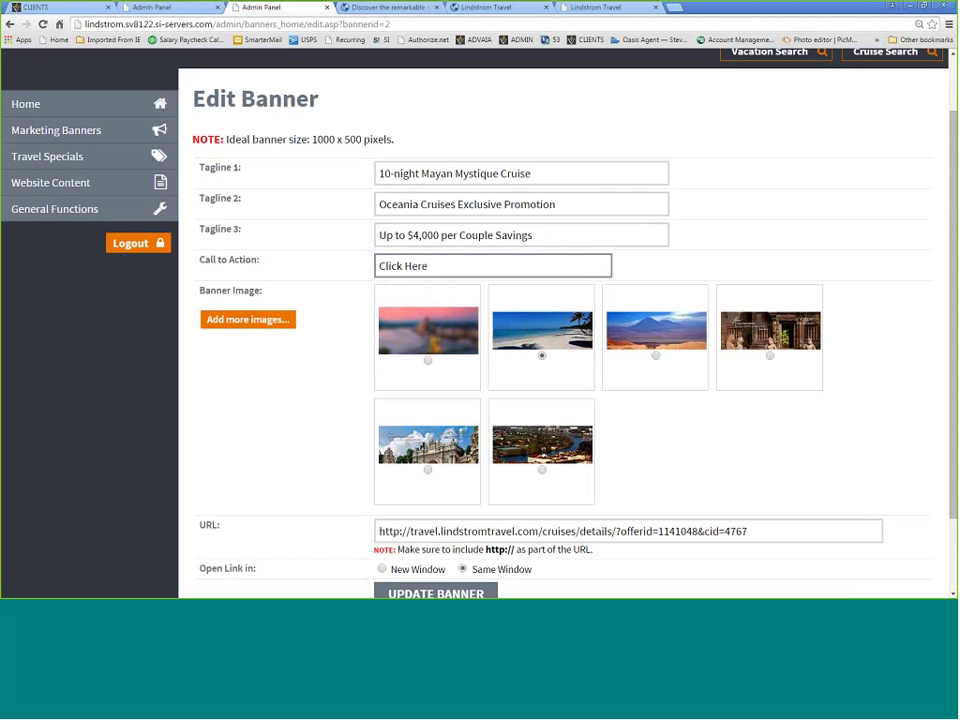
pyautogui.scroll(-3, 628, 350)
pyautogui.click(426, 506)
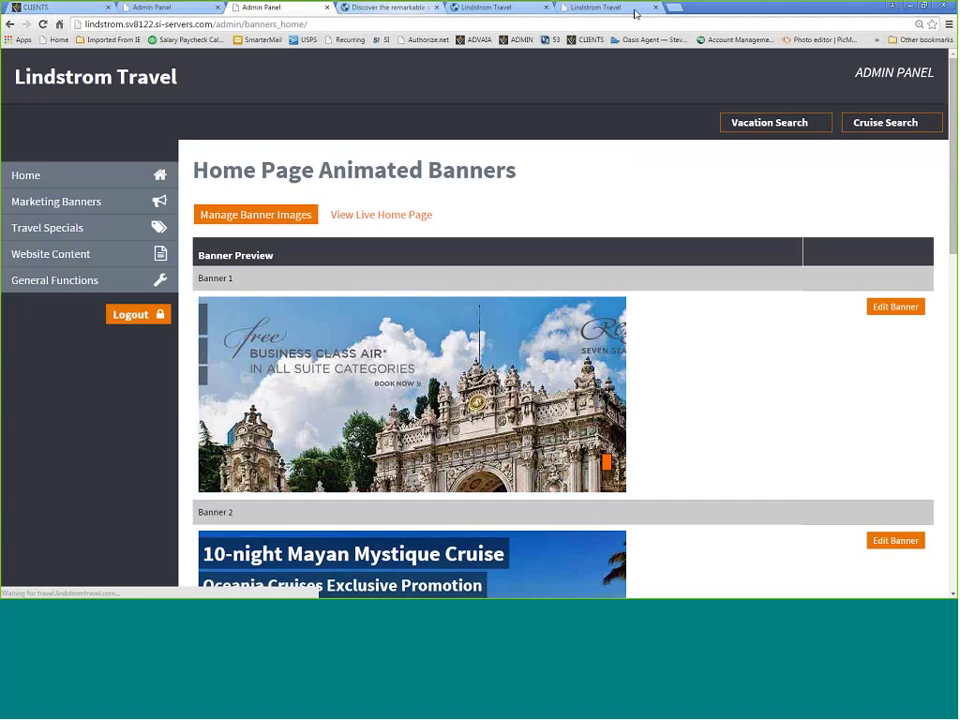
# Step: Return to the Lindstrom home page, reload it, and view the updated second banner in the slideshow
pyautogui.click(630, 8)
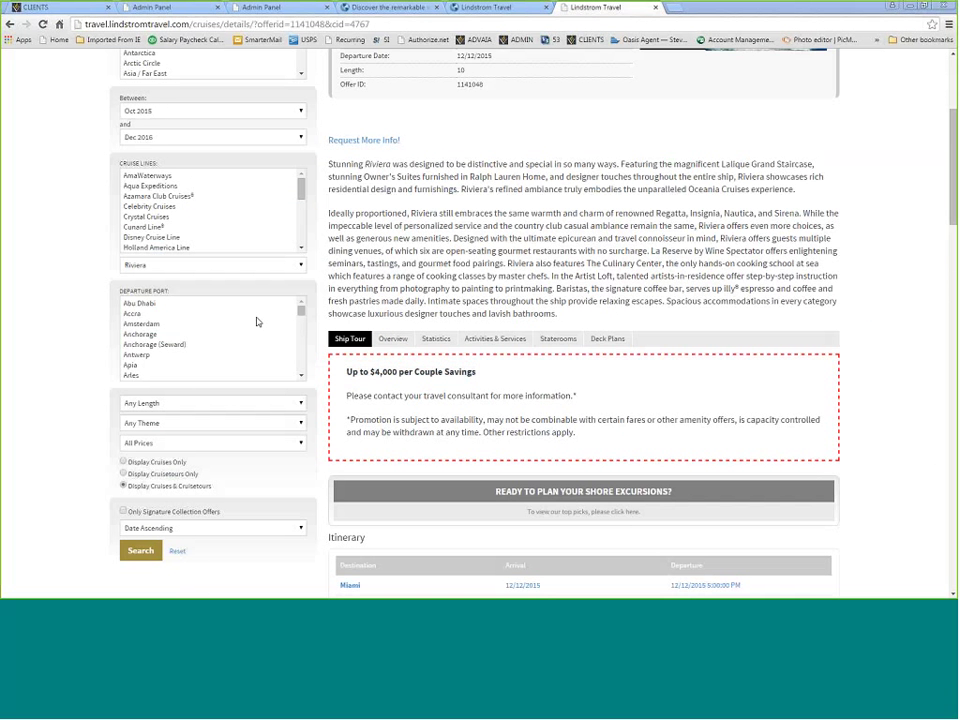
pyautogui.click(92, 270)
pyautogui.scroll(3, 92, 270)
pyautogui.click(214, 98)
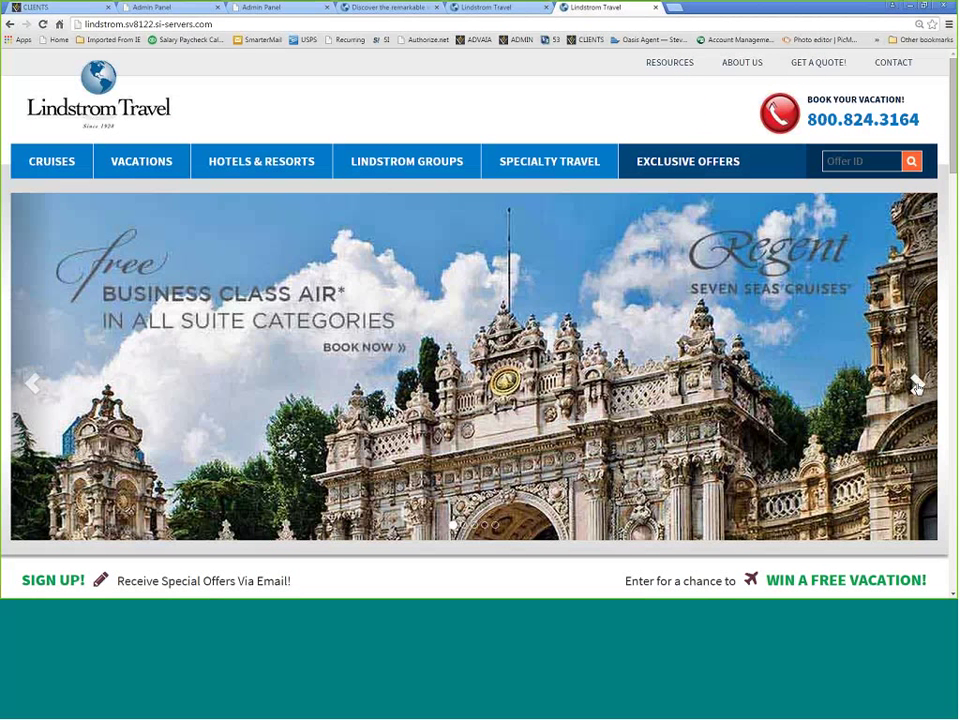
pyautogui.click(916, 385)
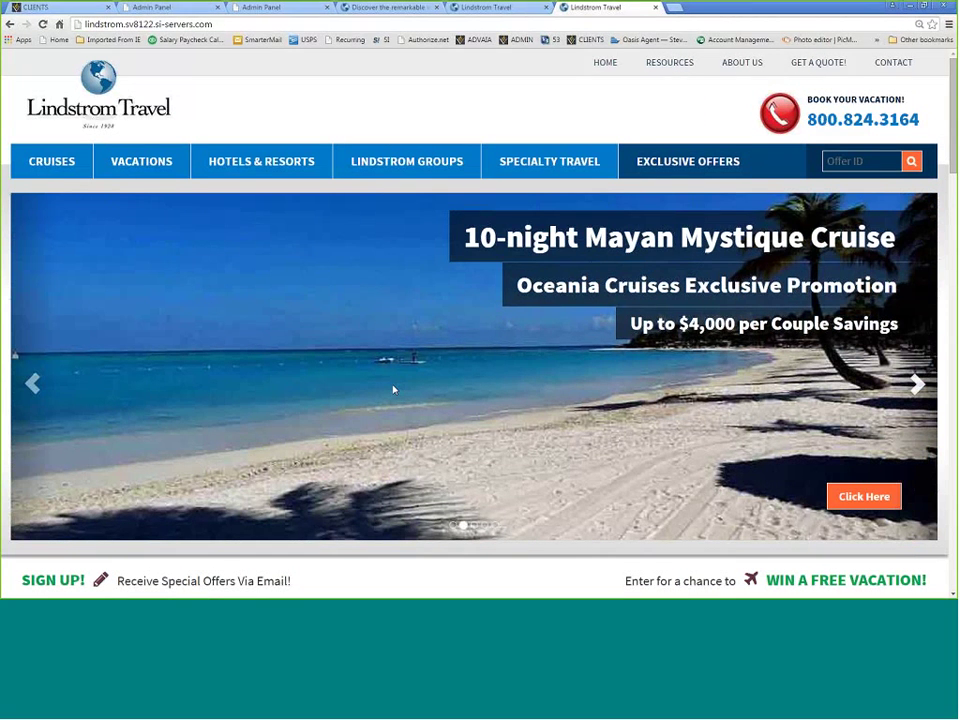
pyautogui.click(45, 25)
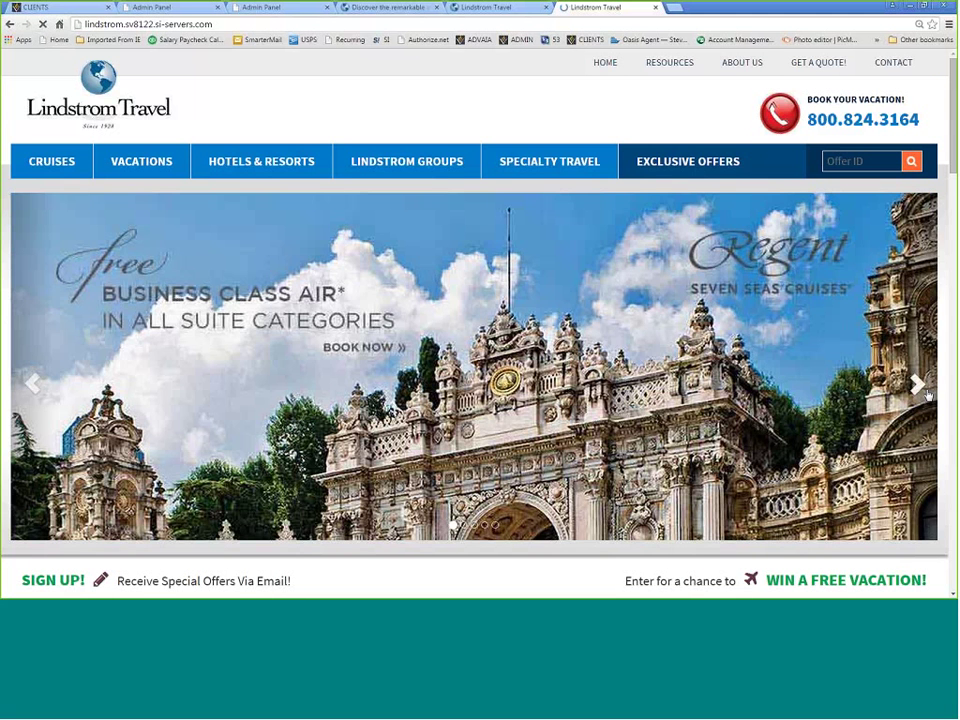
pyautogui.click(917, 386)
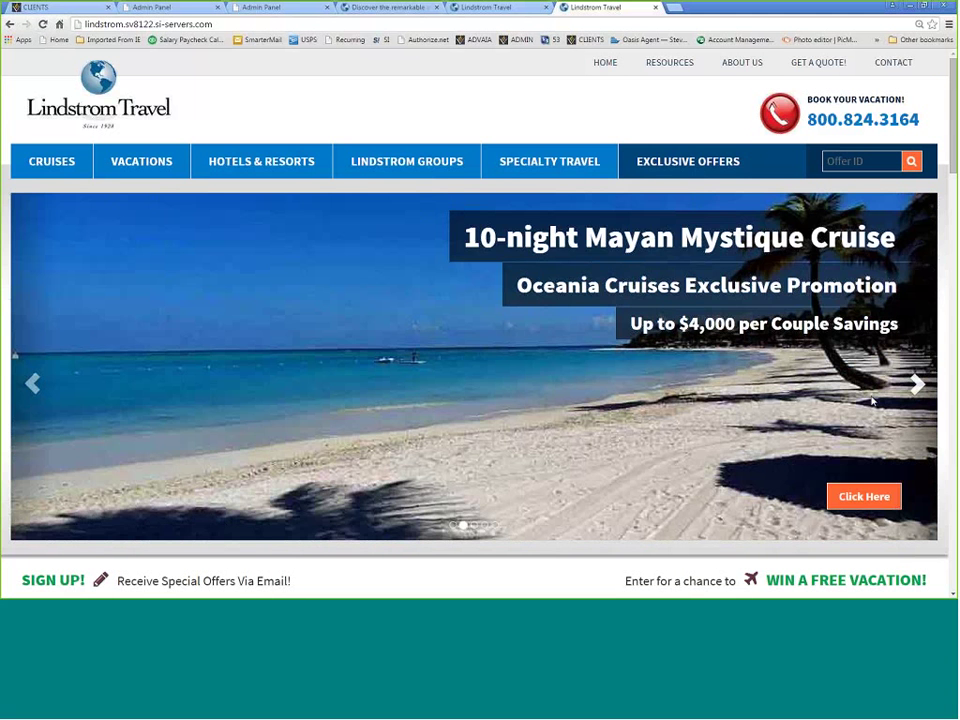
# Step: Follow the Mayan Mystique banner's call to action and look over the linked cruise offer page
pyautogui.click(860, 505)
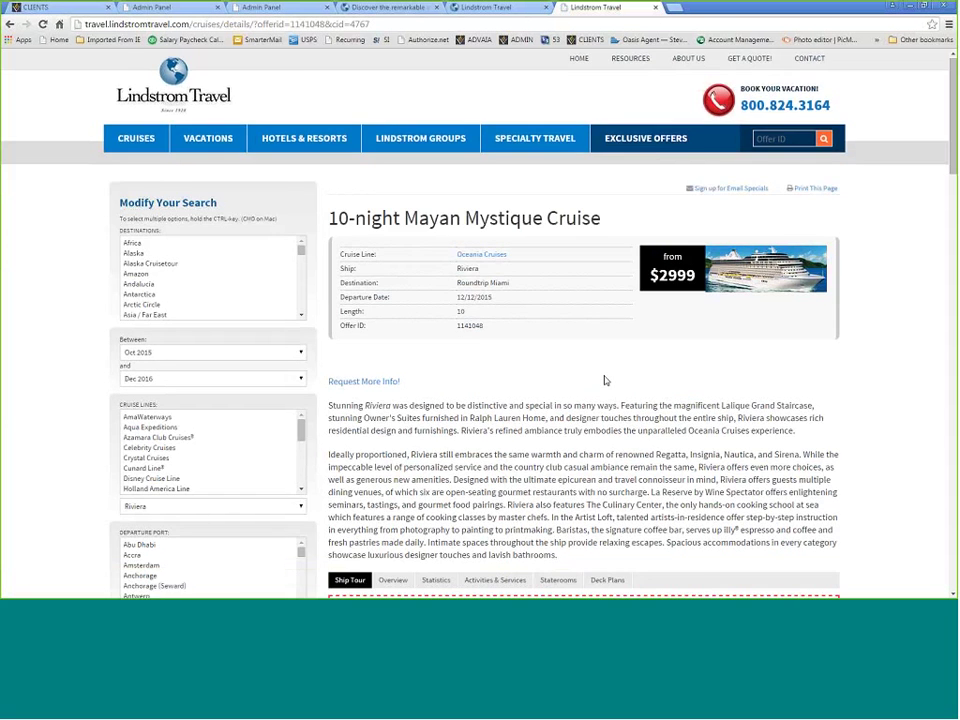
pyautogui.scroll(-5, 604, 381)
pyautogui.scroll(5, 451, 179)
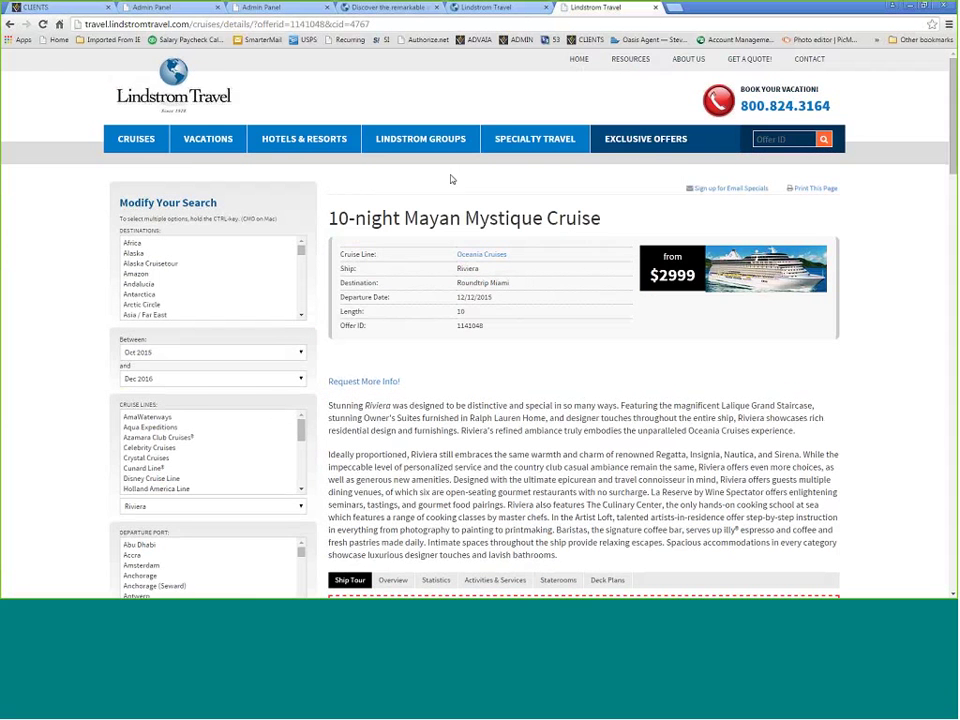
# Step: Return to the admin panel and look over the home page banners and the uploaded banner images
pyautogui.click(227, 9)
pyautogui.moveTo(47, 229)
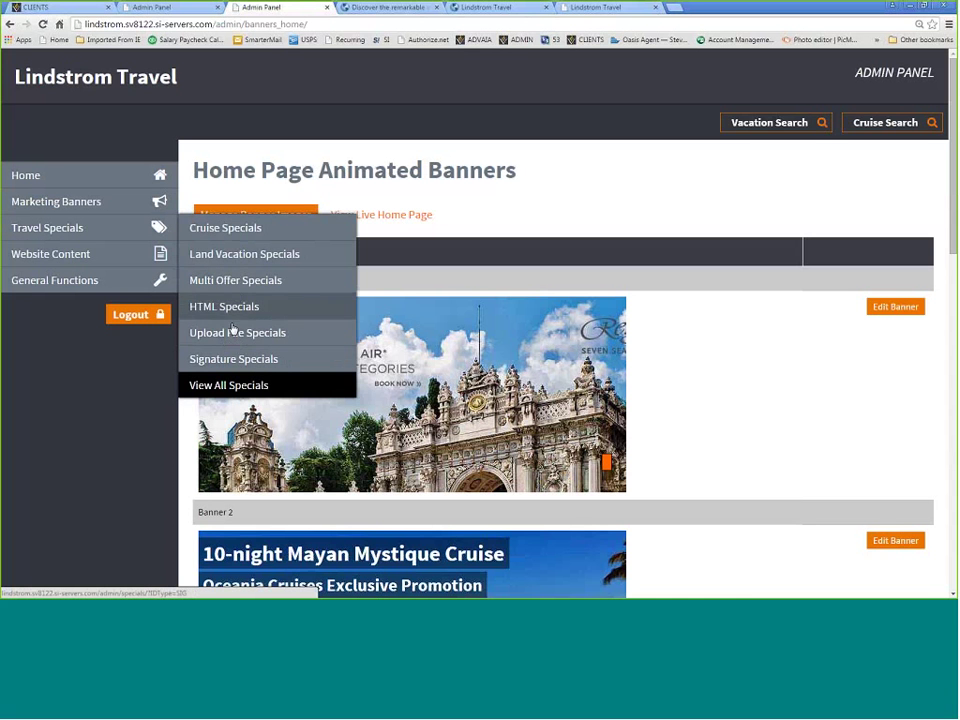
pyautogui.moveTo(58, 194)
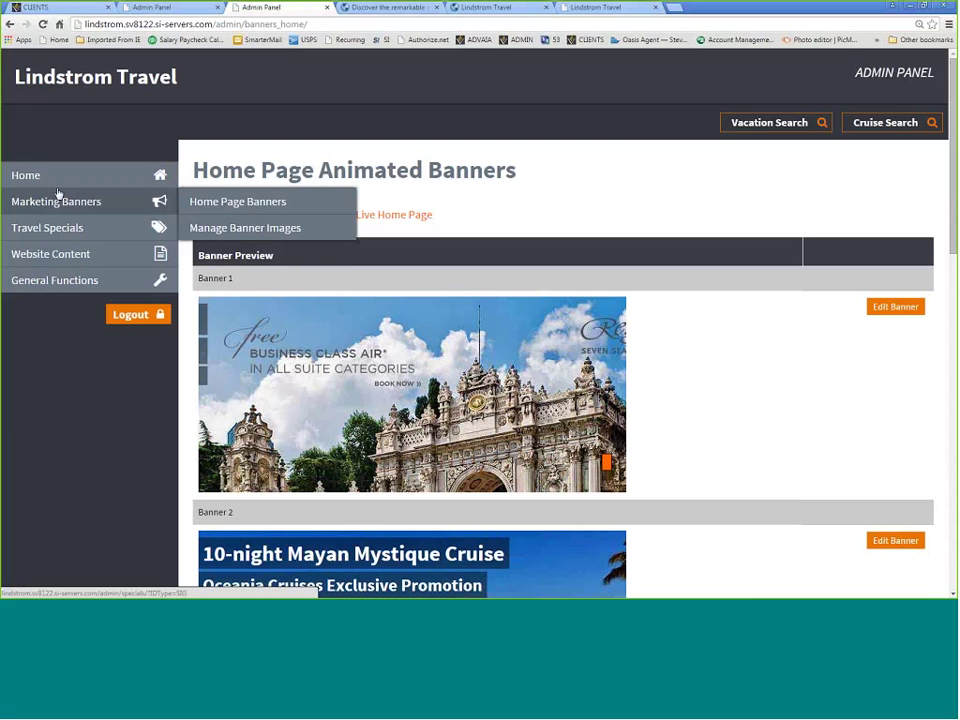
pyautogui.click(258, 201)
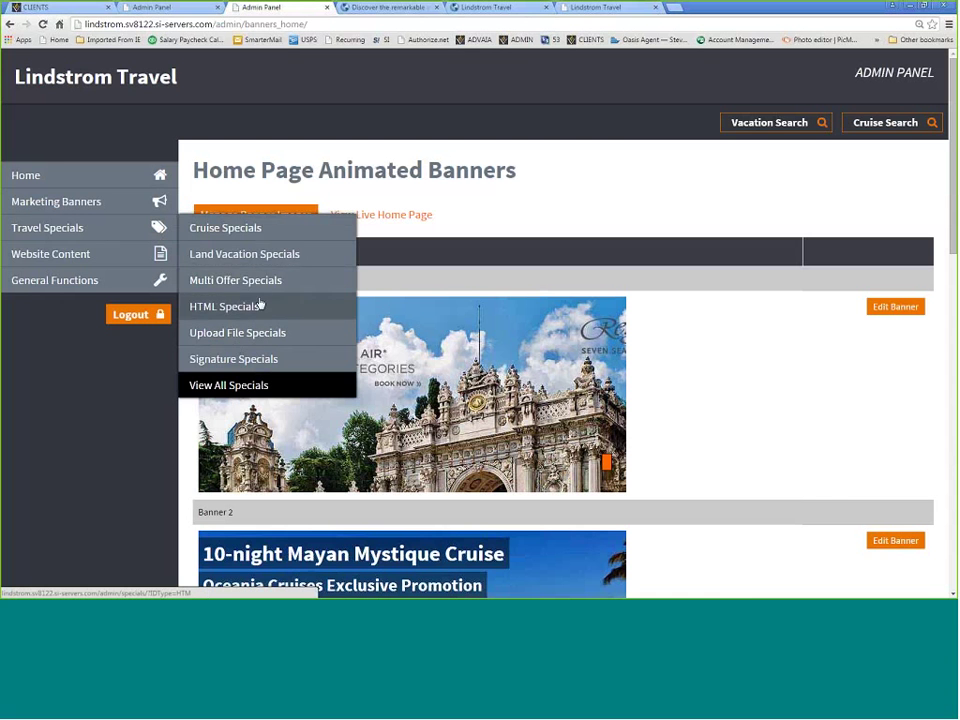
pyautogui.moveTo(41, 204)
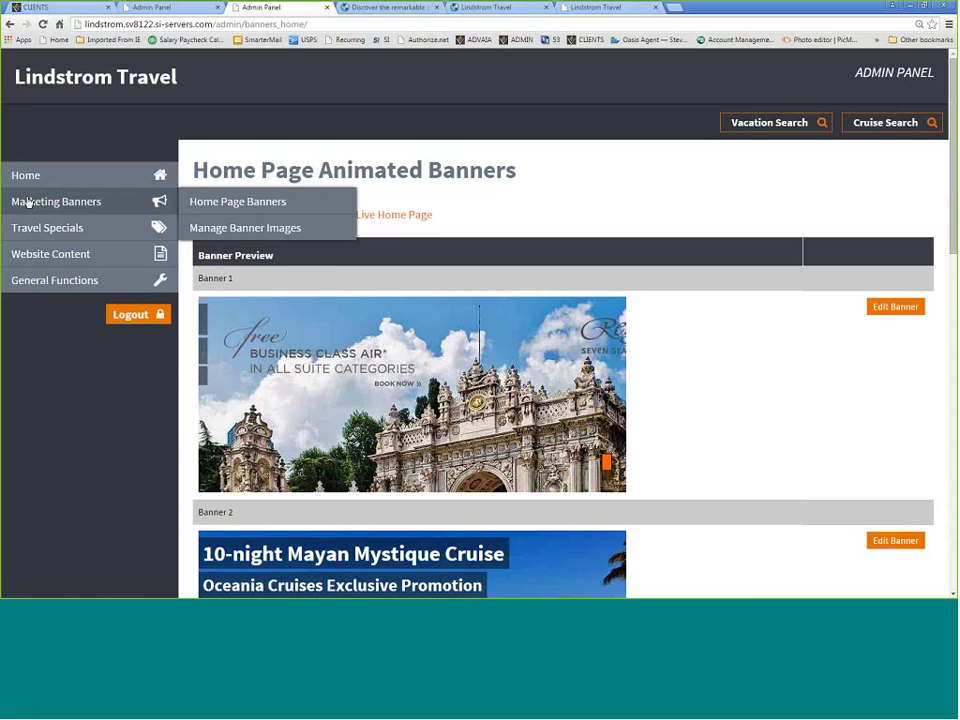
pyautogui.click(223, 229)
pyautogui.scroll(-3, 562, 400)
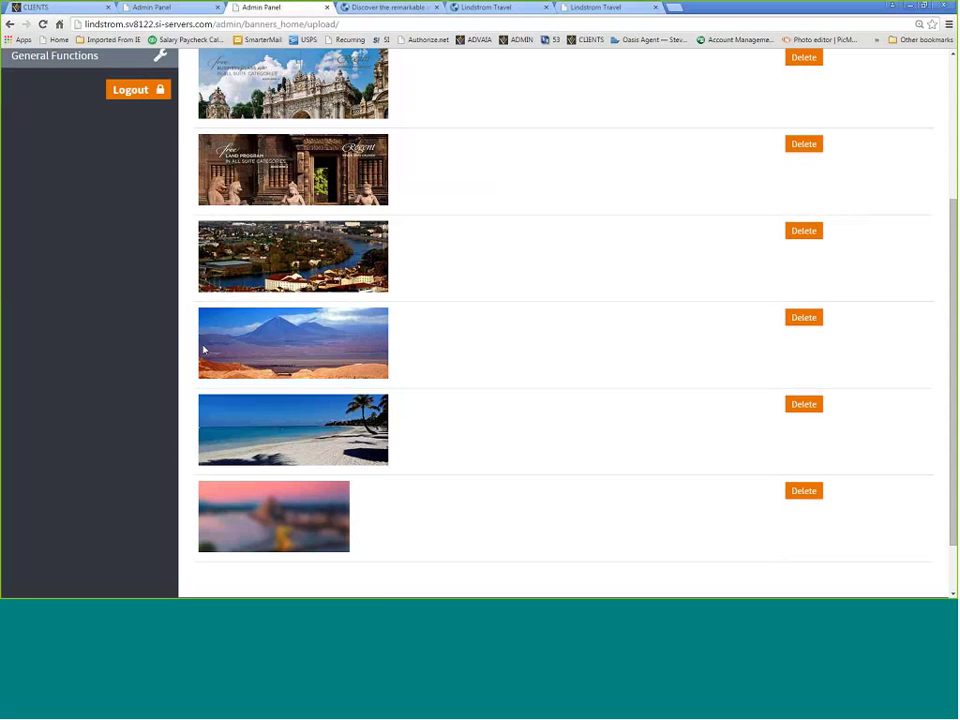
pyautogui.scroll(3, 671, 306)
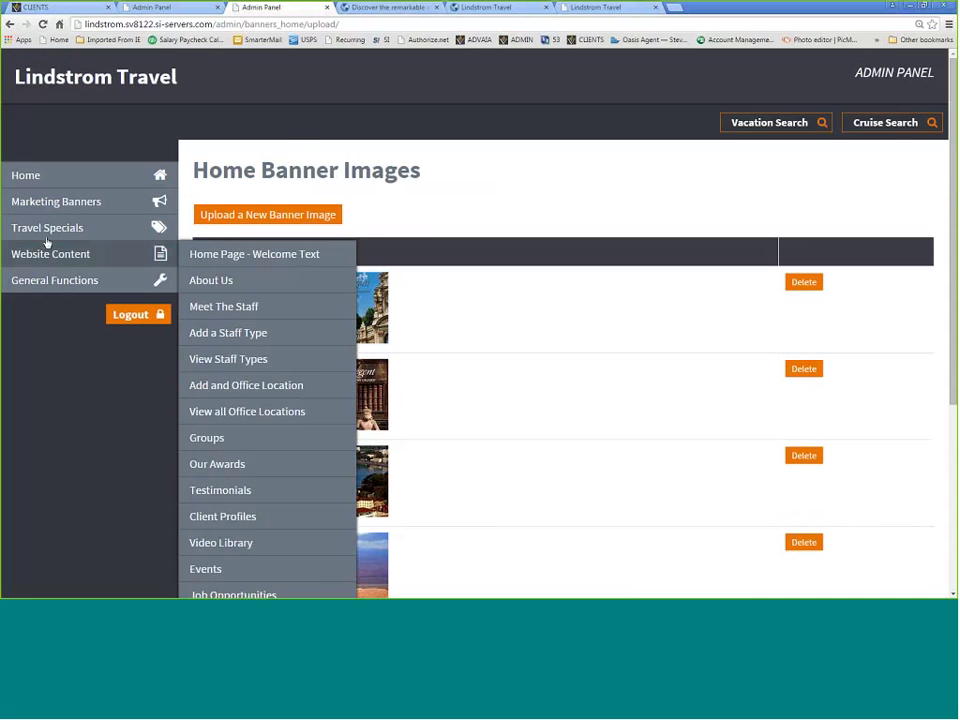
# Step: Display the list of all travel specials in the admin panel
pyautogui.moveTo(47, 234)
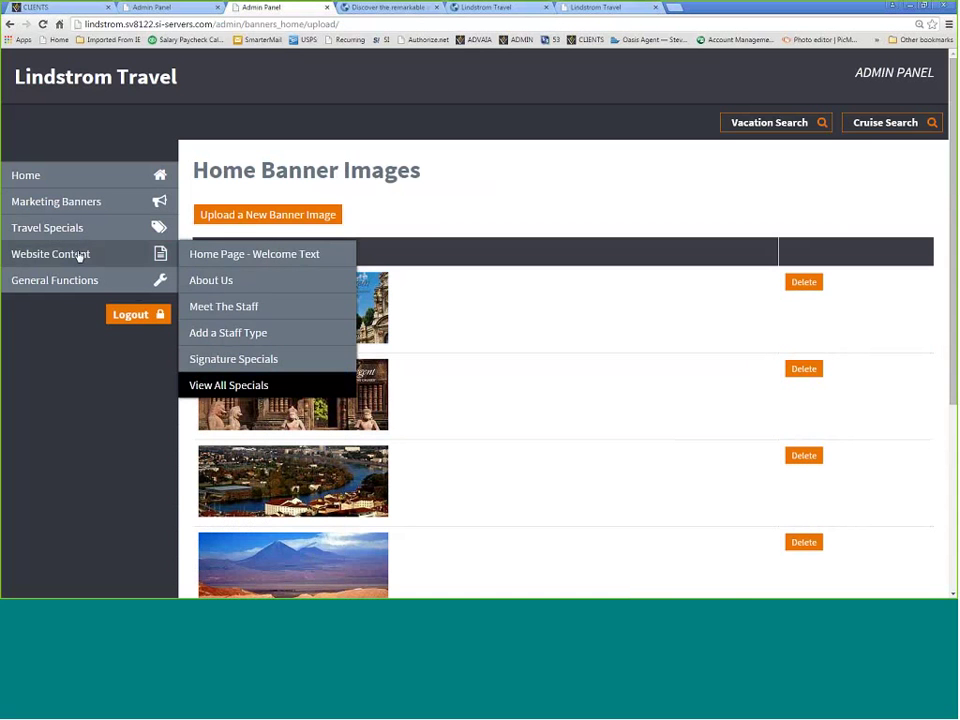
pyautogui.moveTo(120, 228)
pyautogui.click(228, 385)
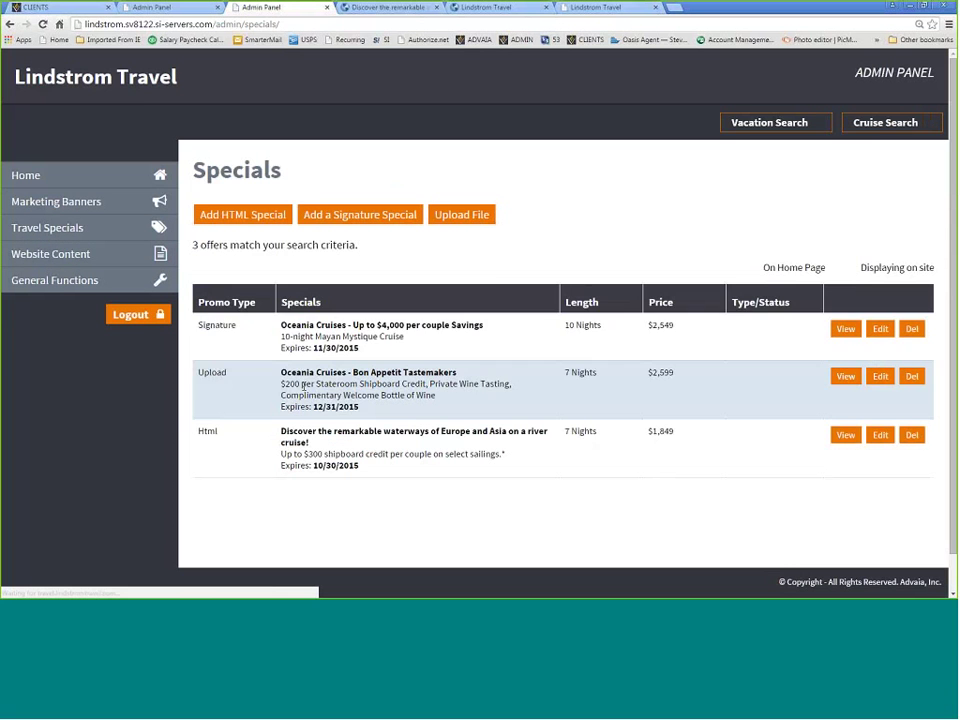
# Step: Reopen the home page banners and browse the full list of uploaded banner images
pyautogui.click(56, 202)
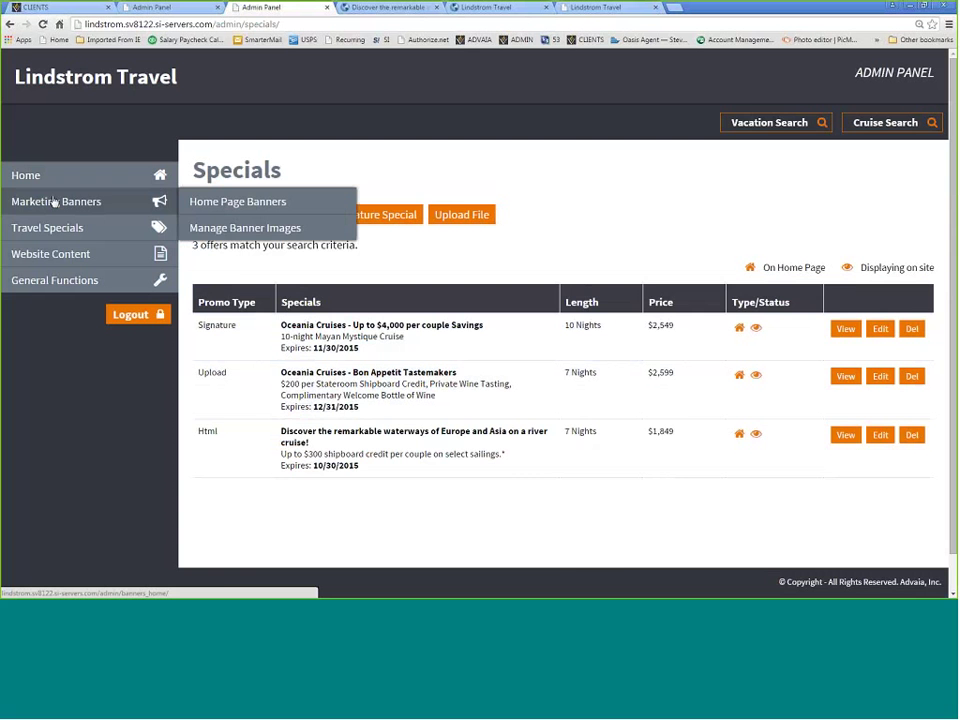
pyautogui.click(205, 203)
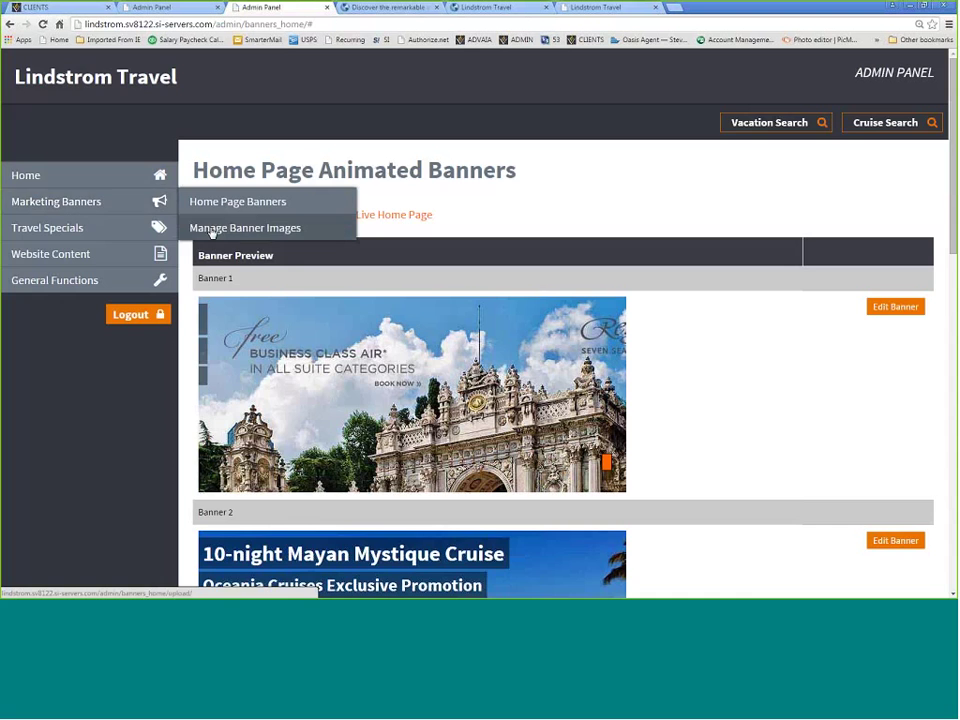
pyautogui.click(186, 229)
pyautogui.scroll(-3, 664, 429)
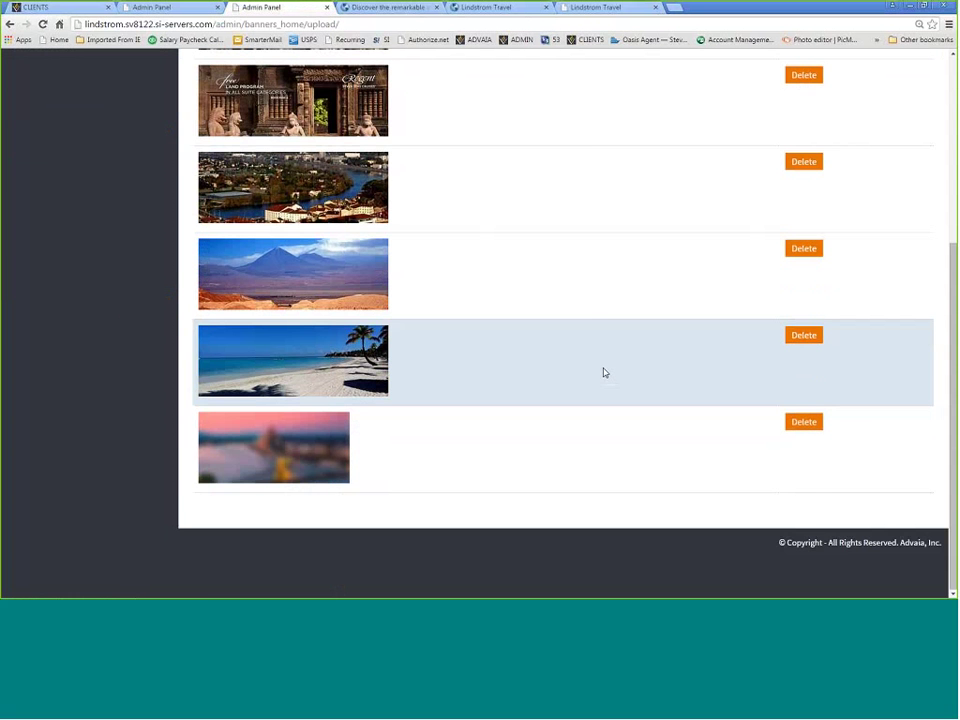
pyautogui.scroll(3, 596, 366)
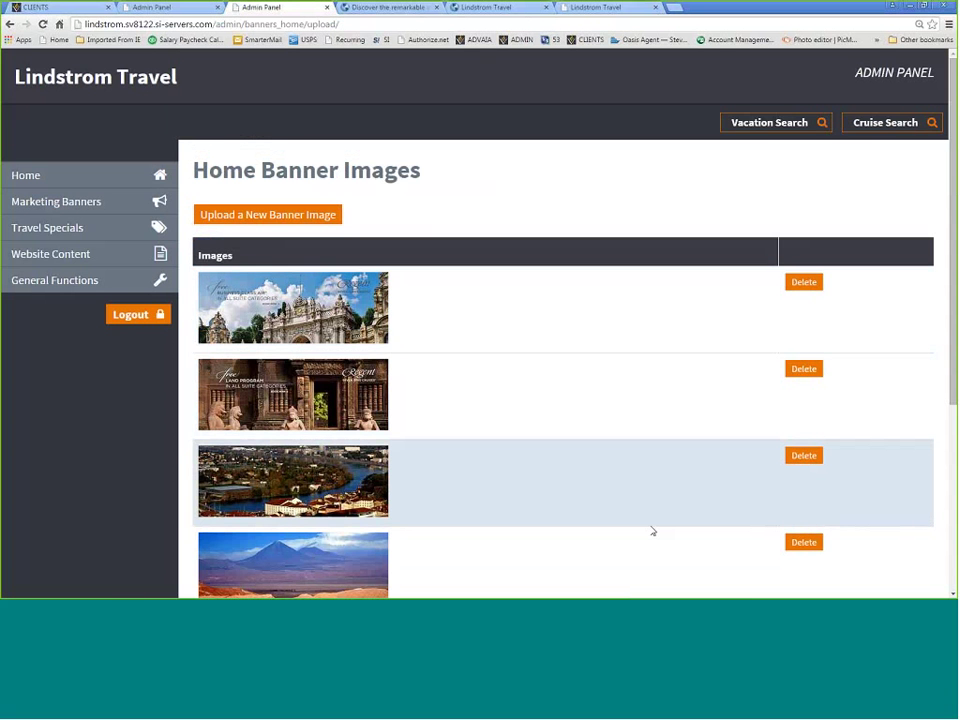
pyautogui.scroll(-2, 628, 510)
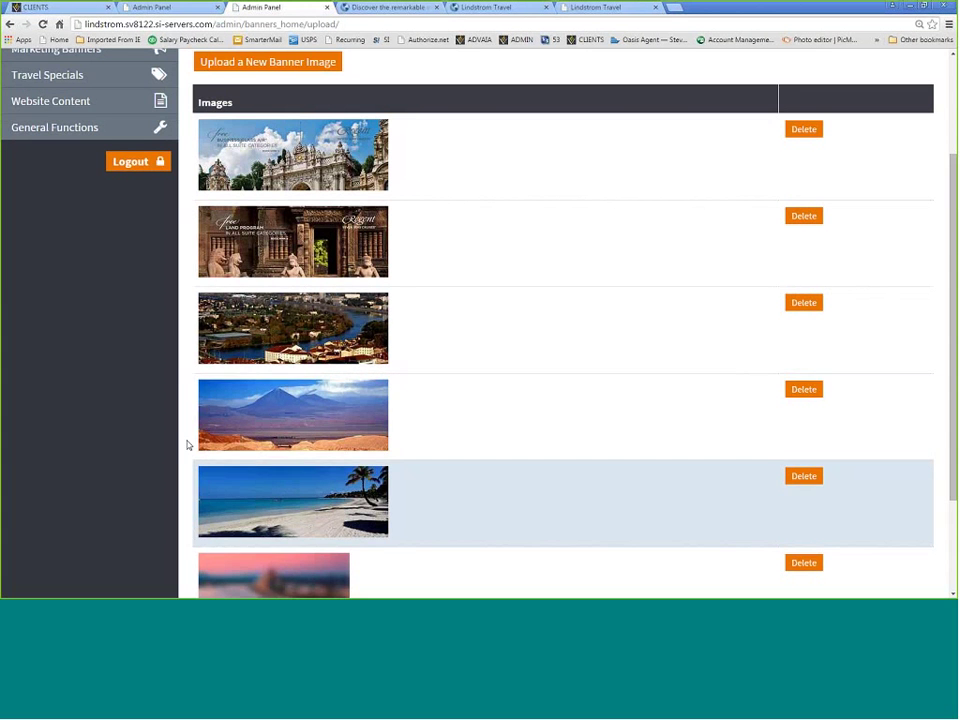
pyautogui.scroll(-2, 626, 506)
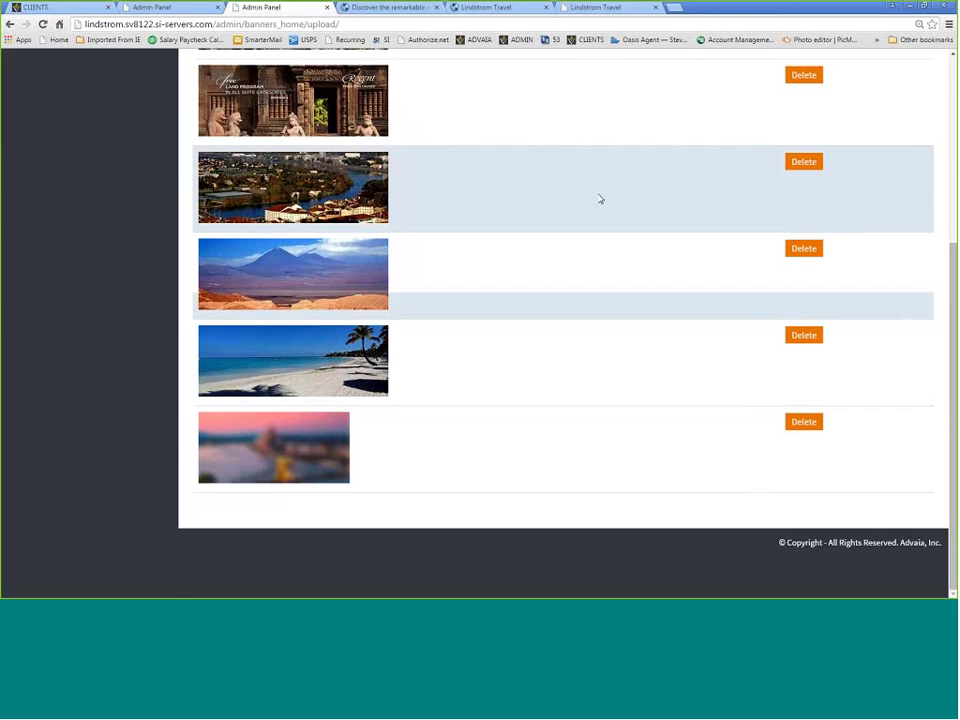
pyautogui.scroll(3, 600, 199)
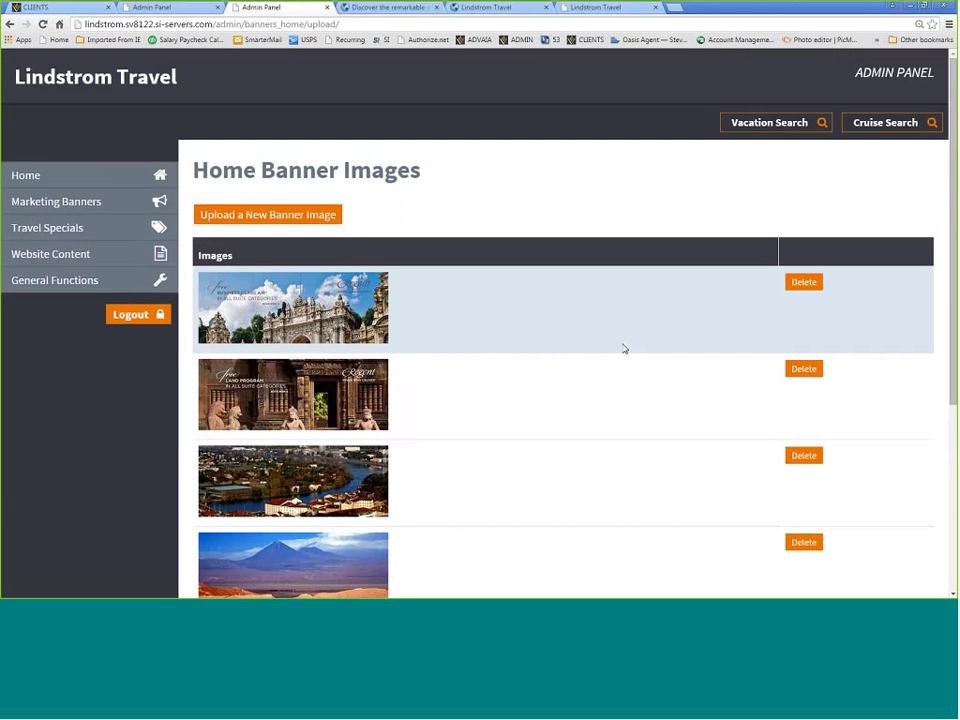
# Step: Switch to the Signature Travel Network browser window, go back to the Signature Promotions list, and maximize the window
pyautogui.moveTo(63, 230)
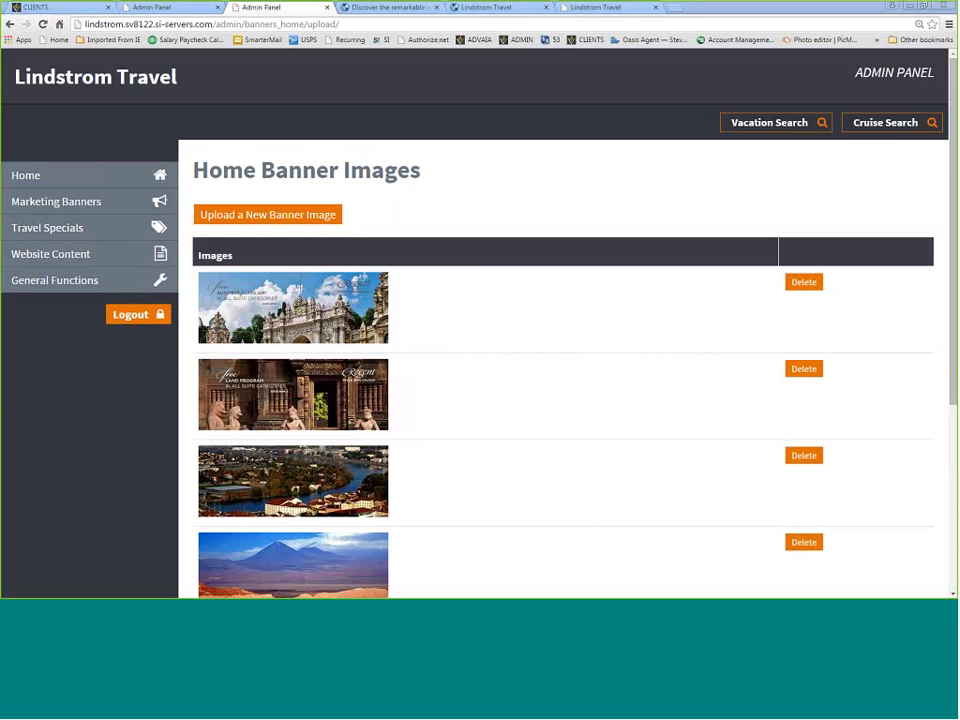
pyautogui.hotkey('alt', 'Tab')
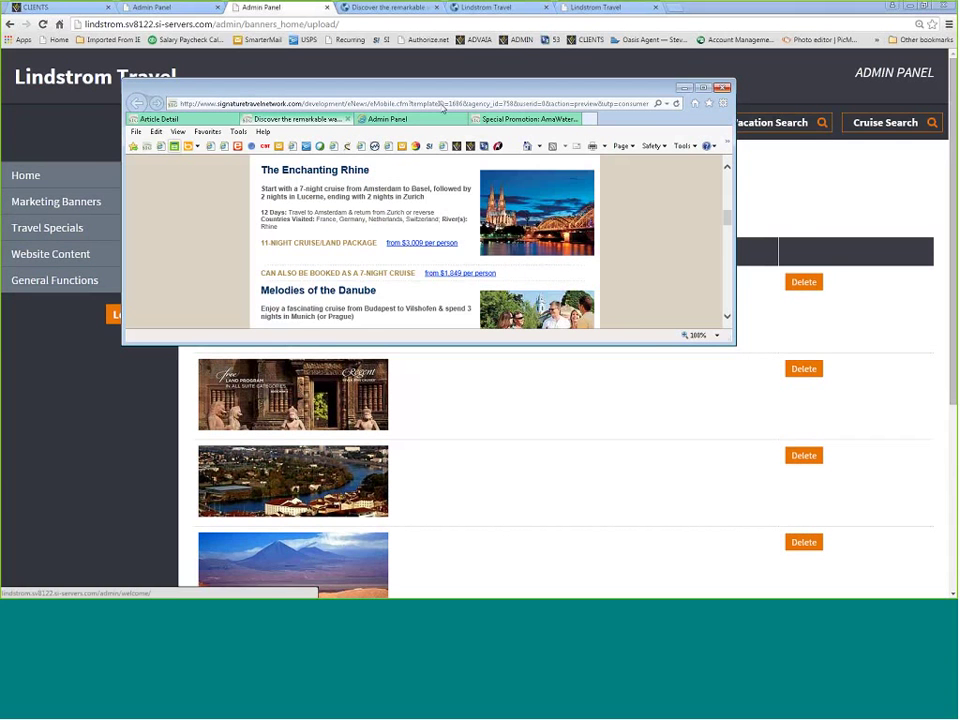
pyautogui.click(400, 119)
pyautogui.click(272, 120)
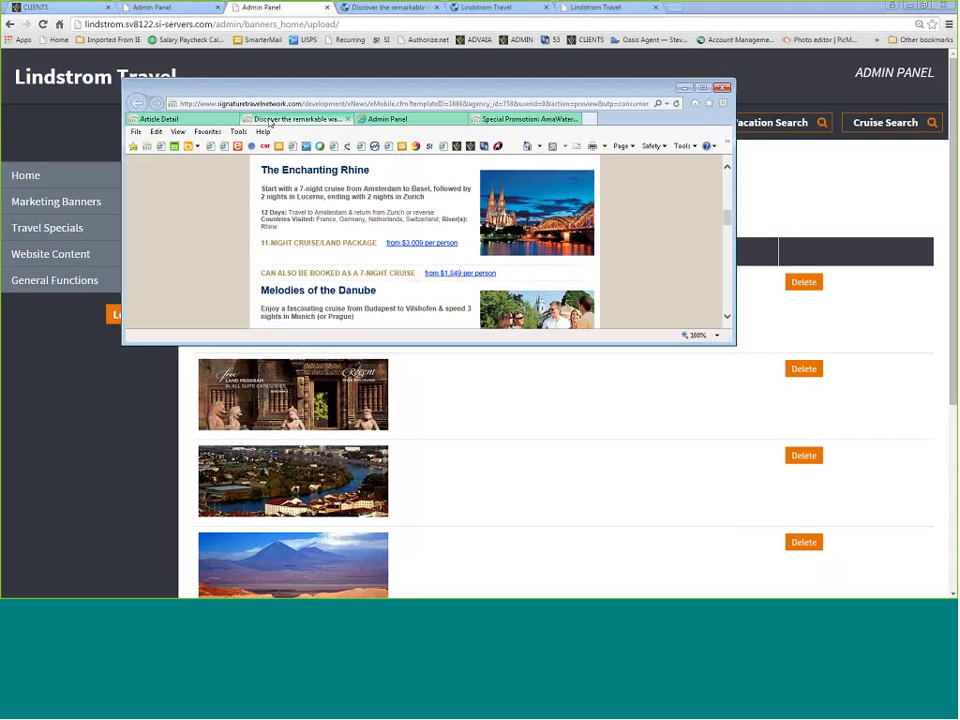
pyautogui.click(160, 119)
pyautogui.click(136, 103)
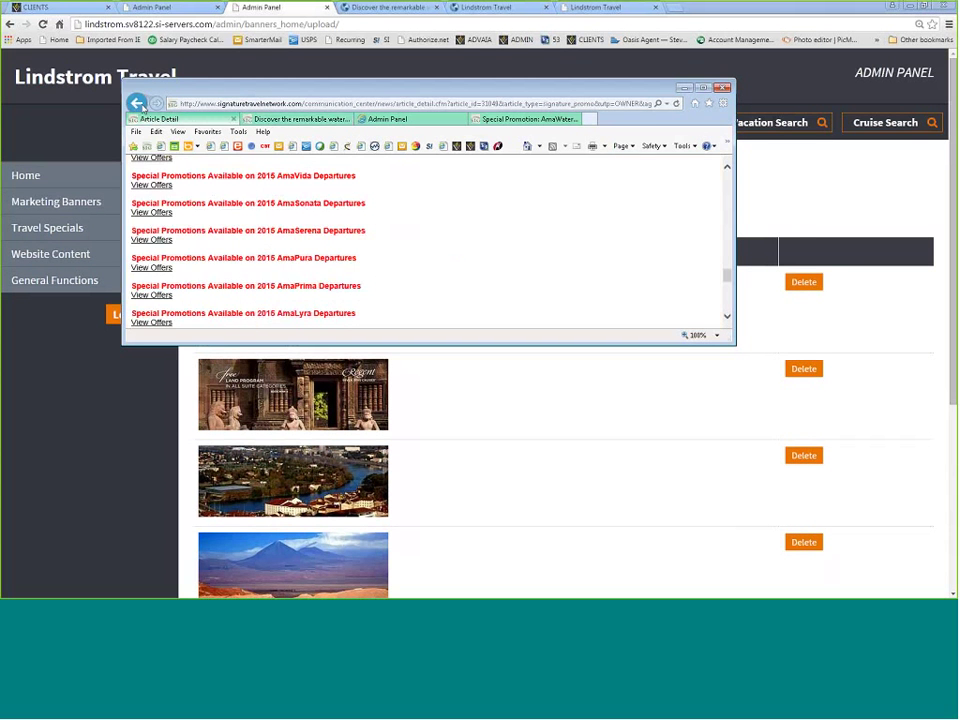
pyautogui.click(702, 88)
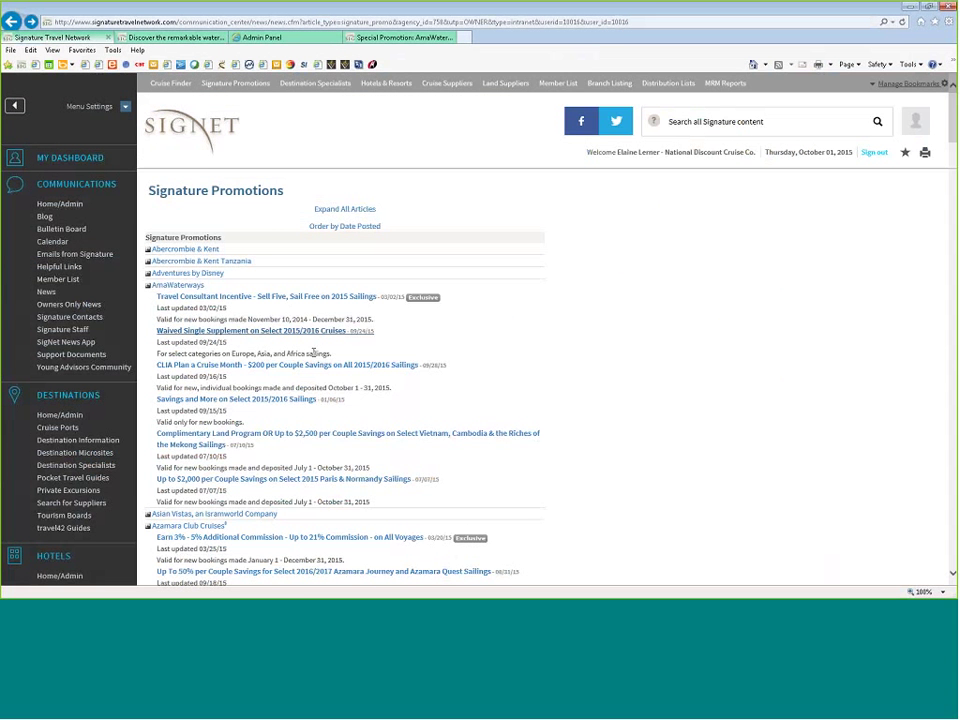
# Step: Browse the Signature Promotions list to the Norwegian Cruise Line and Oceania Cruises promotions
pyautogui.scroll(-15, 321, 360)
pyautogui.scroll(-10, 320, 363)
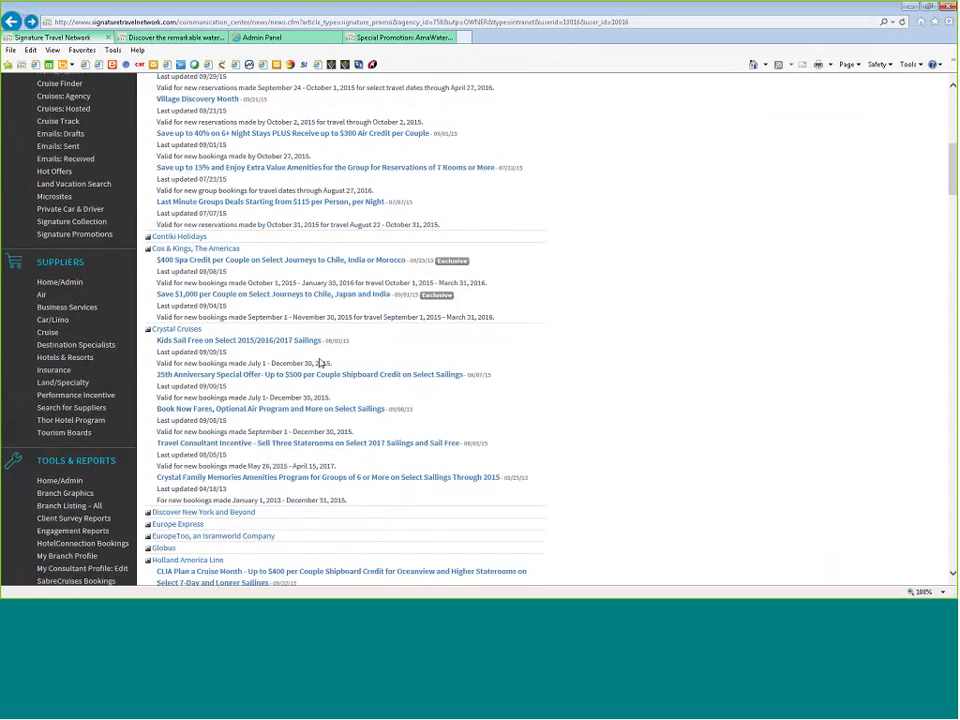
pyautogui.scroll(-10, 320, 363)
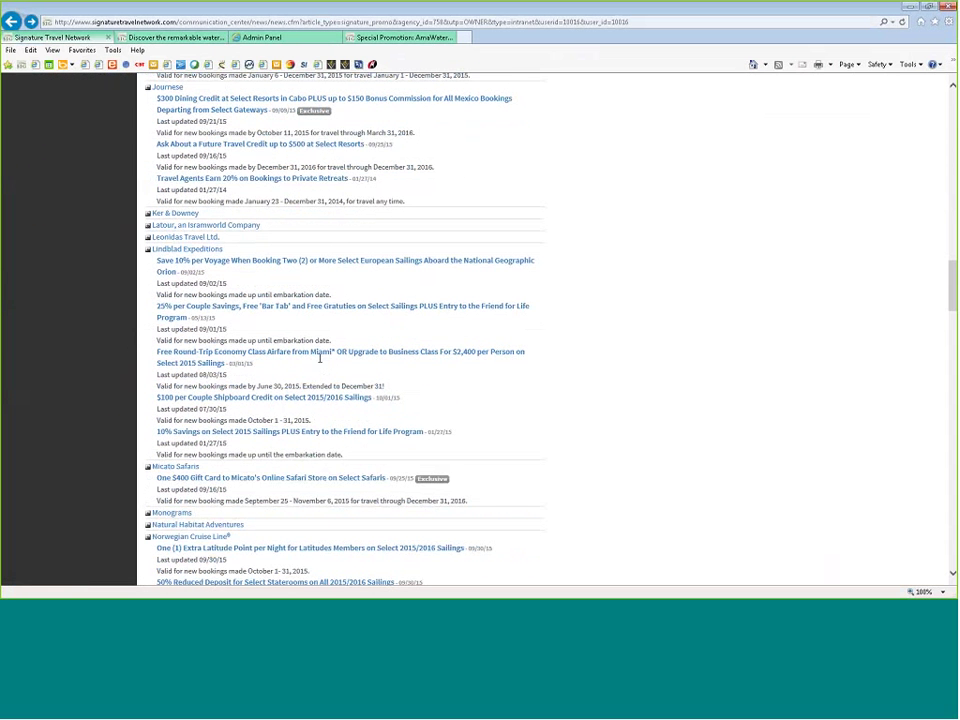
pyautogui.scroll(-6, 321, 257)
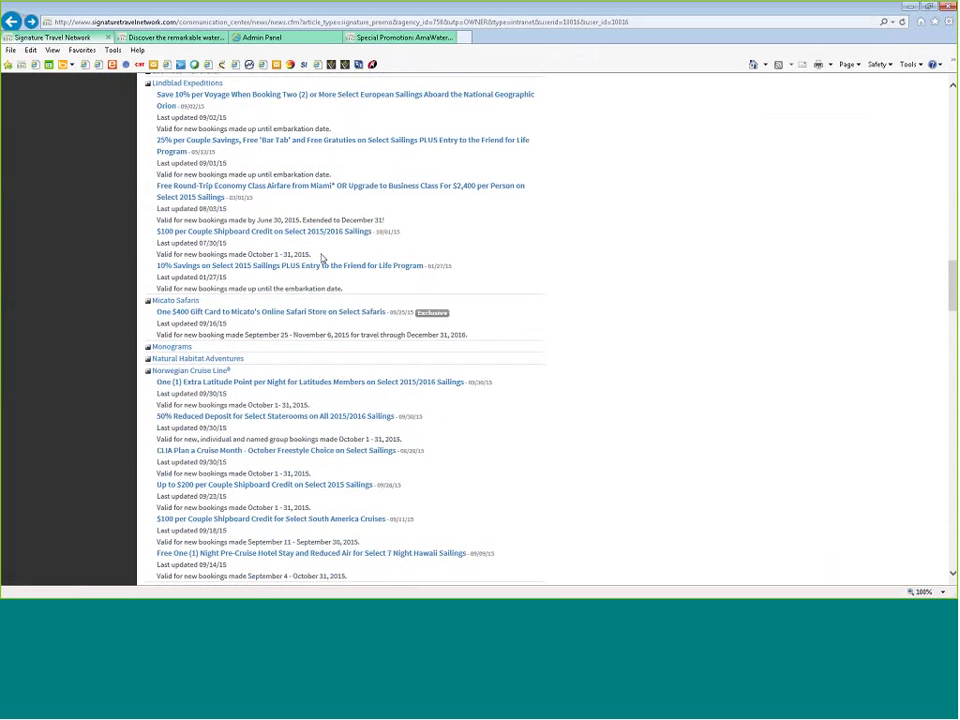
pyautogui.scroll(-8, 335, 336)
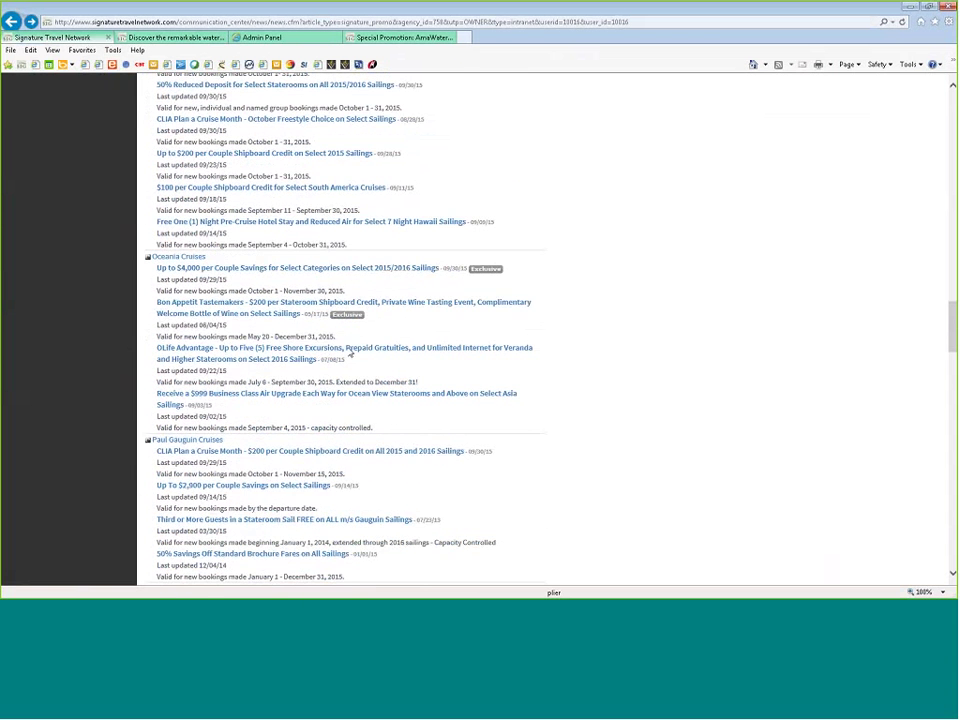
pyautogui.scroll(8, 335, 336)
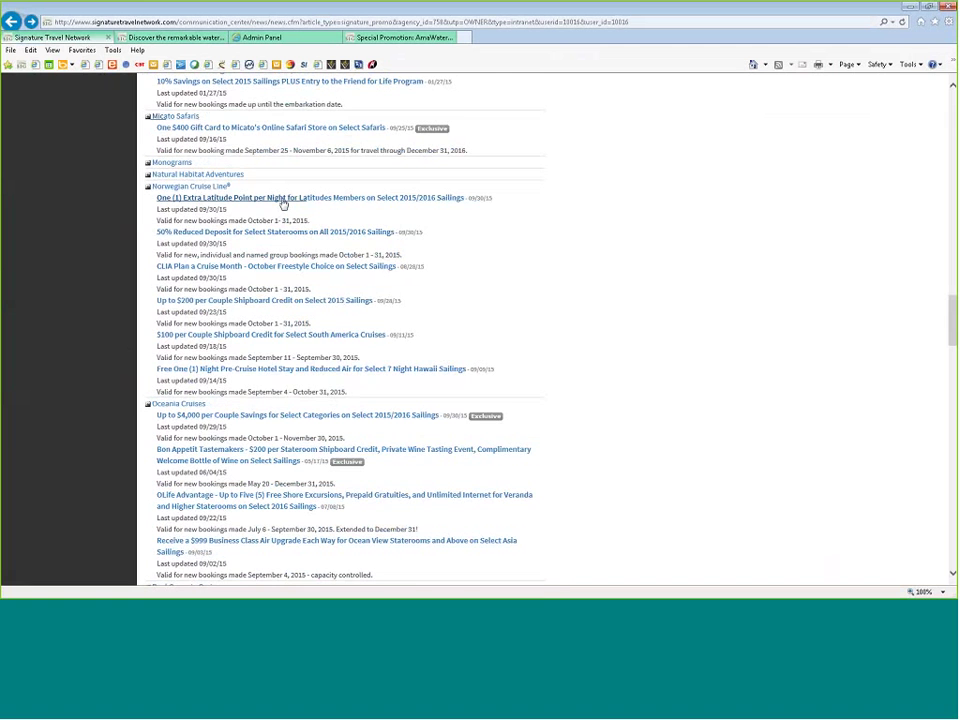
# Step: Open Norwegian Cruise Line's 50% Reduced Deposit promotion, check its booking window, and open its offers
pyautogui.click(236, 231)
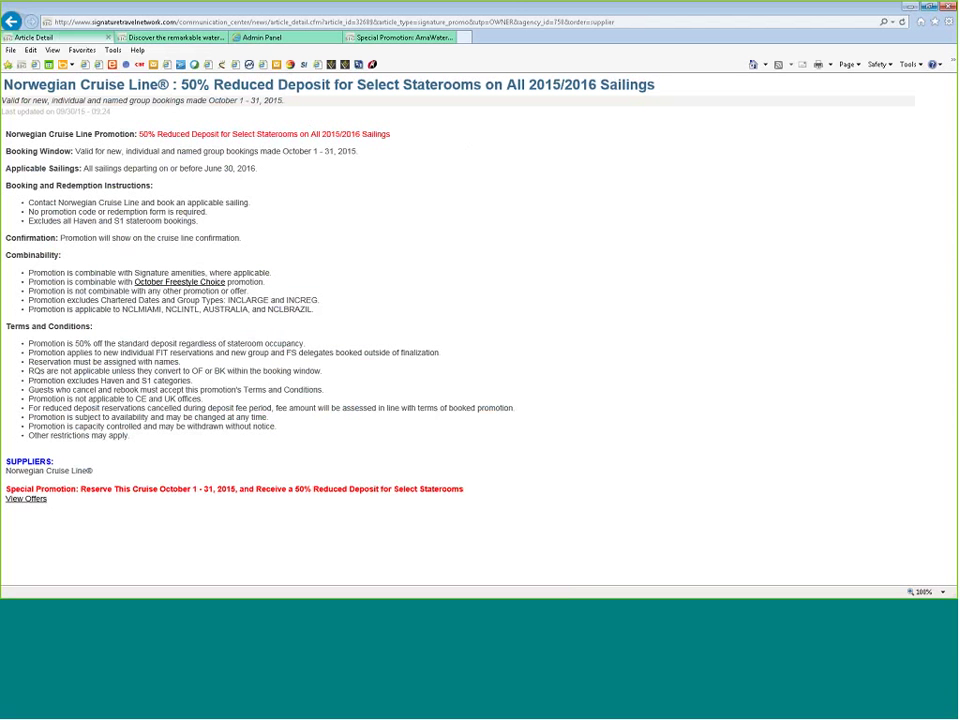
pyautogui.moveTo(6, 150)
pyautogui.mouseDown()
pyautogui.moveTo(120, 255)
pyautogui.moveTo(215, 435)
pyautogui.moveTo(456, 268)
pyautogui.moveTo(357, 155)
pyautogui.mouseUp()
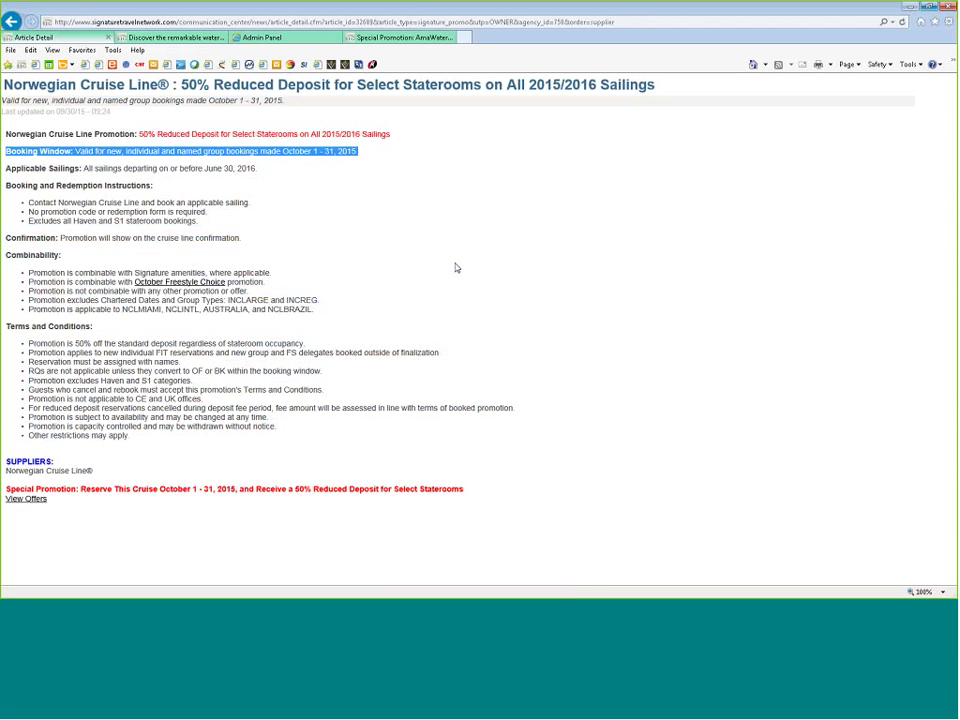
pyautogui.click(456, 268)
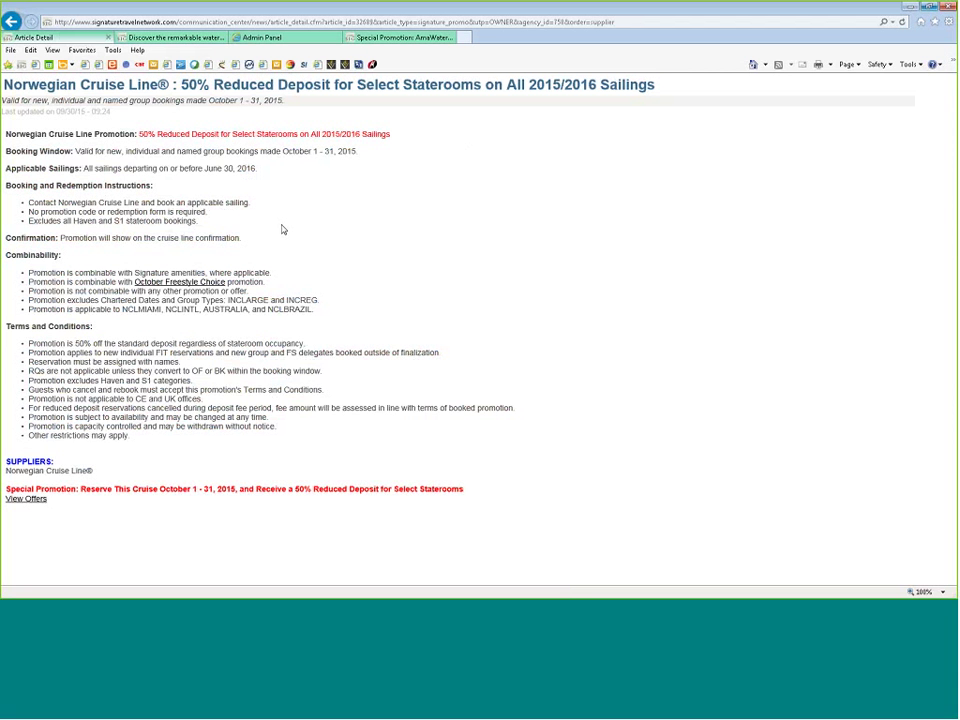
pyautogui.click(26, 500)
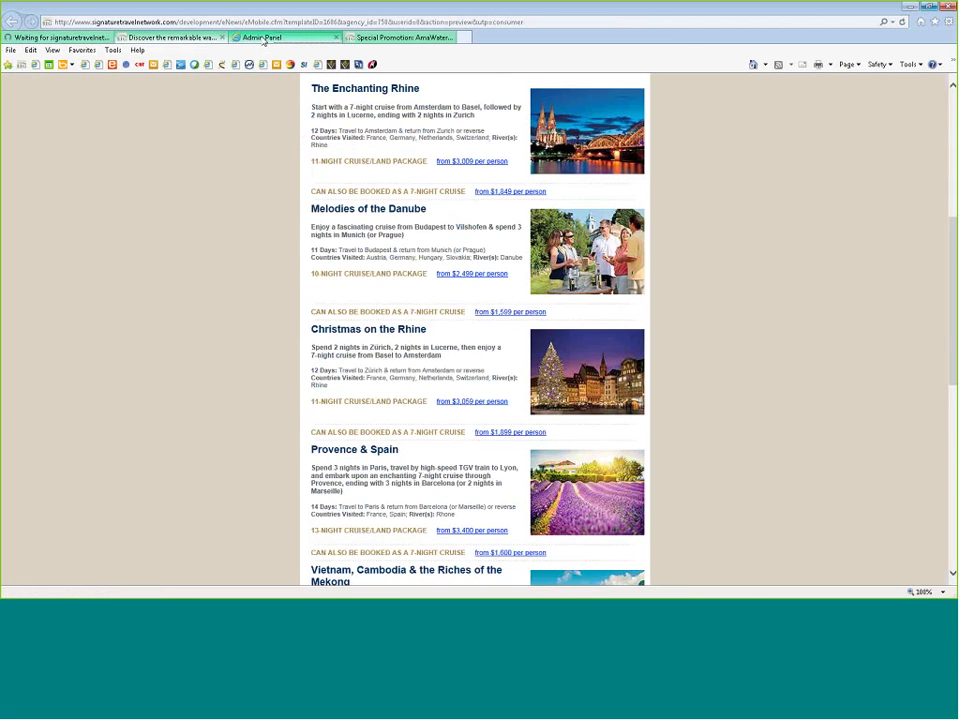
# Step: Switch back to the Lindstrom Travel admin panel in Chrome and look over the available types of travel specials
pyautogui.click(264, 38)
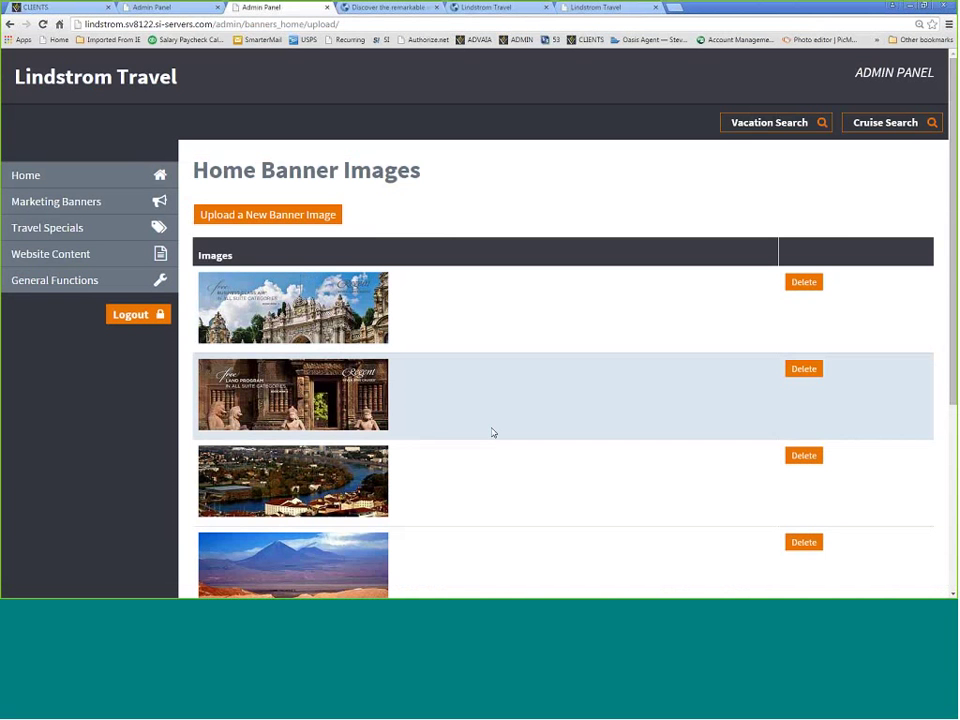
pyautogui.moveTo(87, 236)
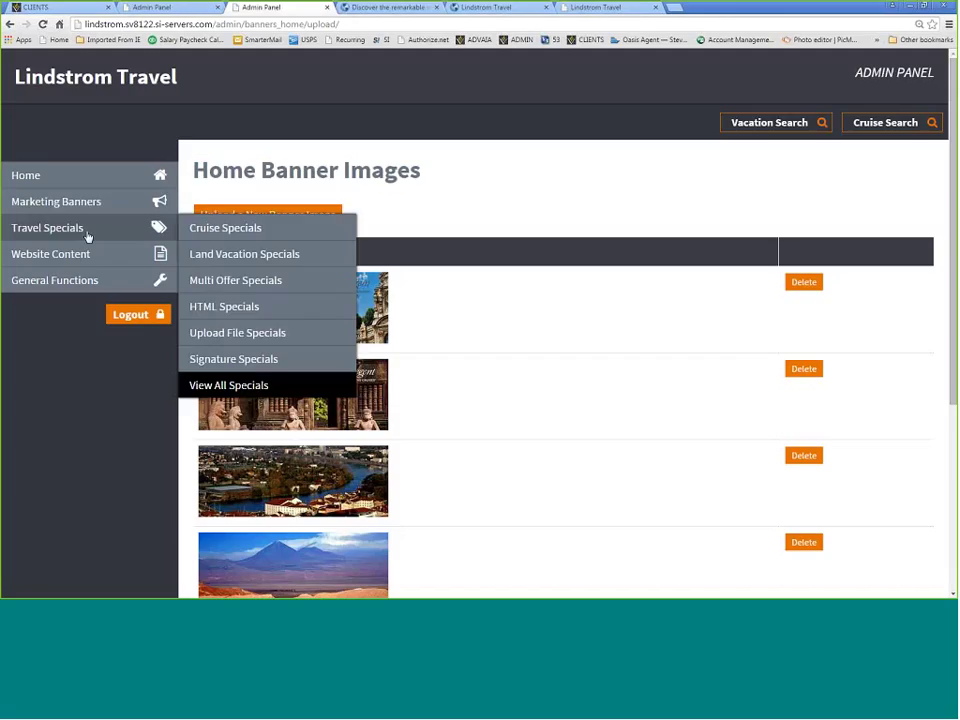
pyautogui.moveTo(80, 201)
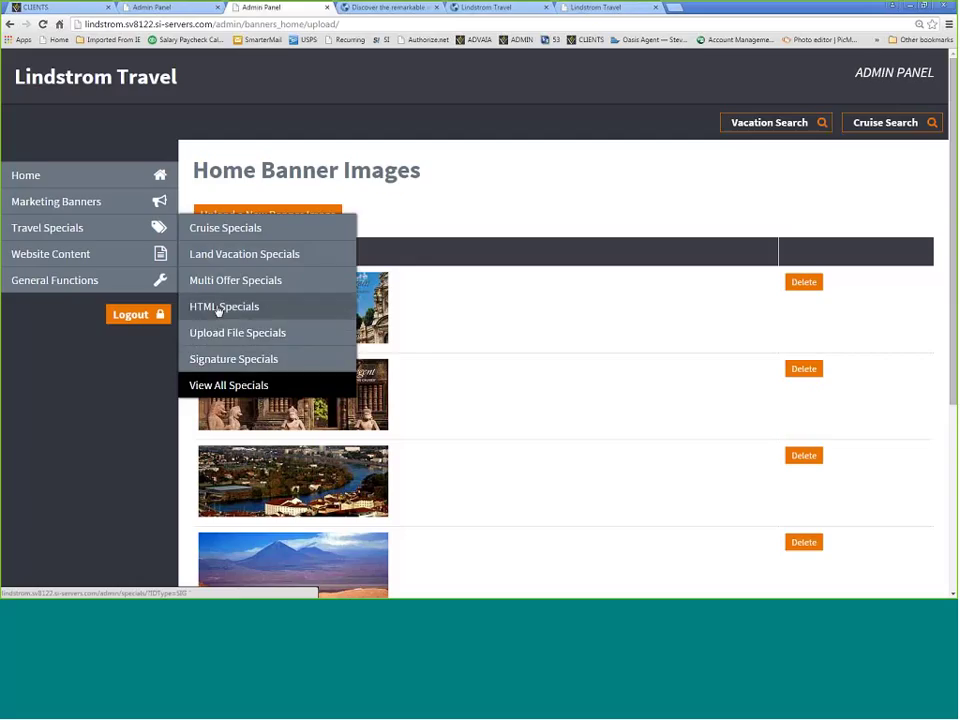
pyautogui.click(291, 312)
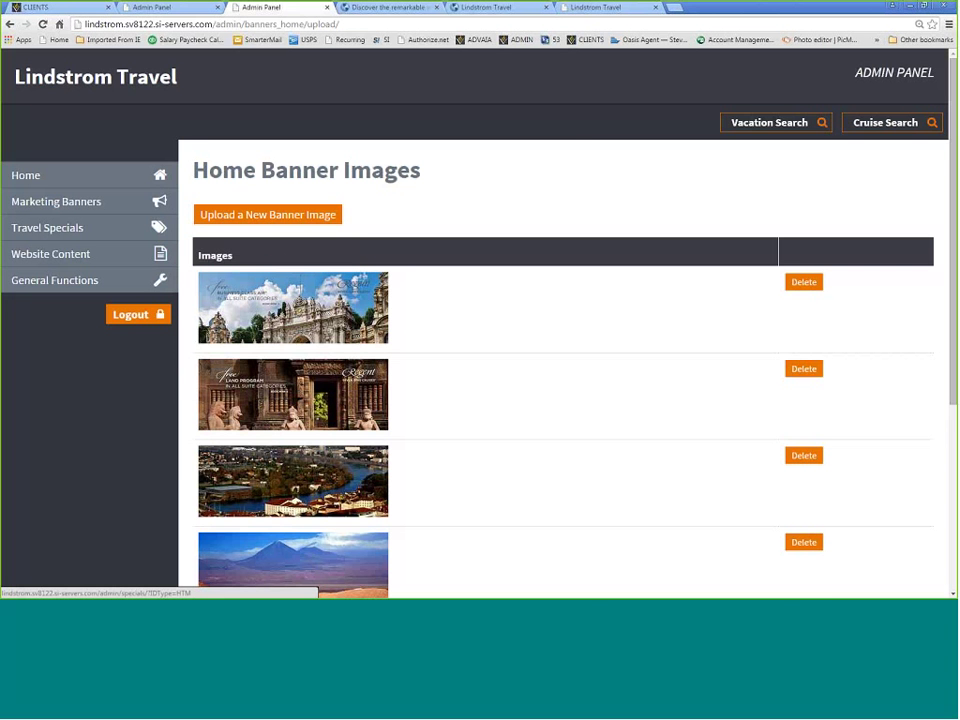
# Step: Open the public Lindstrom Travel home page and review its banners and the Exclusive Offers, Best Cruise Values and Best Vacation Values lists
pyautogui.click(581, 9)
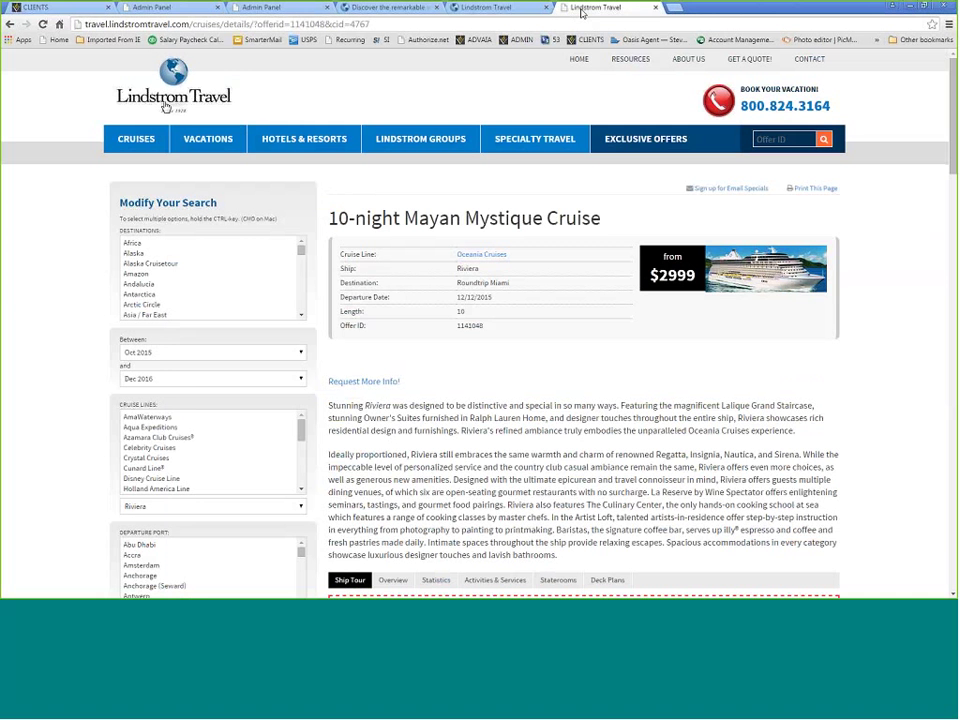
pyautogui.click(166, 107)
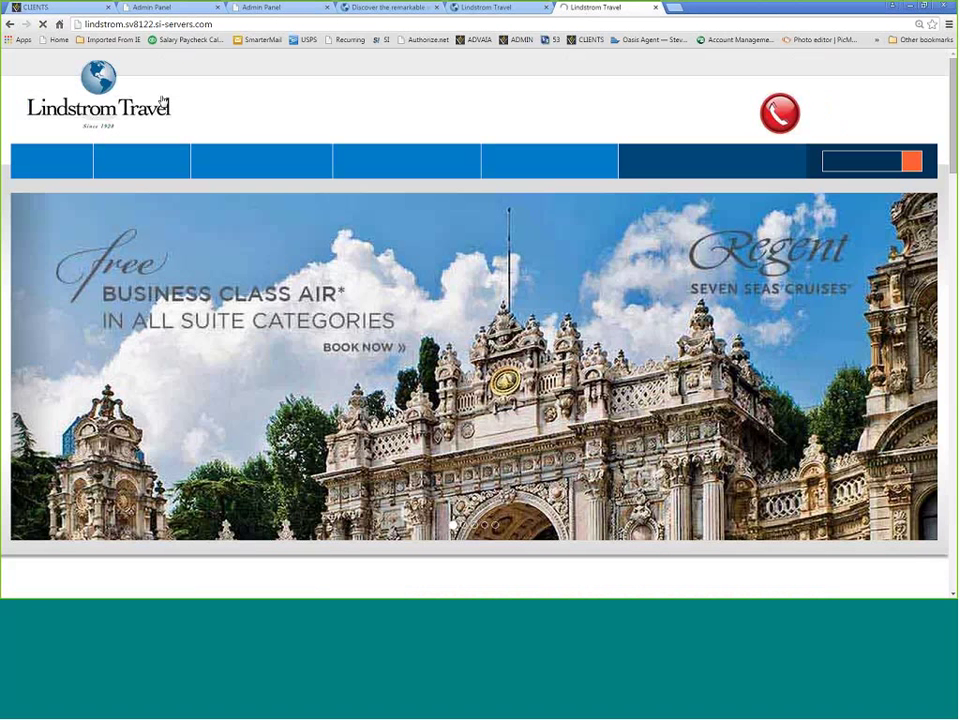
pyautogui.scroll(-7, 337, 262)
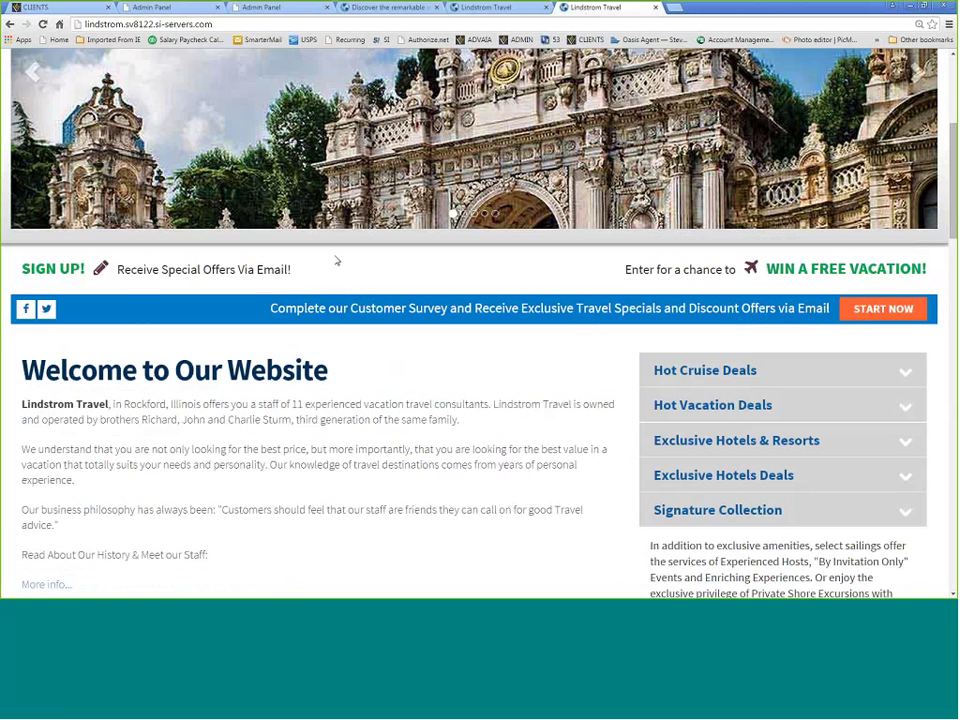
pyautogui.scroll(-4, 337, 262)
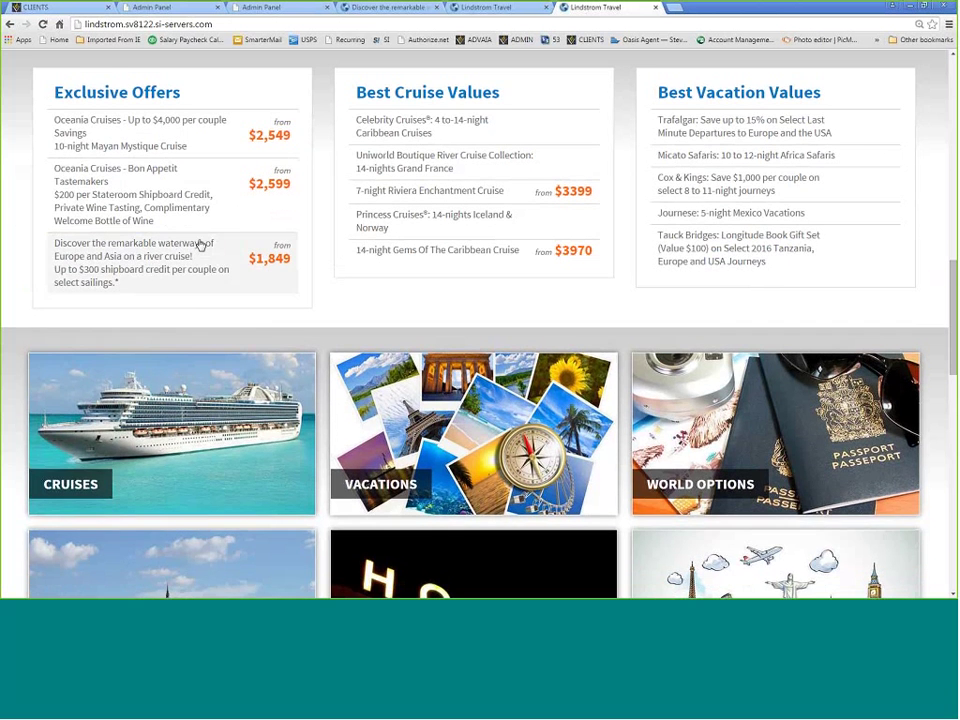
pyautogui.scroll(11, 199, 246)
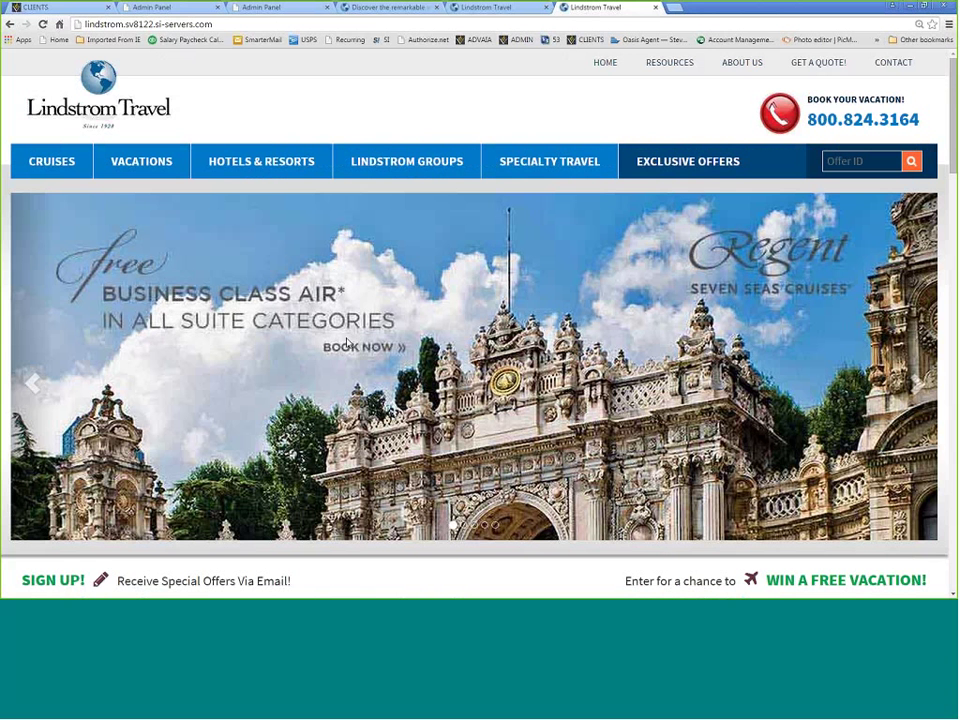
pyautogui.scroll(-5, 346, 344)
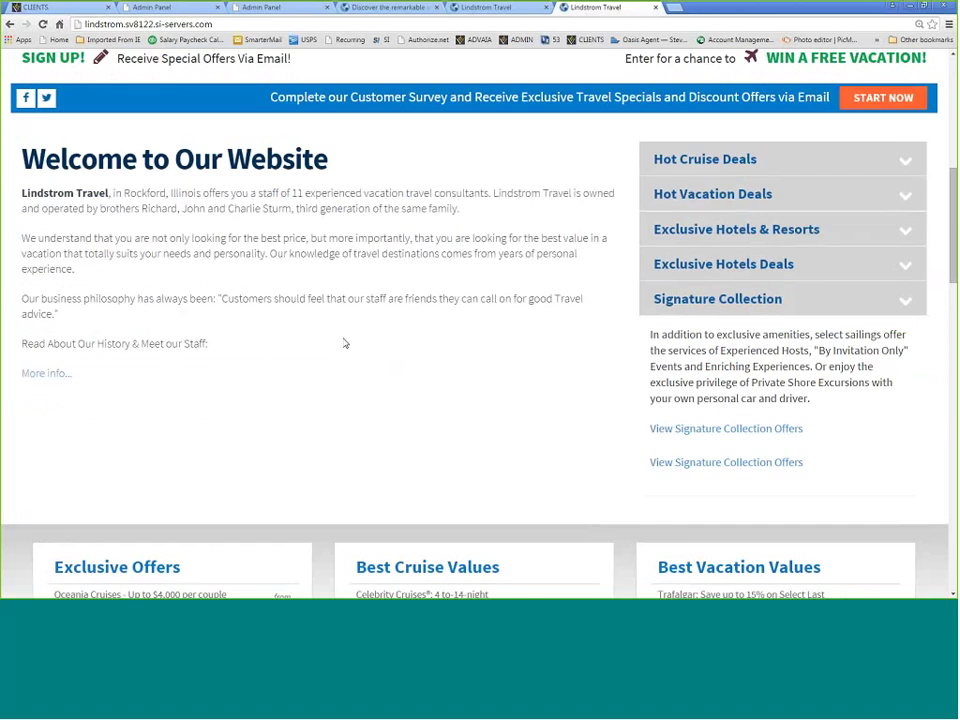
pyautogui.scroll(-3, 345, 344)
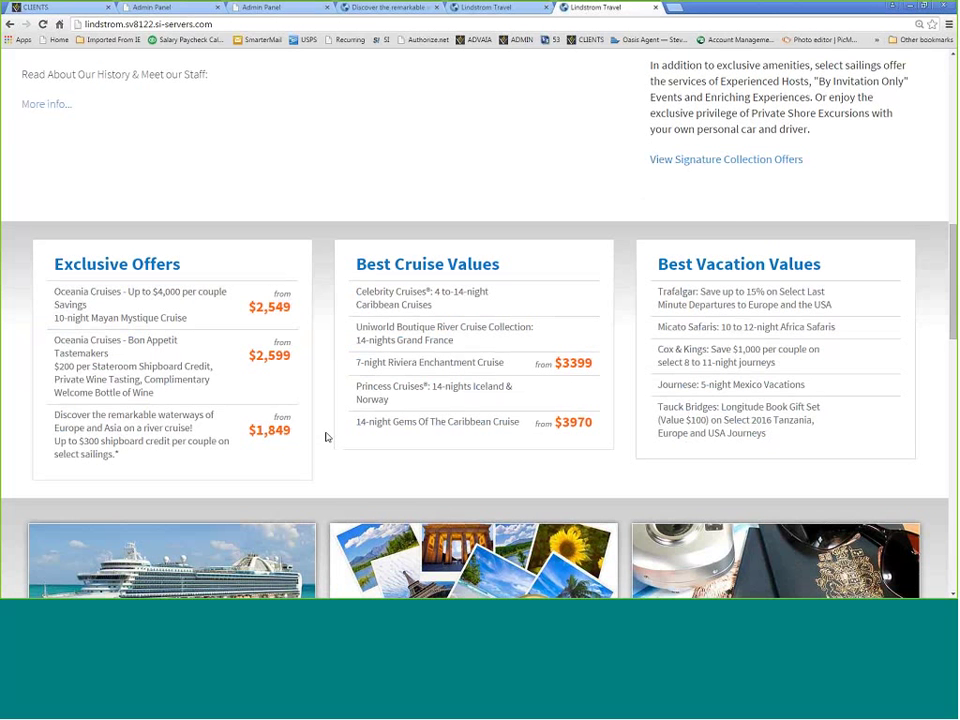
pyautogui.scroll(5, 325, 437)
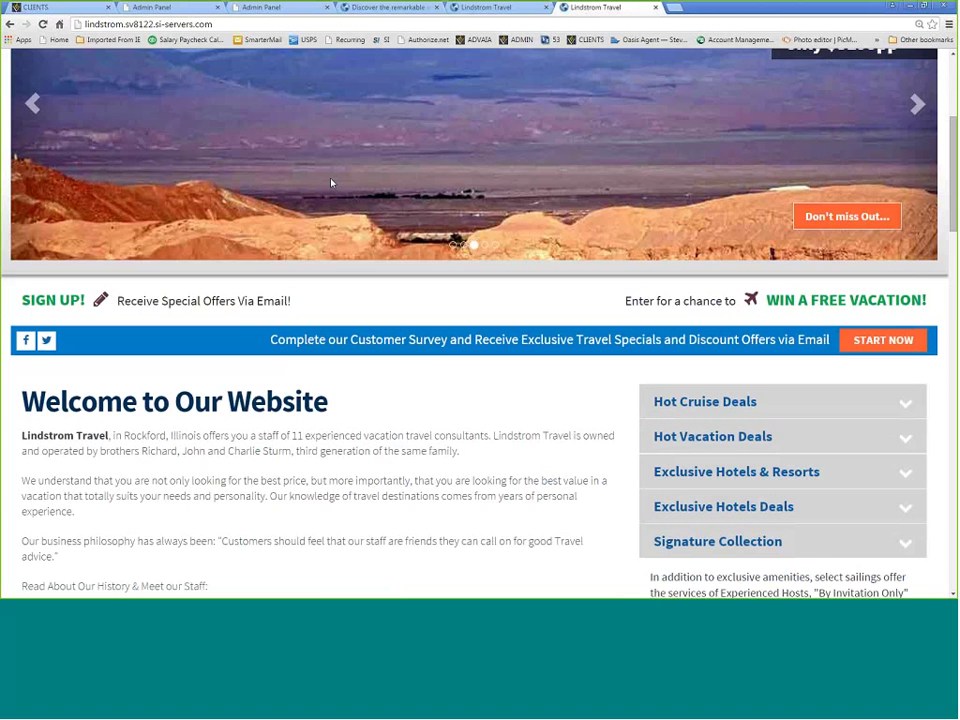
pyautogui.scroll(3, 331, 182)
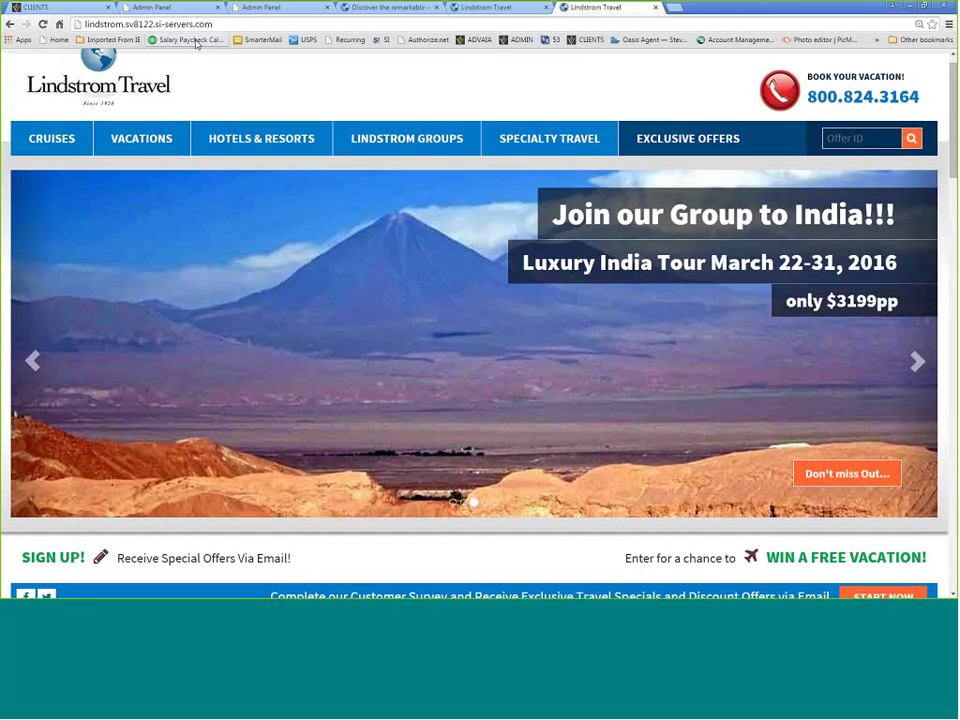
pyautogui.scroll(1, 289, 126)
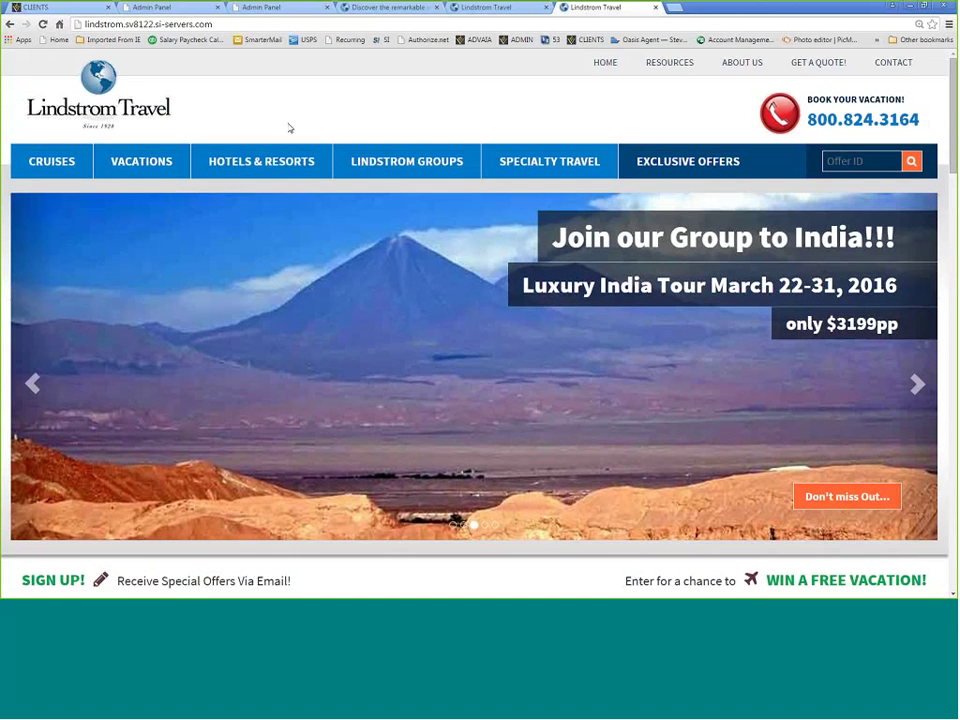